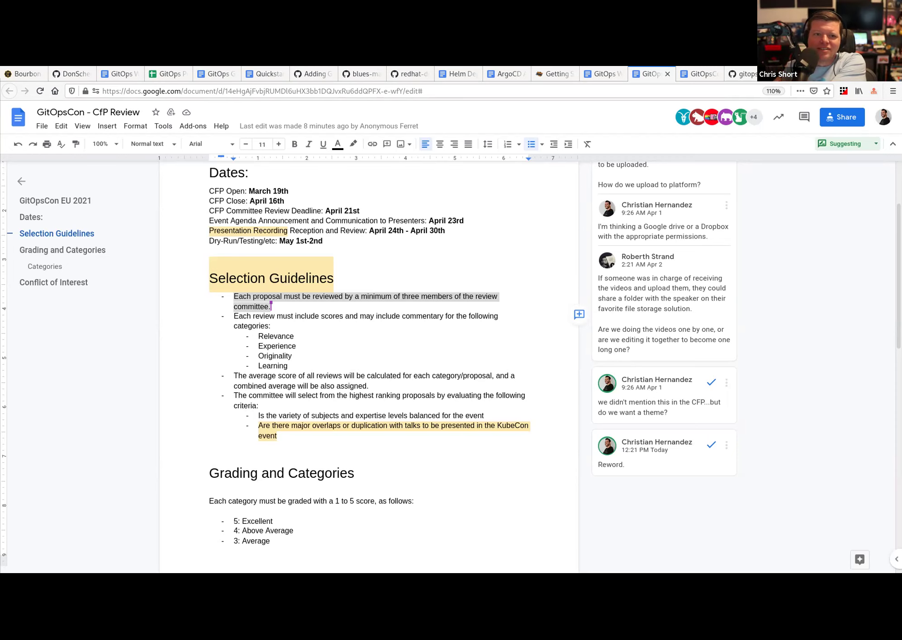
click(168, 74)
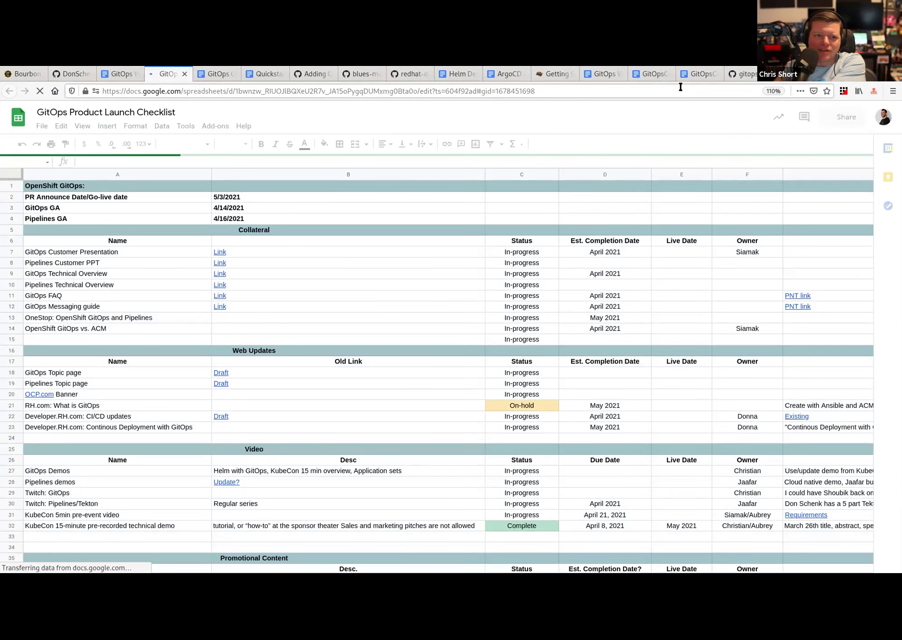
click(648, 75)
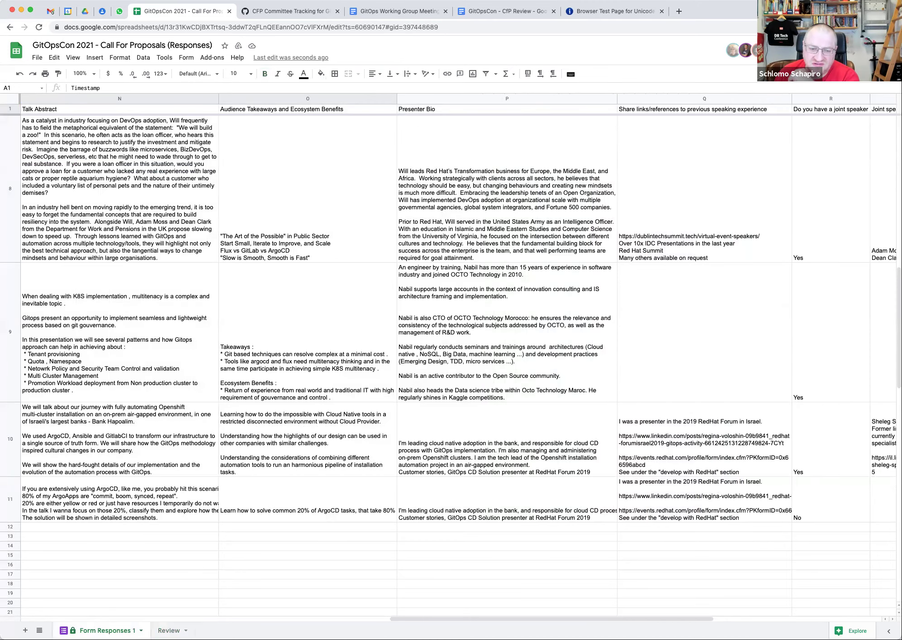
- Try to enter "jhv" in cell N13 of the protected Form Responses 1 sheet and cancel the edit
click(105, 538)
text(jhv)
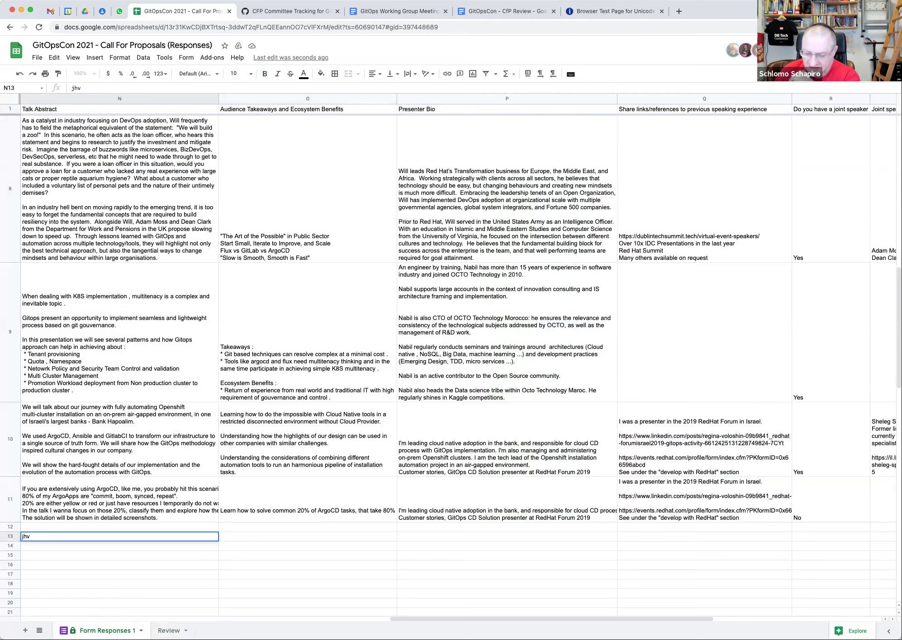
key(Return)
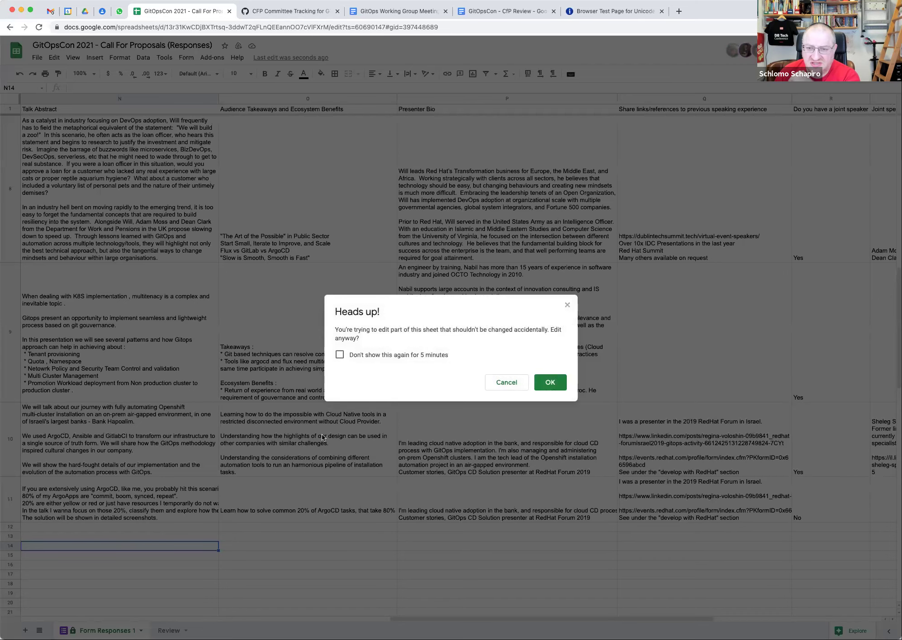
click(506, 383)
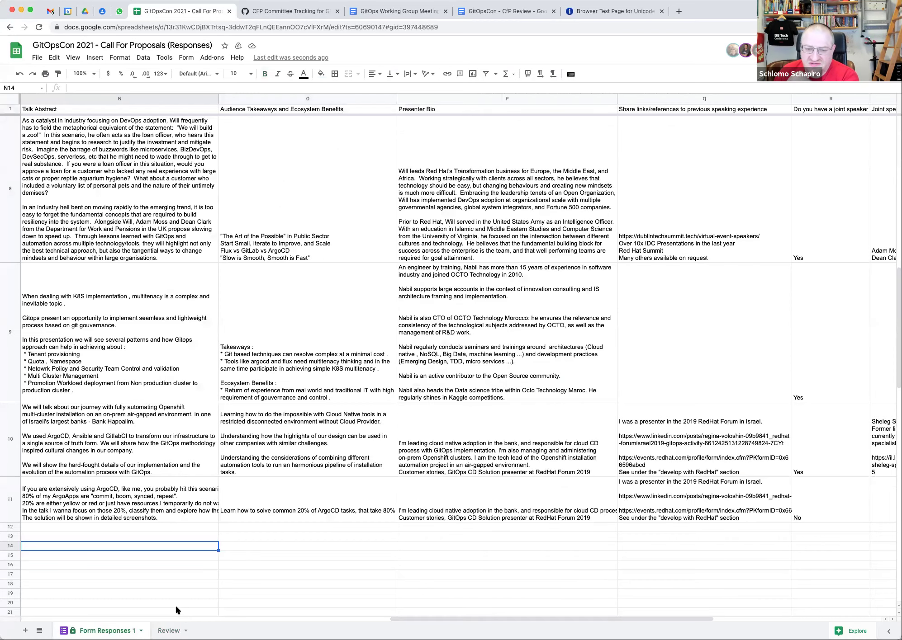
- On the Review sheet, define a protected range for columns A to F with the description "Mirror of original data"
click(168, 626)
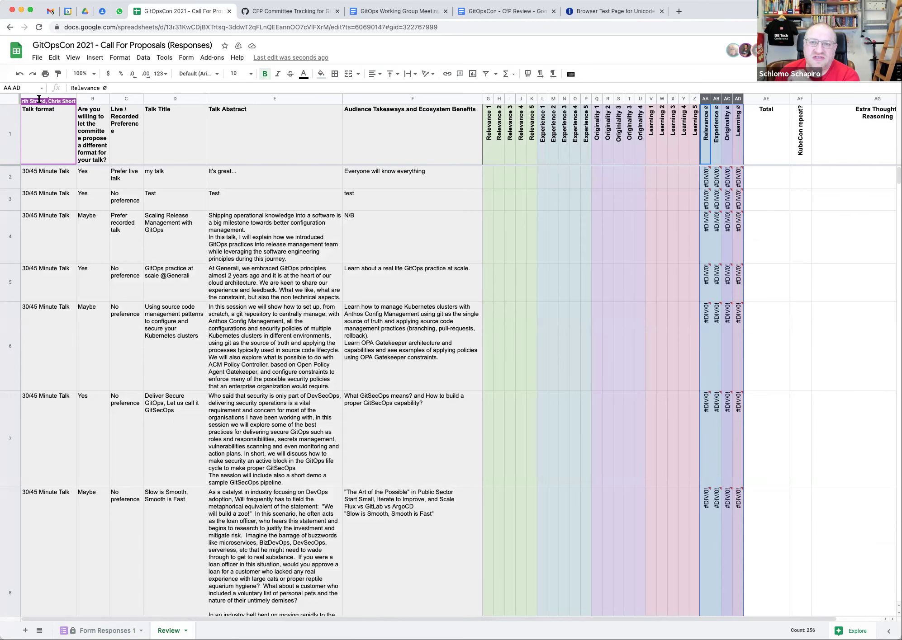
drag(393, 99, 62, 101)
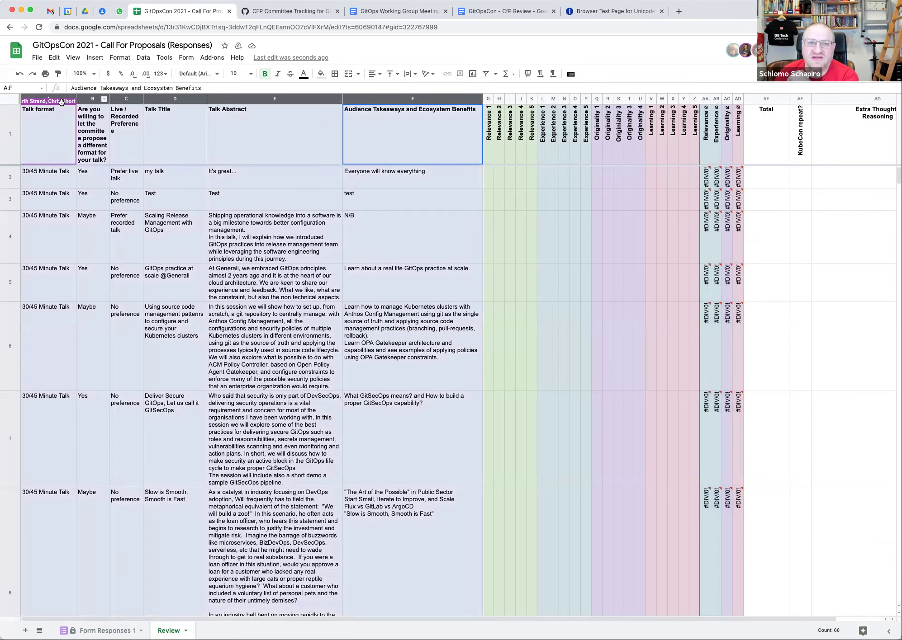
right_click(224, 100)
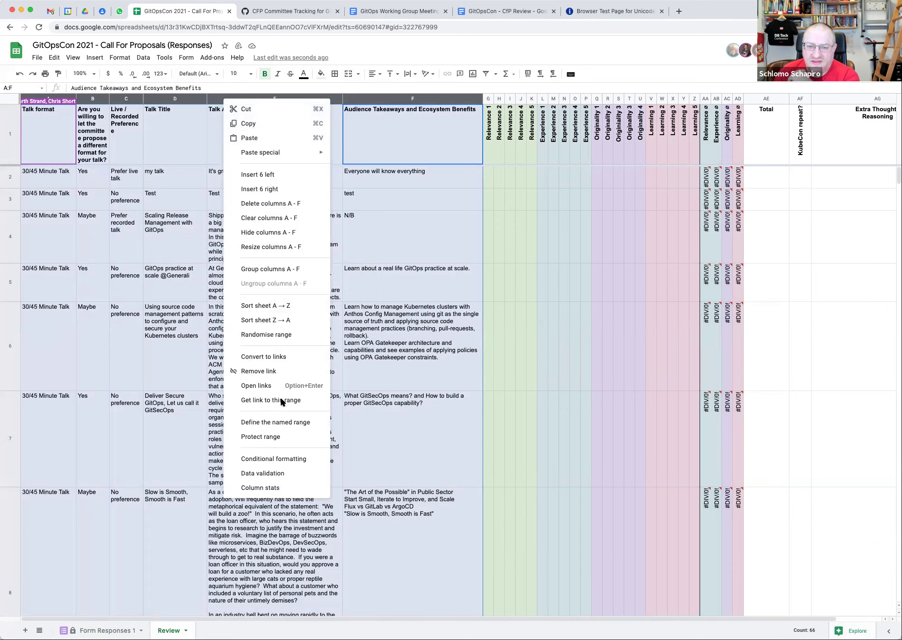
click(263, 437)
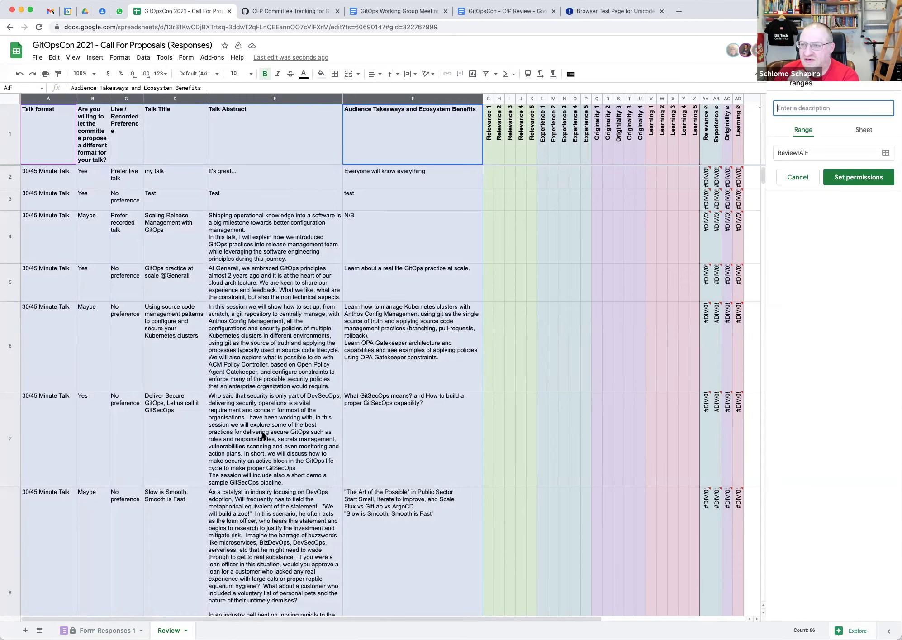
text(Mirror )
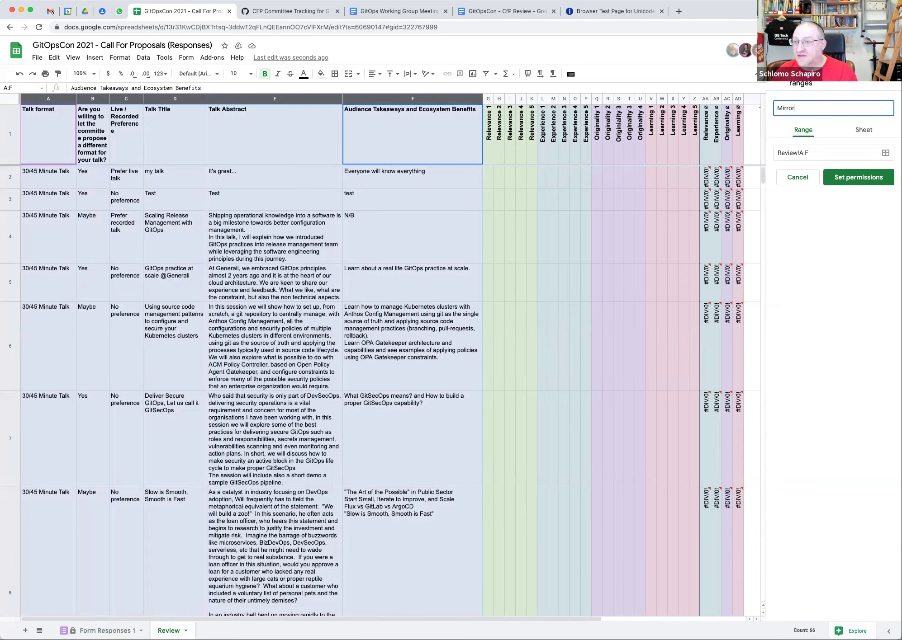
text(of original data)
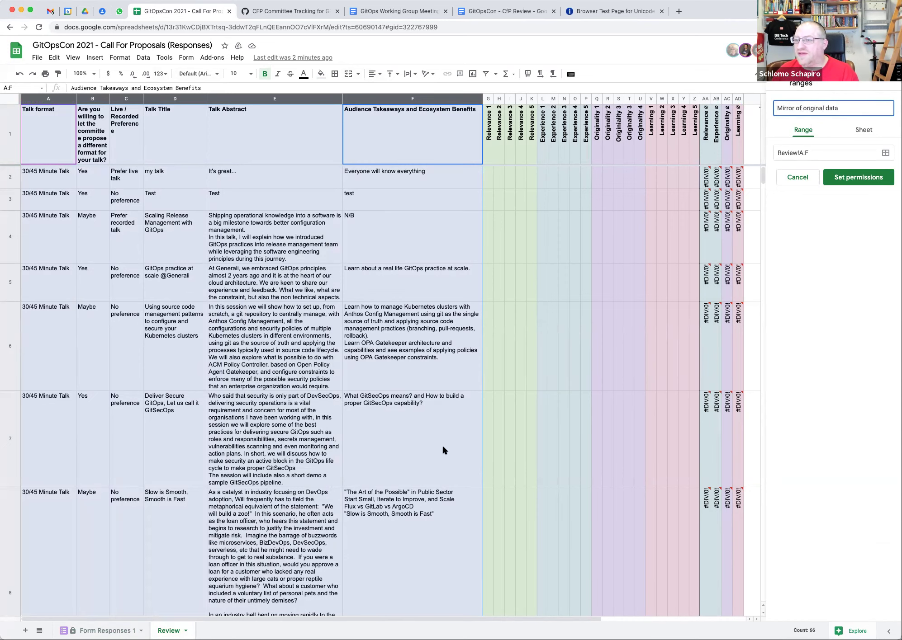
- Set the protected range's permissions to show a warning when editing this range
click(860, 179)
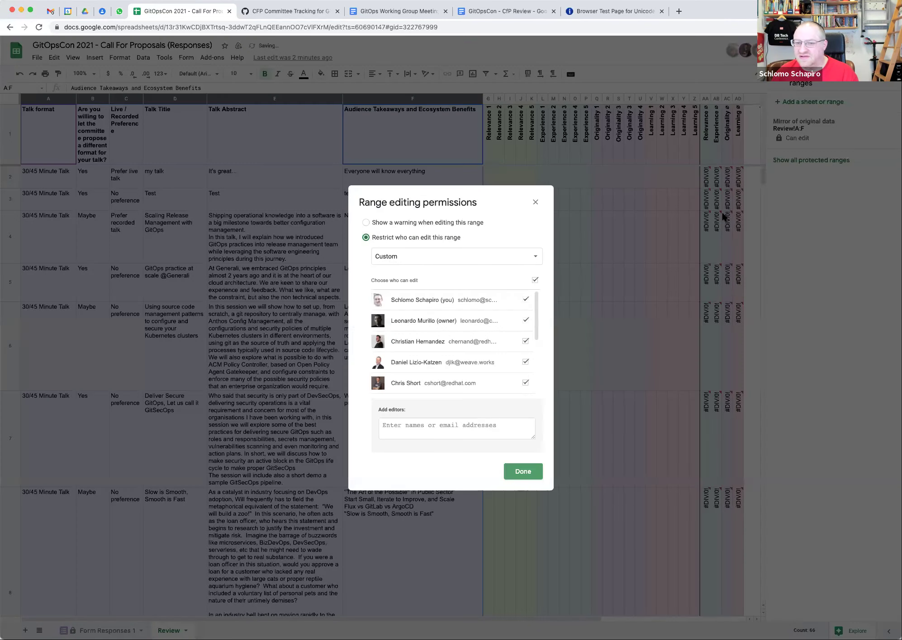
click(440, 224)
click(522, 295)
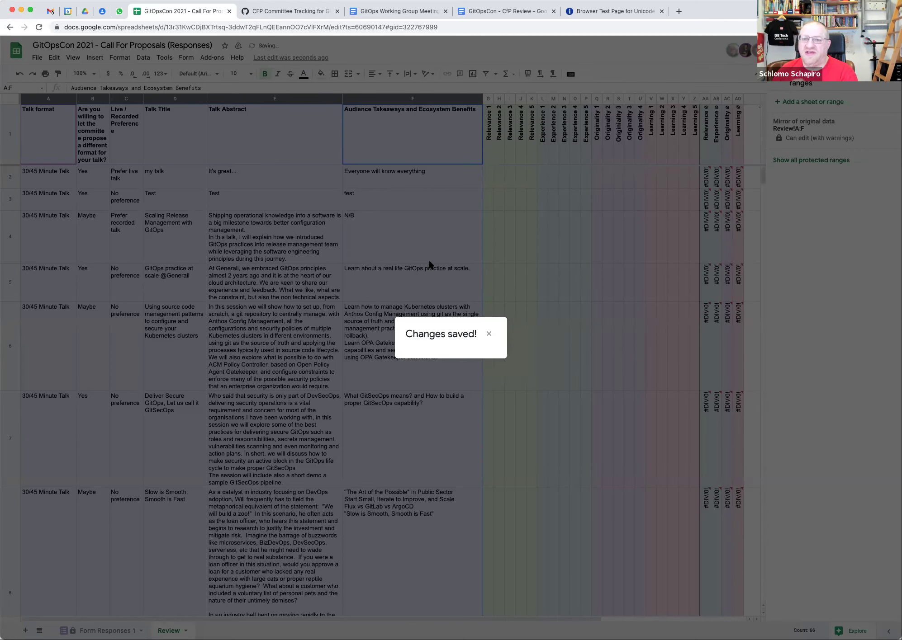
click(433, 241)
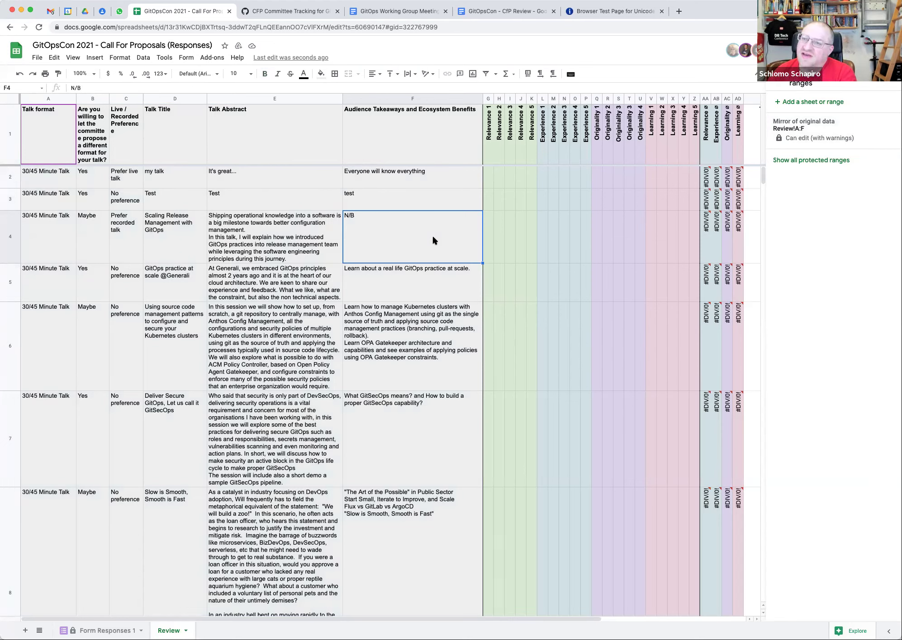
- Enter the scores 4, 1 and 5 in Relevance 1 to 3 for the "my talk" row
click(492, 177)
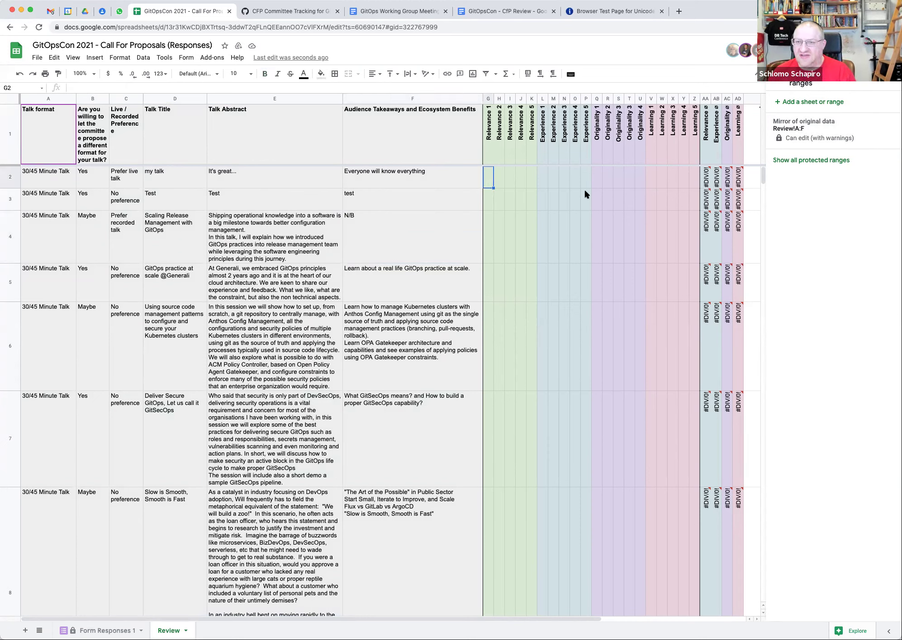
text(4)
key(Tab)
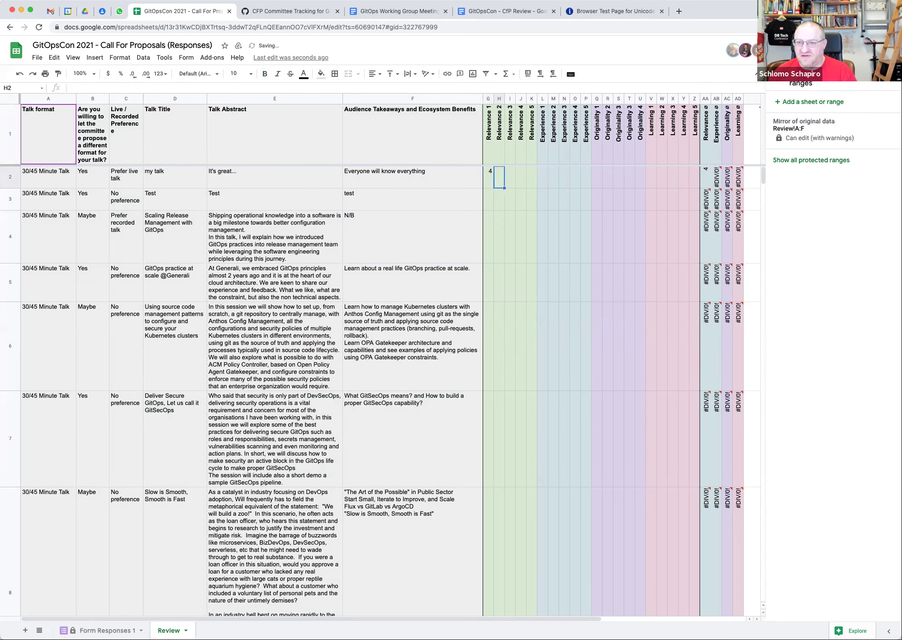
text(1)
key(Tab)
text(5)
key(Tab)
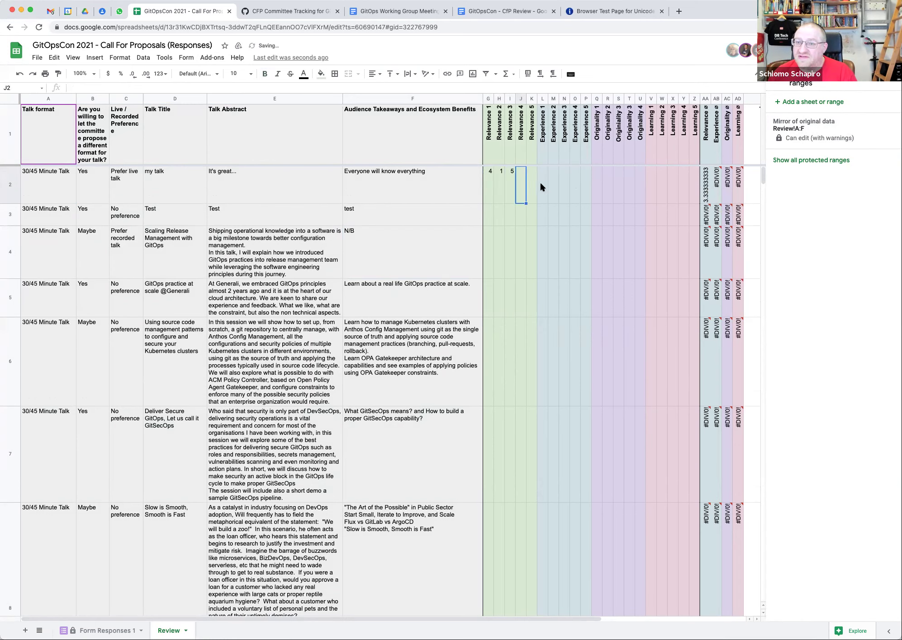
- Enter the scores 4, 5 and 4 in Experience 1 to 3 for the "my talk" row
click(563, 180)
text(4)
click(540, 185)
text(4)
click(552, 185)
text(5)
key(Tab)
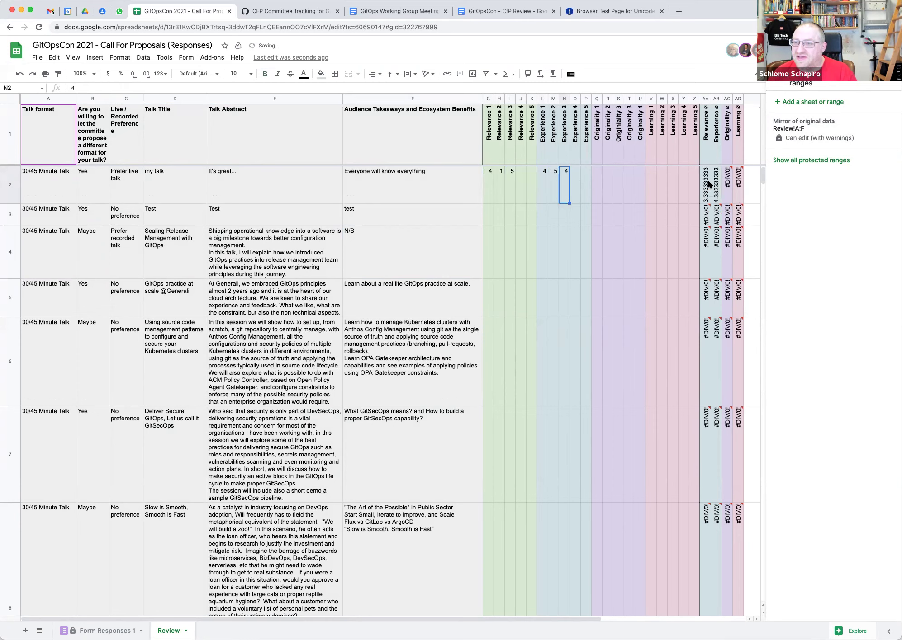
- Reduce the average columns AA to AD to one decimal place
drag(704, 100, 738, 100)
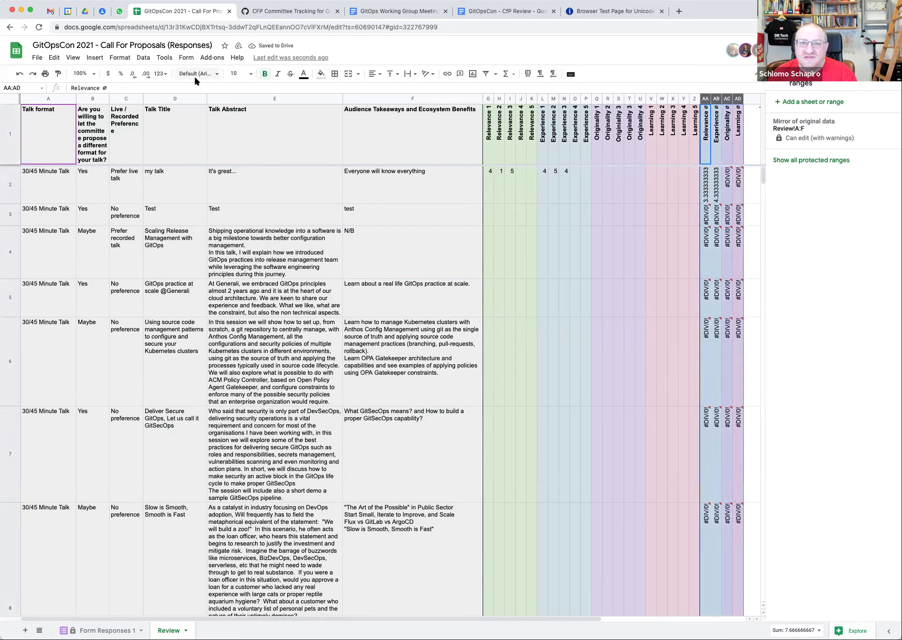
click(132, 77)
click(132, 77)
click(133, 77)
click(132, 77)
click(132, 77)
click(133, 77)
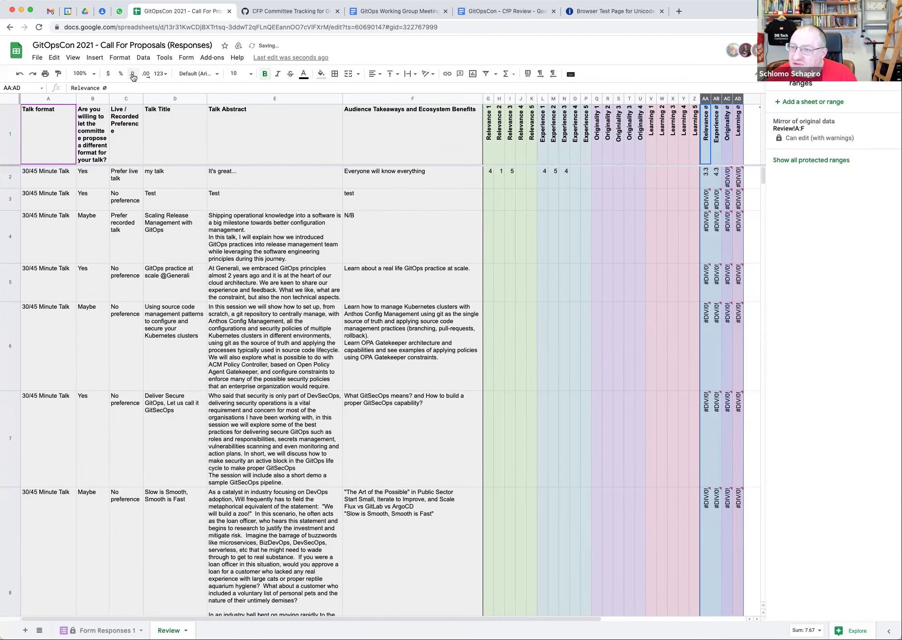
click(716, 177)
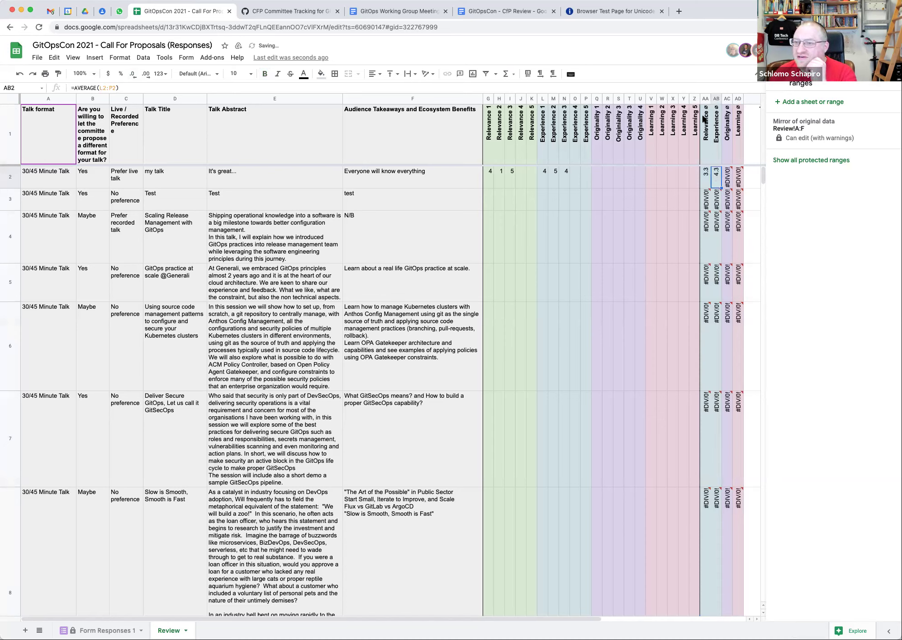
- Remove the text rotation from the average columns AA to AD
drag(704, 99, 737, 101)
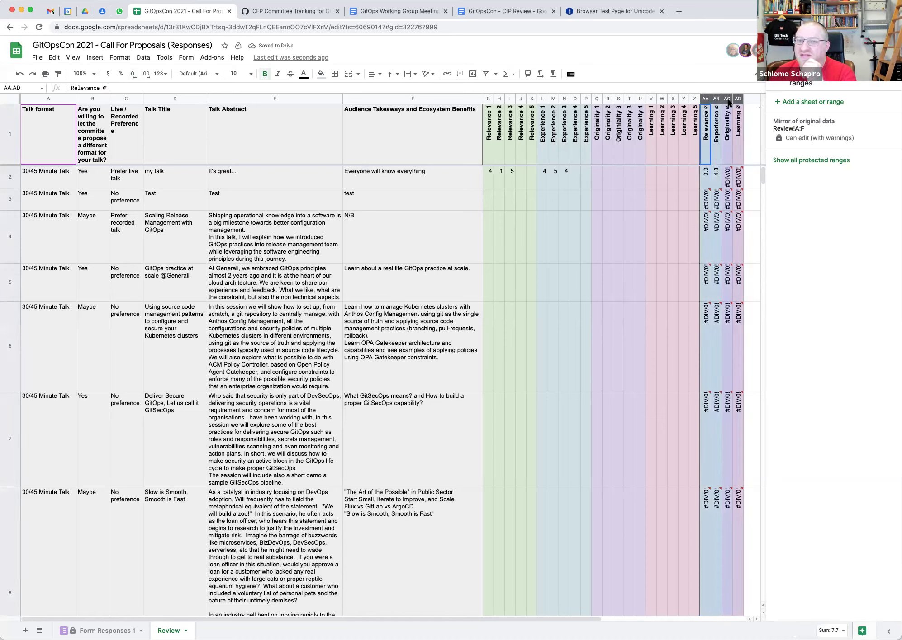
click(427, 74)
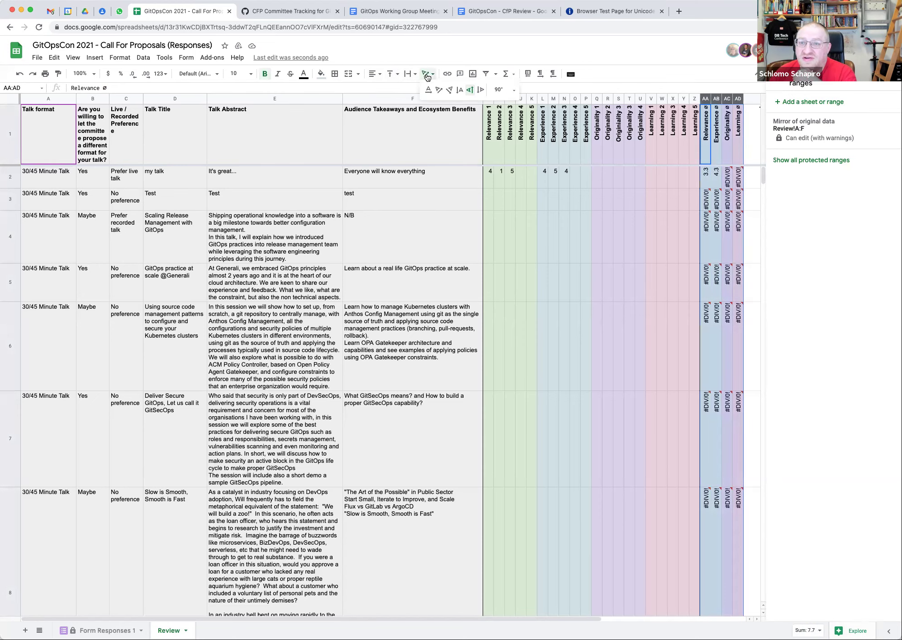
click(427, 90)
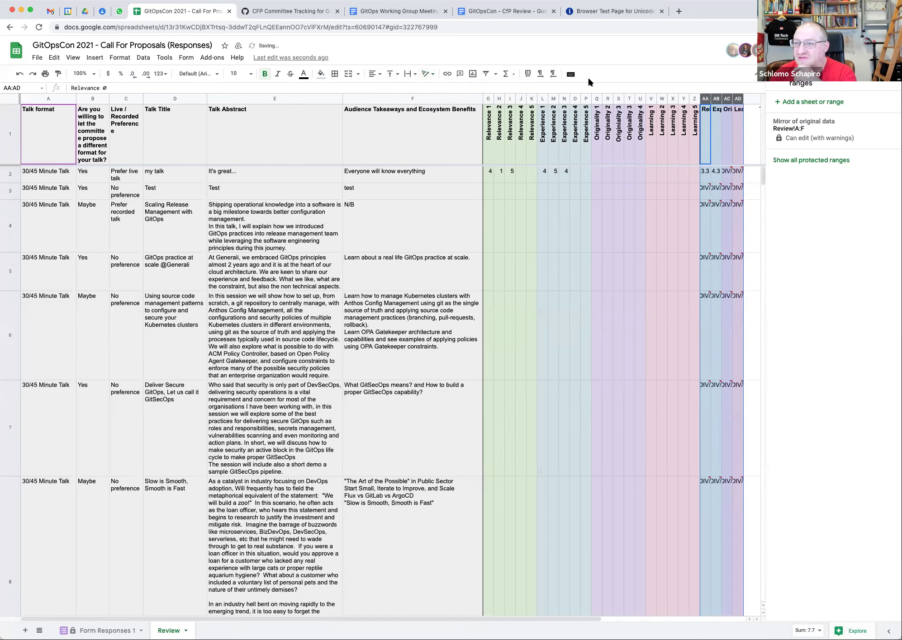
- Rotate the four average headings in AA1:AD1 vertically so they read upwards
click(697, 117)
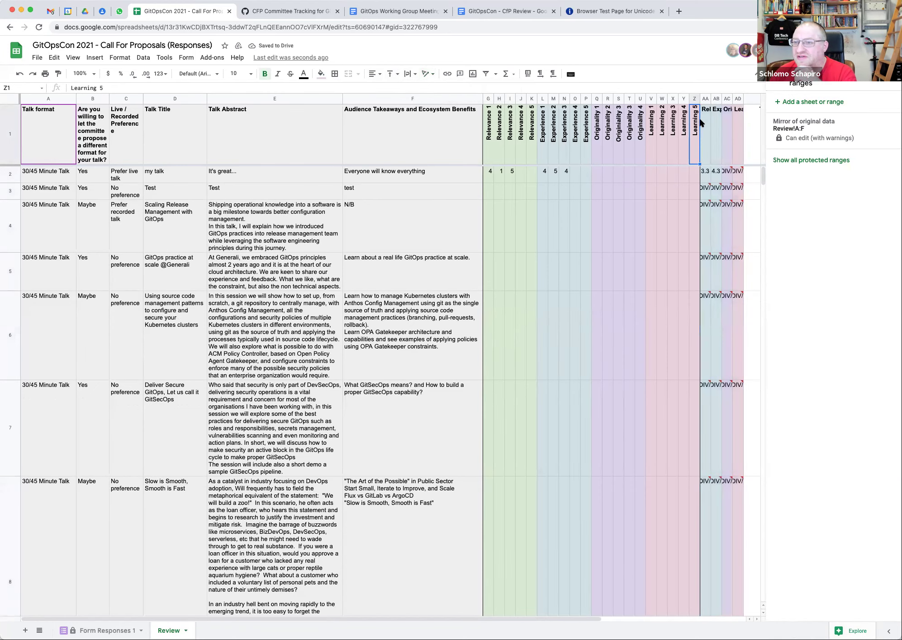
drag(707, 123, 738, 123)
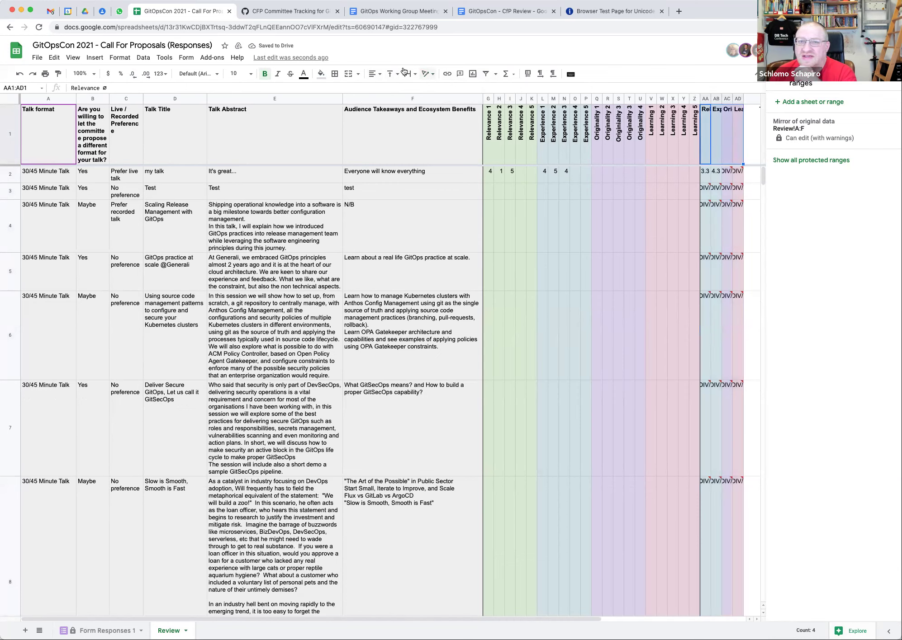
click(427, 74)
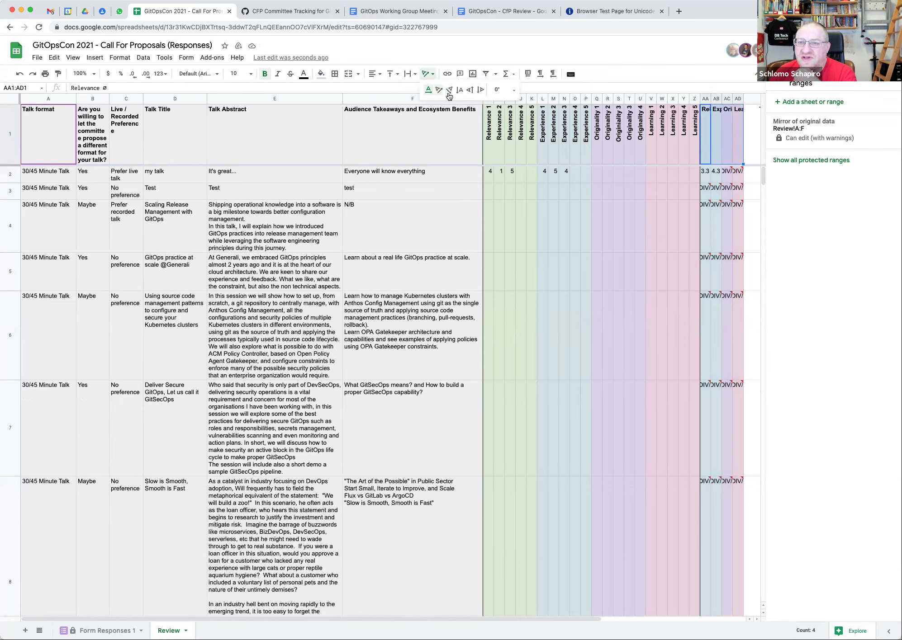
click(470, 89)
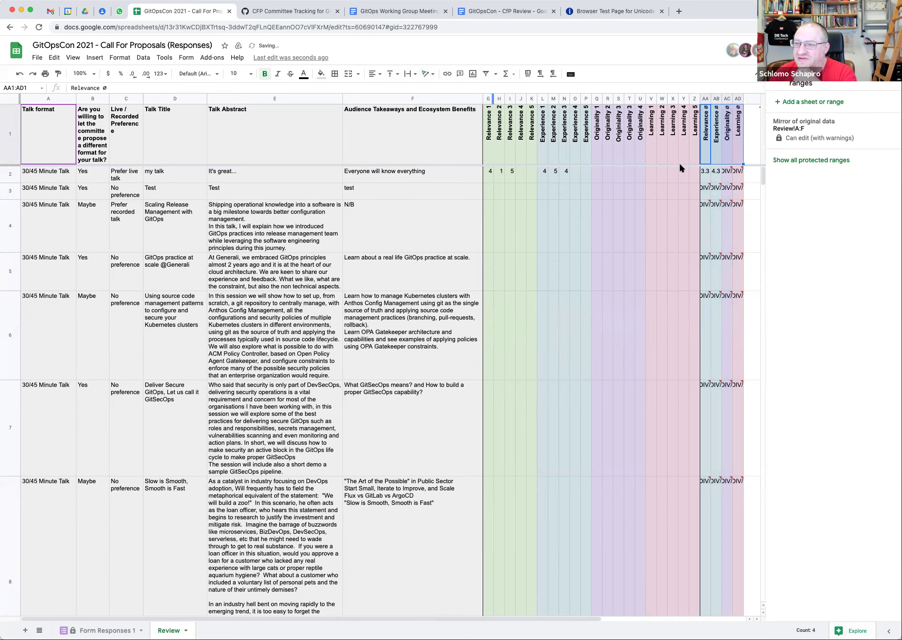
- Resize the average columns AA to AD to one equal width, slightly wider than the individual score columns
click(704, 98)
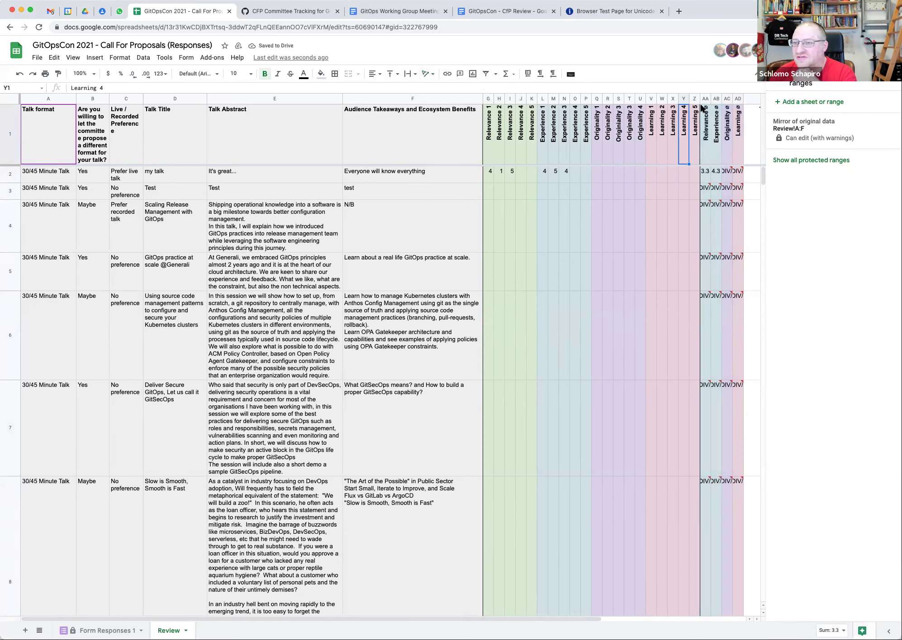
shift+click(738, 99)
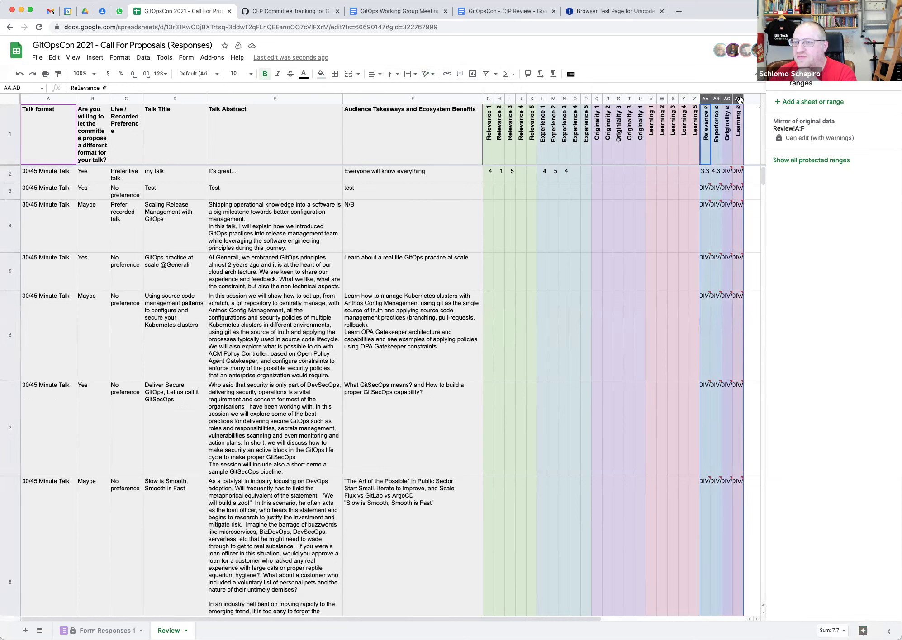
double_click(743, 99)
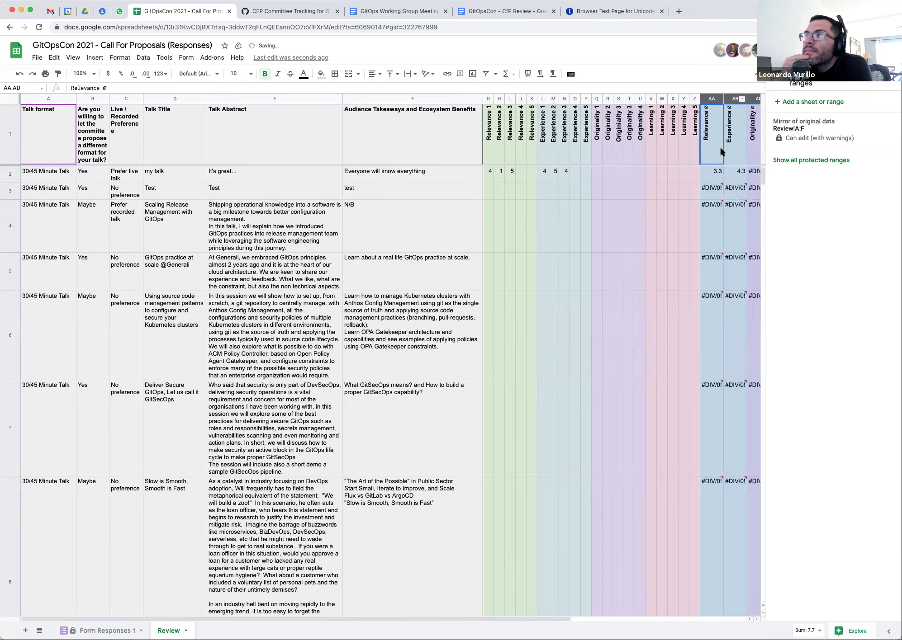
scroll(721, 152, right, 4)
drag(599, 99, 586, 100)
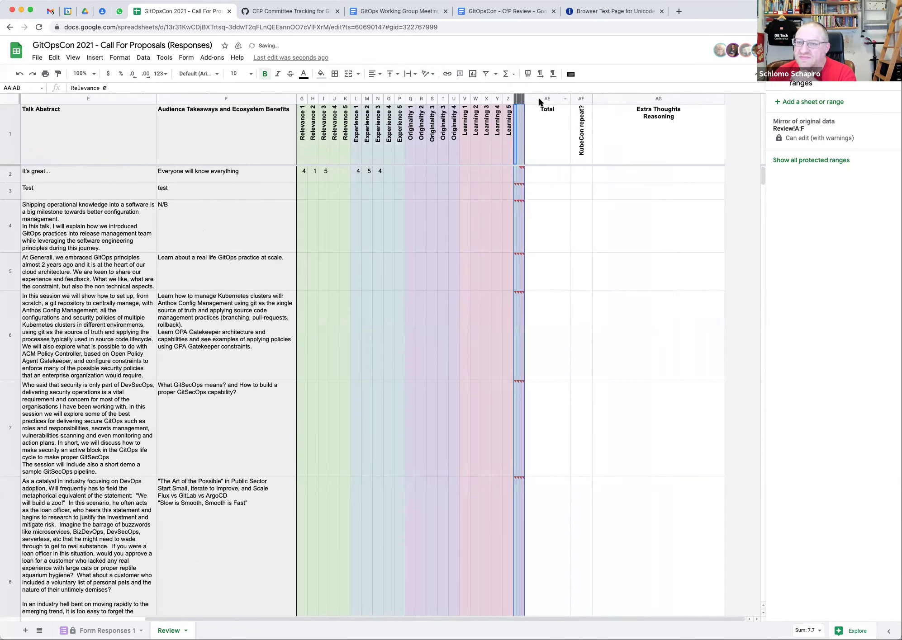
drag(523, 99, 535, 99)
click(590, 124)
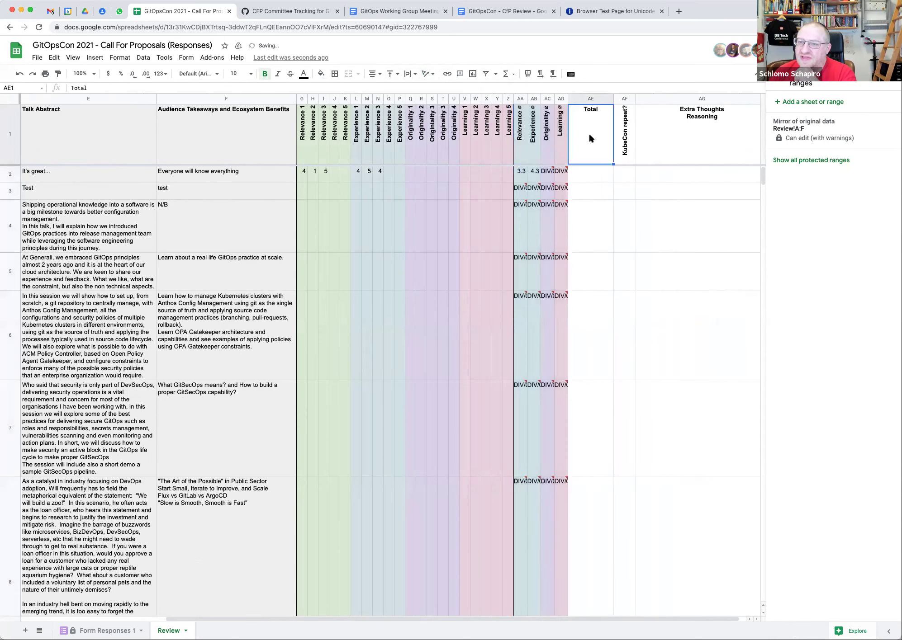
click(586, 175)
mouse_move(554, 182)
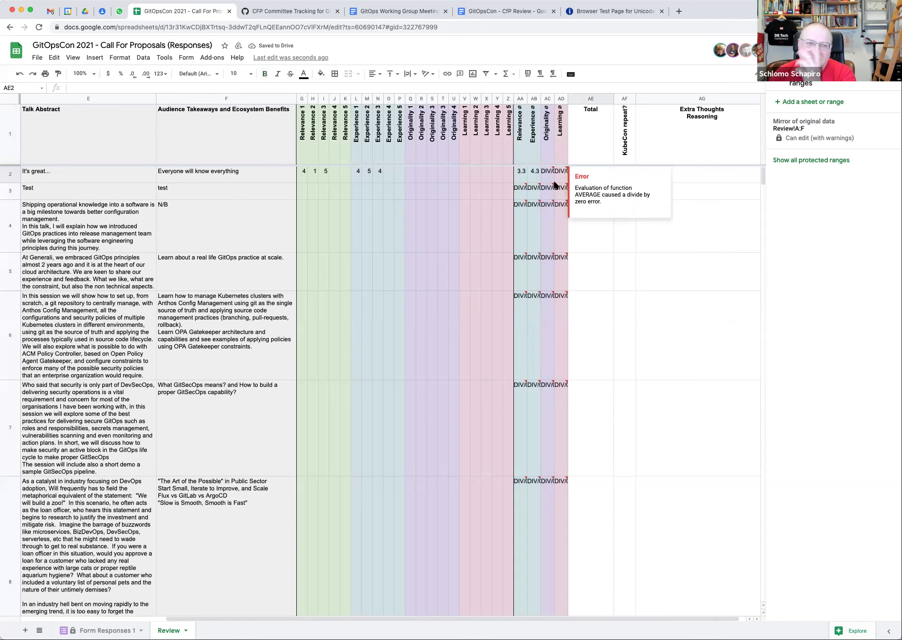
click(621, 141)
click(624, 173)
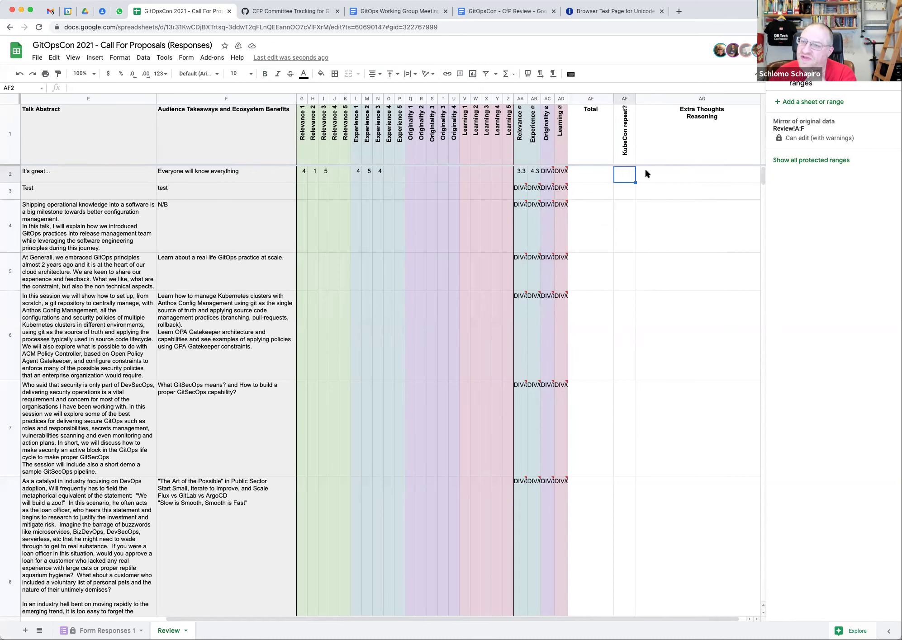
- Widen the Extra Thoughts Reasoning column AG and close the protected ranges pane
click(669, 171)
scroll(669, 171, right, 2)
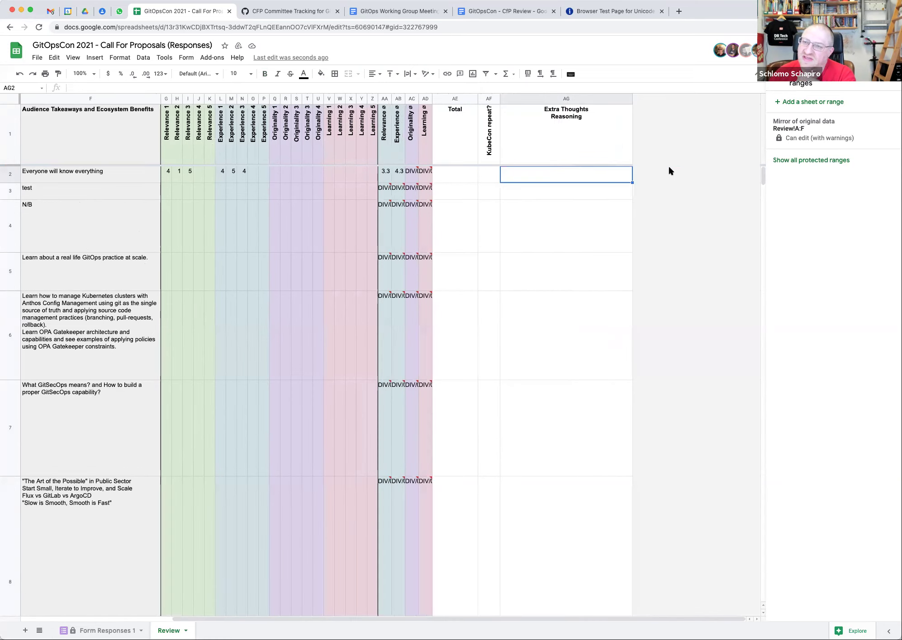
drag(694, 99, 732, 100)
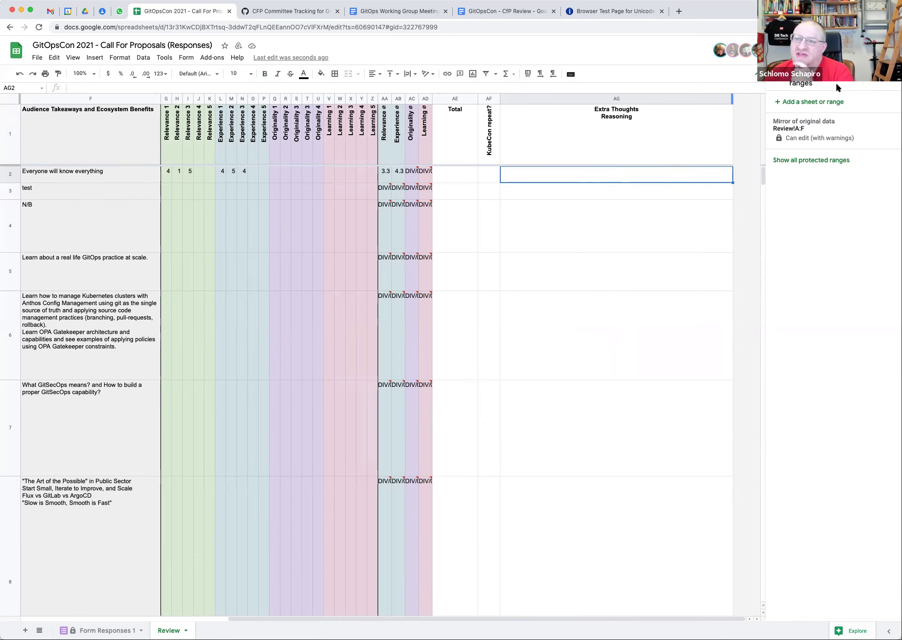
click(885, 81)
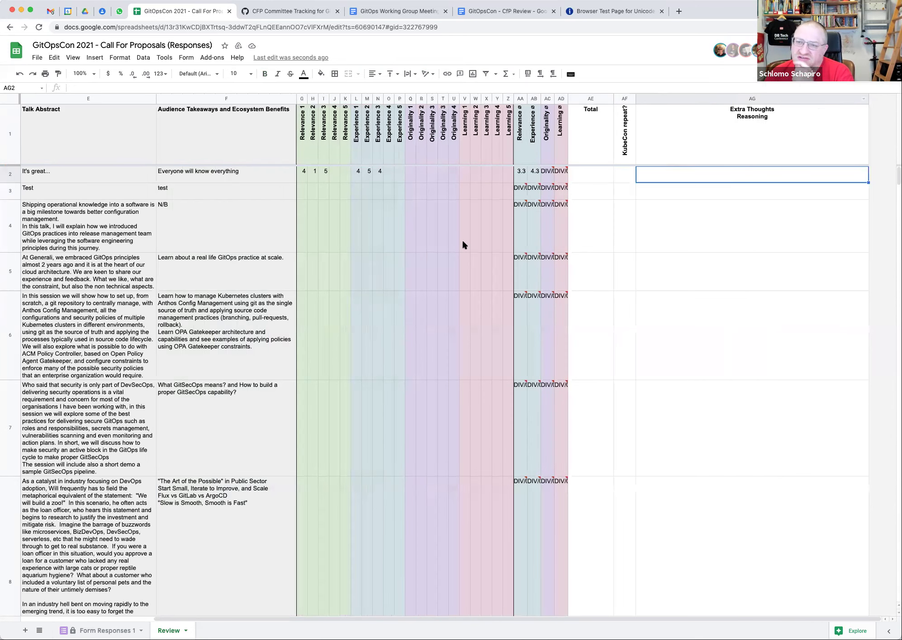
- Centre the contents of the average columns AA to AD horizontally
scroll(462, 245, left, 3)
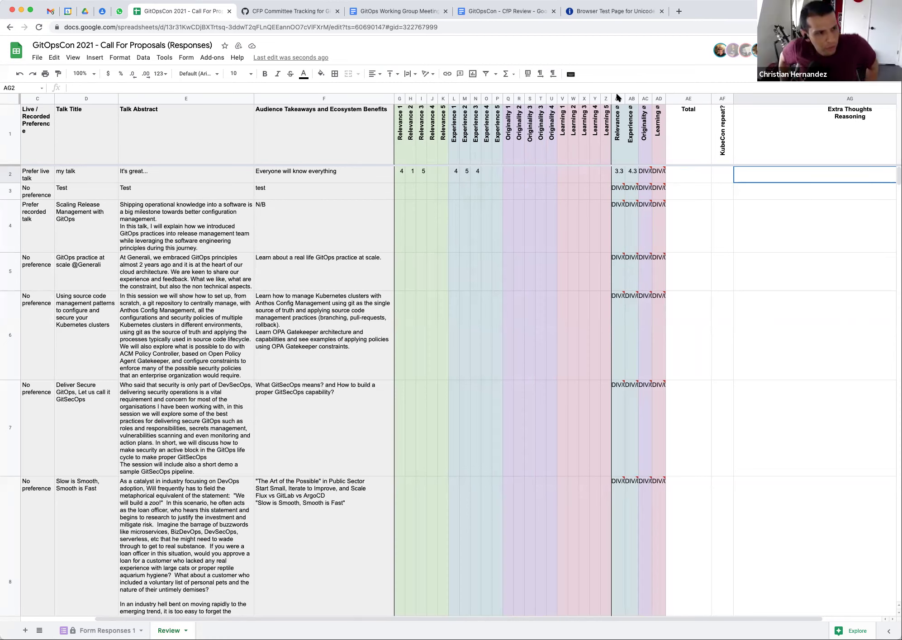
drag(618, 99, 658, 99)
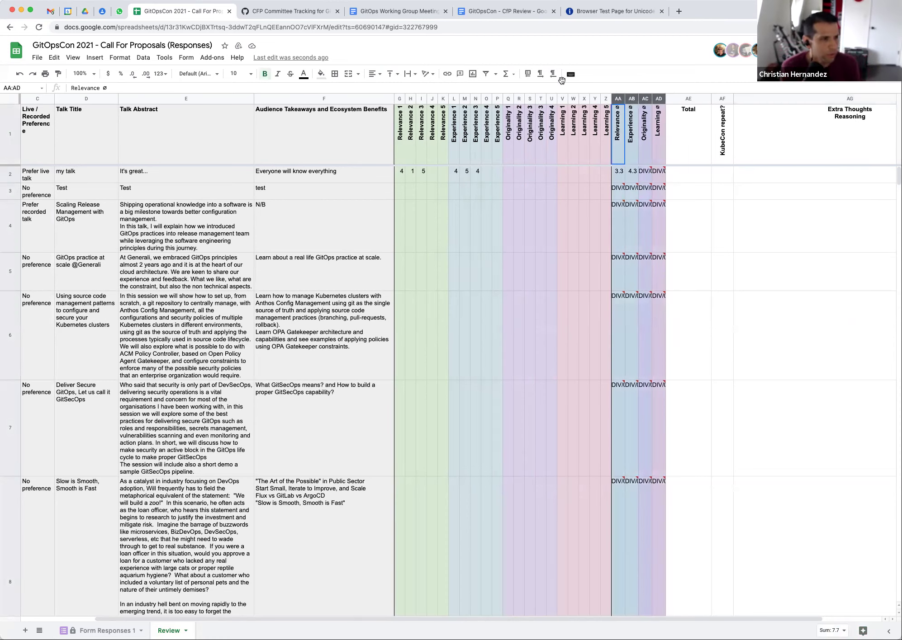
click(375, 74)
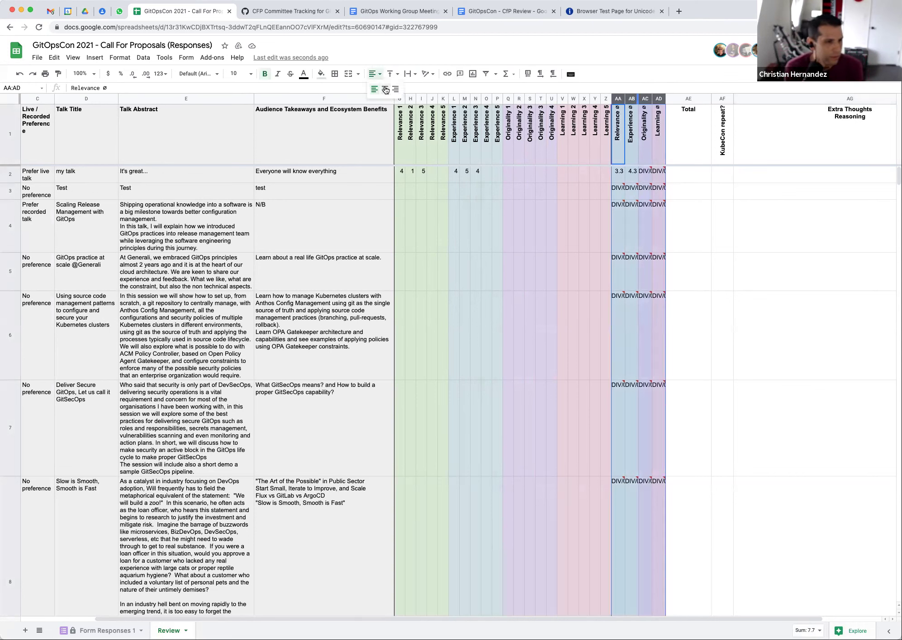
click(385, 88)
click(671, 112)
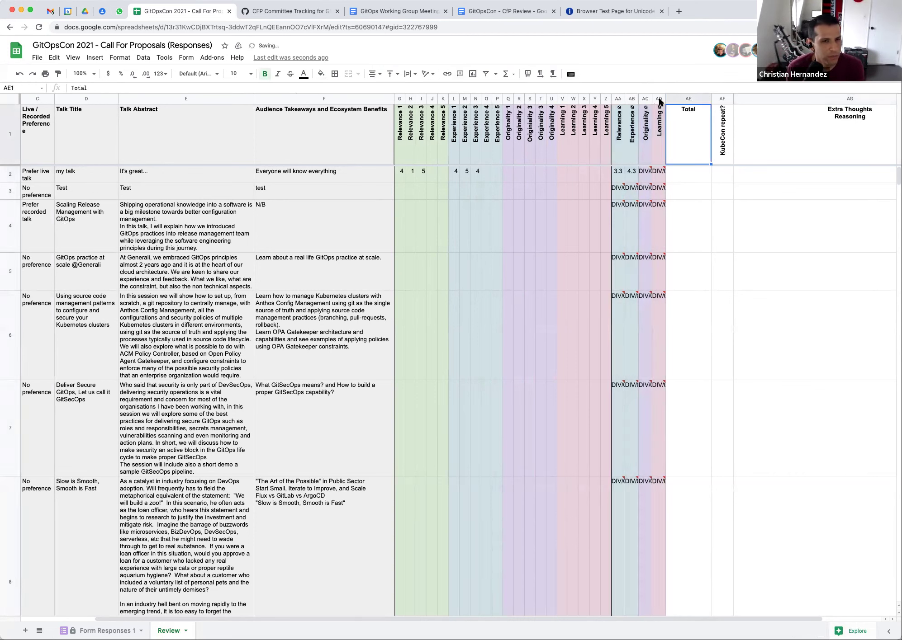
- Add a vertical border between the Learning average column AD and the Total column AE
drag(658, 99, 687, 99)
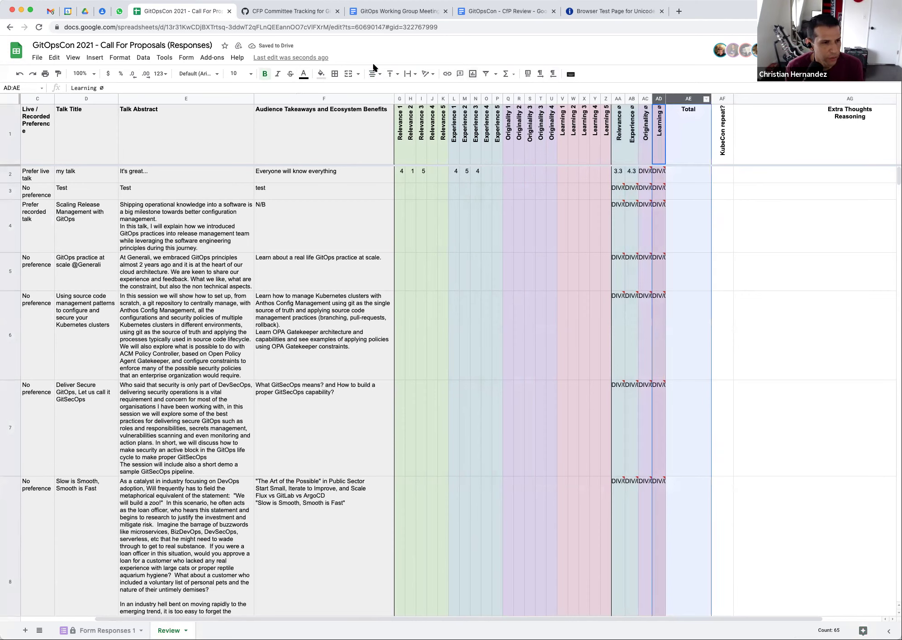
click(335, 74)
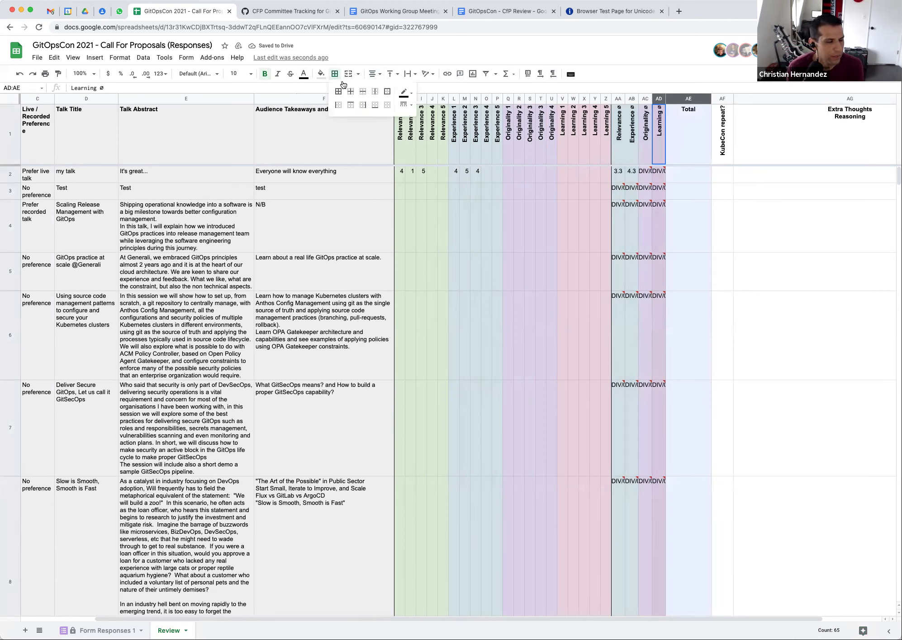
click(375, 94)
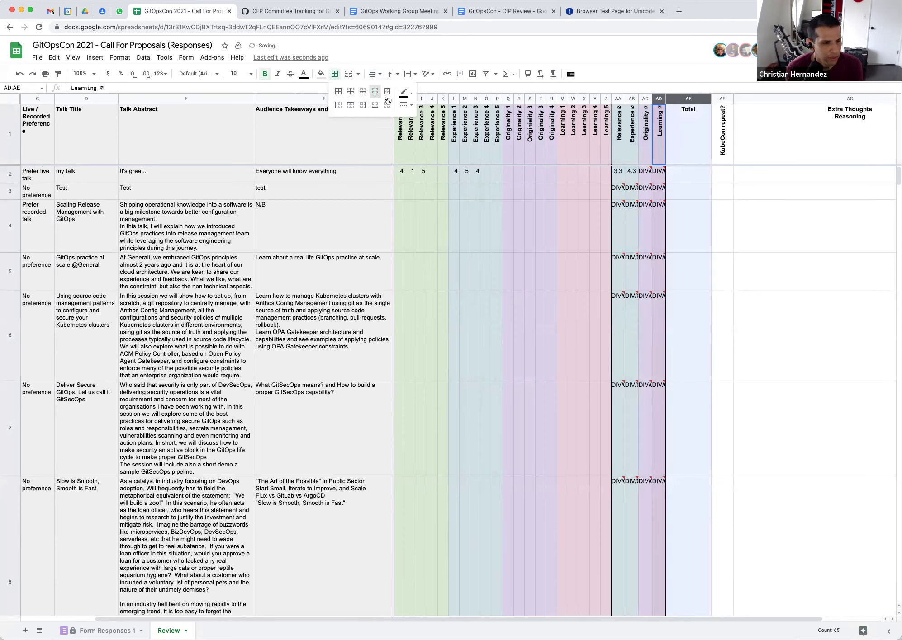
- Enter a formula in the Total cell AE2 that averages the four category averages, AA2:AD2
click(686, 173)
text(=AVER)
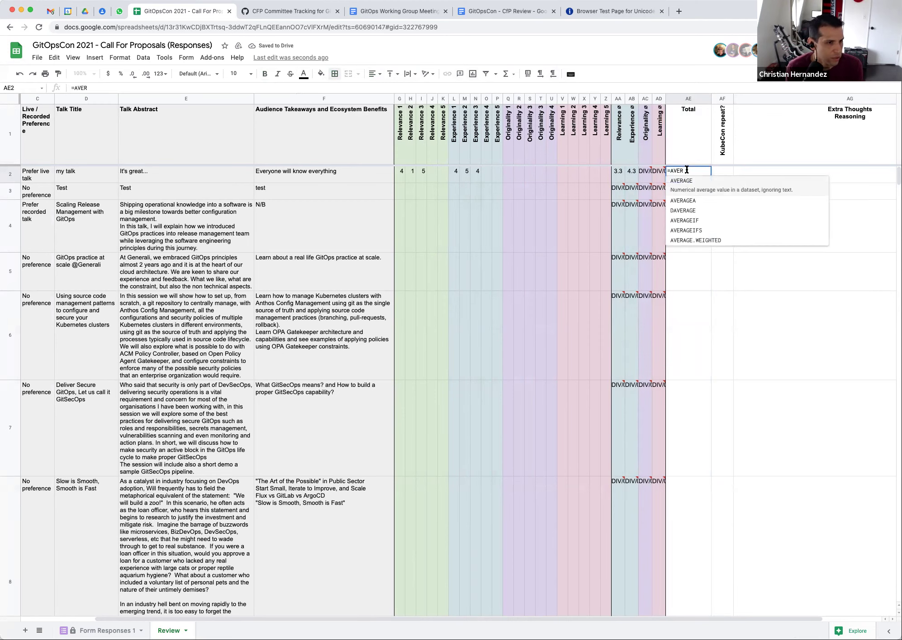
key(Tab)
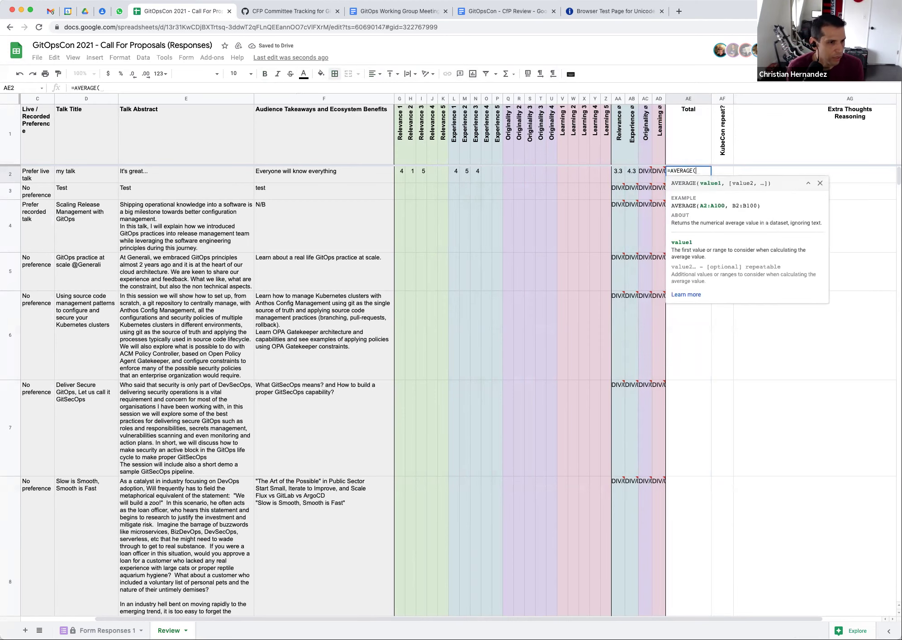
click(618, 174)
key(shift+Right)
key(shift+Right)
key(shift+Right)
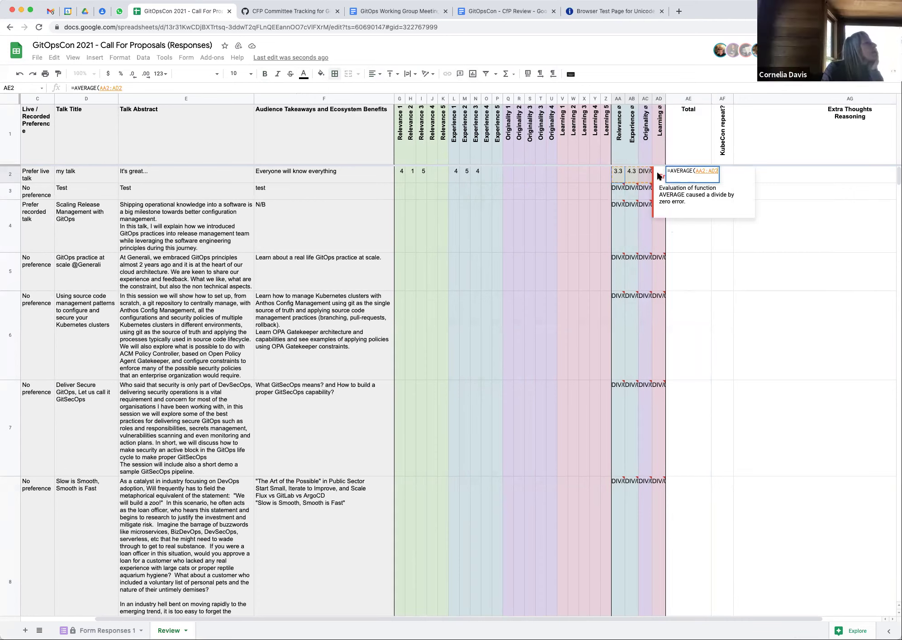
key(Return)
- Fill the Total formula from AE2 down the column to AE64
shift+click(692, 174)
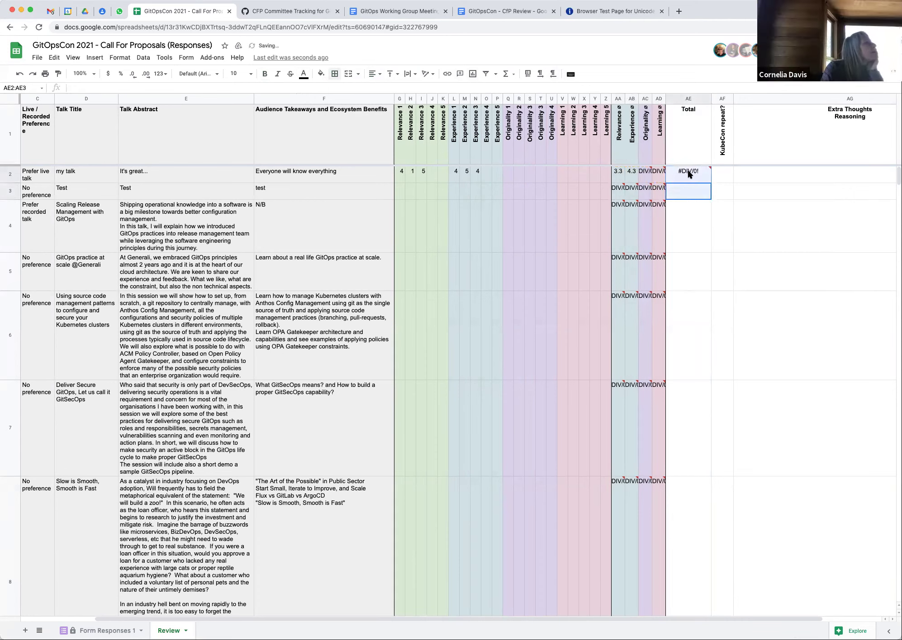
click(700, 176)
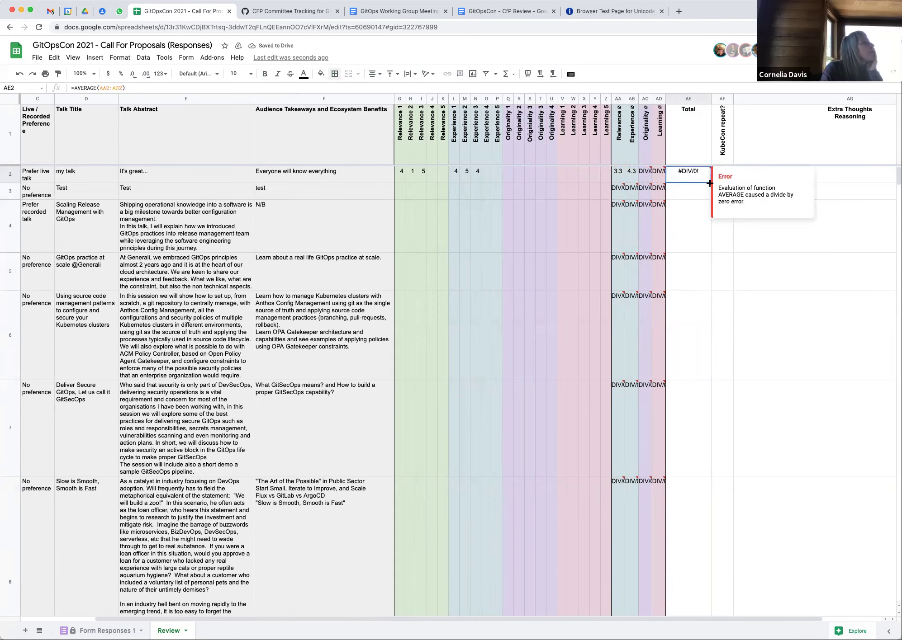
drag(709, 181, 684, 457)
scroll(684, 434, up, 10)
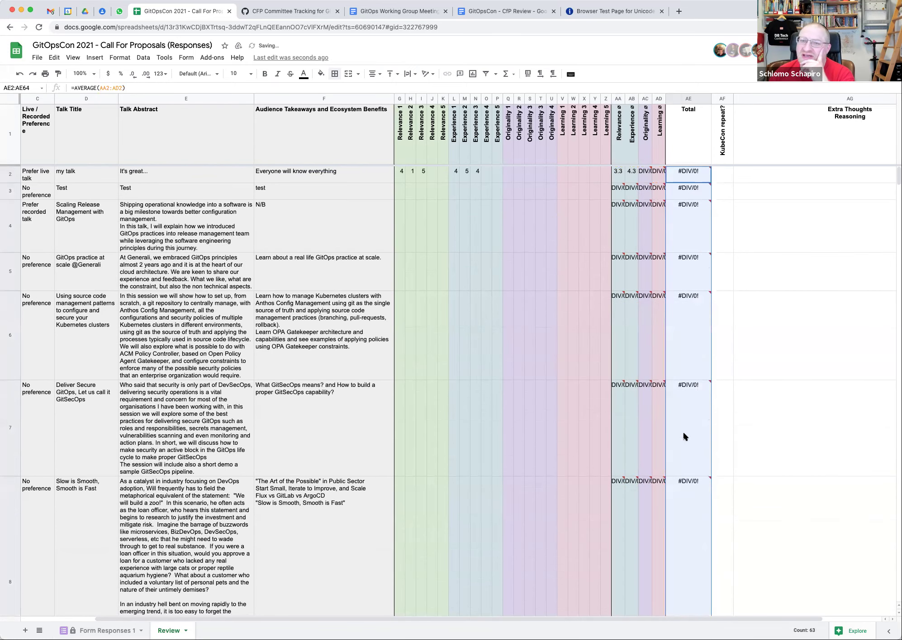
- Enter test scores for the talk in row 2: 1 for Originality 1 and 5 for Learning 1
click(402, 176)
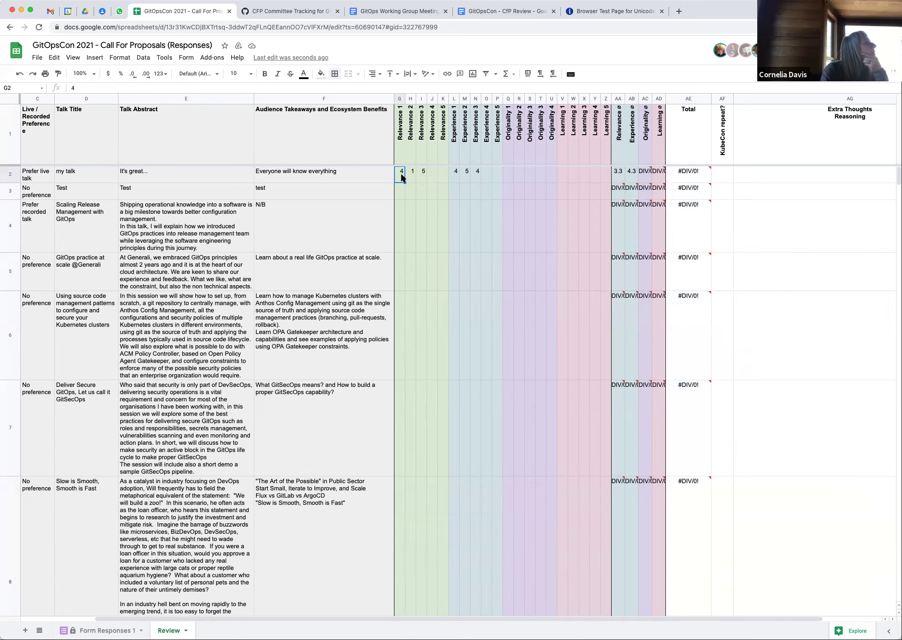
click(508, 174)
text(1)
click(562, 176)
text(5)
key(Tab)
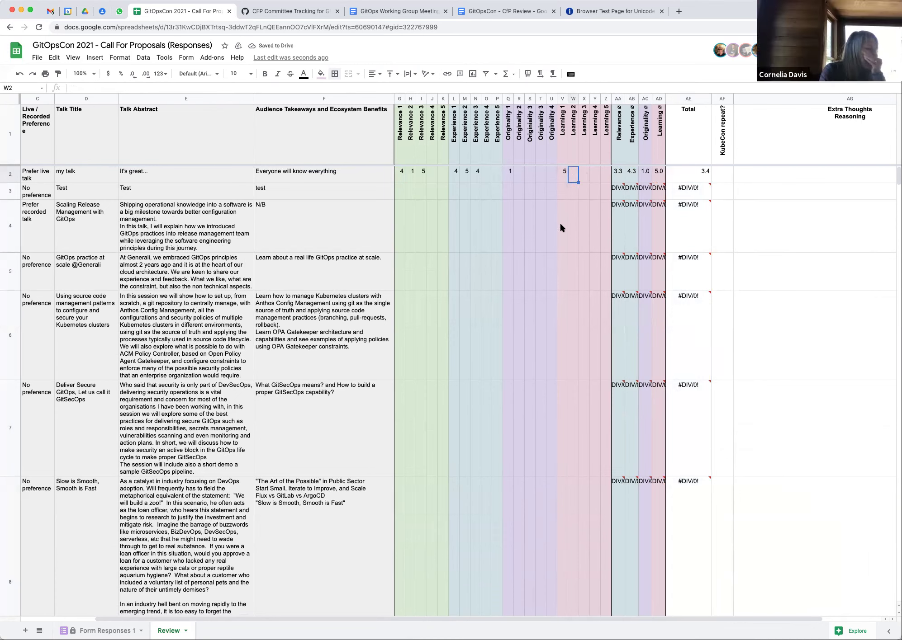
- Centre the contents of the Total column AE horizontally
click(687, 99)
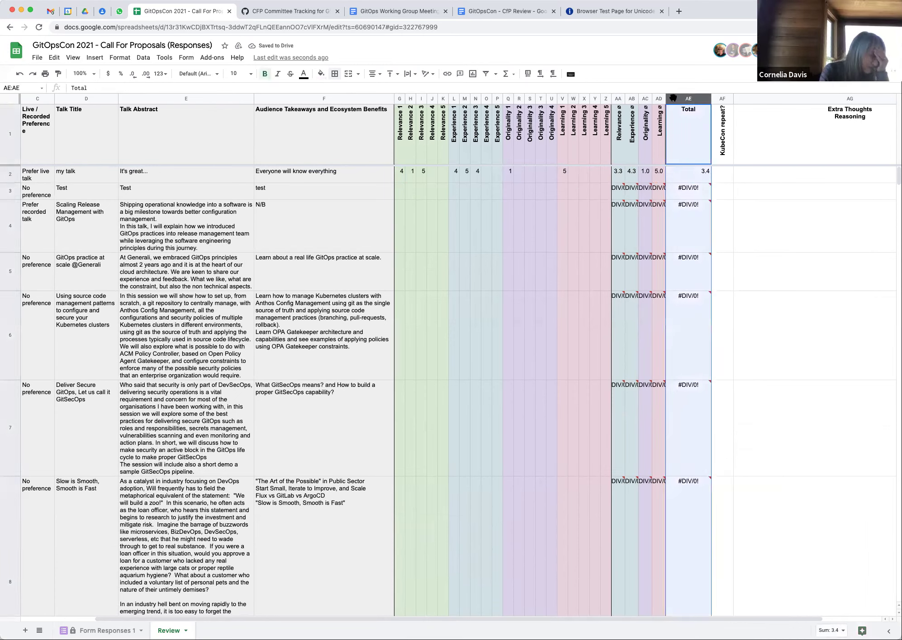
click(374, 73)
click(380, 89)
click(488, 198)
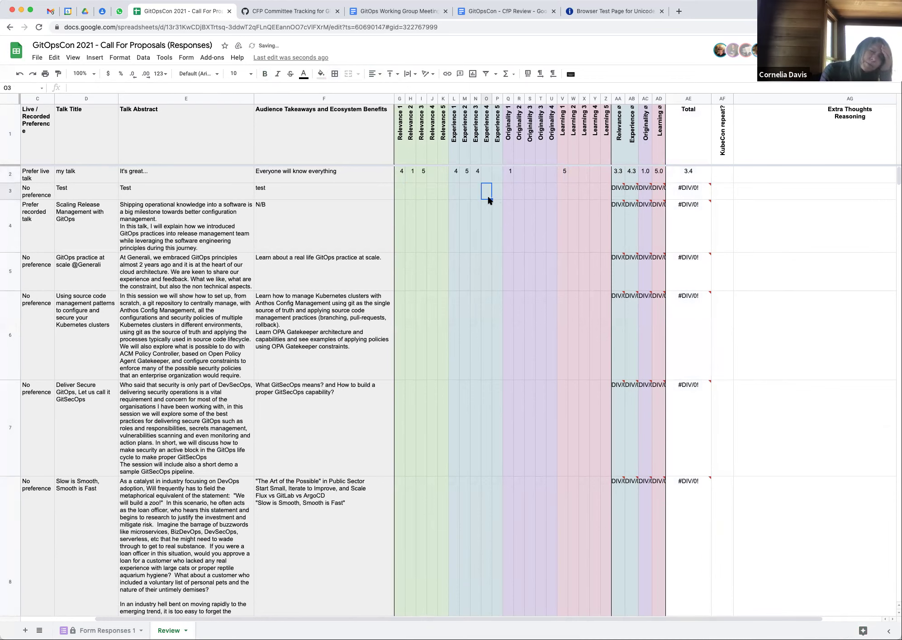
- Try inserting three columns before Relevance 3, and undo the insertion
click(415, 194)
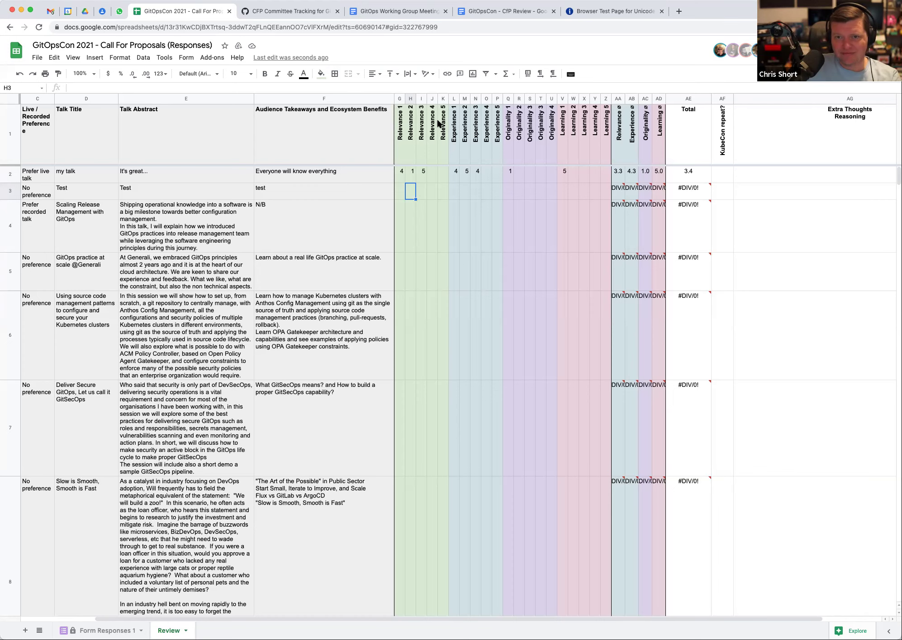
drag(420, 132, 442, 132)
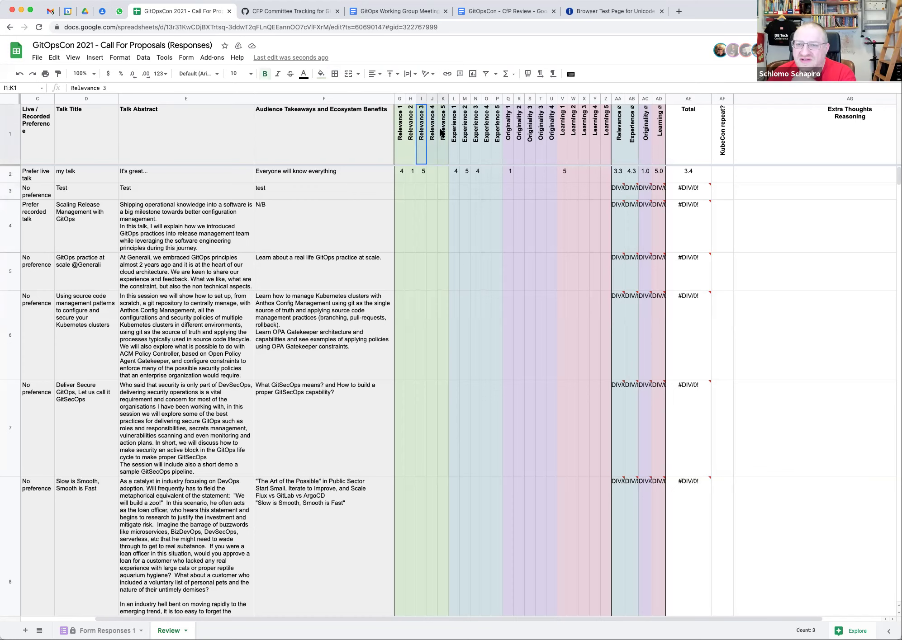
right_click(428, 130)
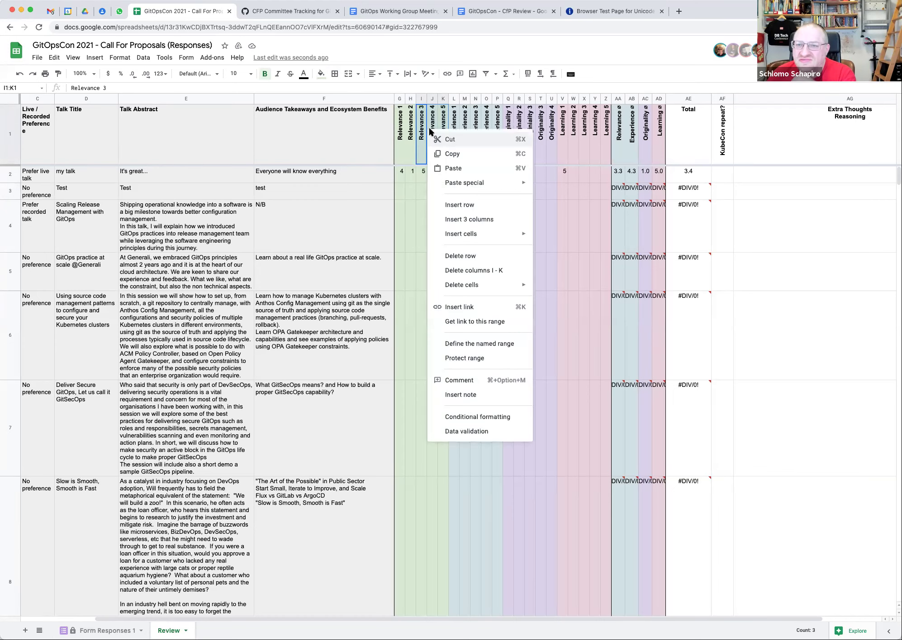
click(458, 220)
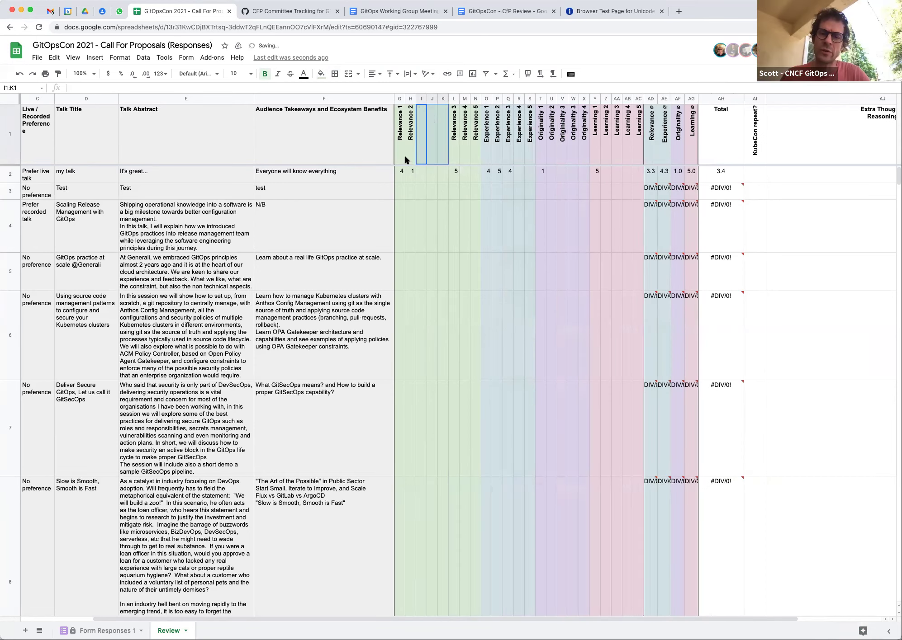
key(super+z)
- Insert three columns after Relevance 5 and continue the header series in them as Relevance 6 to Relevance 8
right_click(421, 149)
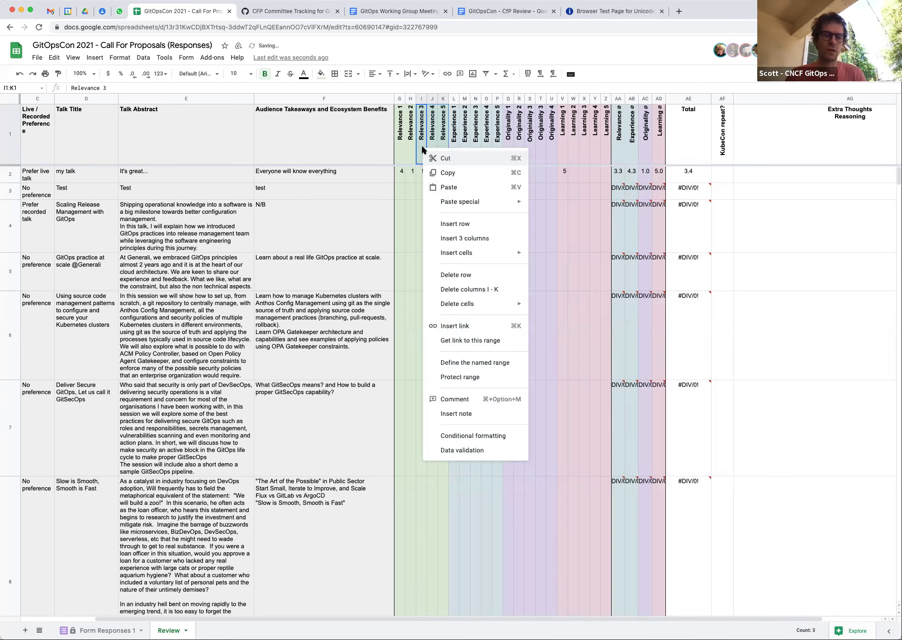
click(420, 98)
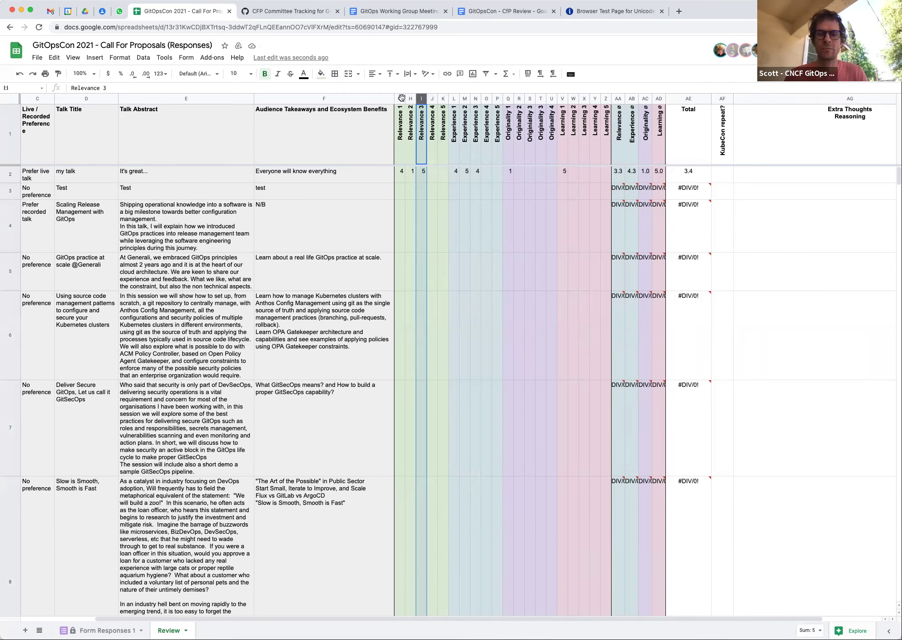
click(401, 98)
drag(422, 99, 439, 99)
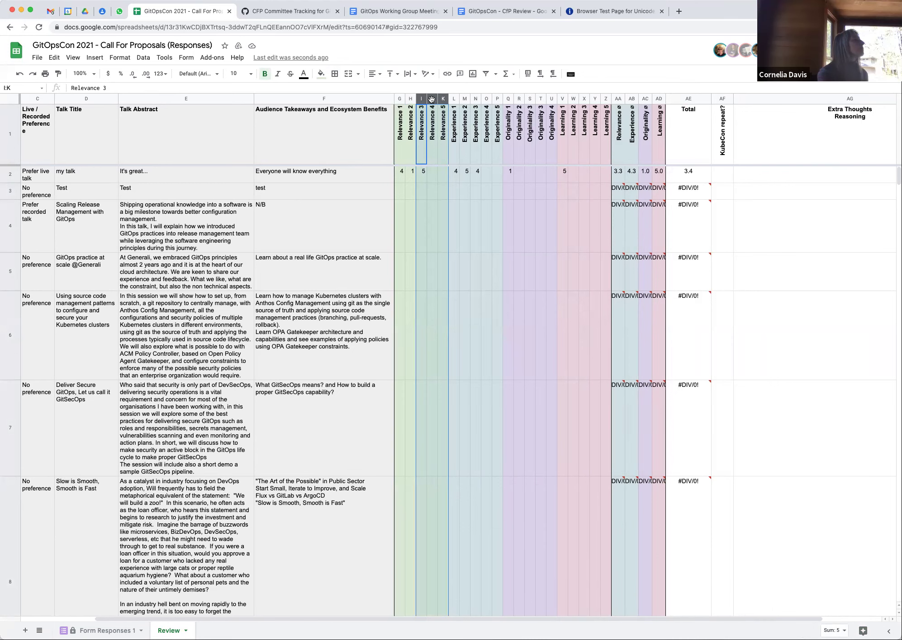
right_click(431, 99)
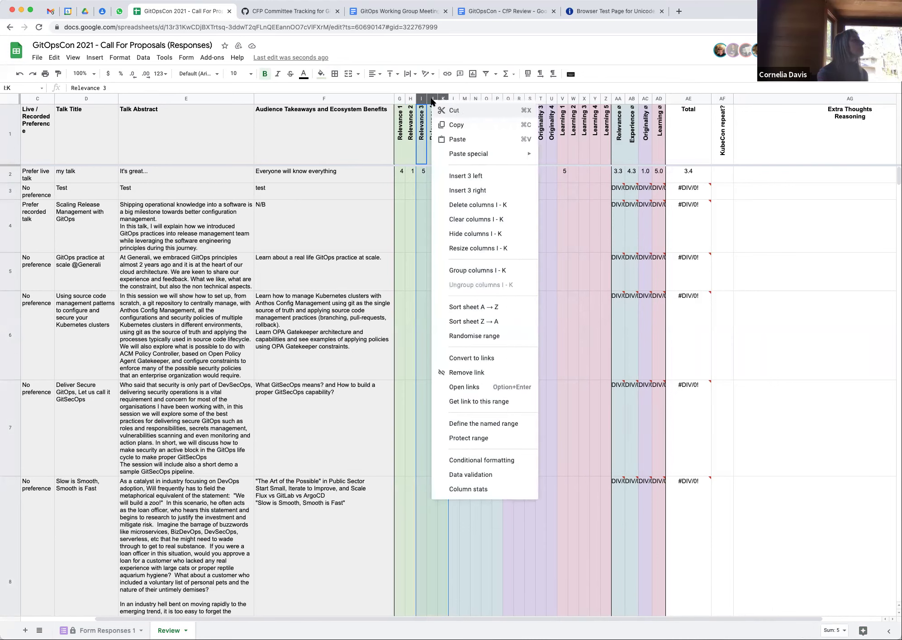
click(467, 191)
drag(404, 152, 461, 185)
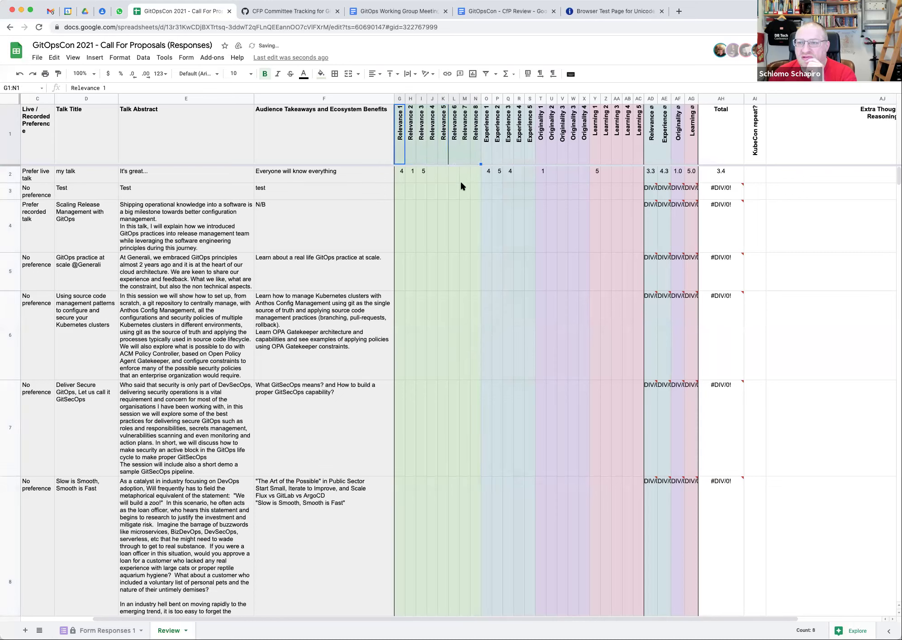
- Check which score columns the Relevance average formula in AD2 covers, leaving the formula as it is
click(650, 171)
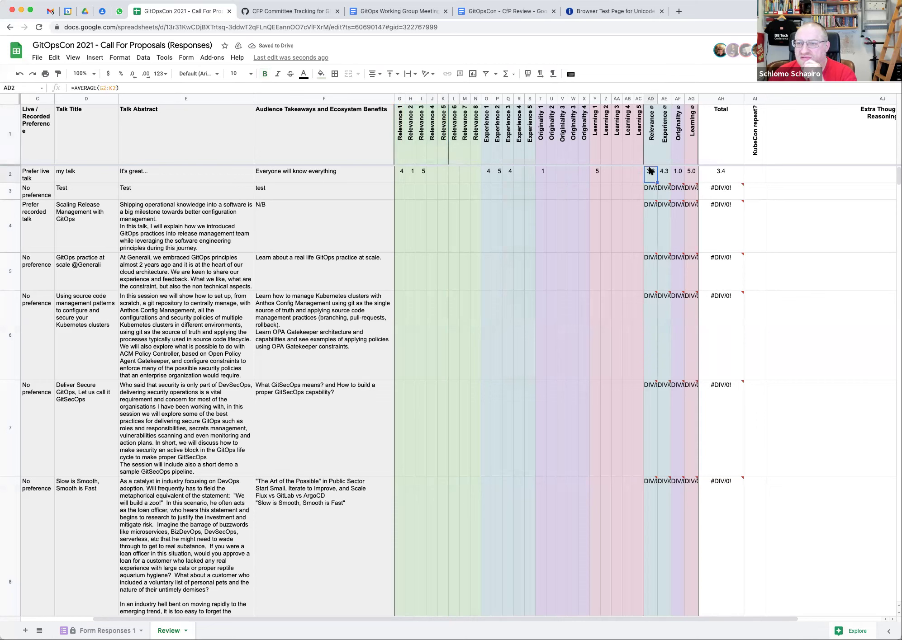
click(113, 87)
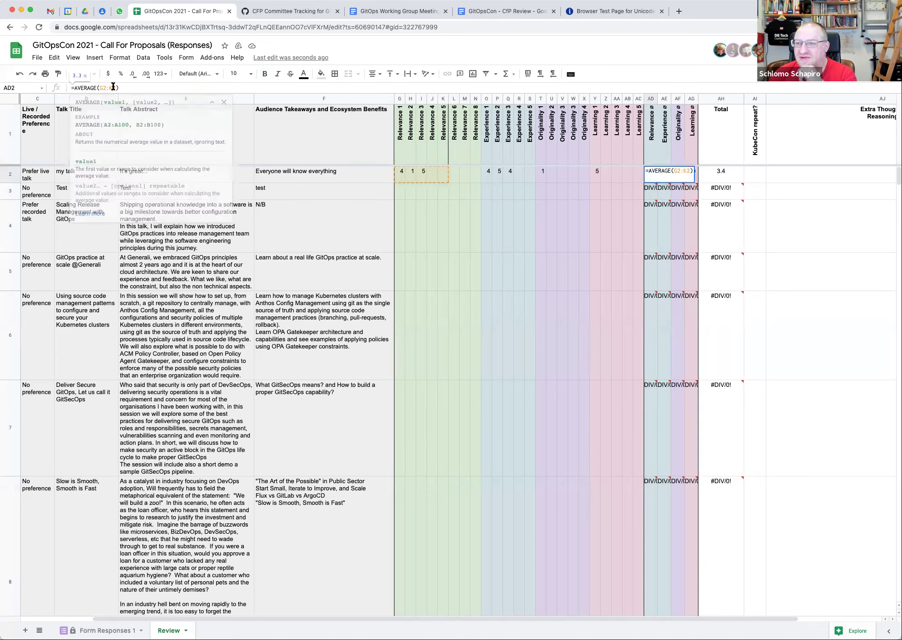
key(Escape)
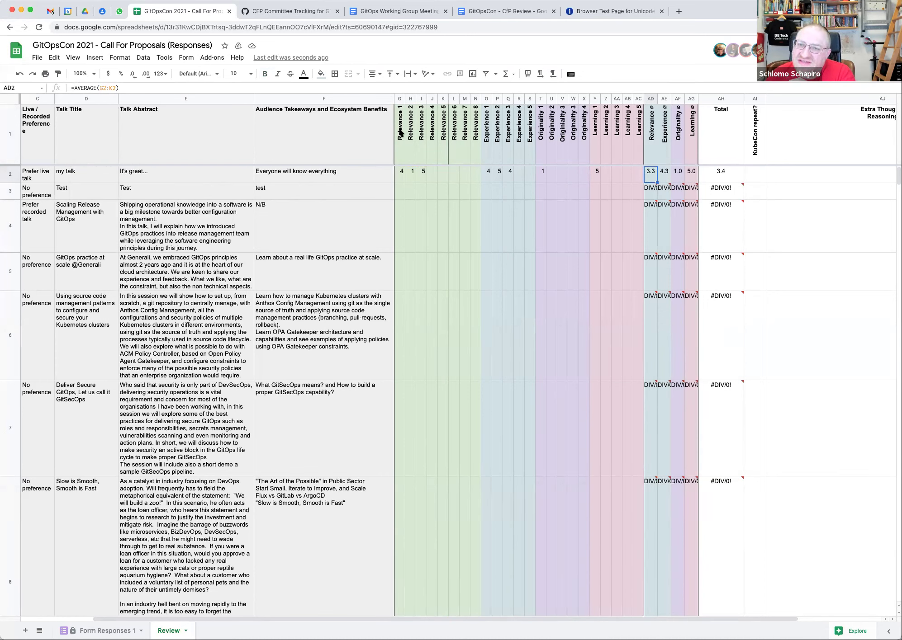
right_click(476, 135)
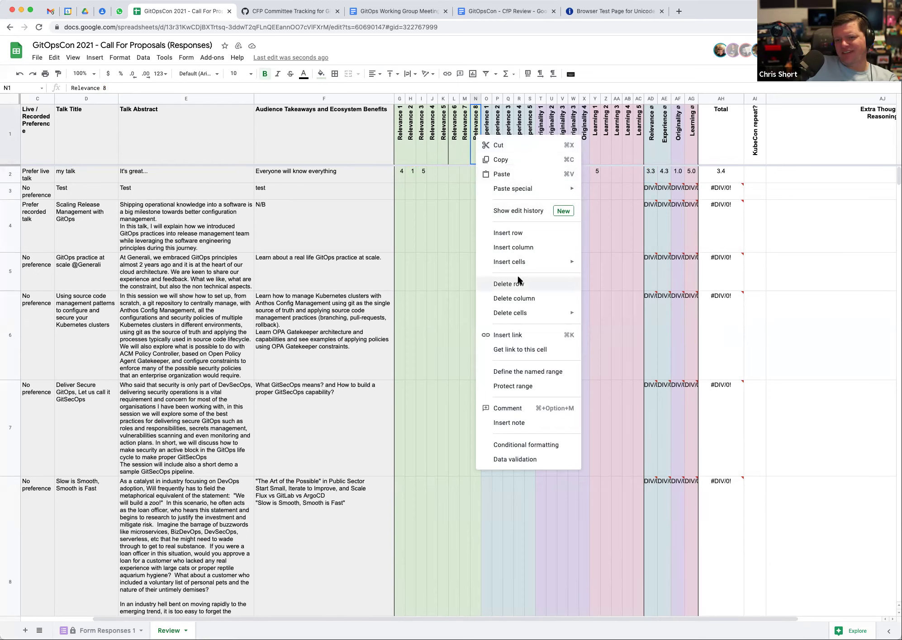
click(404, 154)
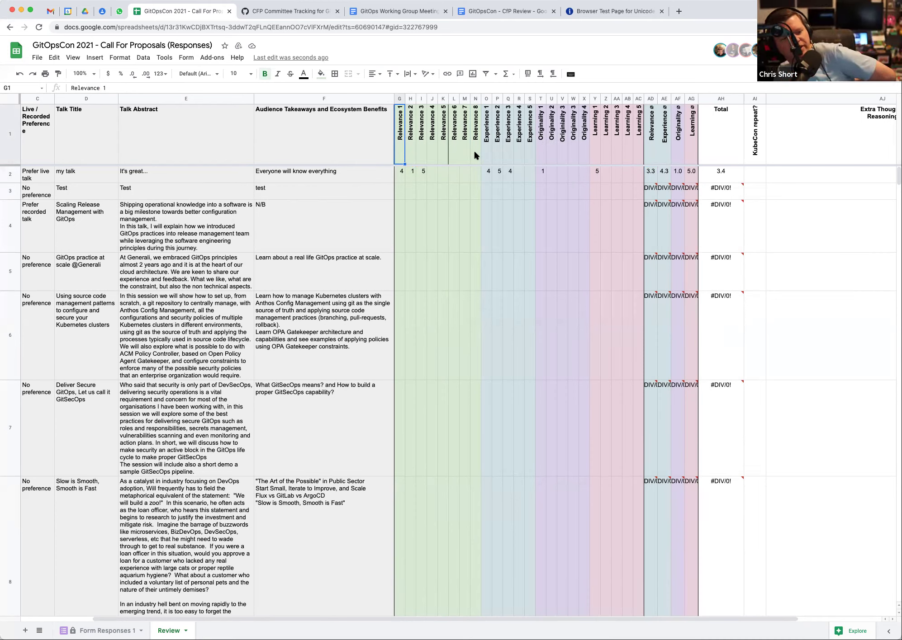
click(402, 175)
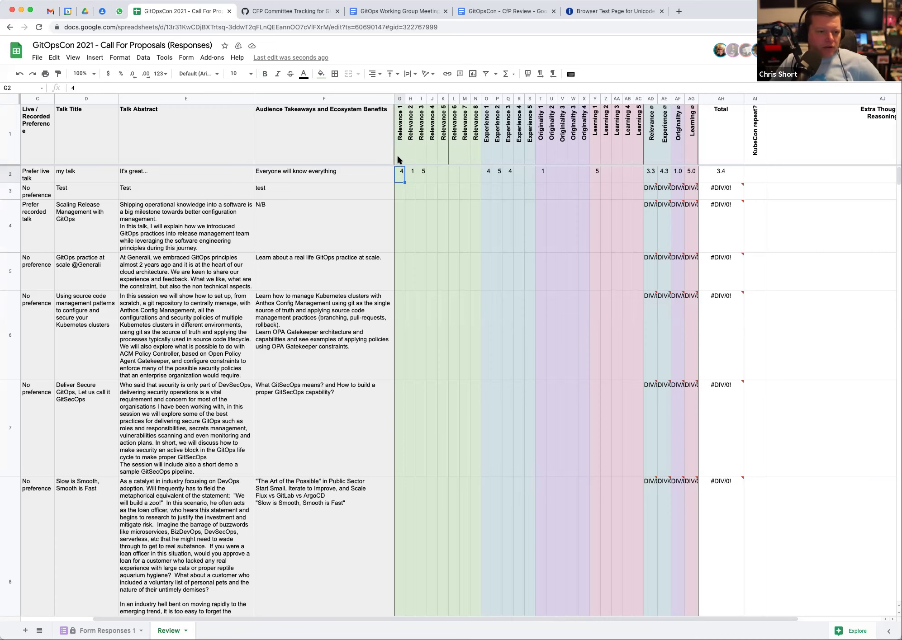
- Freeze columns A to F of the Review sheet, through Audience Takeaways and Ecosystem Benefits
mouse_move(28, 101)
mouse_down()
mouse_move(221, 99)
mouse_move(23, 98)
mouse_up()
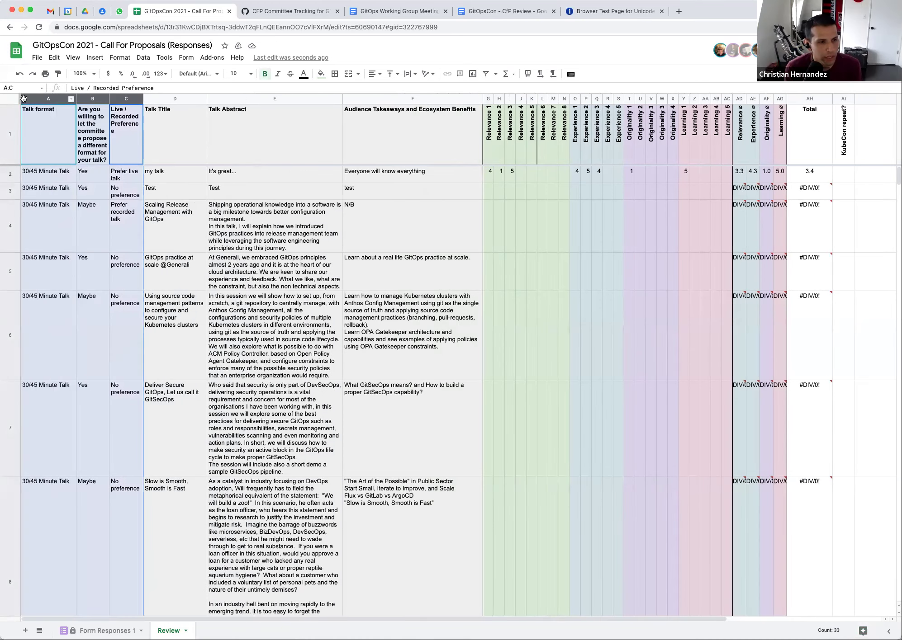
click(19, 98)
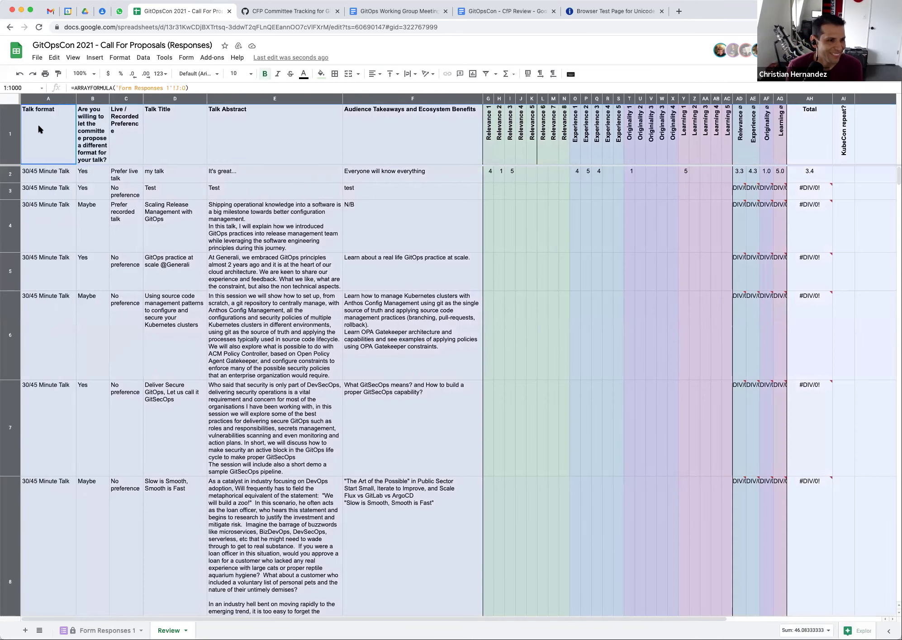
click(20, 98)
mouse_move(19, 98)
mouse_down()
mouse_move(482, 99)
mouse_move(495, 136)
mouse_up()
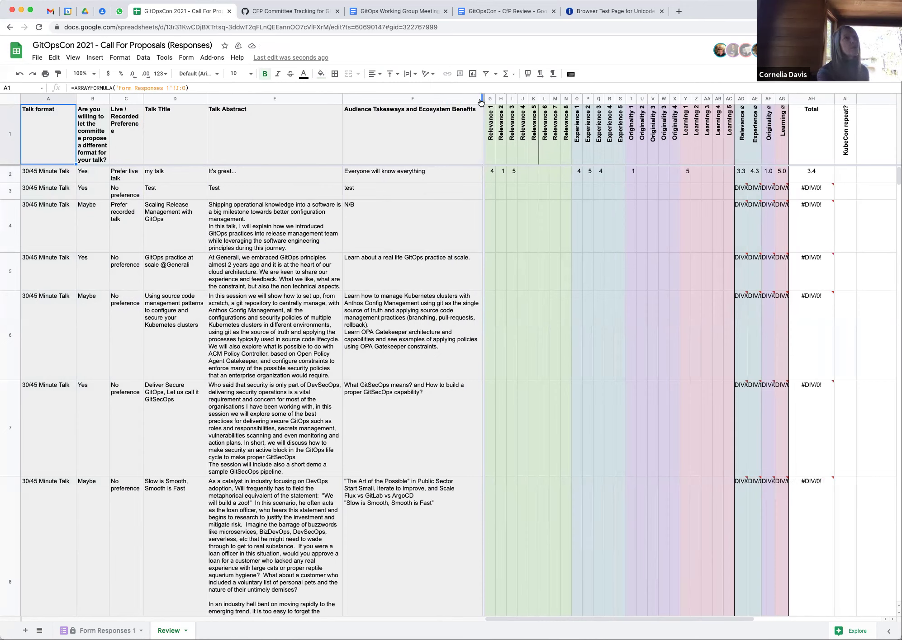
- Narrow column F, Audience Takeaways and Ecosystem Benefits, so its header wraps onto two lines
drag(482, 100, 342, 110)
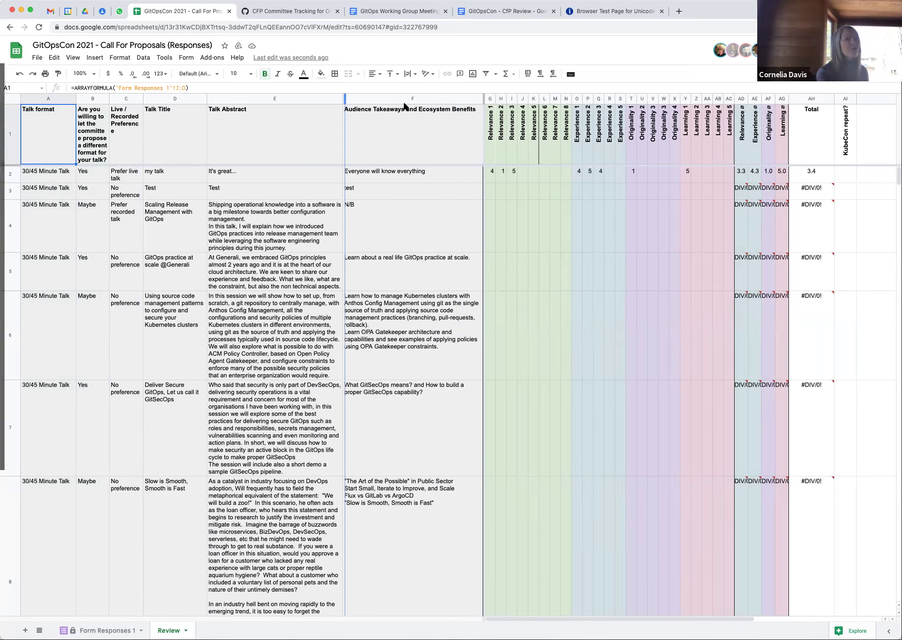
click(512, 389)
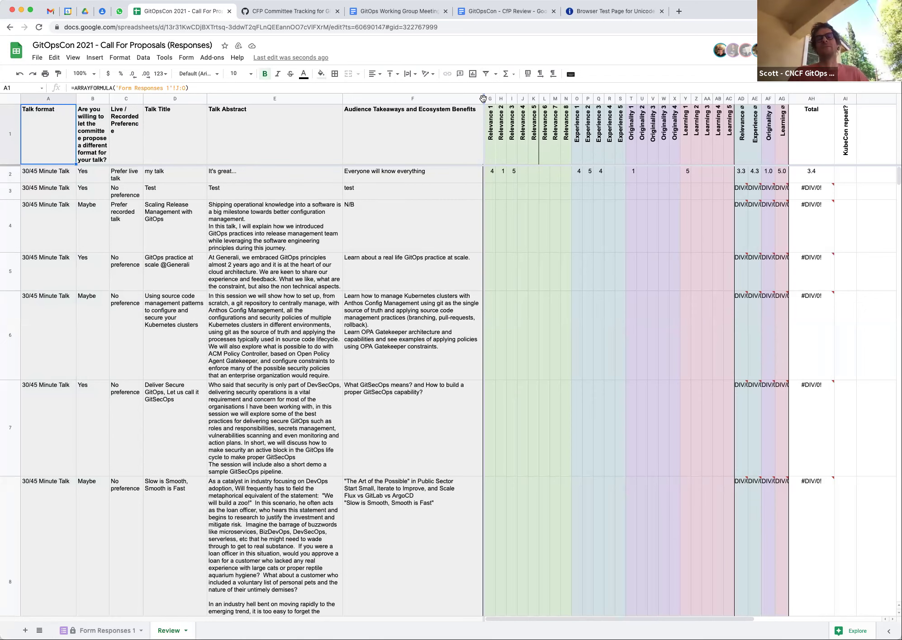
drag(483, 98, 446, 123)
click(550, 383)
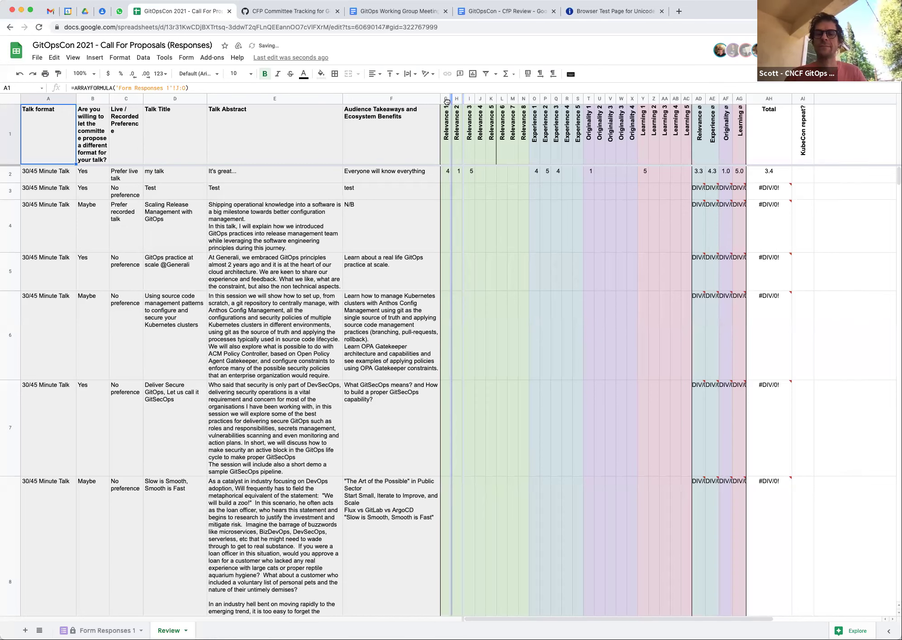
drag(451, 116, 452, 117)
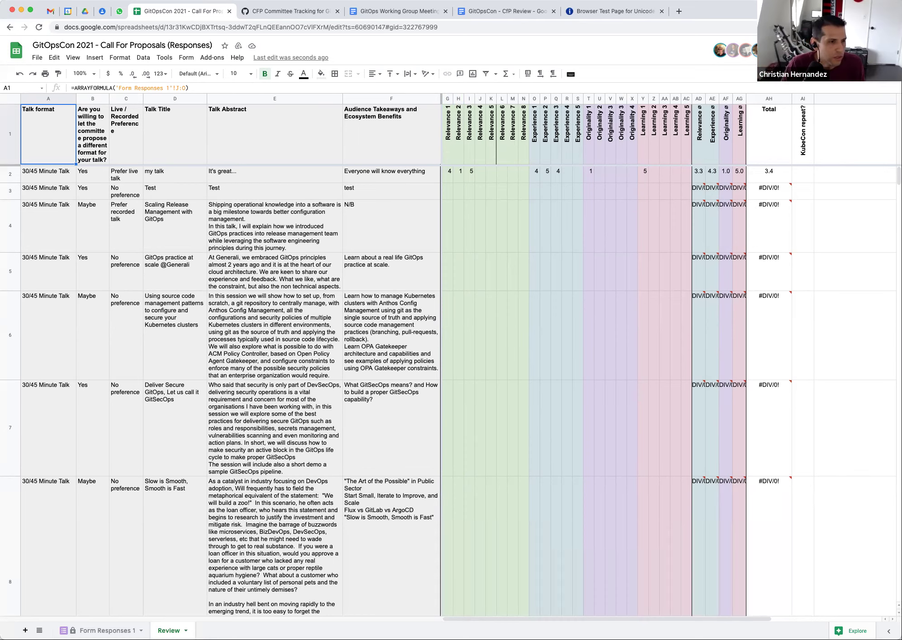
- Add a new sheet to the spreadsheet and rename it Data
click(25, 630)
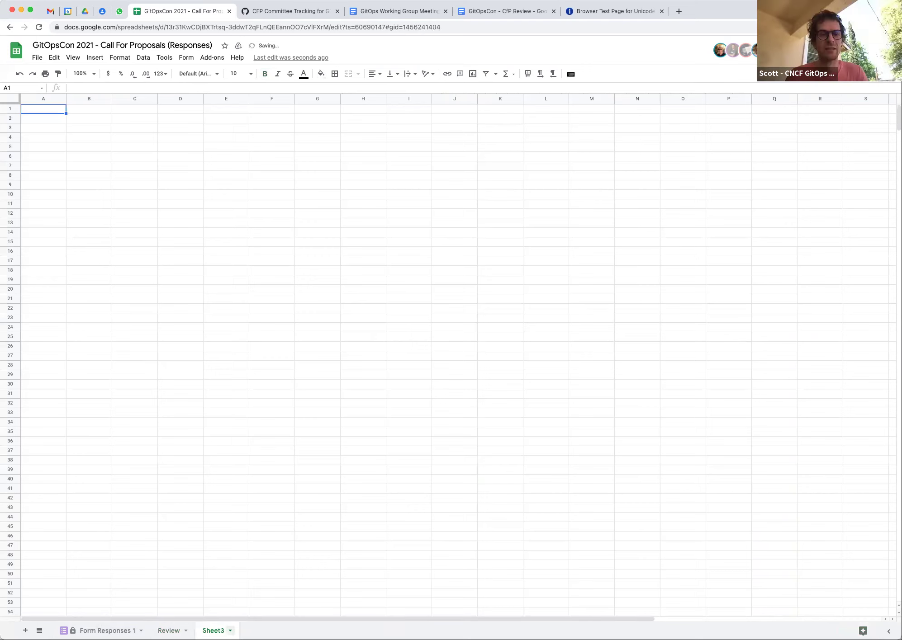
click(229, 631)
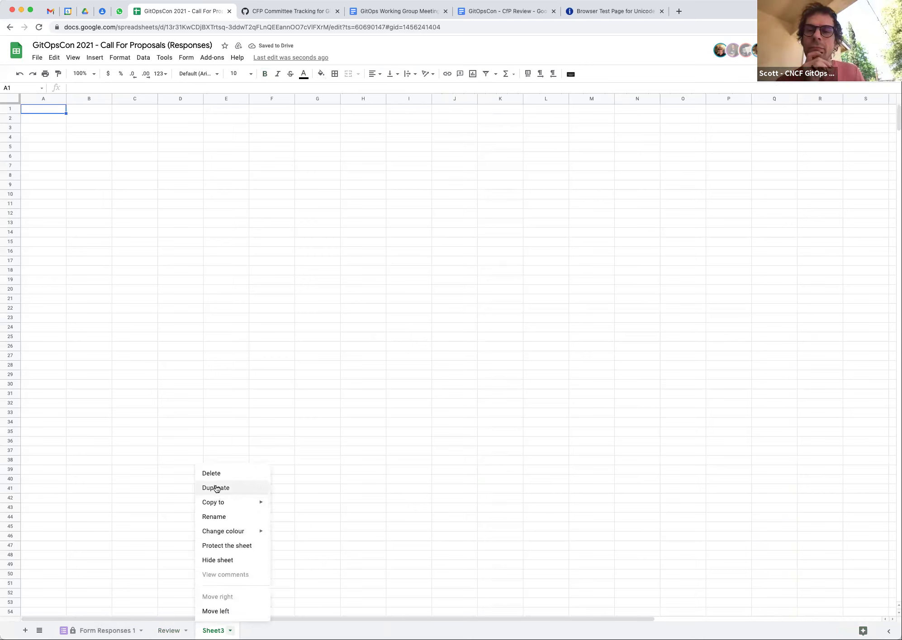
click(217, 518)
text(Data)
key(Return)
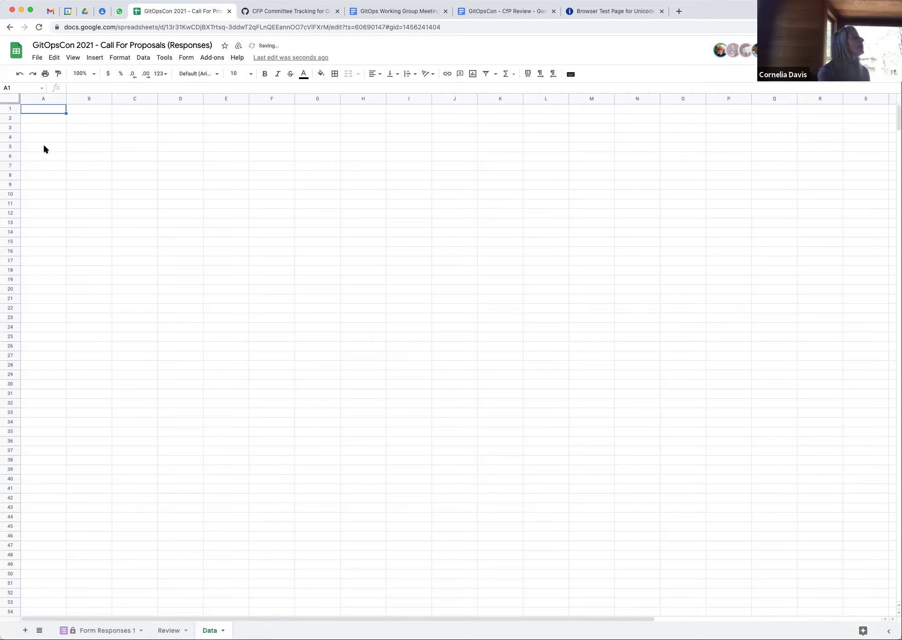
- Enter the header Reviewers in A1 with the first reviewer's name in A2, and freeze row 1 of the Data sheet
text(Revi)
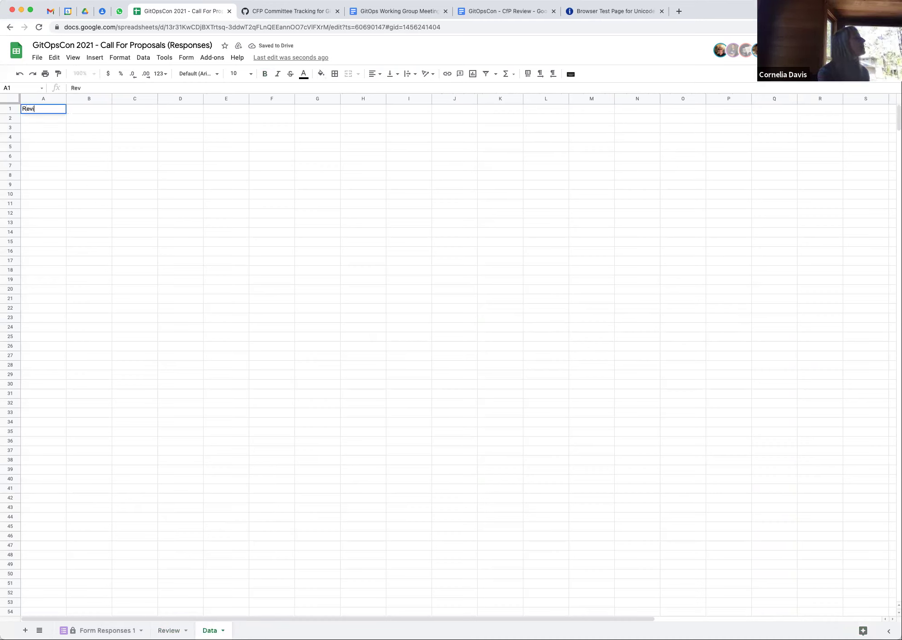
text(eer)
key(BackSpace)
key(BackSpace)
key(BackSpace)
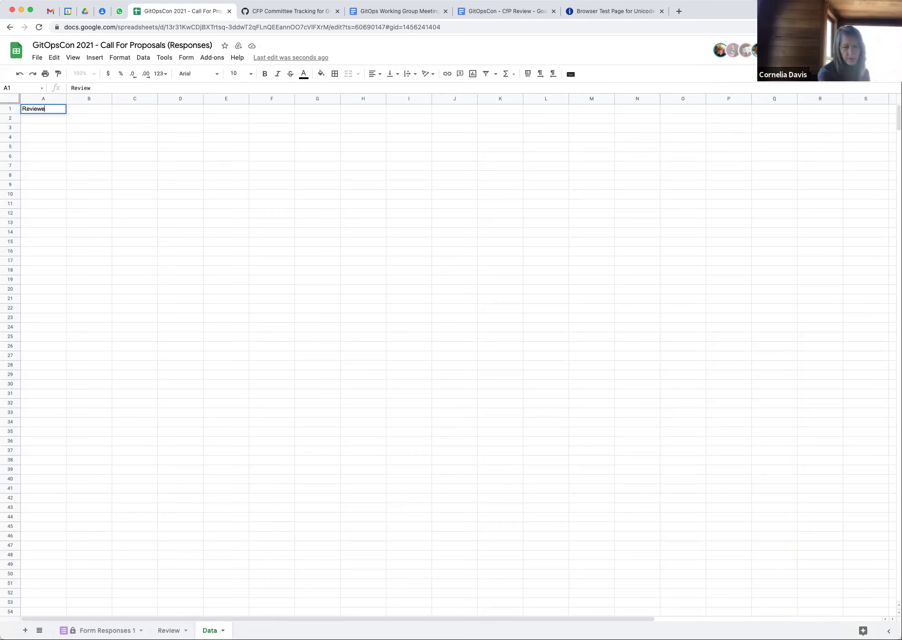
text(ewers)
key(Return)
text(Schlomo)
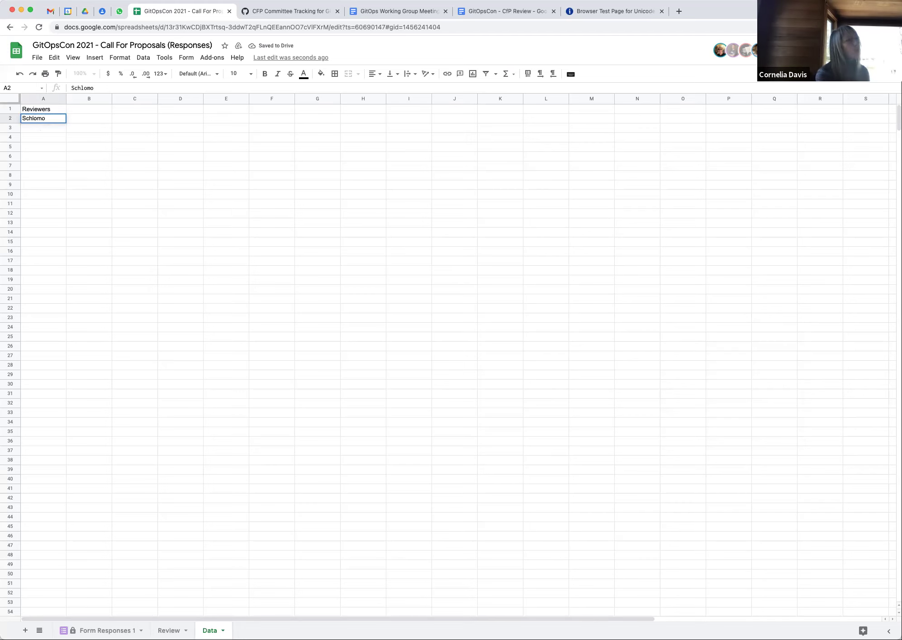
drag(8, 104, 41, 114)
click(40, 129)
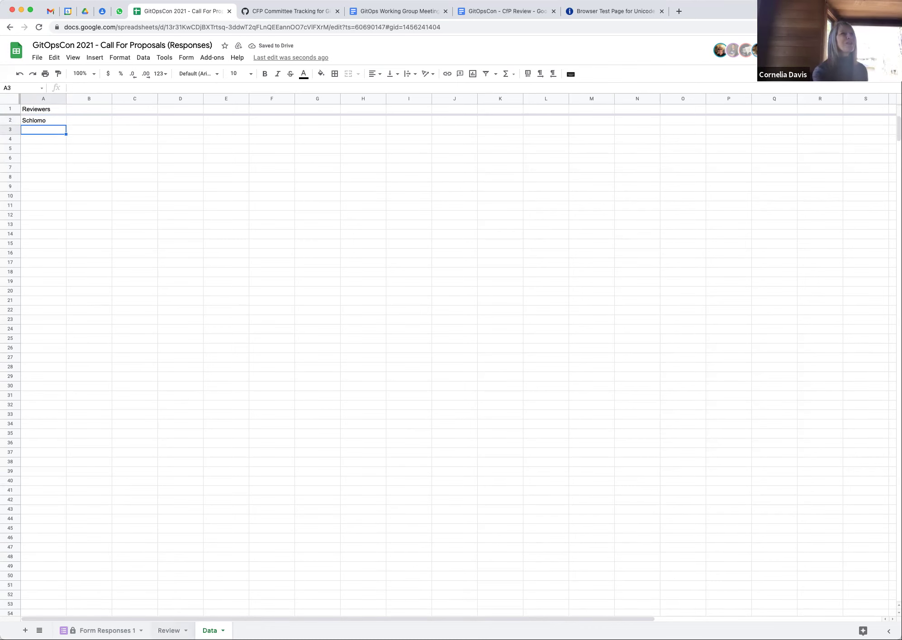
- Insert a column after Extra Thoughts Reasoning on the Review sheet and give it the header Accepted
click(168, 630)
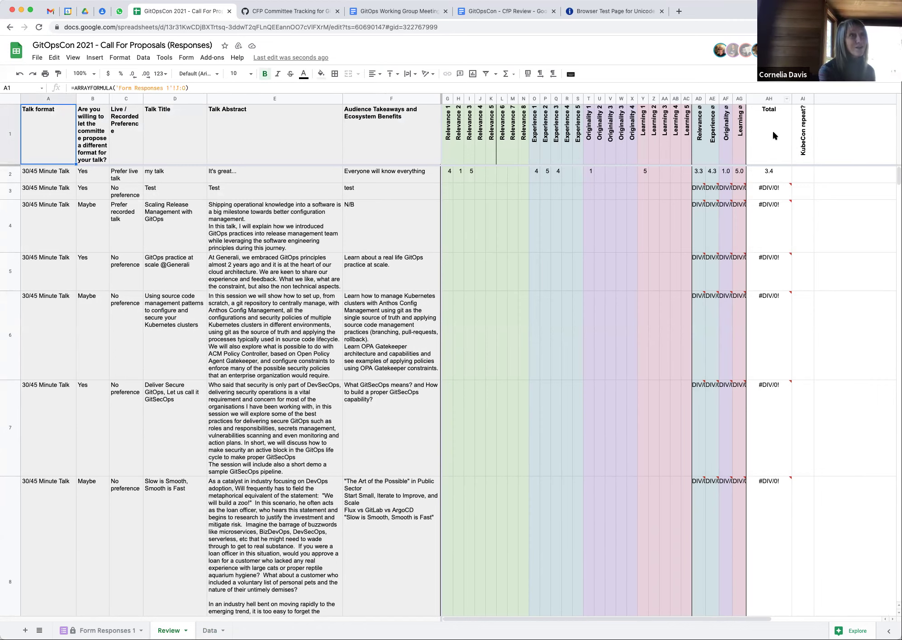
scroll(773, 136, right, 5)
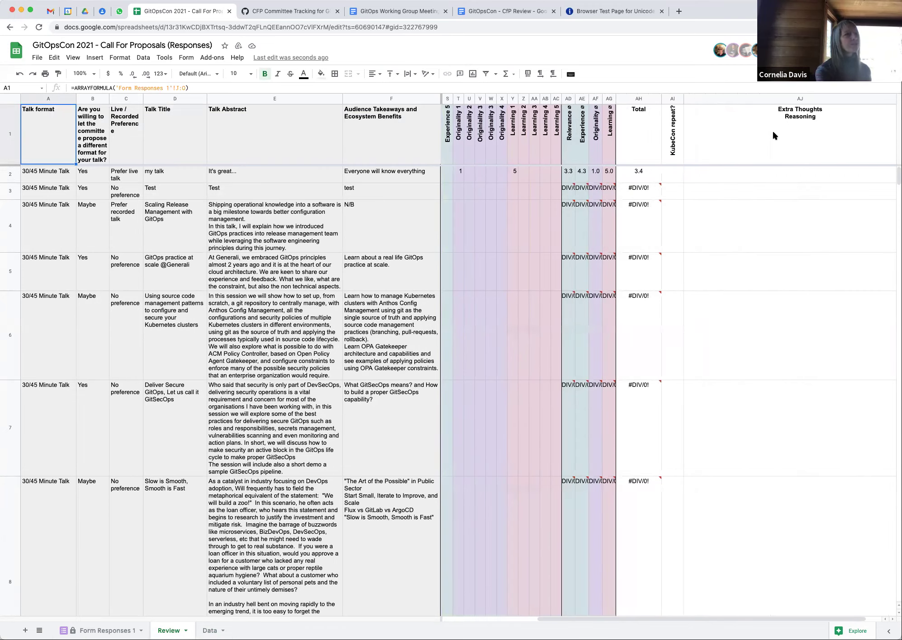
scroll(727, 136, right, 1)
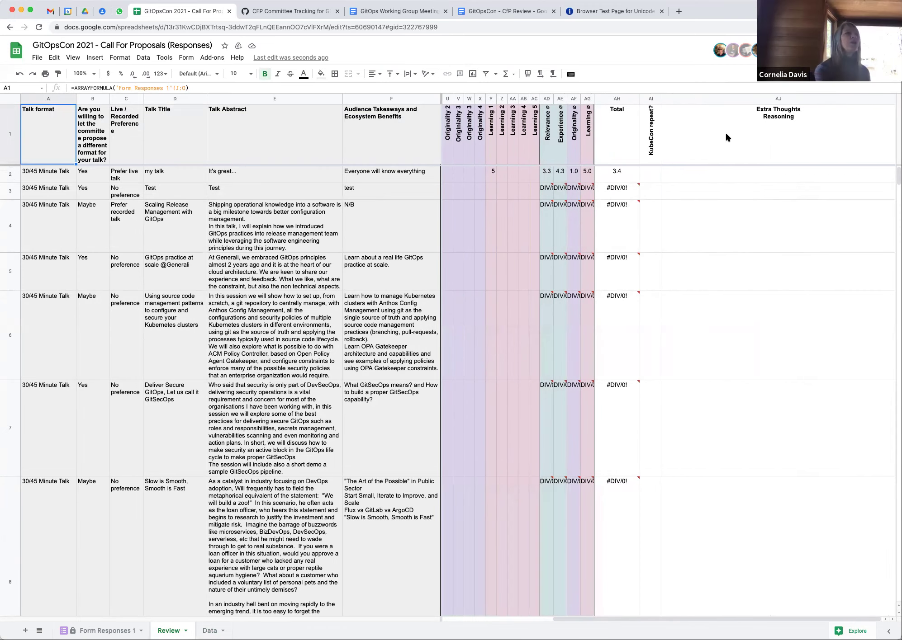
right_click(779, 98)
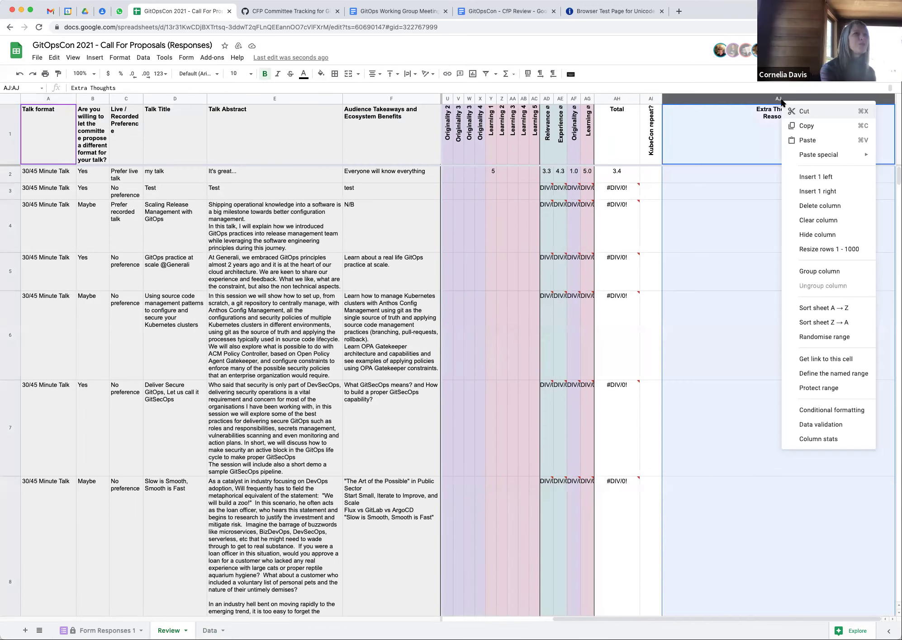
click(822, 192)
text(Acc)
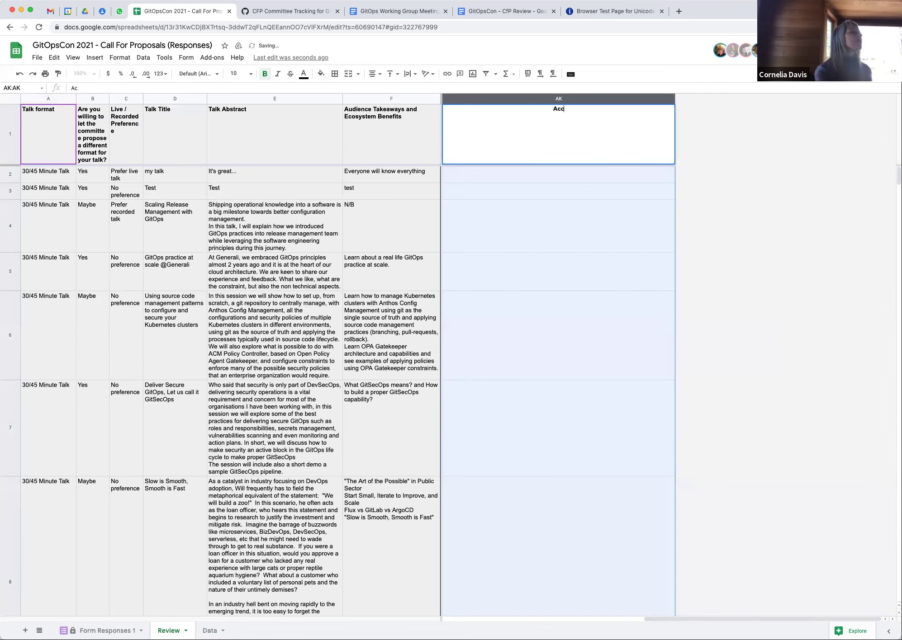
text(epted)
key(Return)
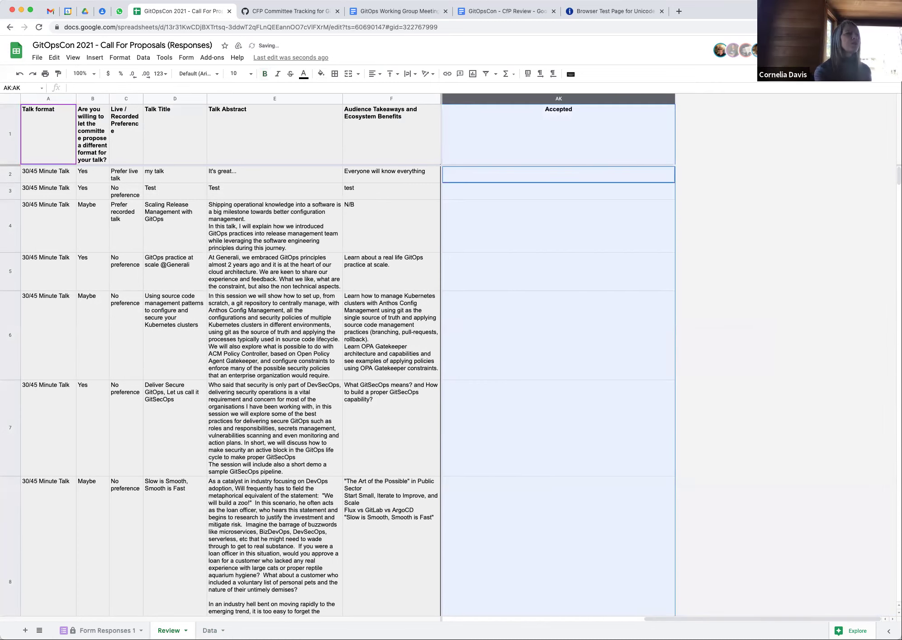
- Rotate the text of the Accepted column AK upward and narrow the column to suit the vertical header
click(565, 131)
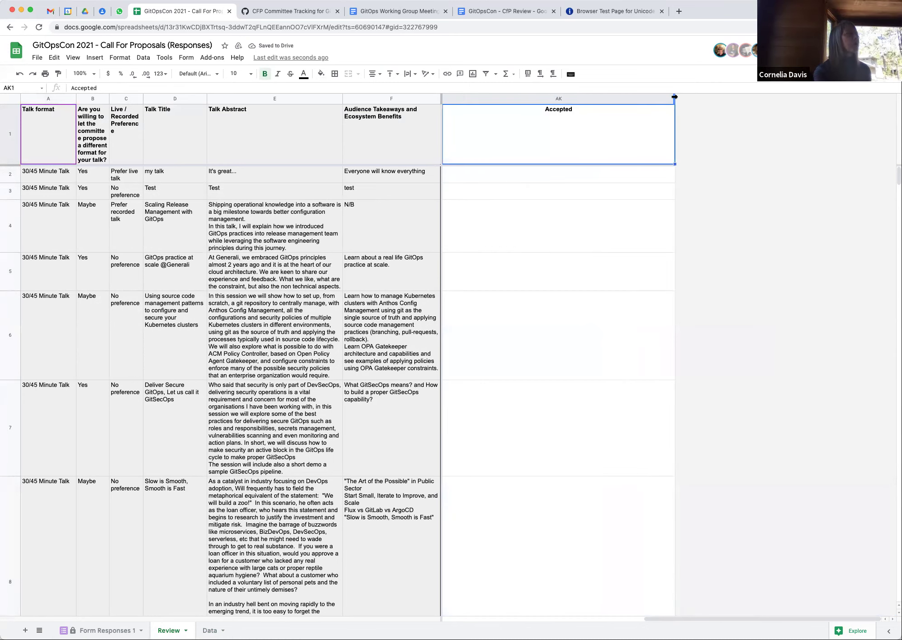
double_click(674, 96)
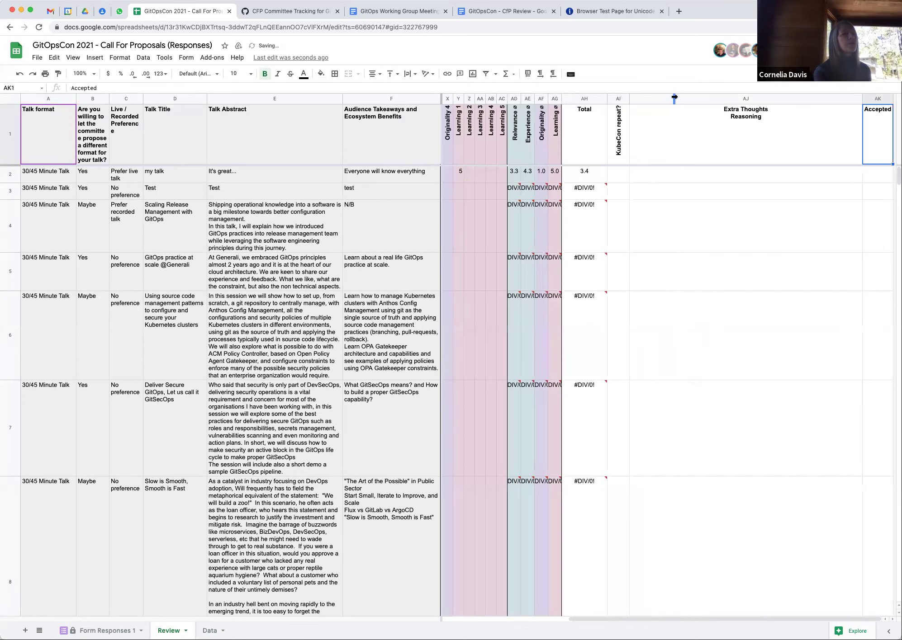
click(875, 98)
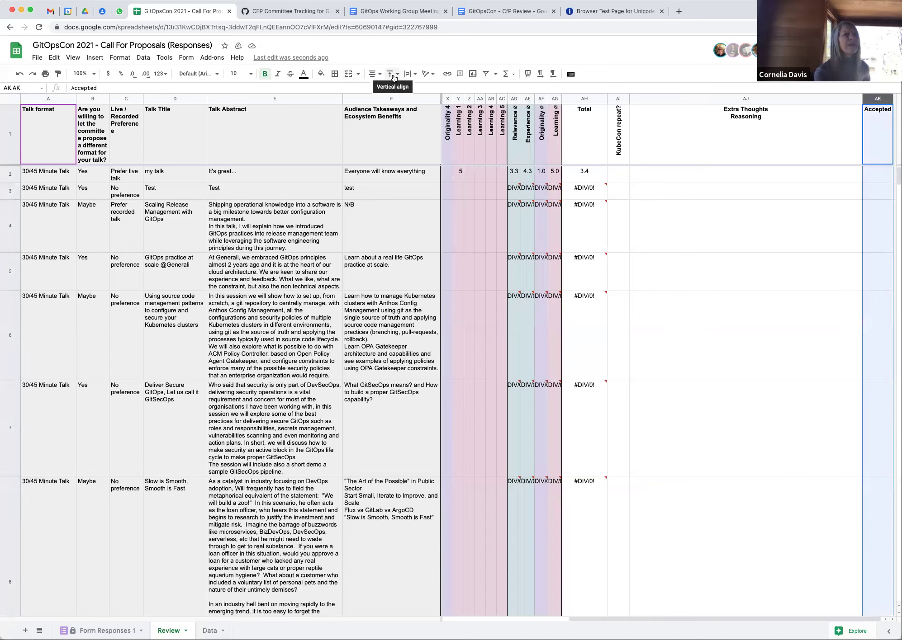
click(426, 74)
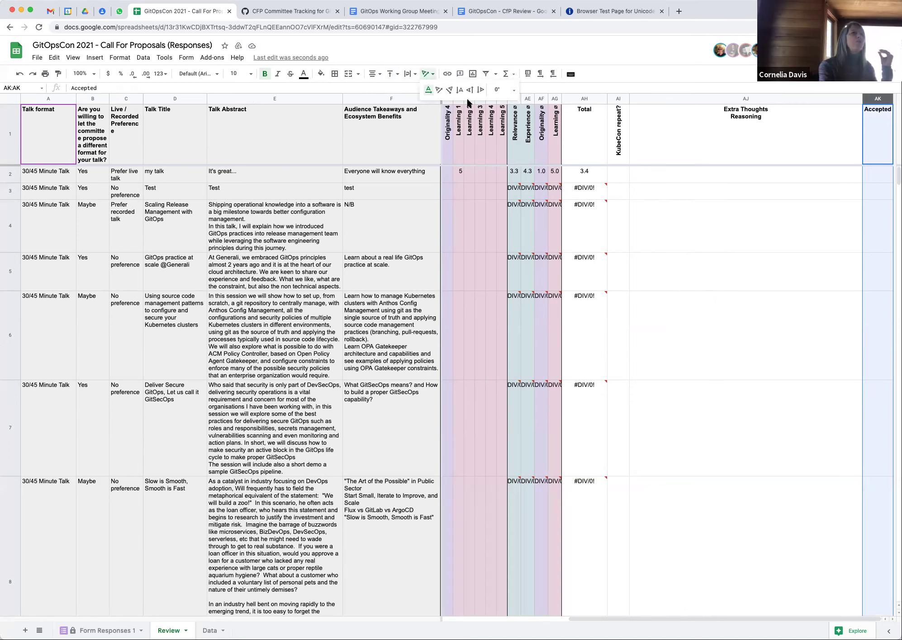
click(469, 89)
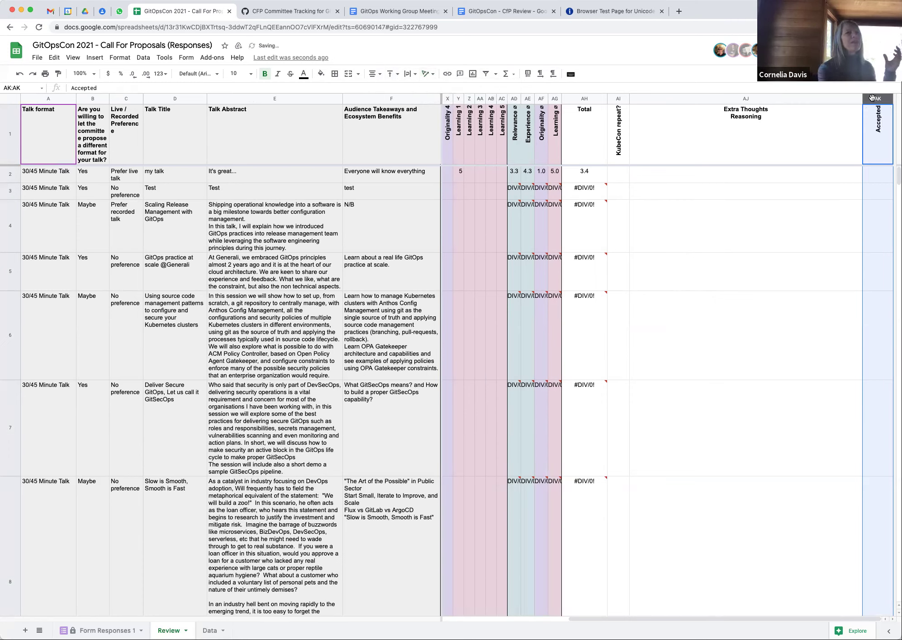
drag(893, 99, 873, 130)
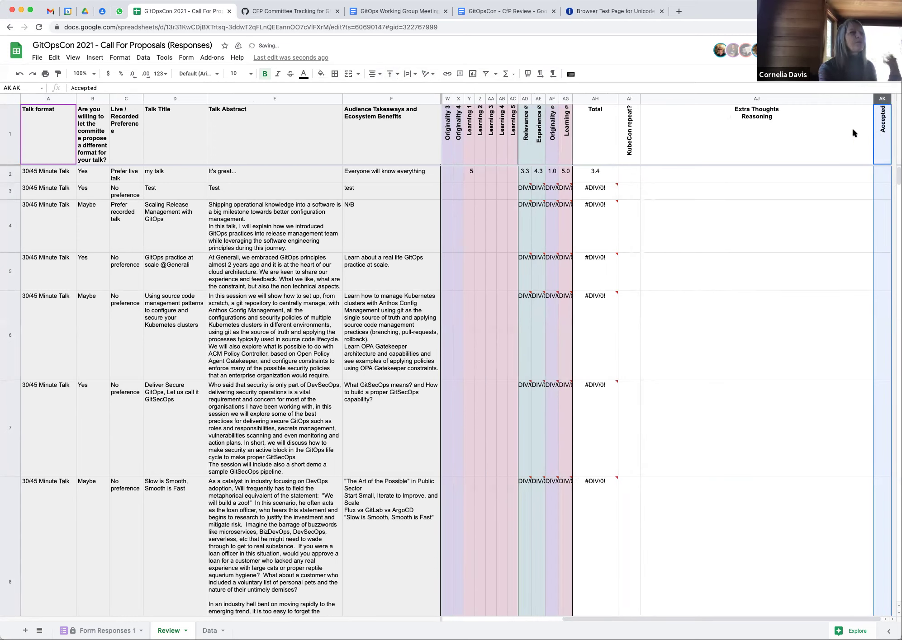
click(858, 133)
click(880, 134)
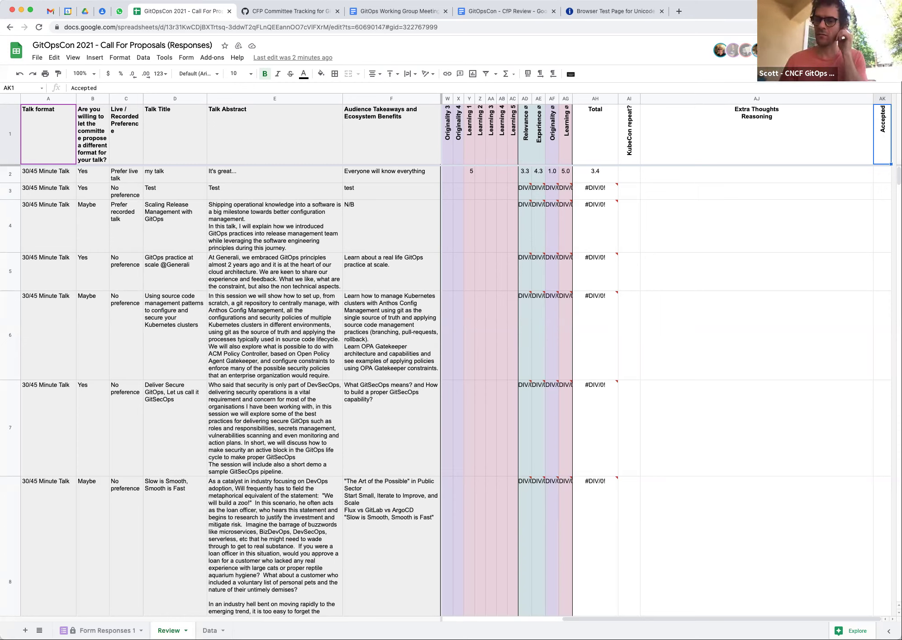
- Insert one column between Relevance 7 and Relevance 8 on the Review sheet
scroll(569, 211, left, 10)
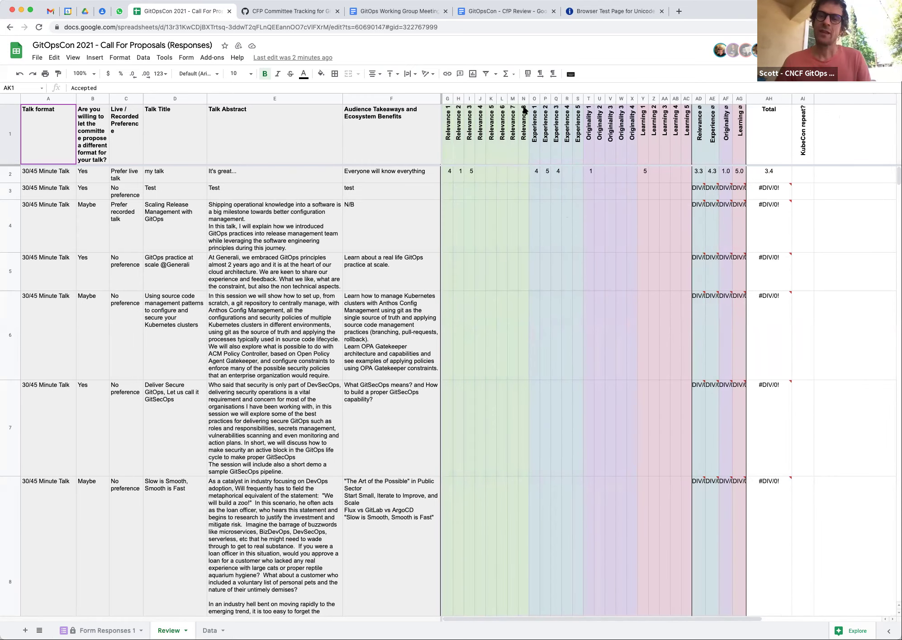
click(511, 99)
right_click(511, 99)
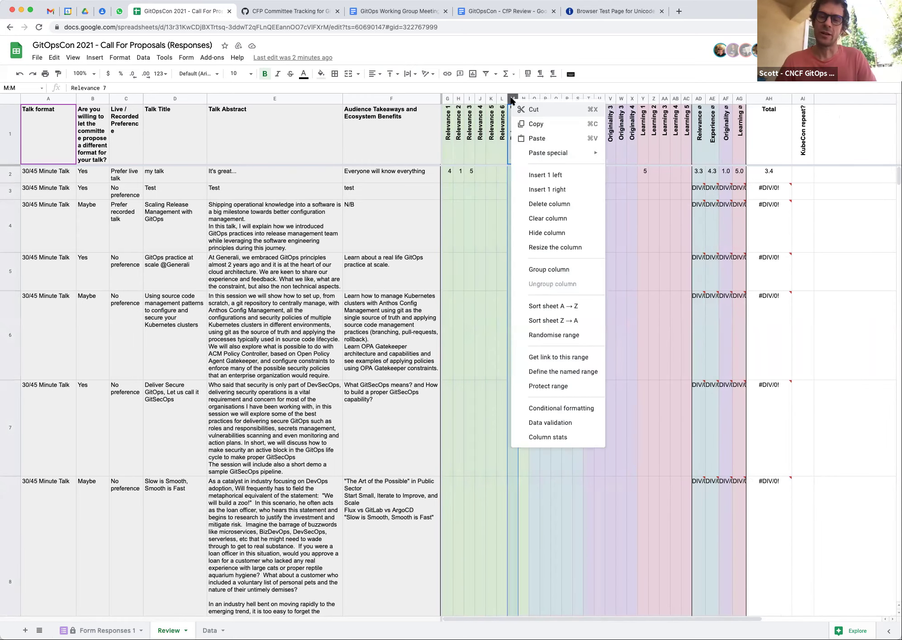
click(545, 190)
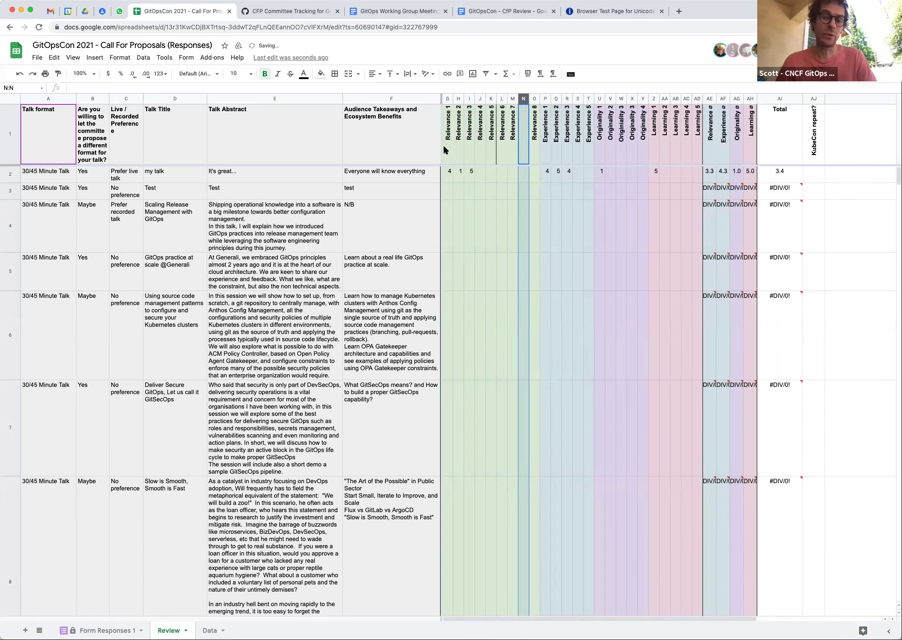
- Replace the Relevance headers in G1:O1 of the Review sheet with =ARRAYFORMULA(TRANSPOSE(Data!A2:A10)) entered in G1
drag(444, 150, 536, 157)
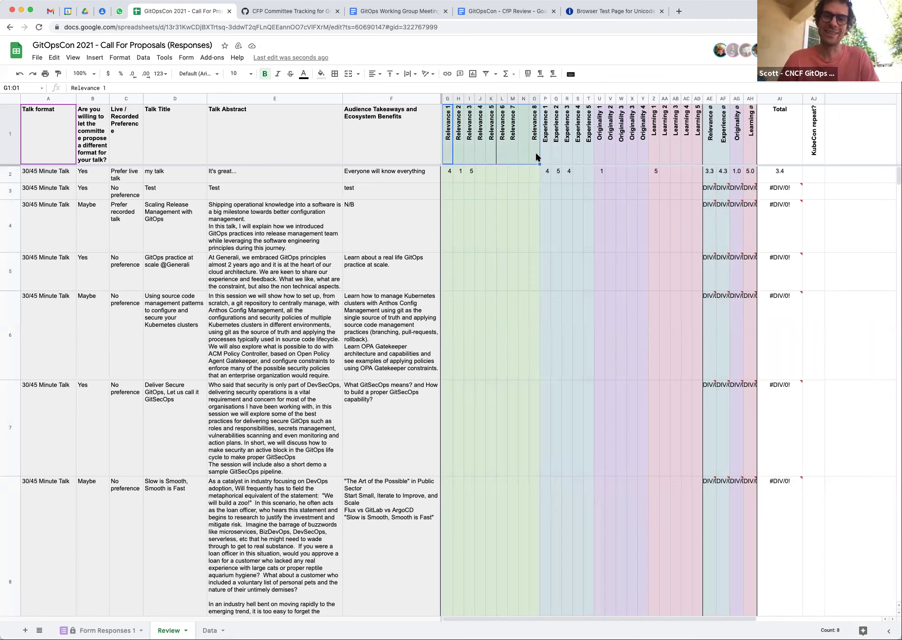
key(Delete)
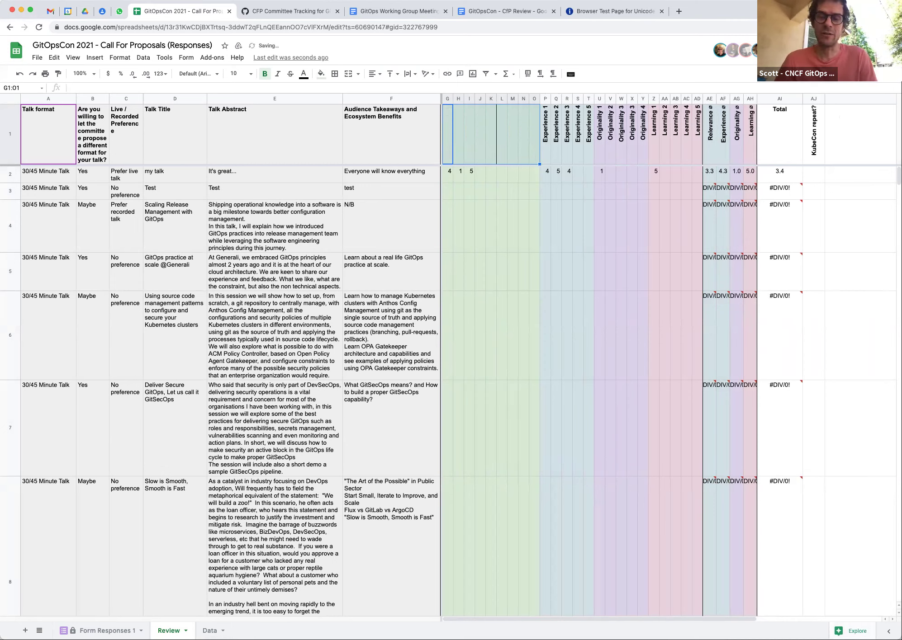
text(=)
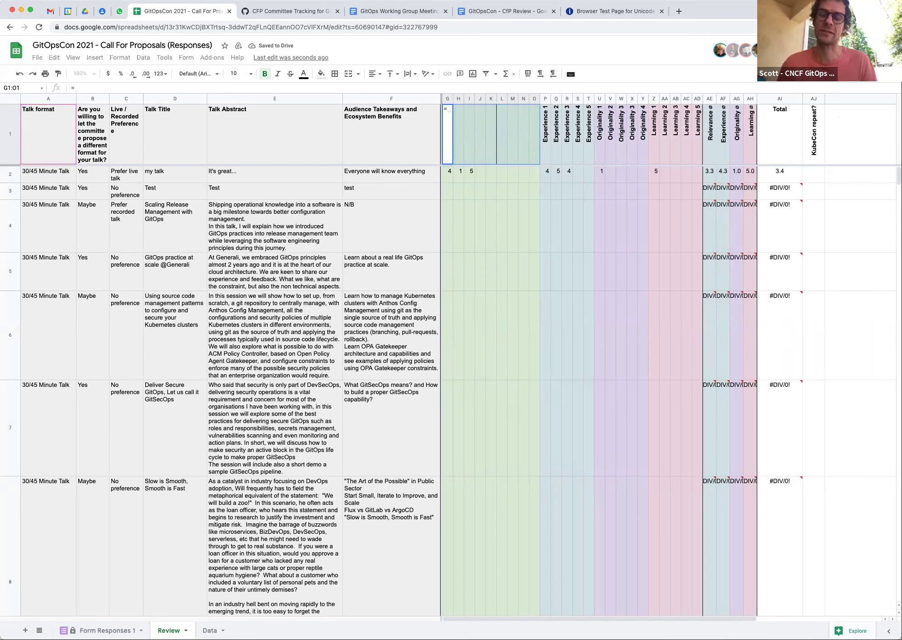
text(A)
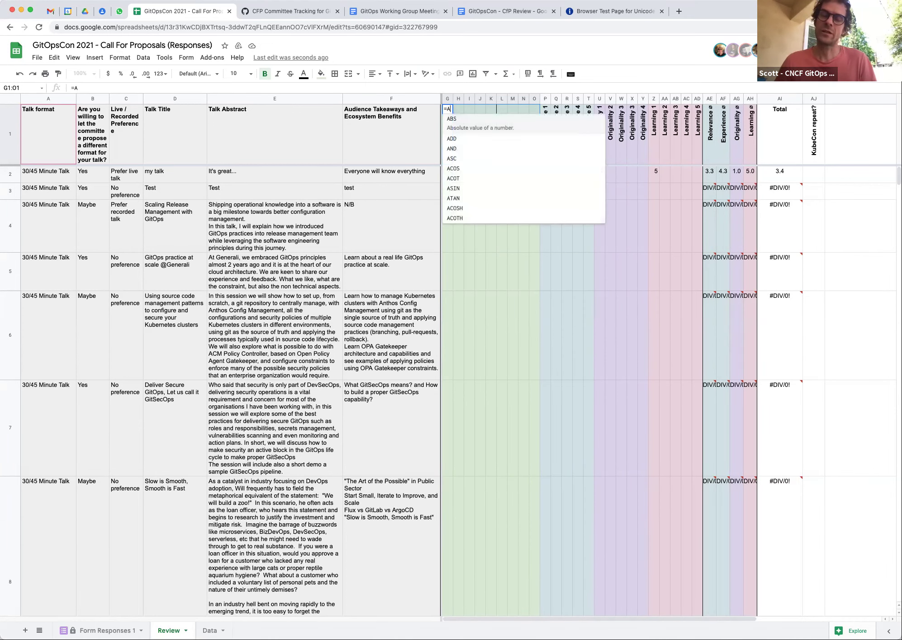
text(RRA)
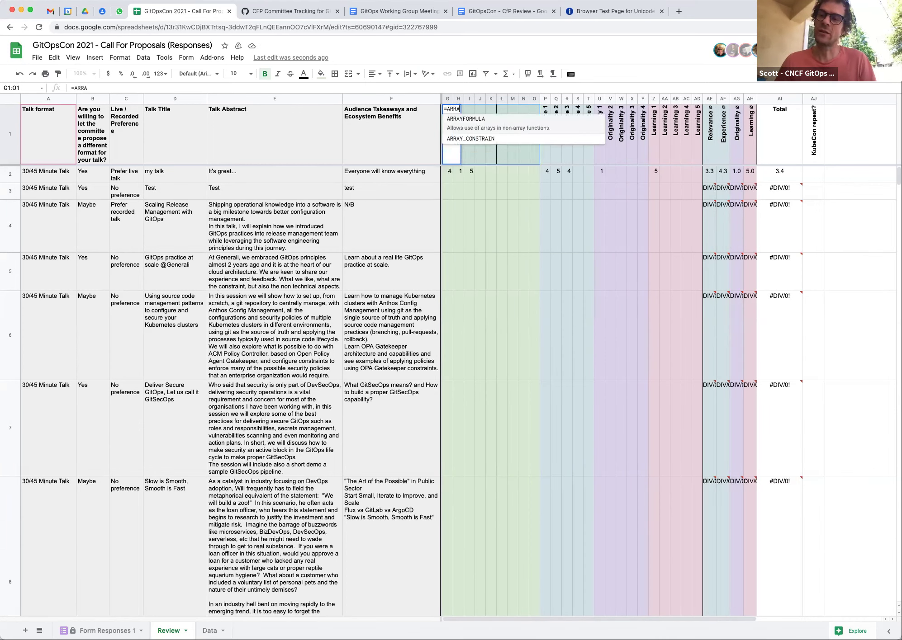
key(Tab)
text(TRANS)
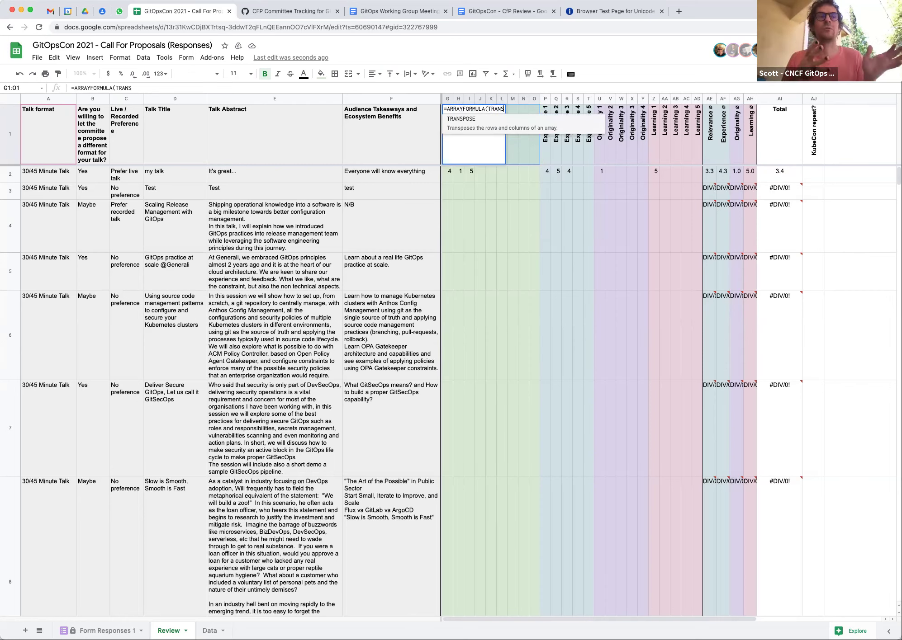
key(Tab)
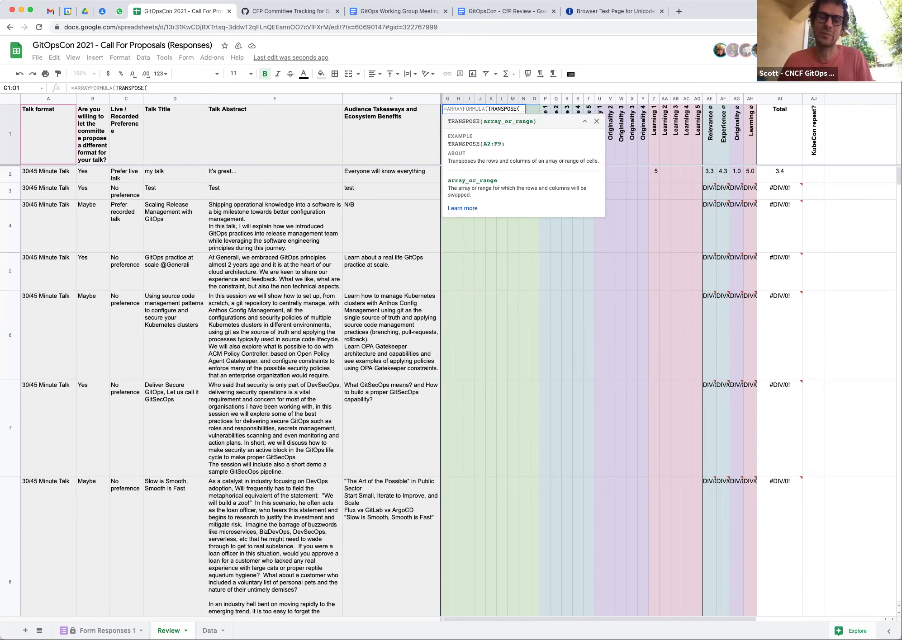
text(Data!A)
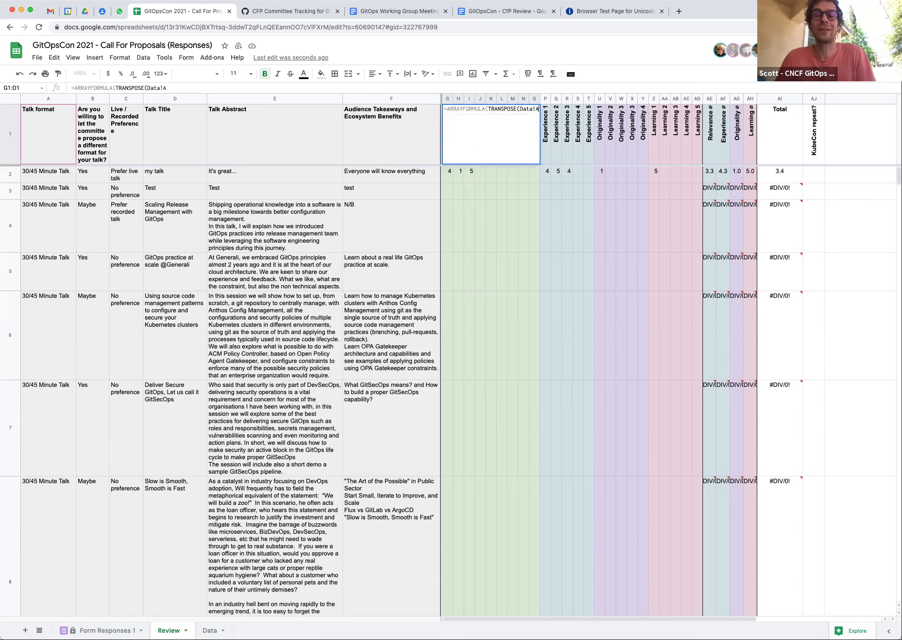
text(2:A10)
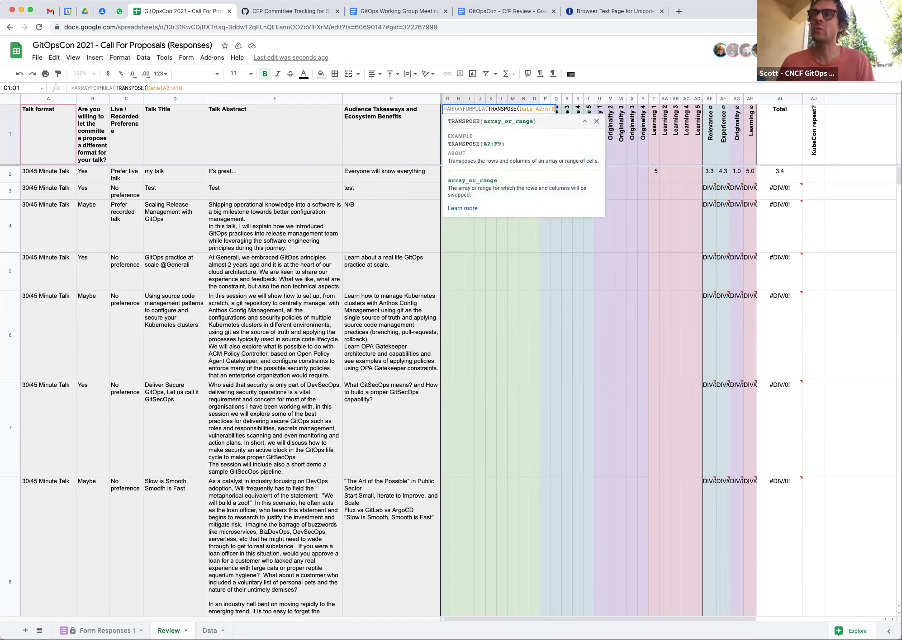
text()))
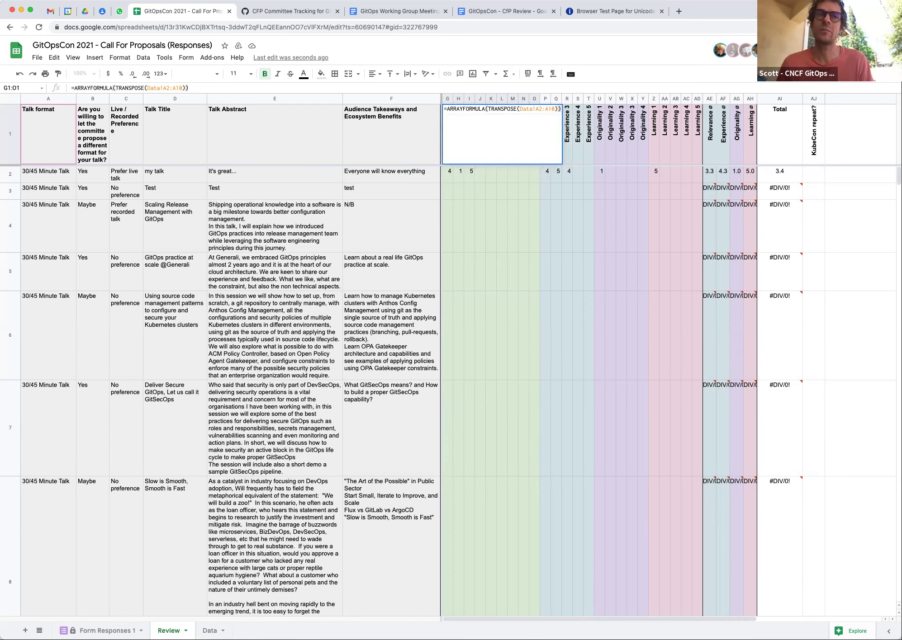
key(Return)
- Prefix each transposed reviewer name with "Rel " by changing the G1 formula to =ARRAYFORMULA(TRANSPOSE("Rel " & Data!A2:A10))
click(447, 134)
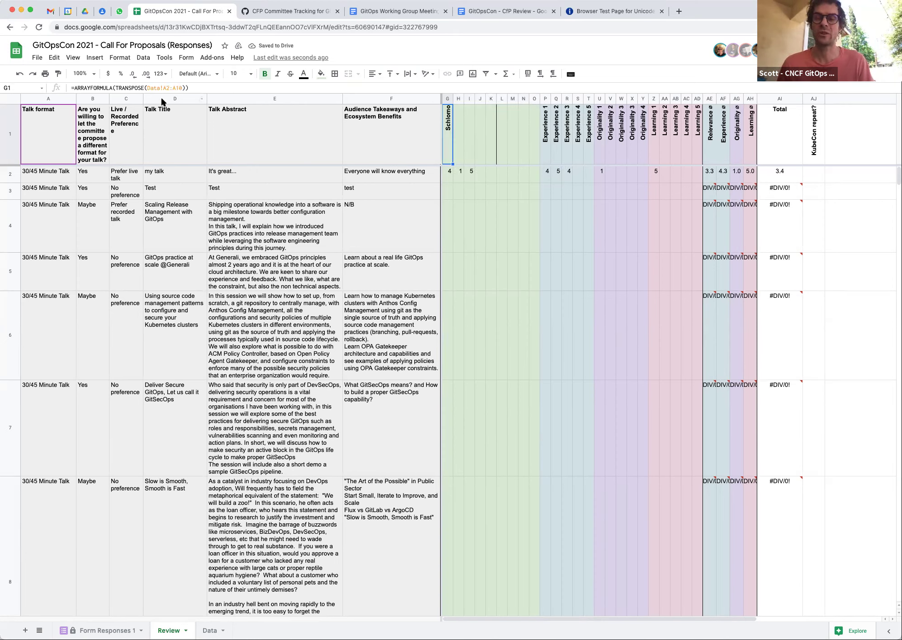
click(146, 88)
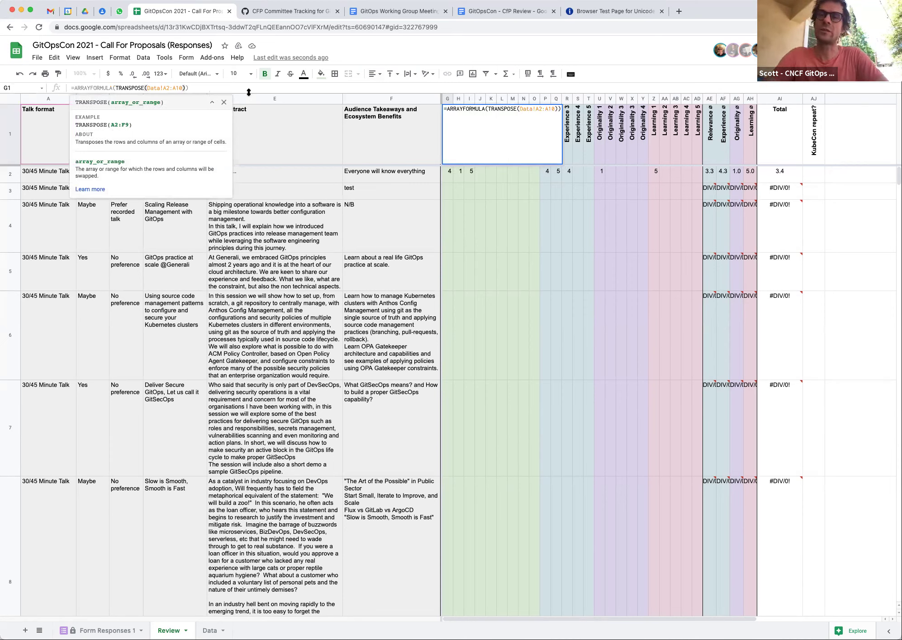
text(R)
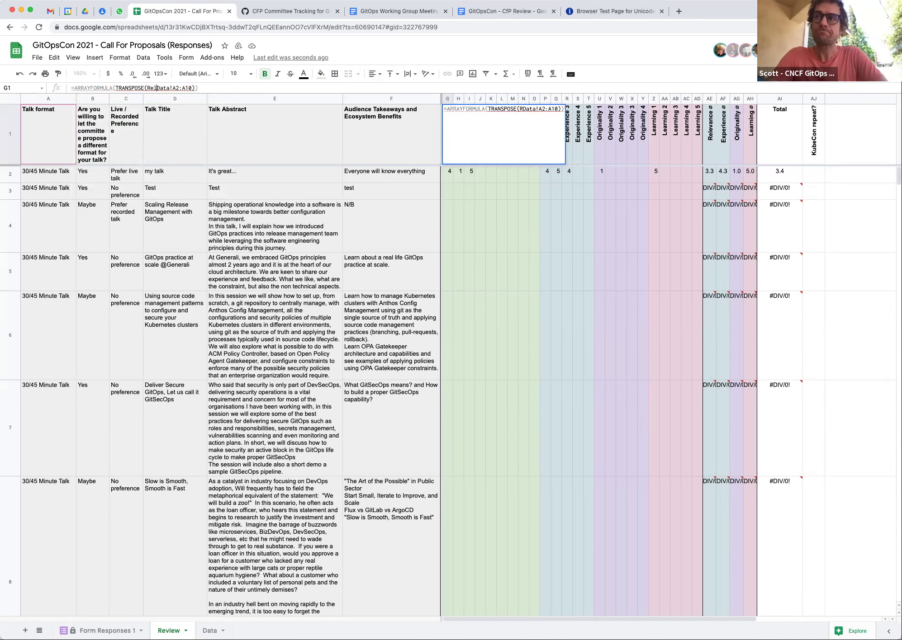
key(BackSpace)
text("Rel")
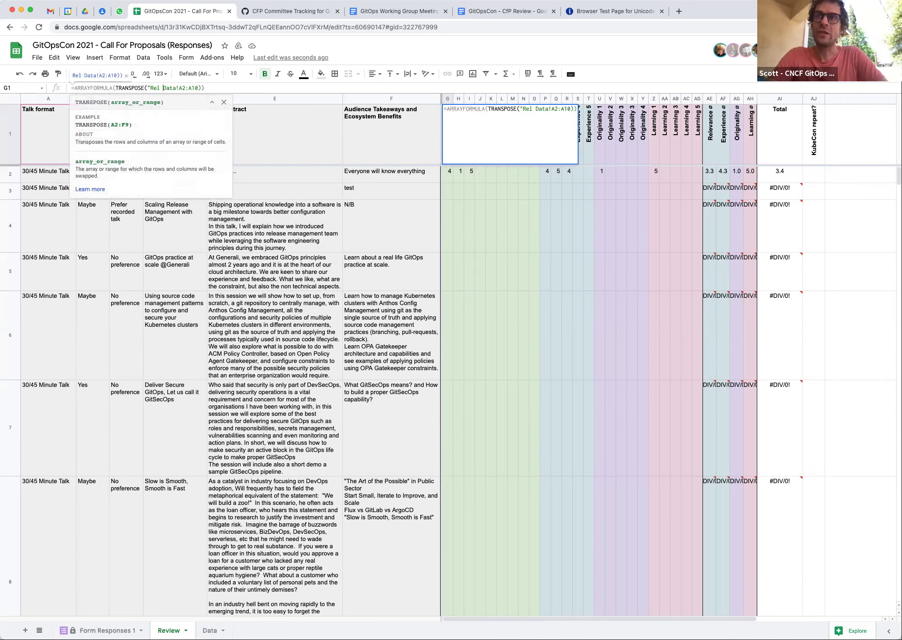
text( &)
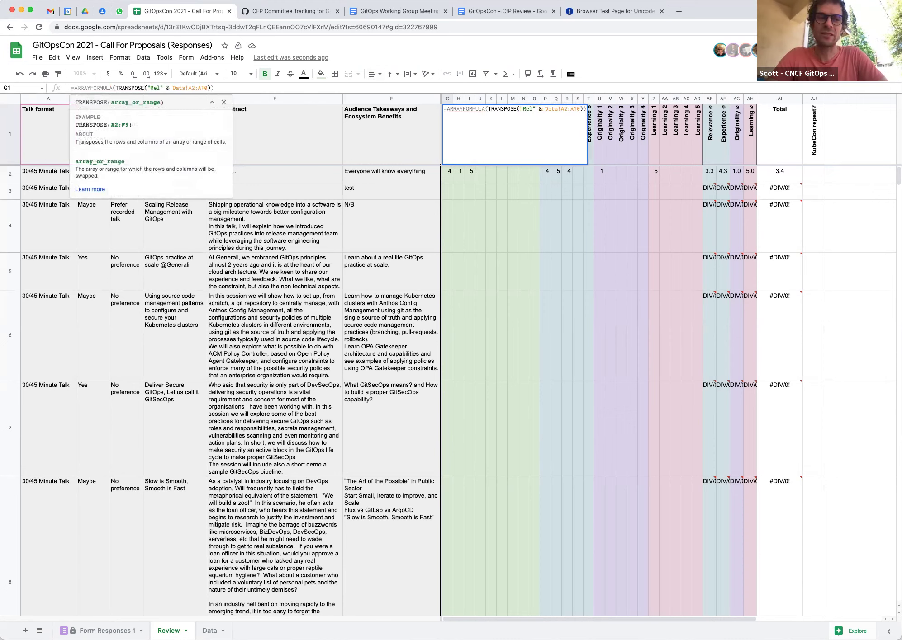
key(Return)
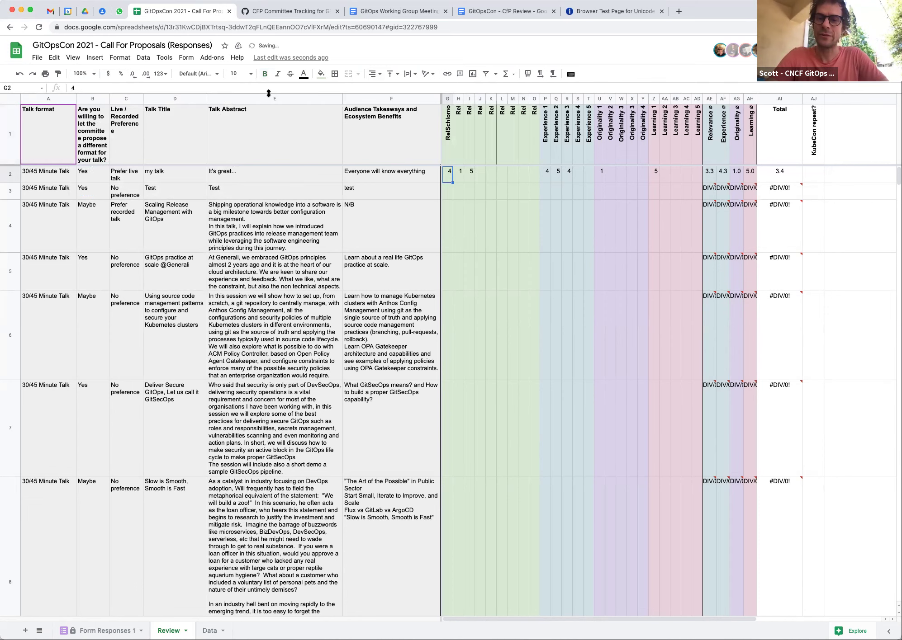
key(Up)
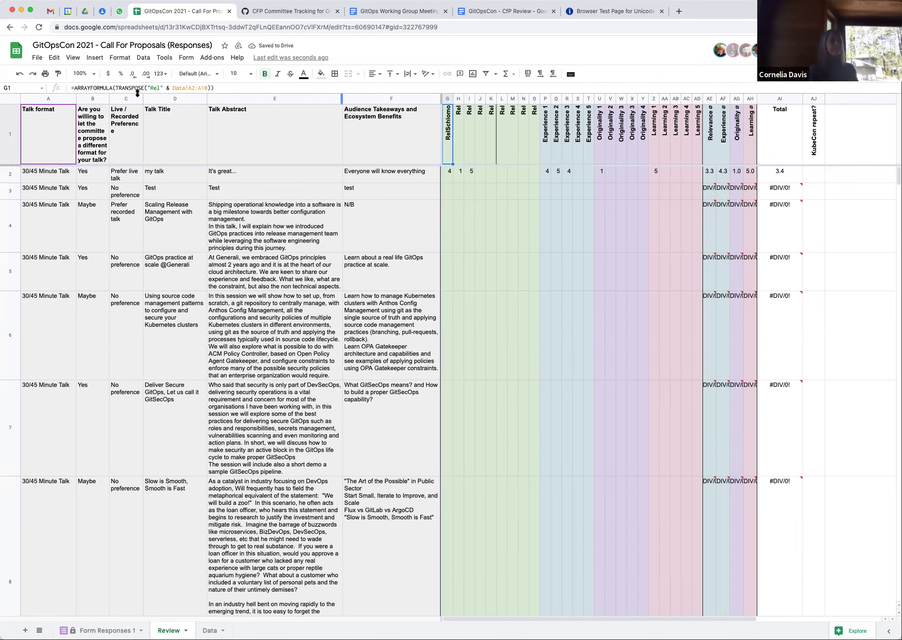
click(186, 88)
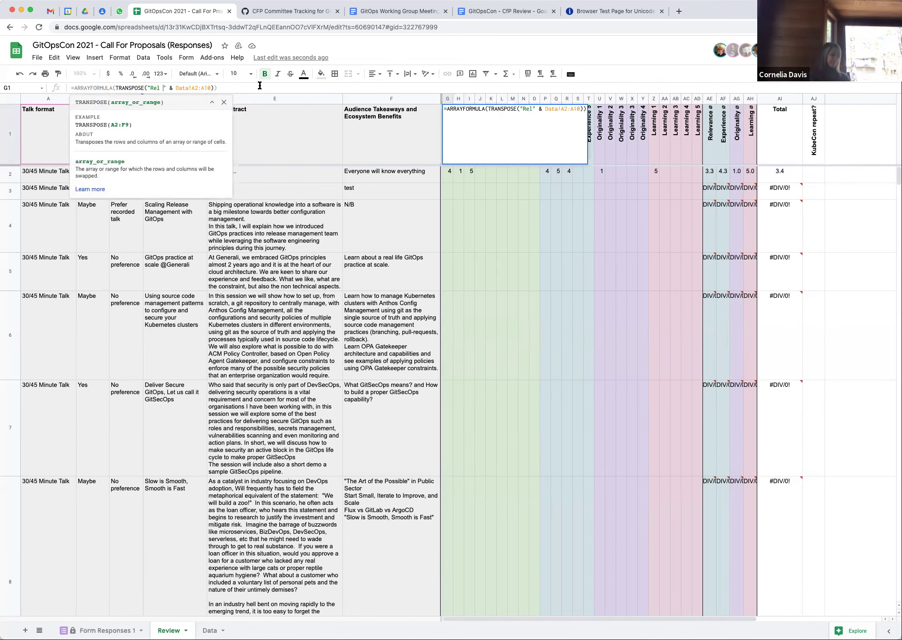
key(Return)
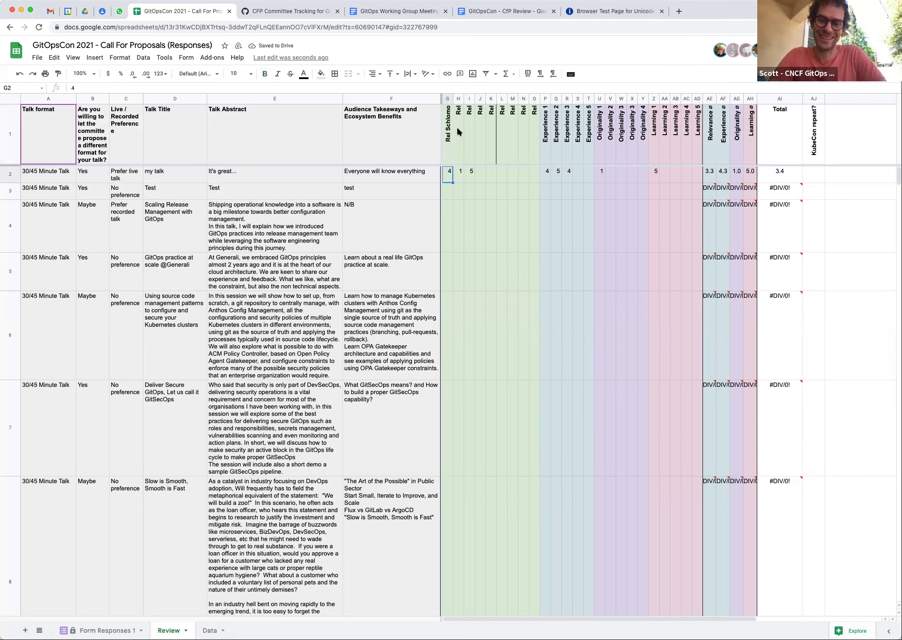
- Align the score headers in G1:AD1 to the bottom of their cells
drag(446, 134, 699, 159)
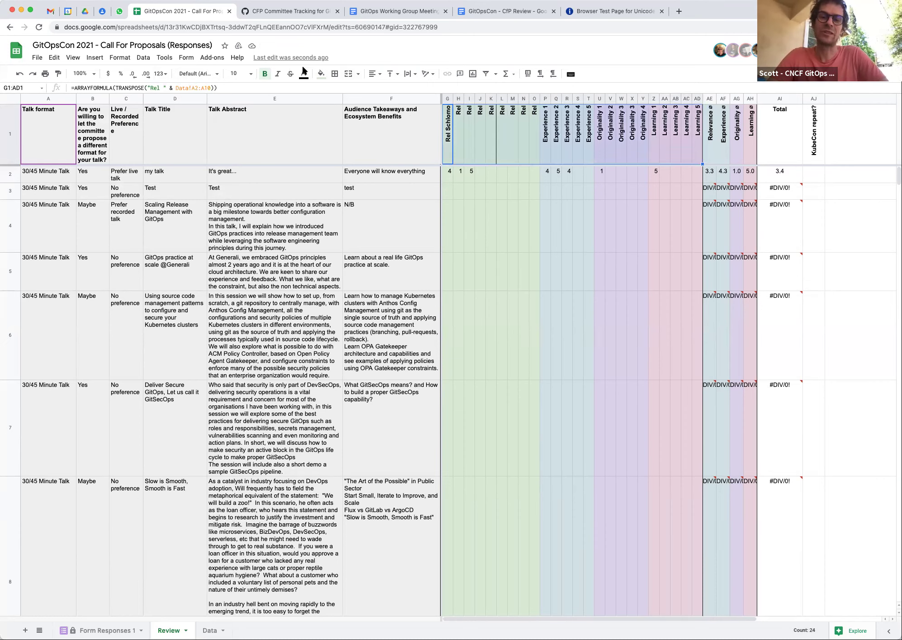
click(375, 74)
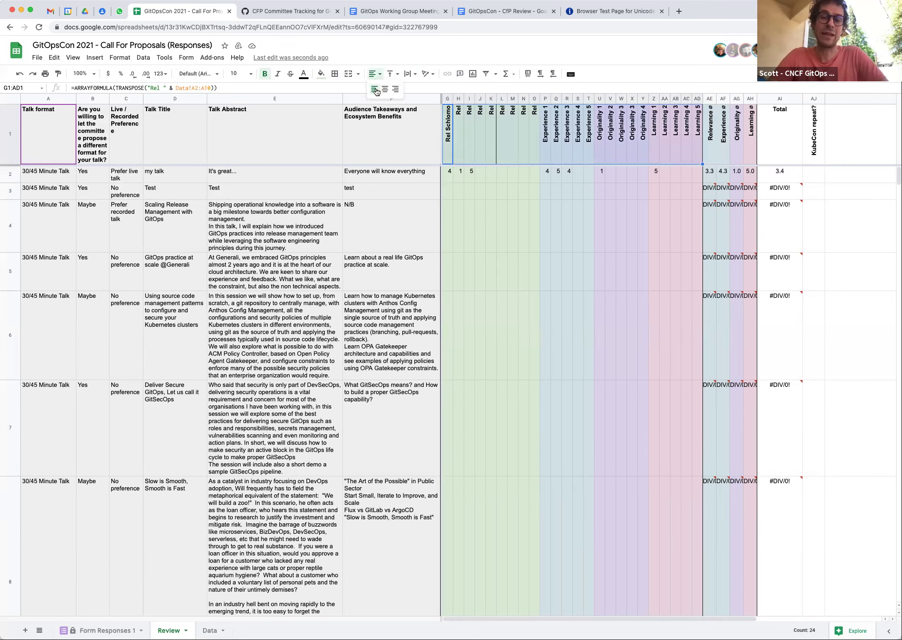
click(375, 89)
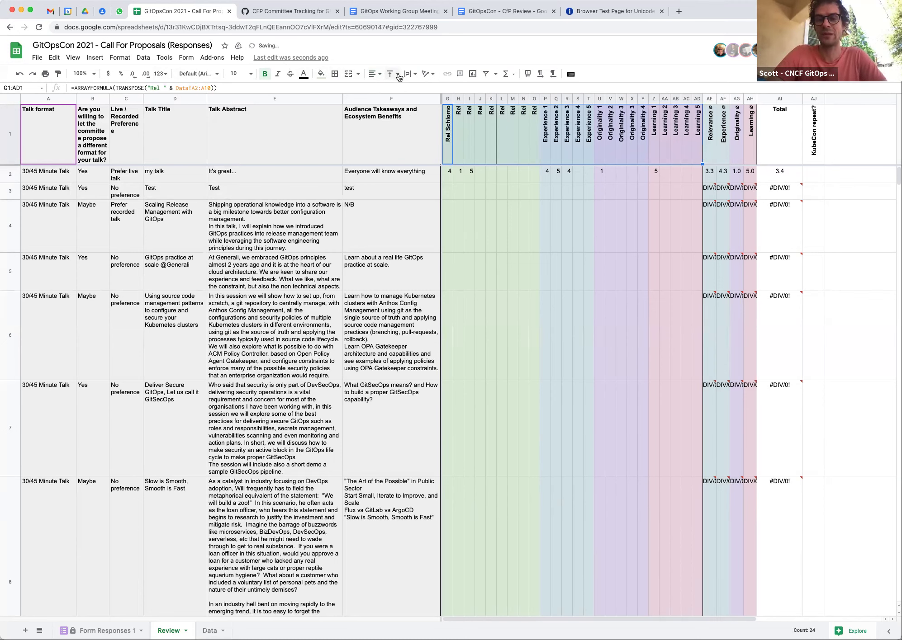
click(398, 75)
click(412, 89)
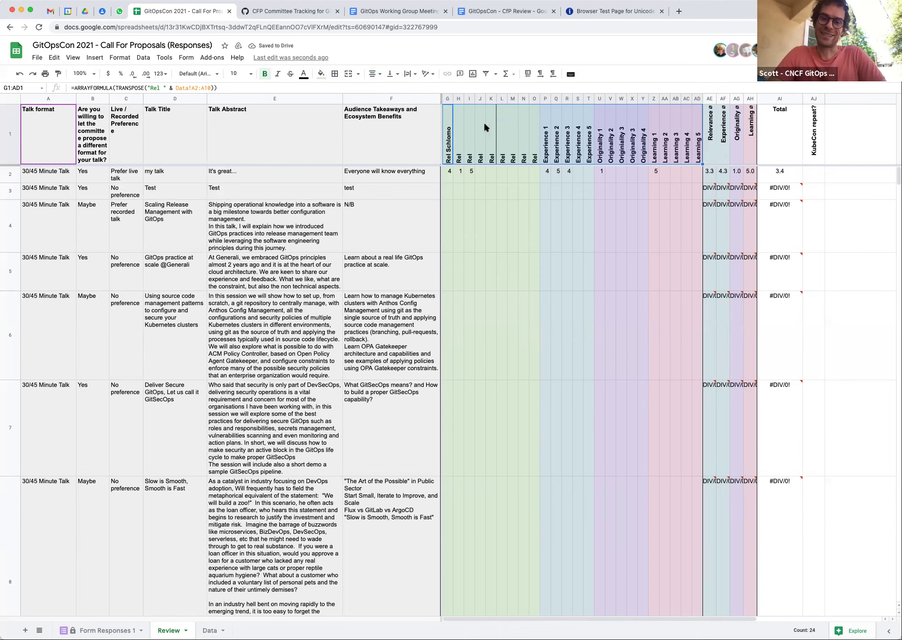
- Clear all borders from columns K and L to remove the stray line between the relevance columns
drag(490, 99, 500, 100)
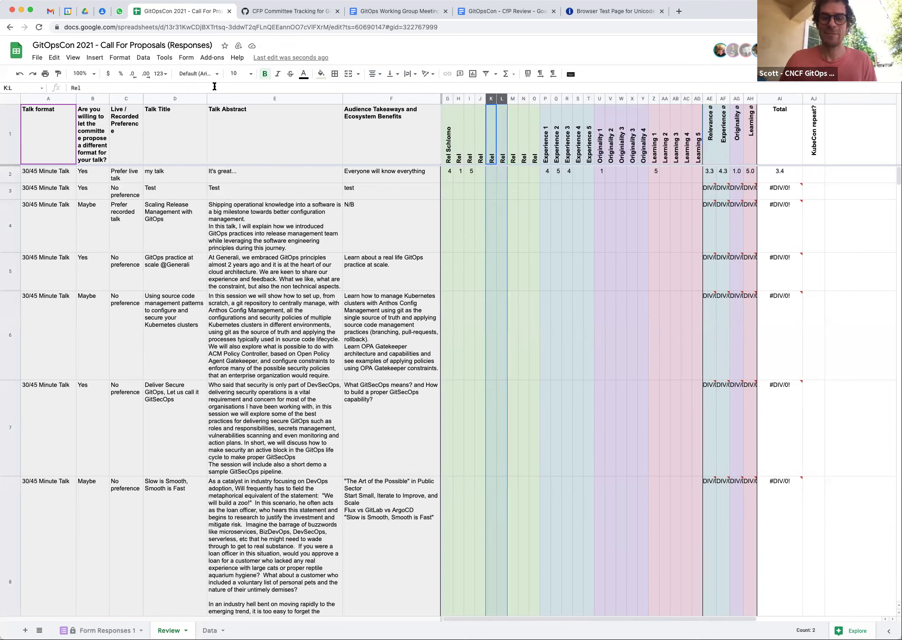
click(333, 74)
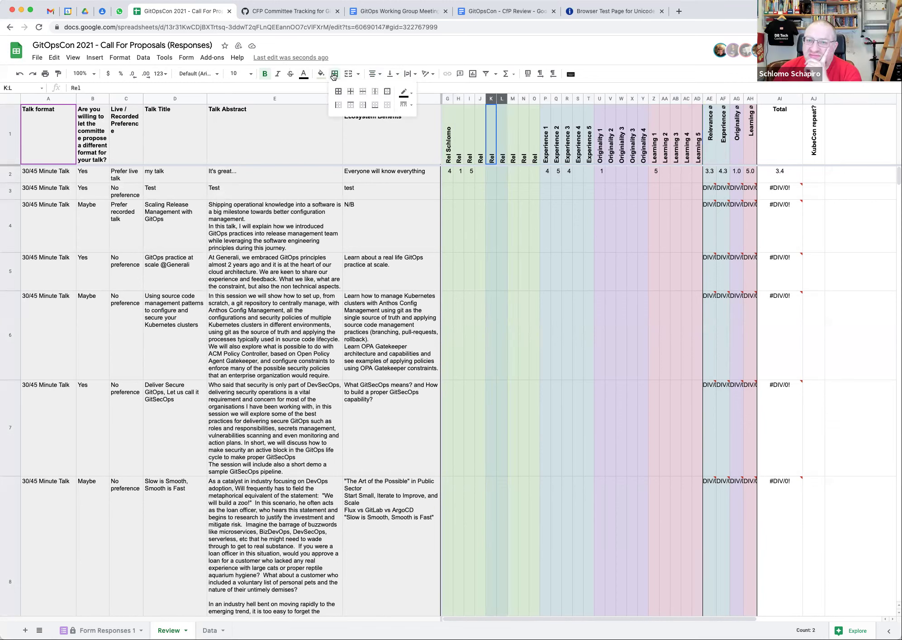
click(388, 109)
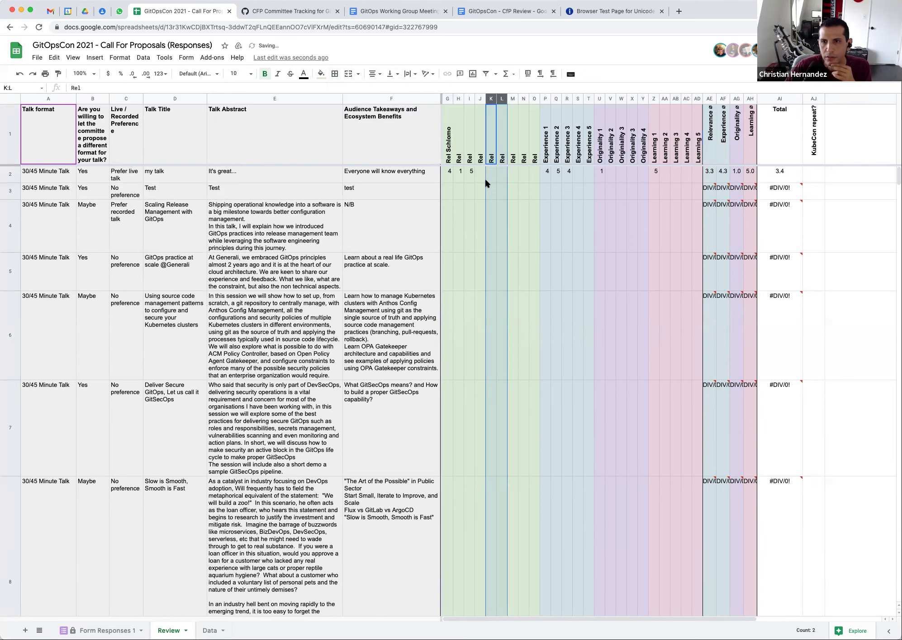
click(521, 181)
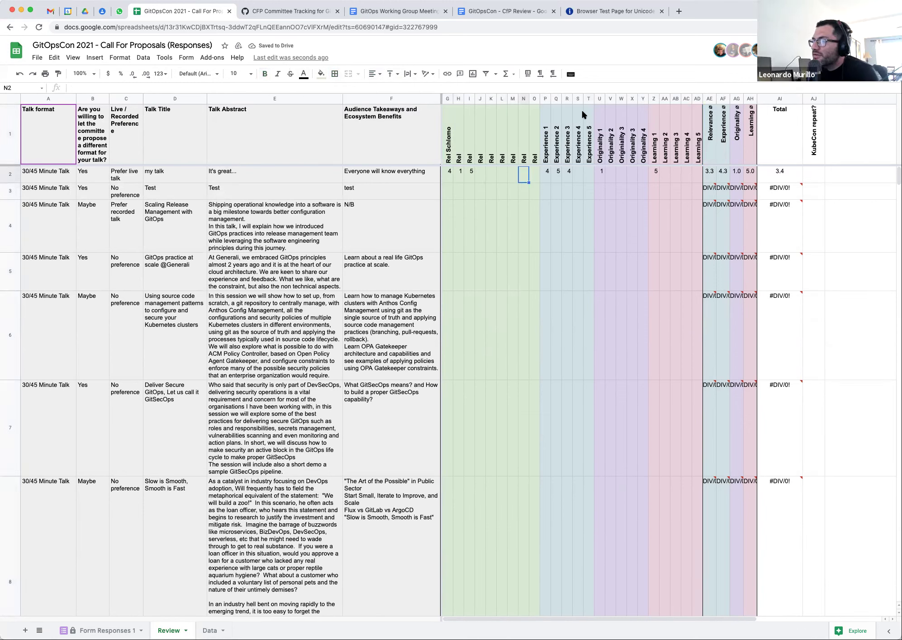
- Insert four columns directly after Experience 5 on the Review sheet
drag(555, 120, 587, 99)
click(545, 99)
click(556, 98)
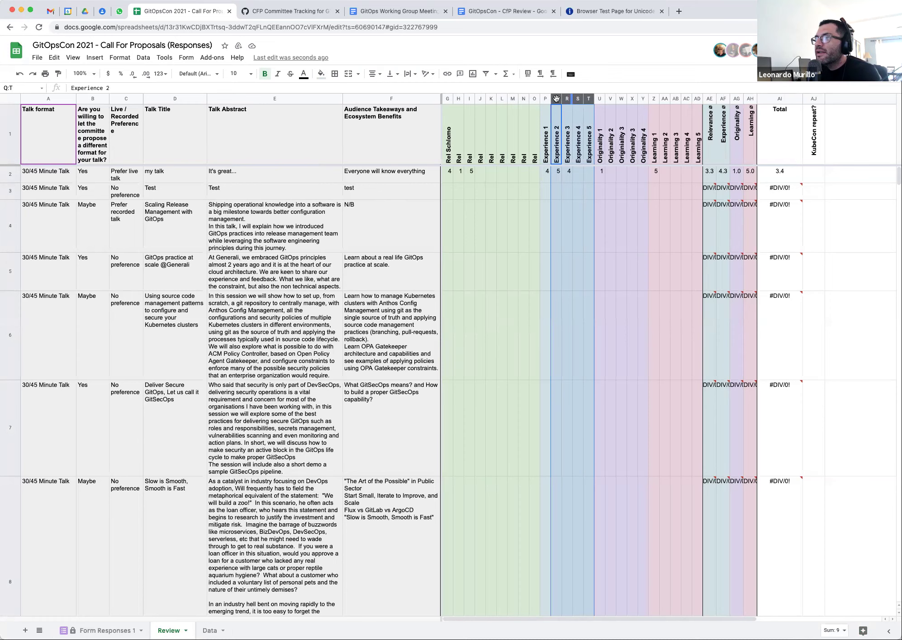
right_click(554, 99)
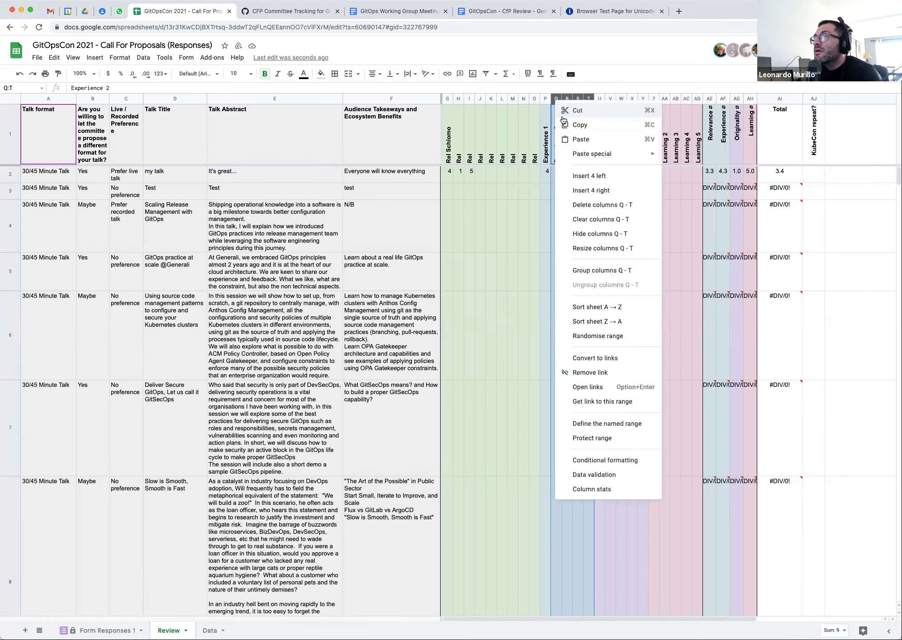
click(589, 190)
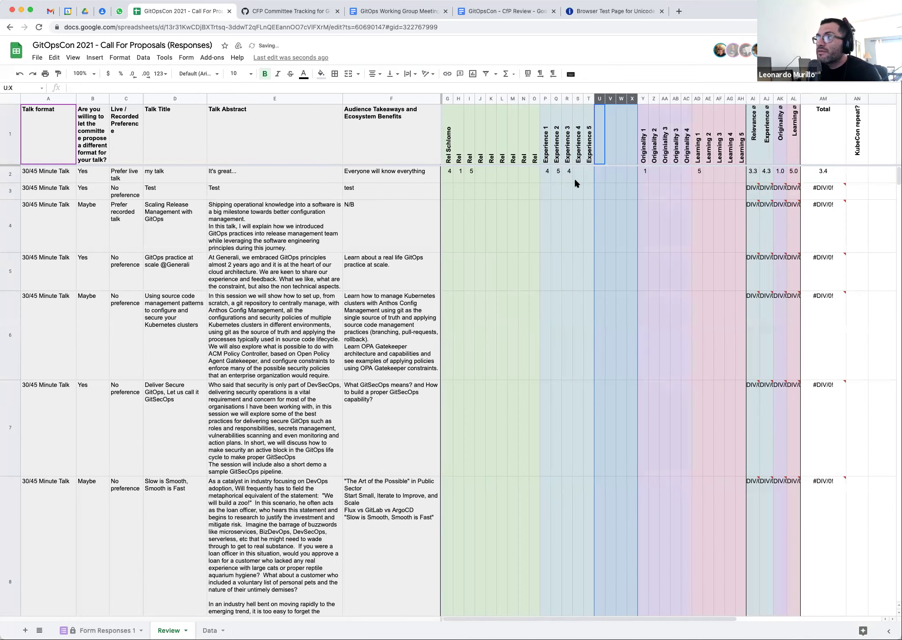
- Make the range in the G1 header formula absolute, so it reads =ARRAYFORMULA(TRANSPOSE("Rel " & Data!$A$2:$A$10))
click(448, 131)
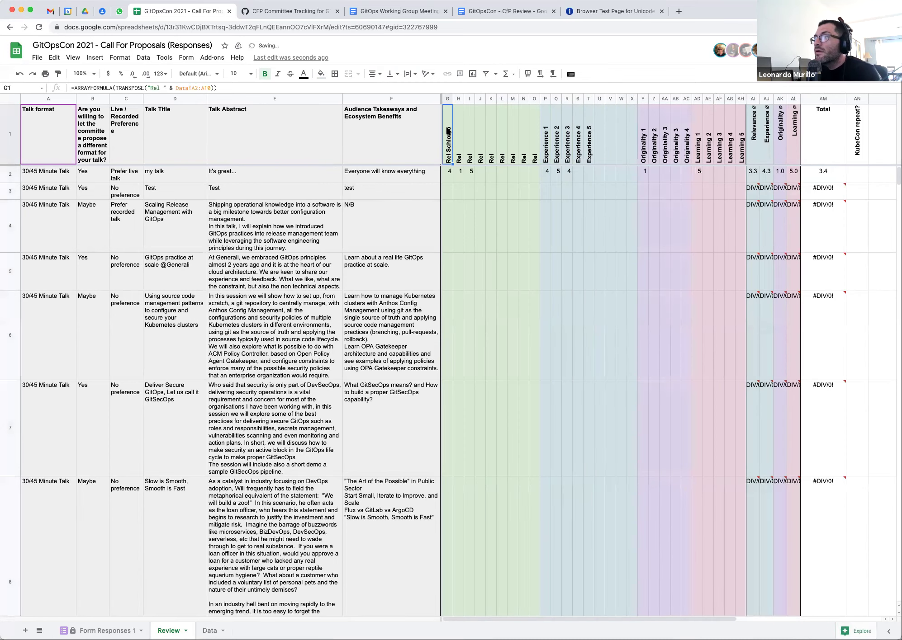
click(236, 87)
key(super+a)
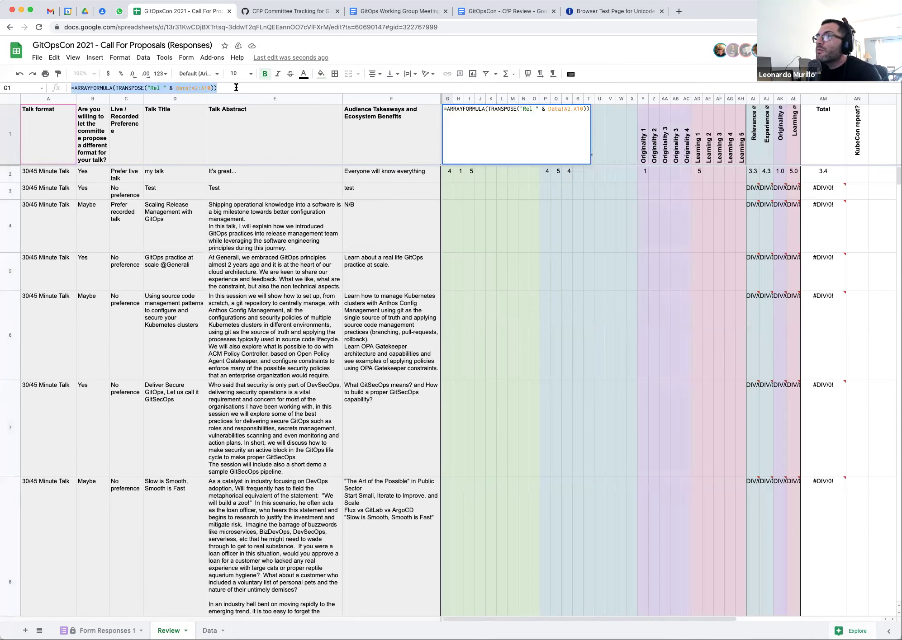
click(236, 87)
click(194, 87)
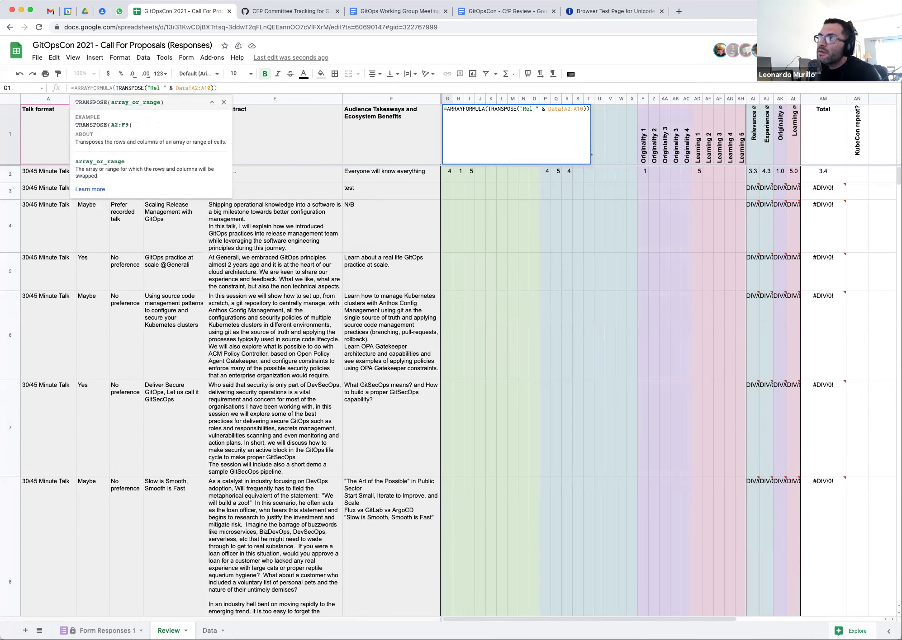
text($)
key(Right)
text($A$2:$)
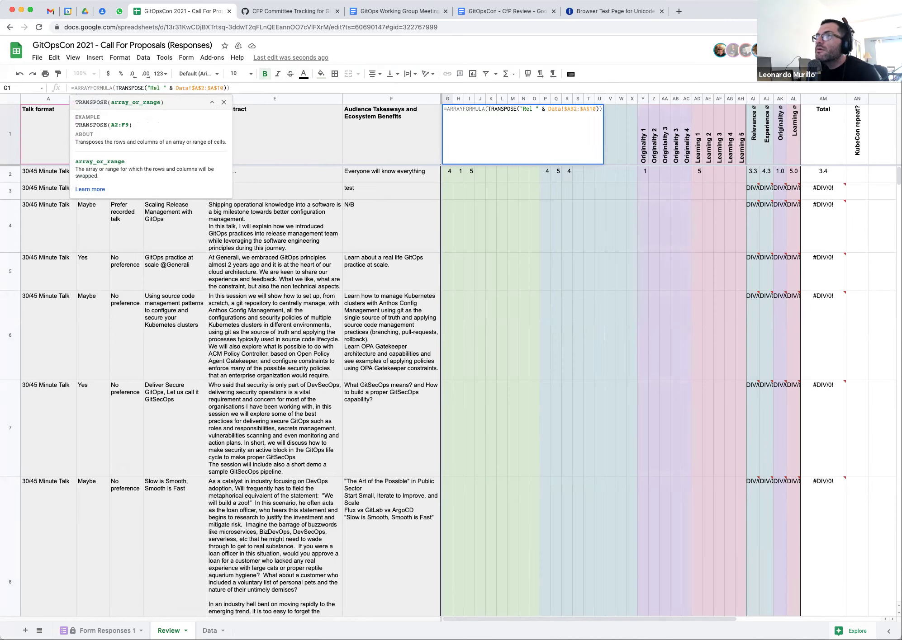
key(Return)
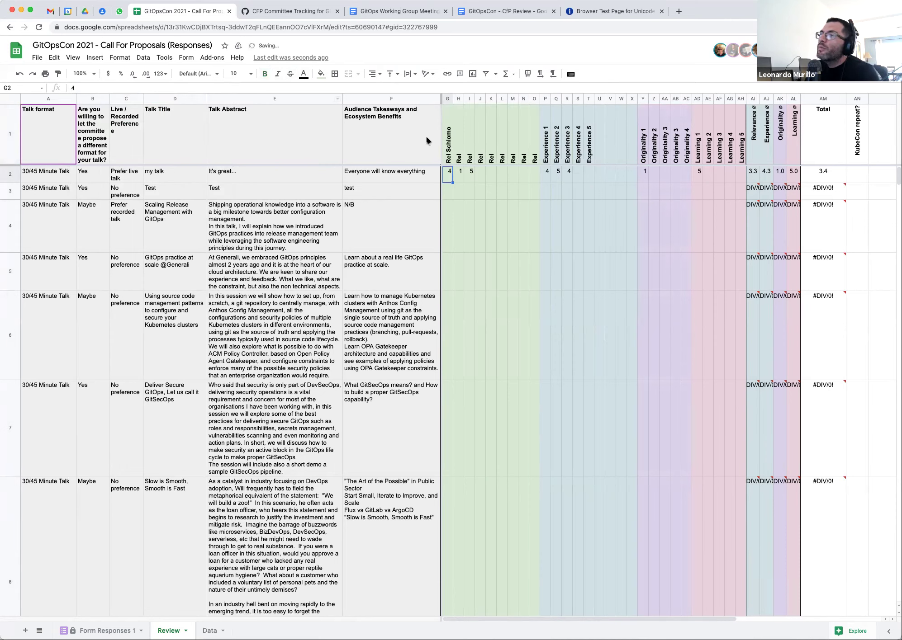
- Copy the header formula text from G1 and clear the old Experience headers in P1:X1
click(458, 141)
click(446, 126)
triple_click(227, 87)
key(super+c)
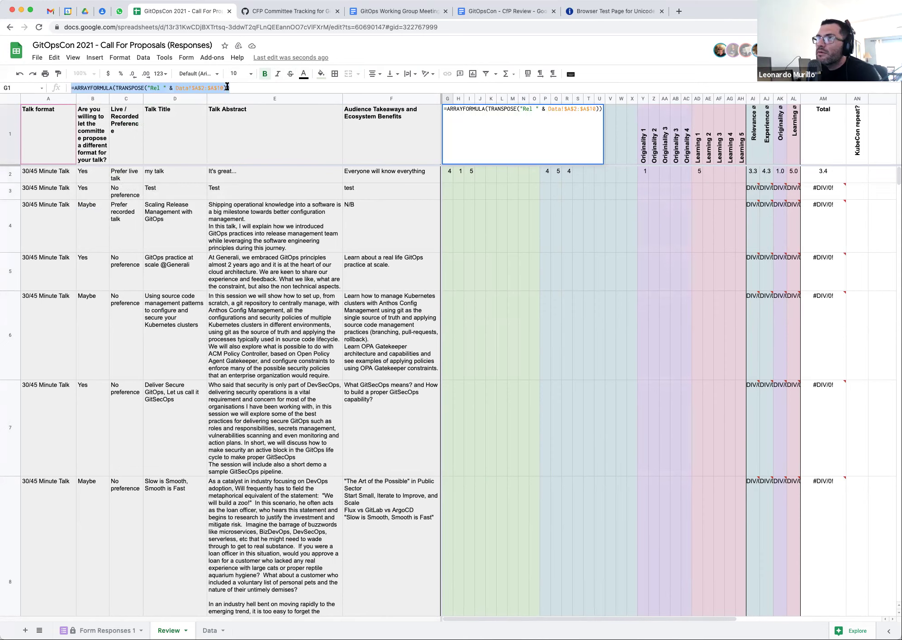
key(Escape)
drag(546, 145, 632, 156)
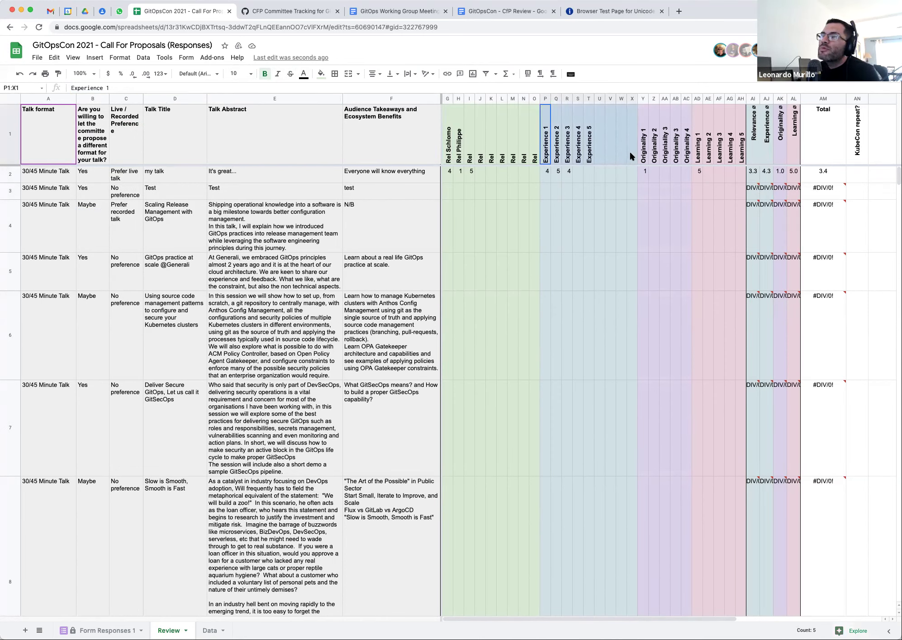
key(Delete)
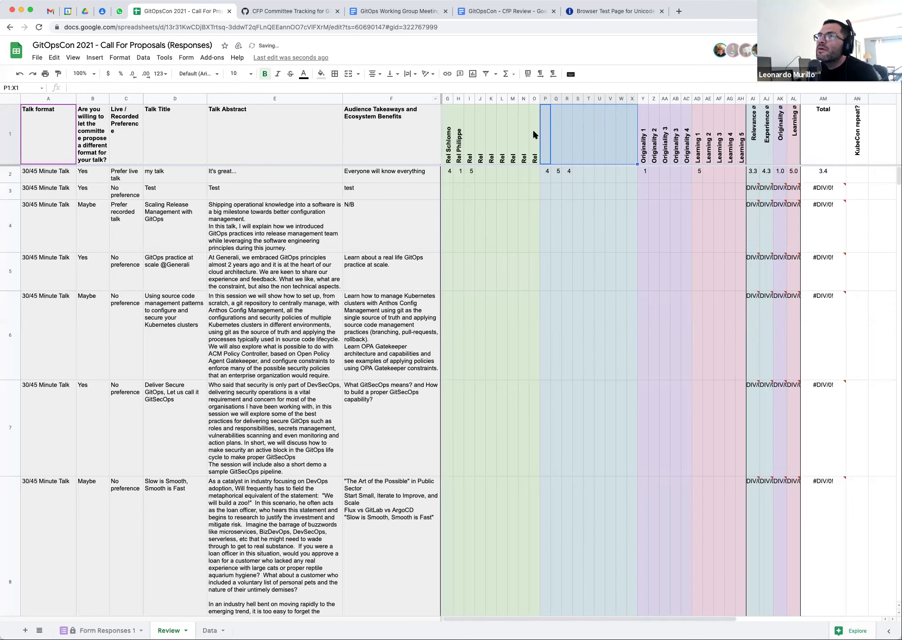
- Paste the copied header formula into P1 with the prefix "Exp ", giving =ARRAYFORMULA(TRANSPOSE("Exp " & Data!$A$2:$A$10))
click(546, 133)
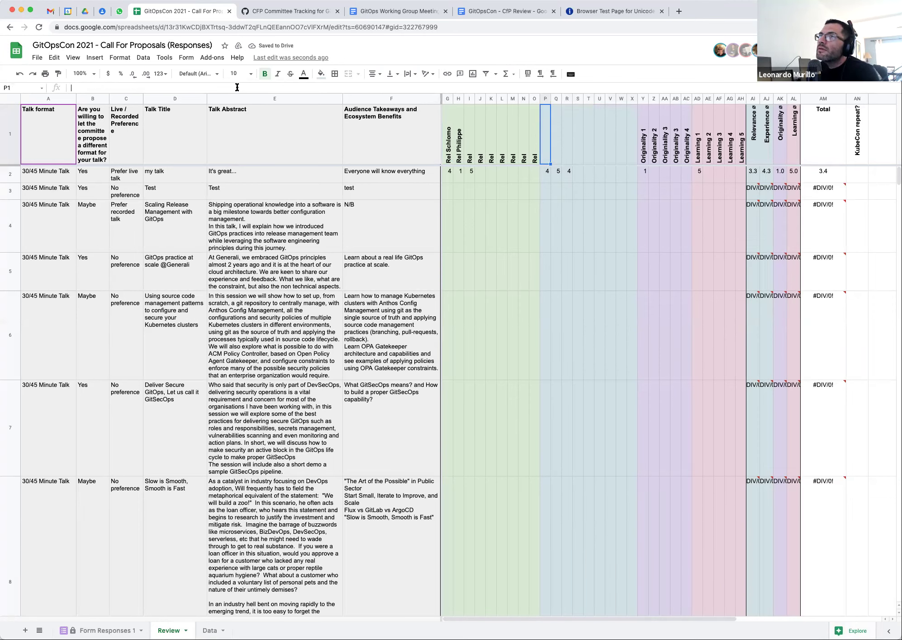
key(super+v)
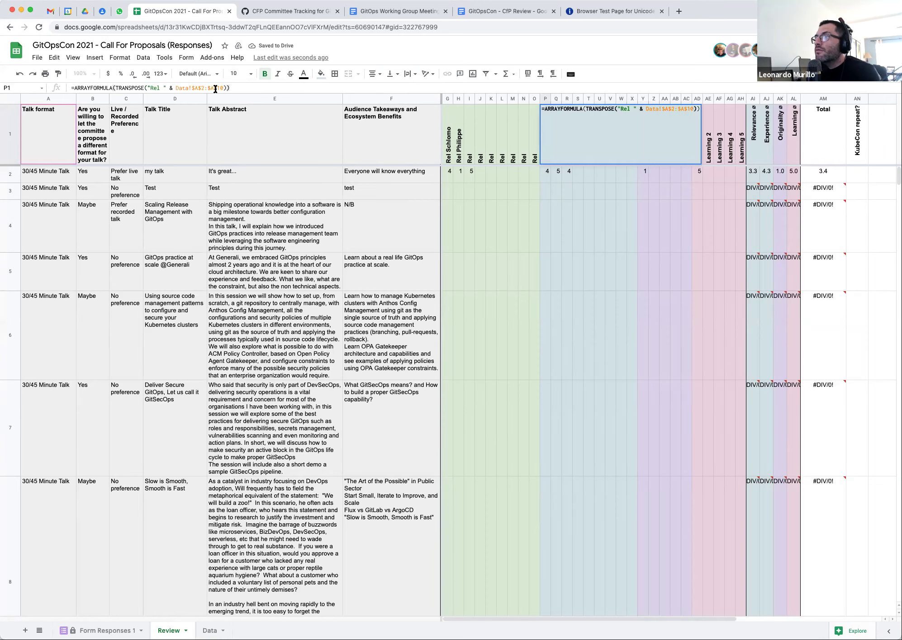
click(156, 88)
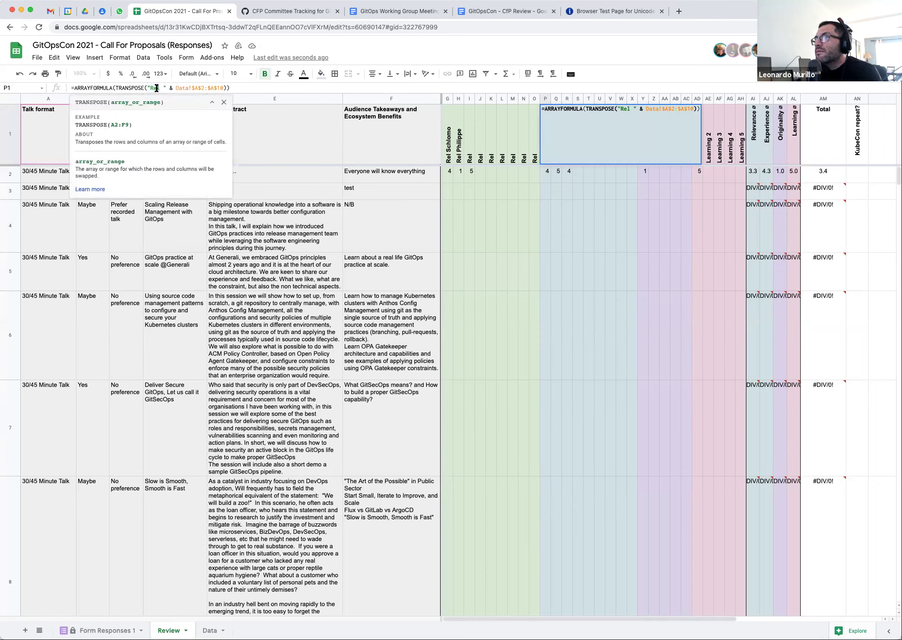
key(BackSpace)
key(BackSpace)
key(BackSpace)
text(Exp)
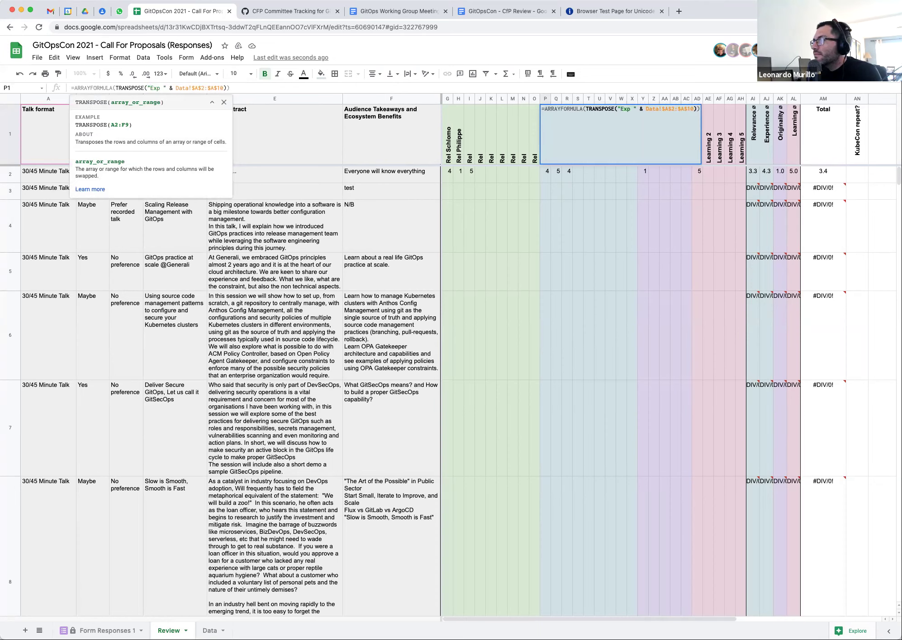
key(Return)
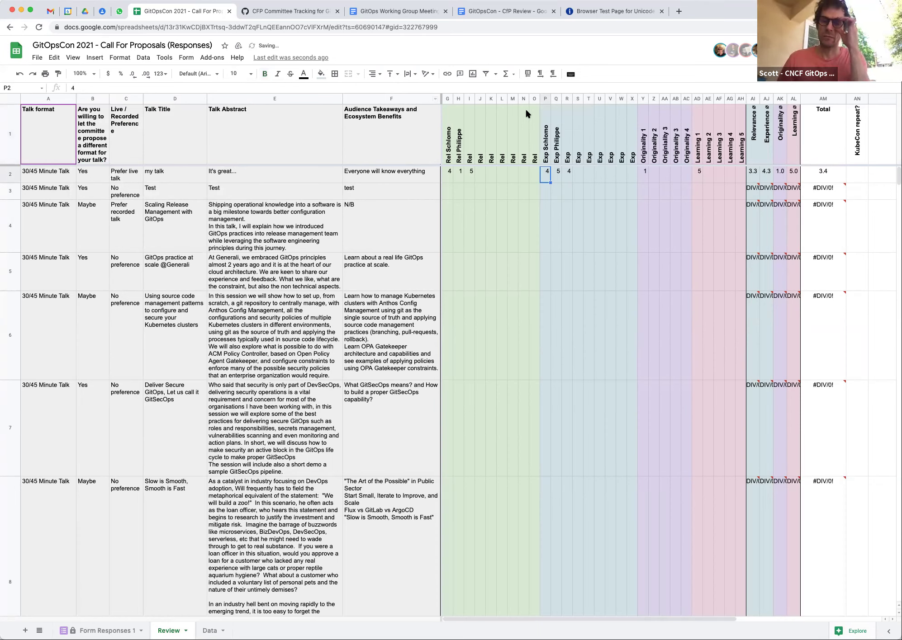
- Insert four columns directly after Originality 4 on the Review sheet
click(654, 121)
drag(677, 121, 686, 123)
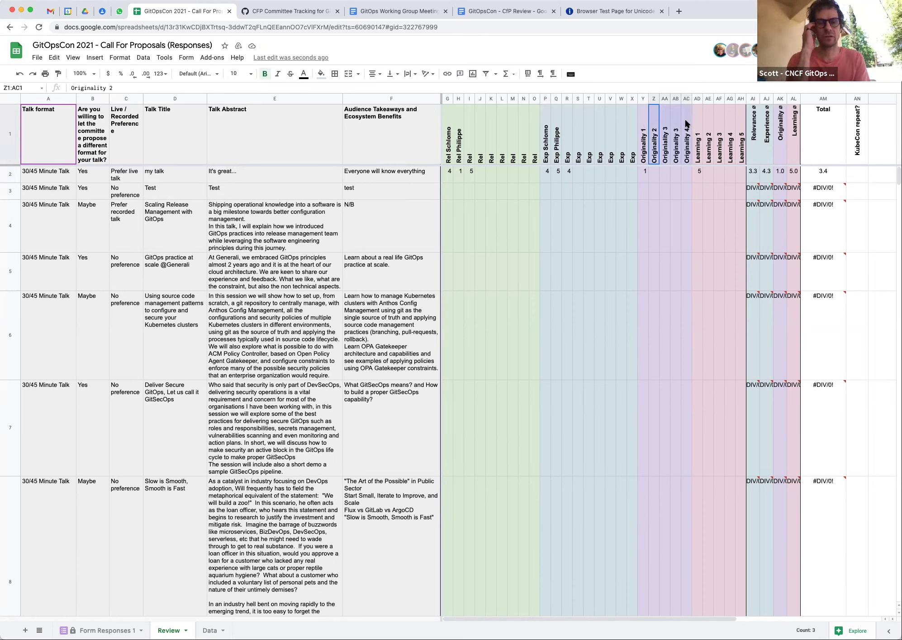
click(646, 99)
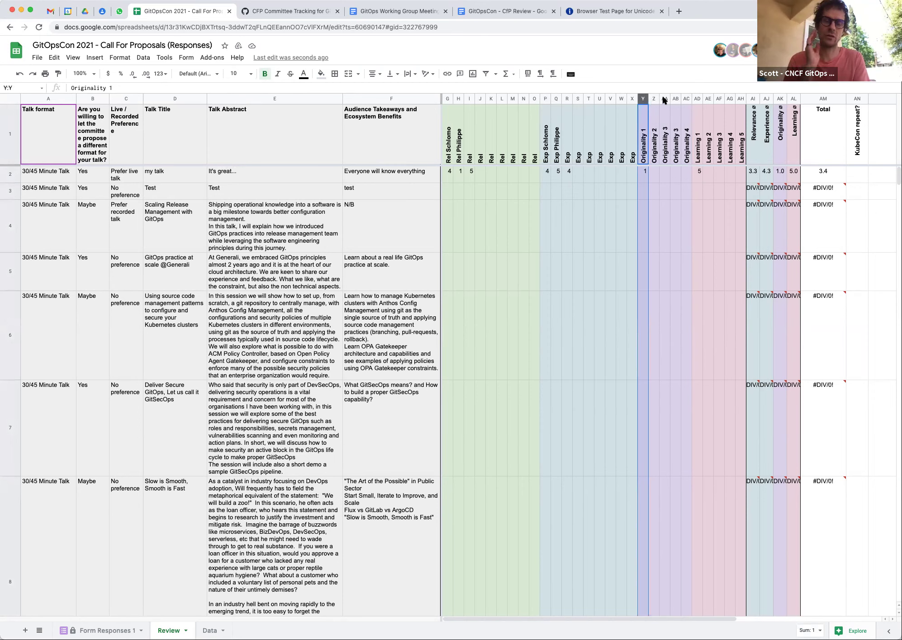
drag(654, 99, 689, 99)
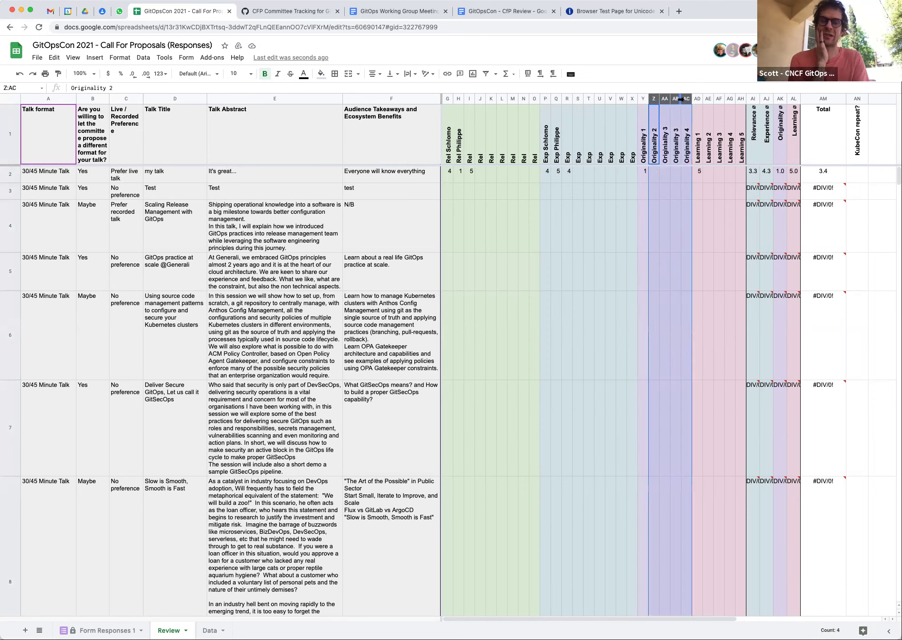
right_click(663, 99)
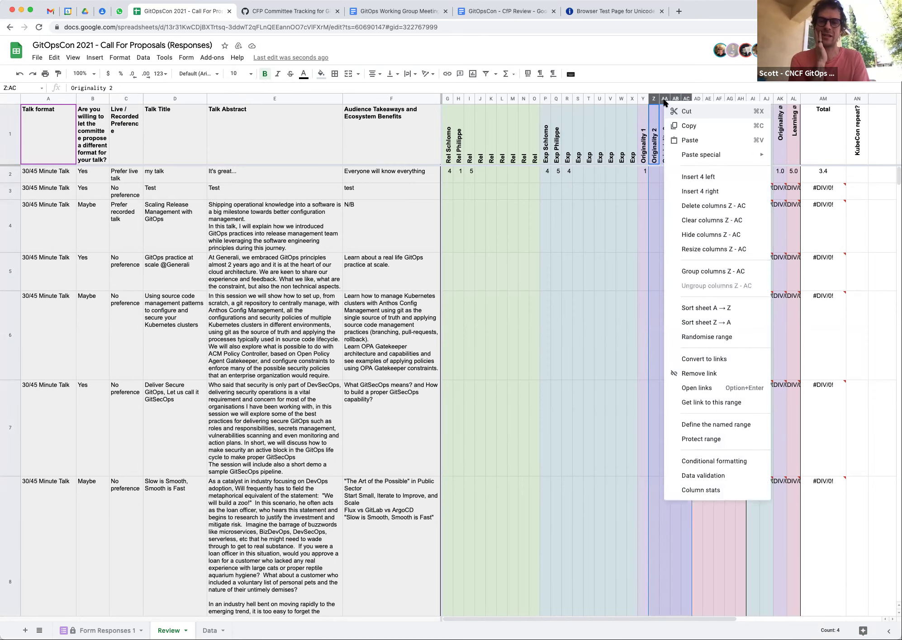
click(696, 191)
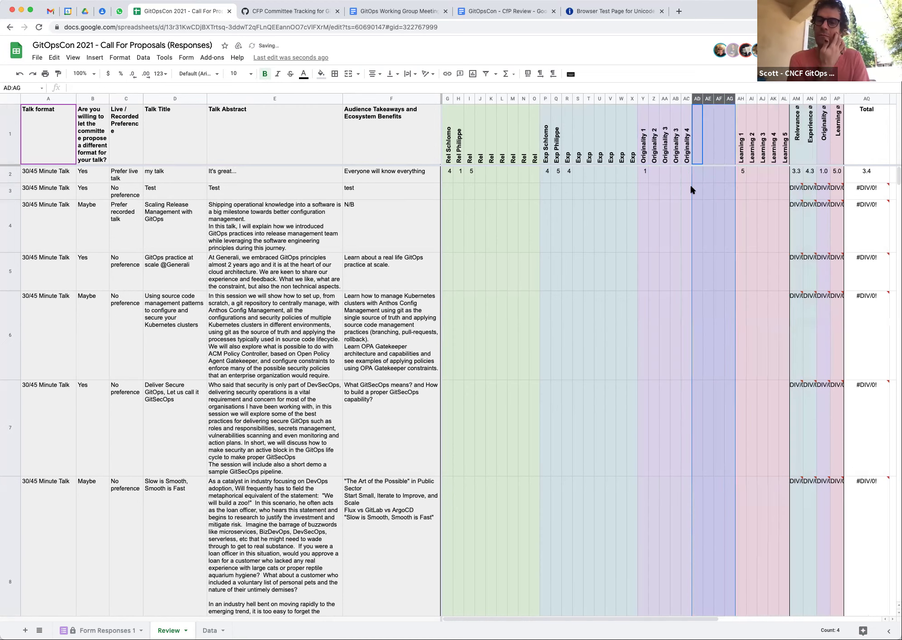
- Clear the old Originality headers and enter =ARRAYFORMULA(TRANSPOSE("Org " & Data!$A$2:$A$10)) in Y1
drag(642, 156, 711, 159)
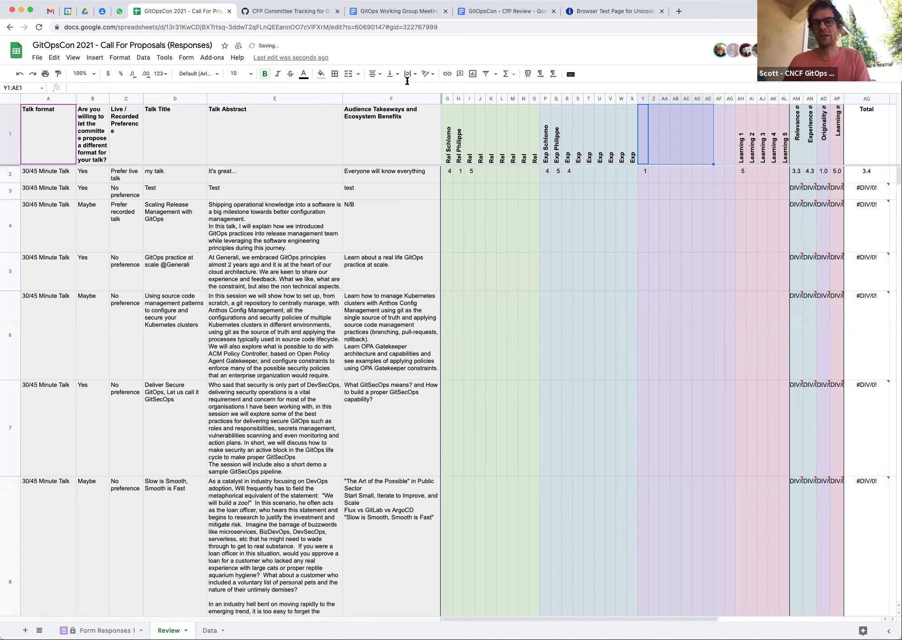
key(super+v)
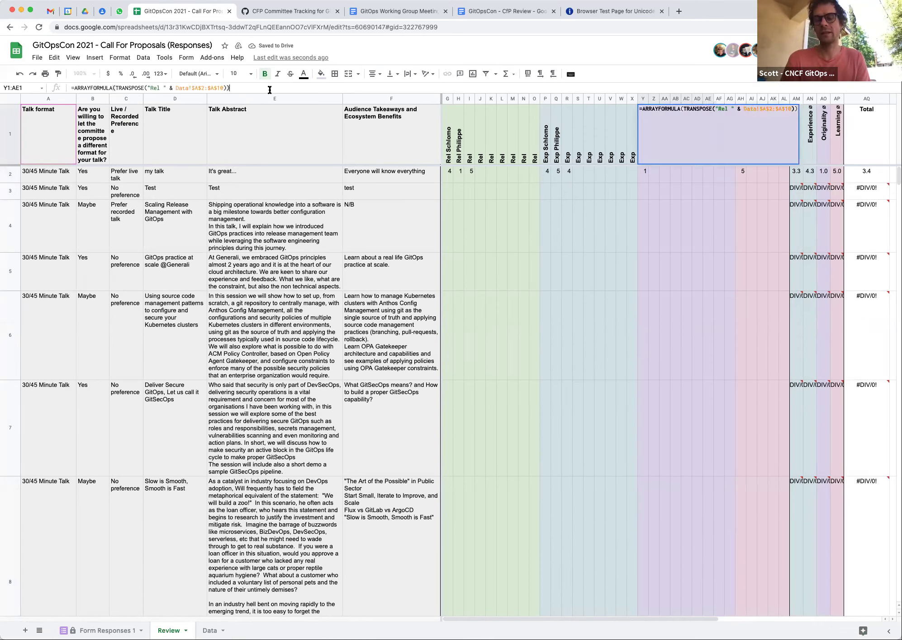
click(160, 88)
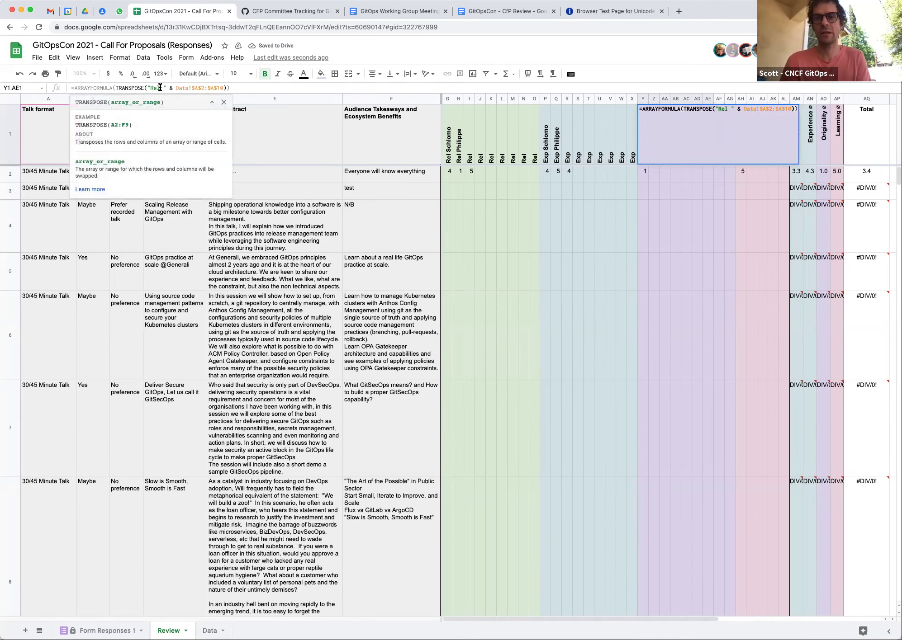
key(BackSpace)
key(BackSpace)
key(BackSpace)
text(Ori)
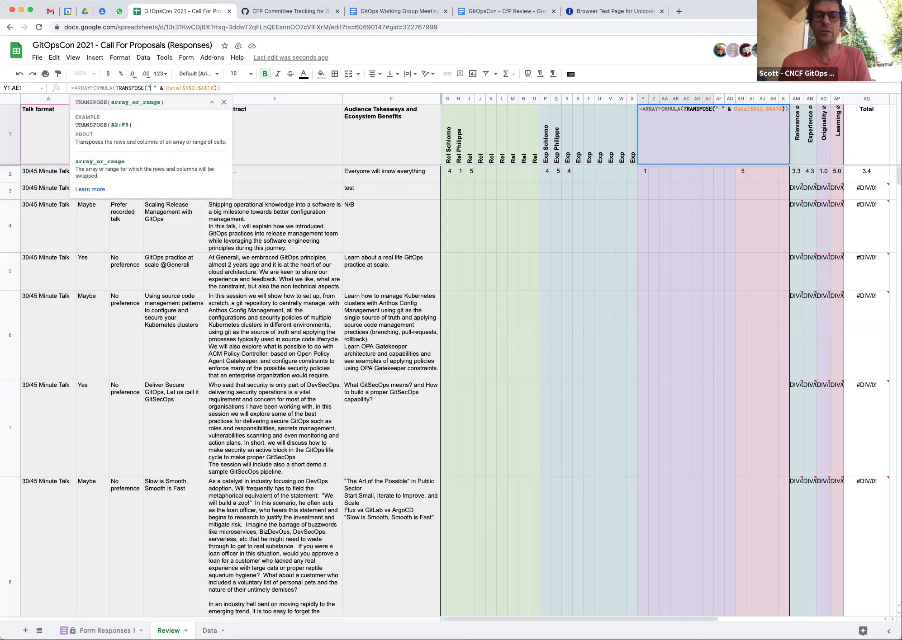
key(BackSpace)
text(g)
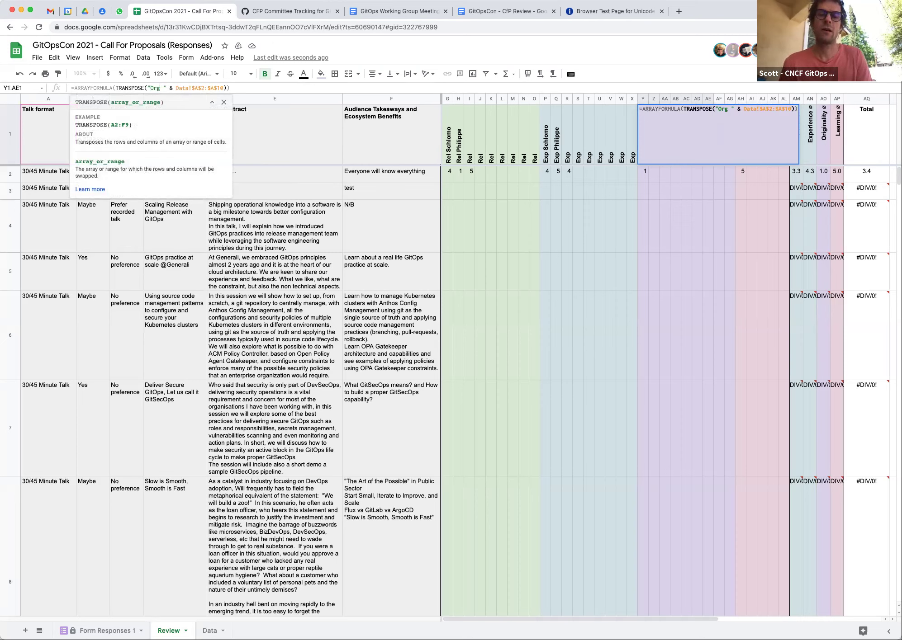
key(Return)
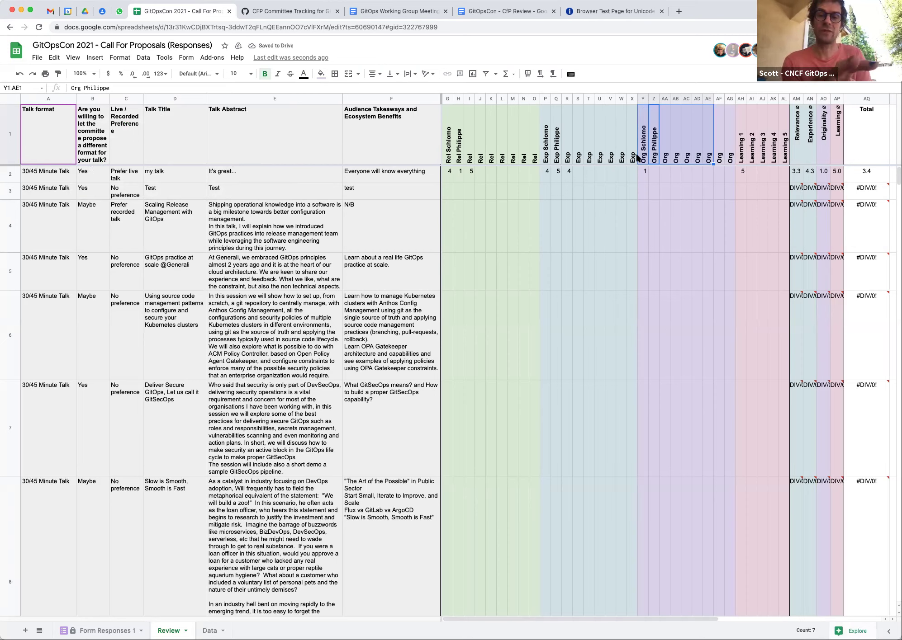
- Change the prefix in the Y1 header formula to "Orig "
click(644, 130)
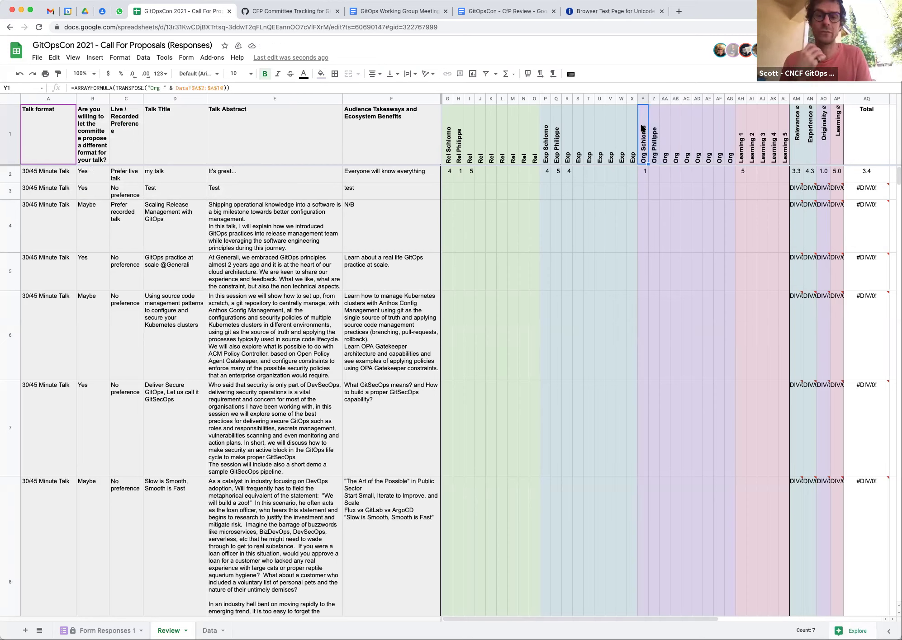
click(153, 88)
text(i)
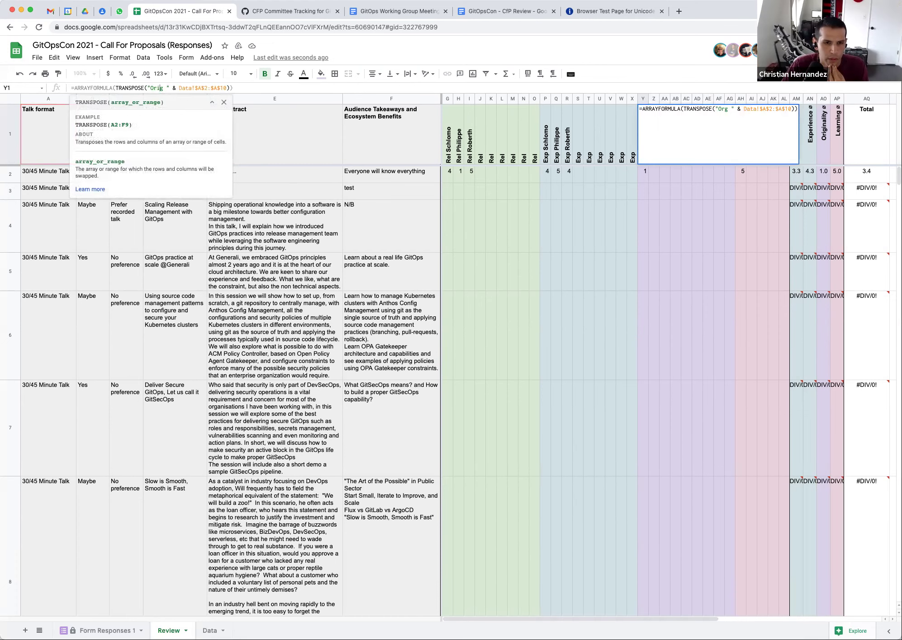
key(Return)
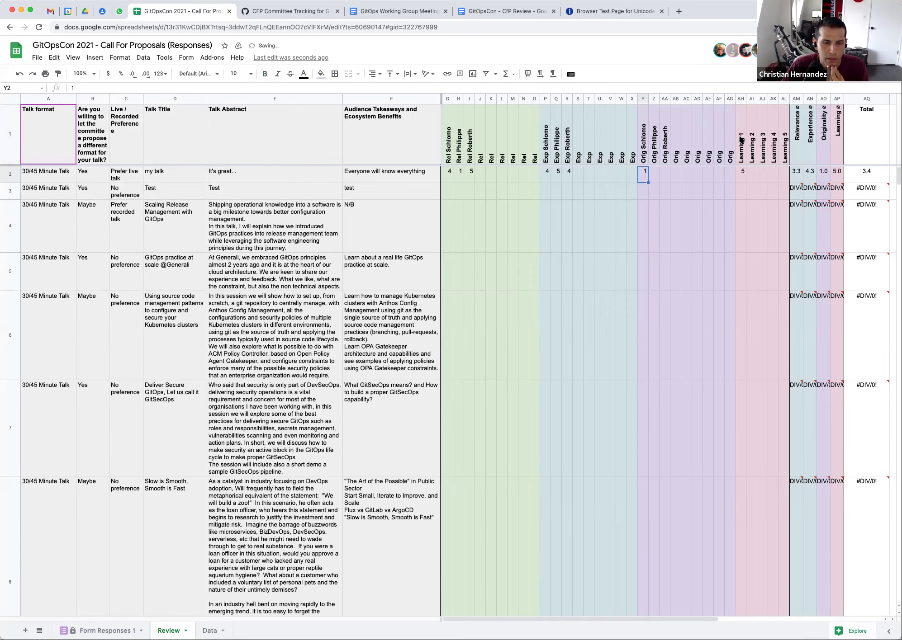
- Insert four columns directly after Learning 5 on the Review sheet
click(742, 140)
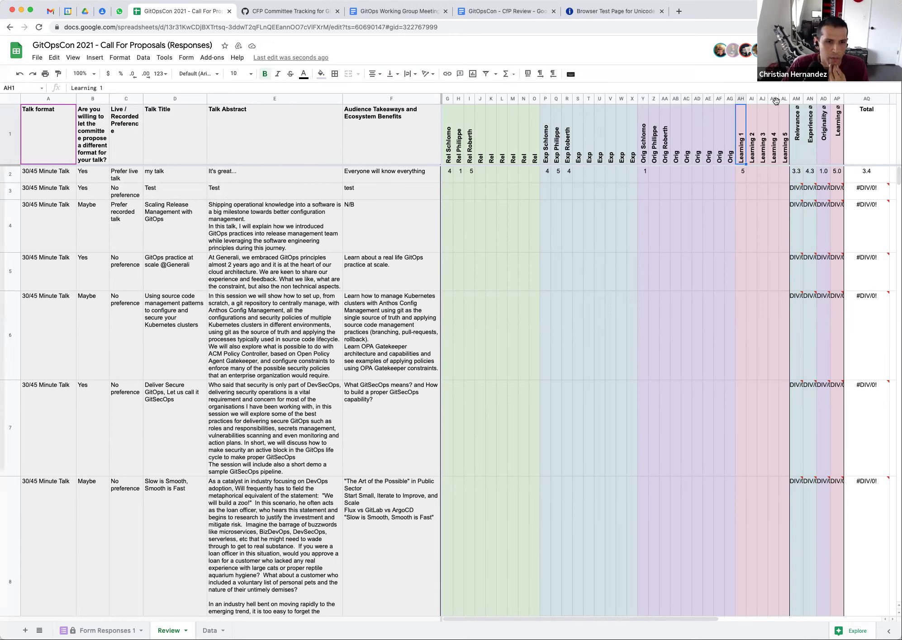
drag(752, 100, 784, 98)
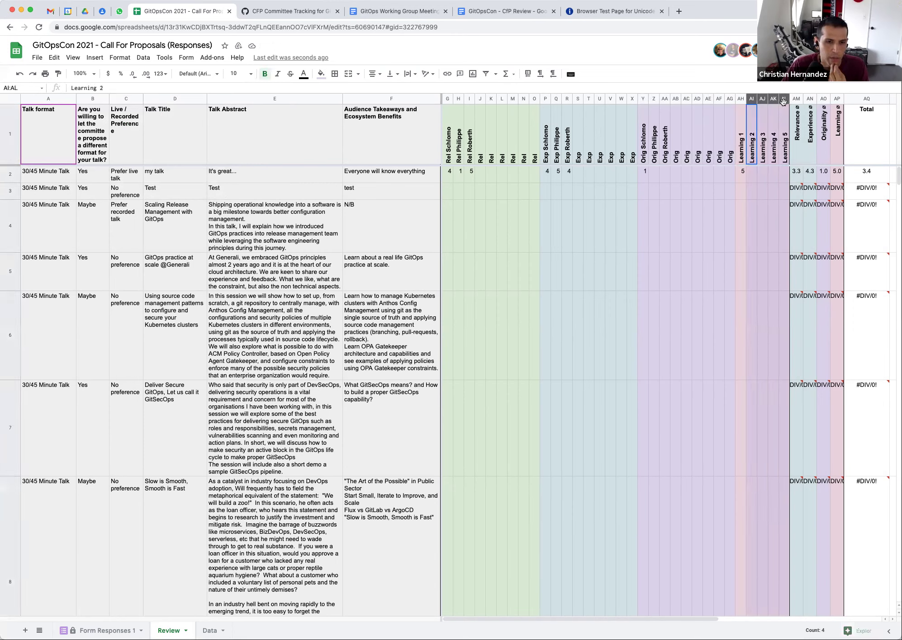
right_click(751, 98)
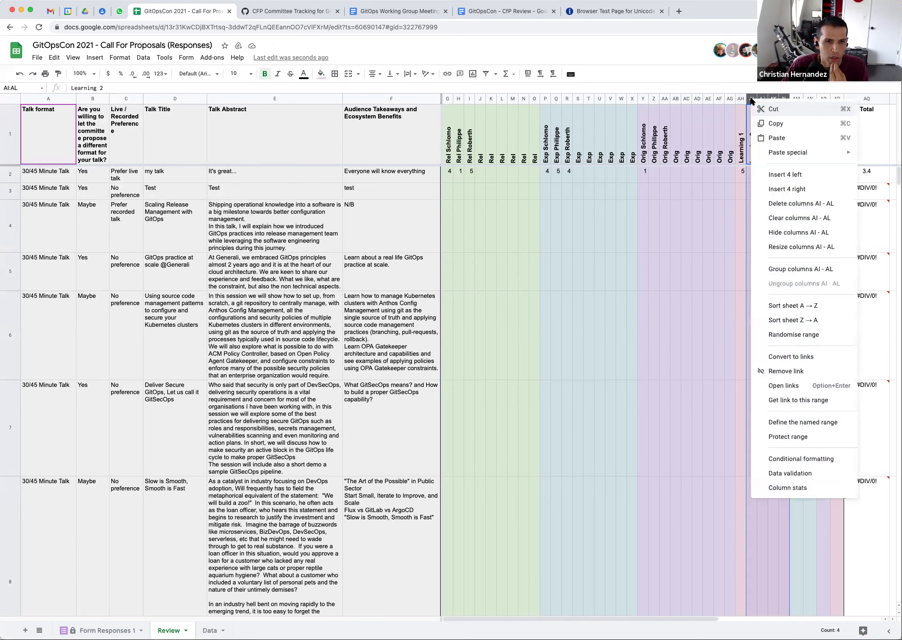
click(788, 189)
scroll(788, 192, right, 2)
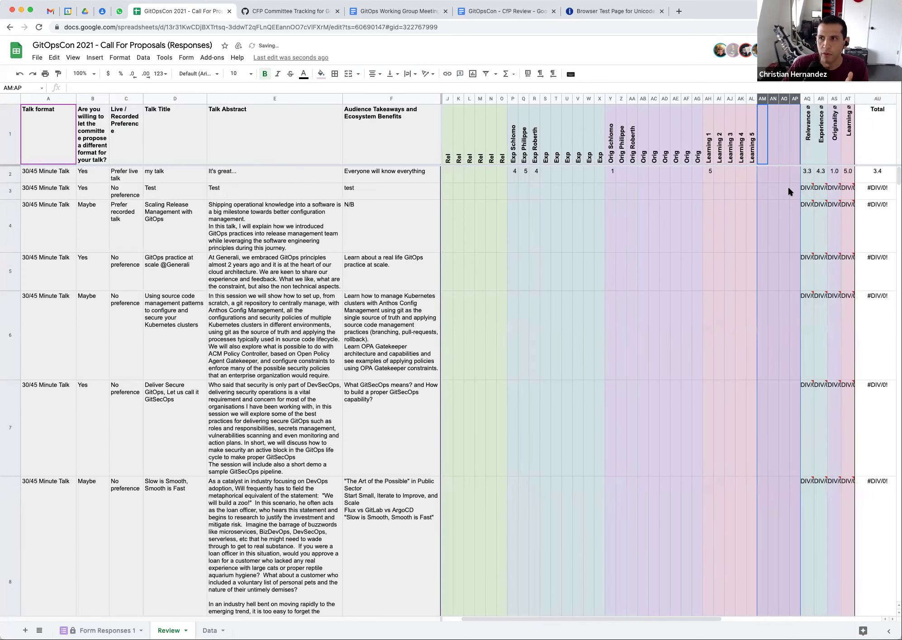
- Clear the old Learning headers in AH1:AM1
drag(708, 98, 795, 100)
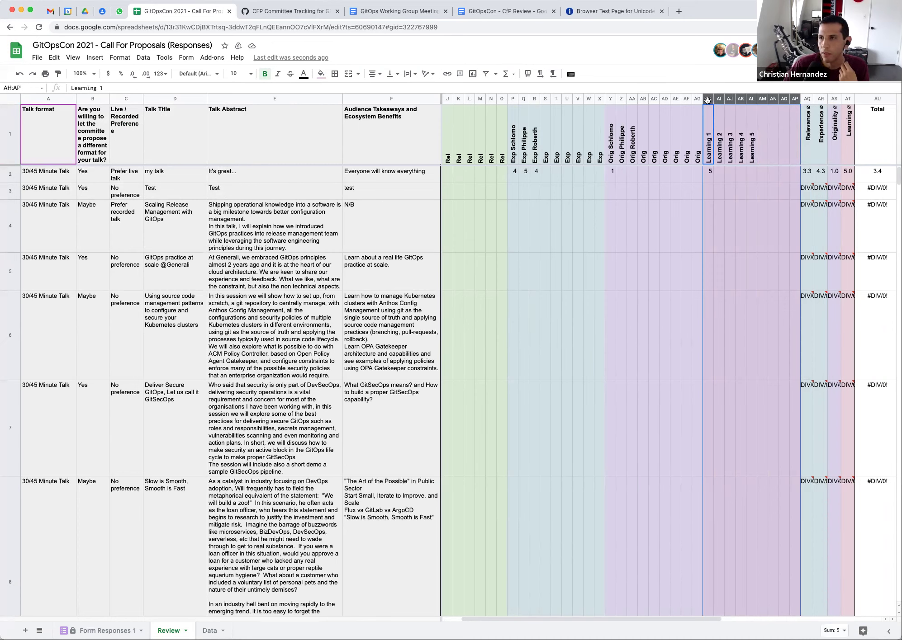
drag(710, 126, 763, 126)
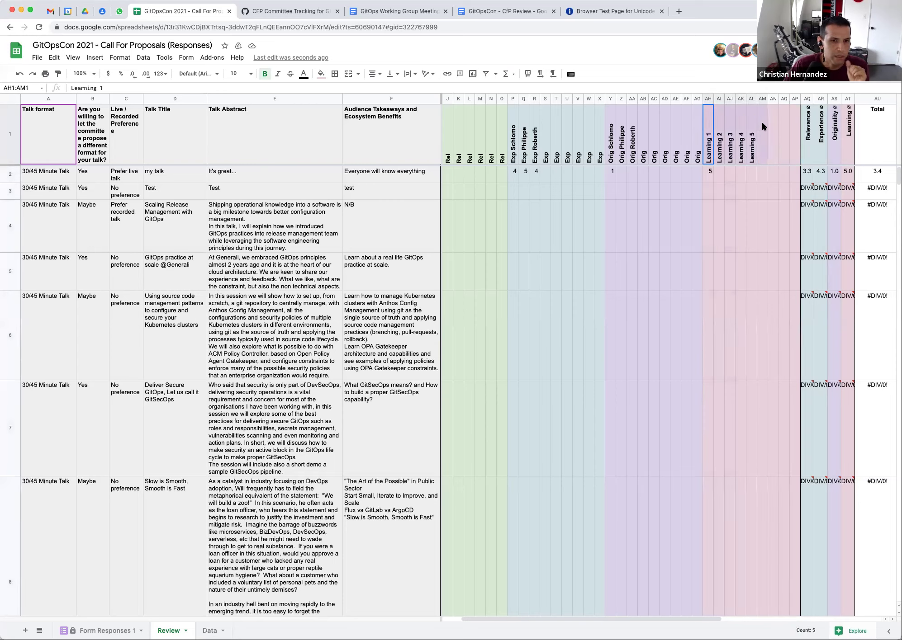
key(Delete)
- Paste the copied header formula into AH1 with the prefix "Lear ", giving =ARRAYFORMULA(TRANSPOSE("Lear " & Data!$A$2:$A$10))
click(708, 133)
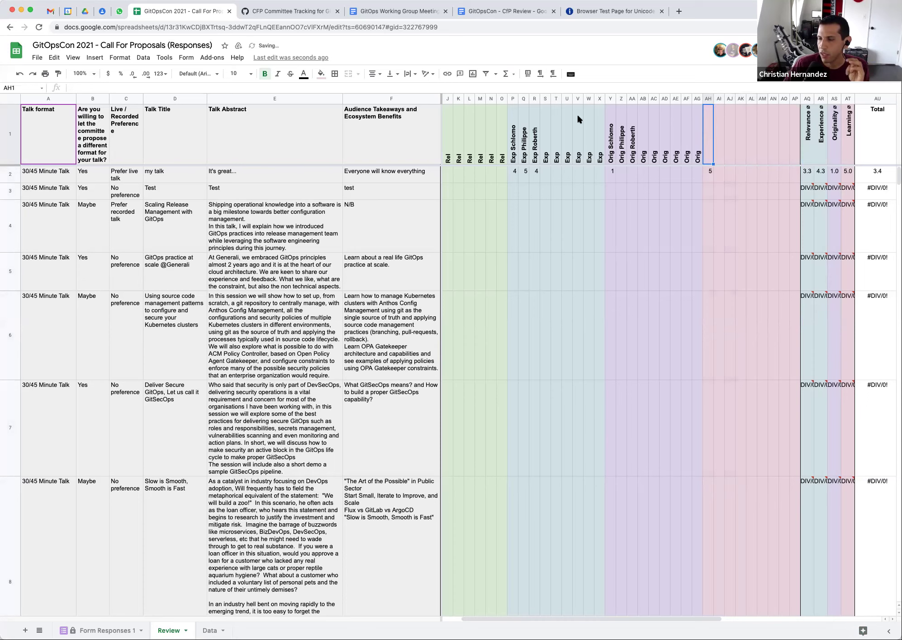
key(super+v)
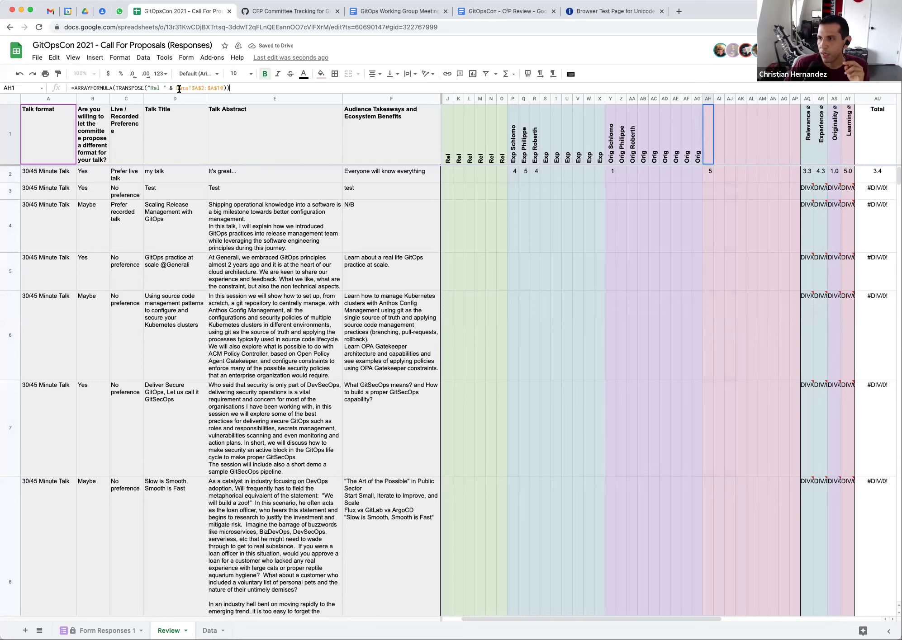
click(164, 87)
key(BackSpace)
key(BackSpace)
key(BackSpace)
text(Lea)
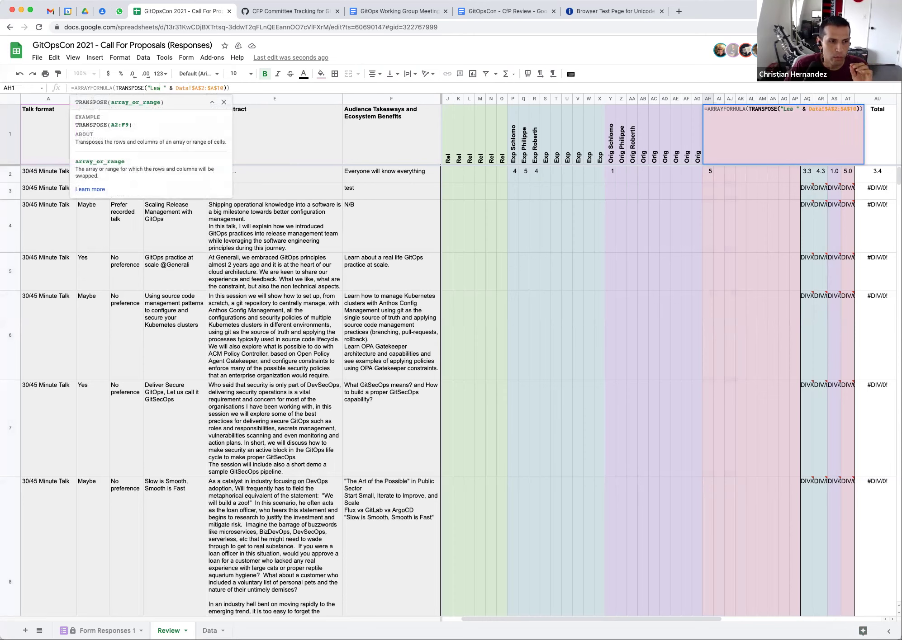
text(r)
key(Return)
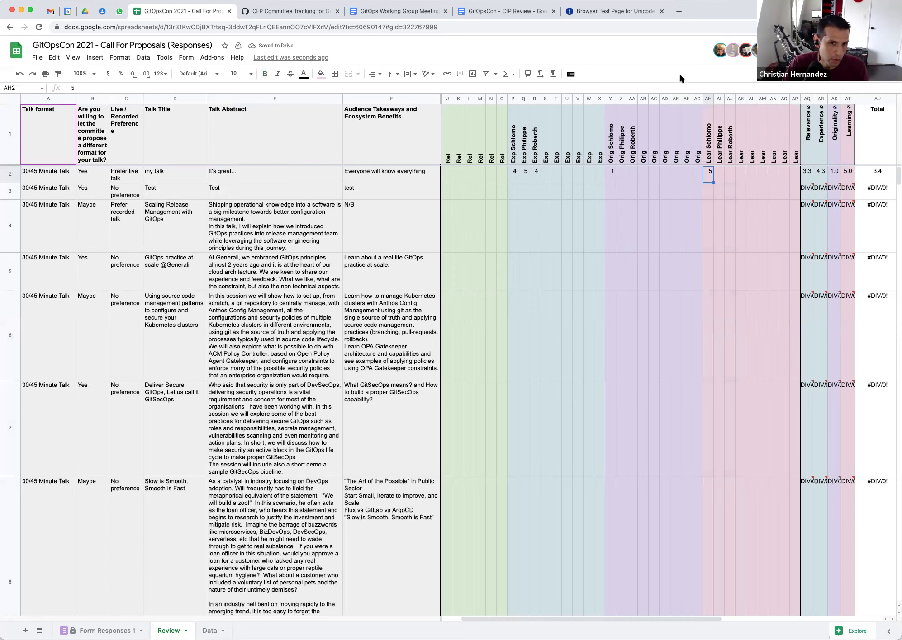
- Add a vertical inner border between columns AG and AH to separate the originality and learning scores
click(697, 99)
drag(701, 99, 707, 98)
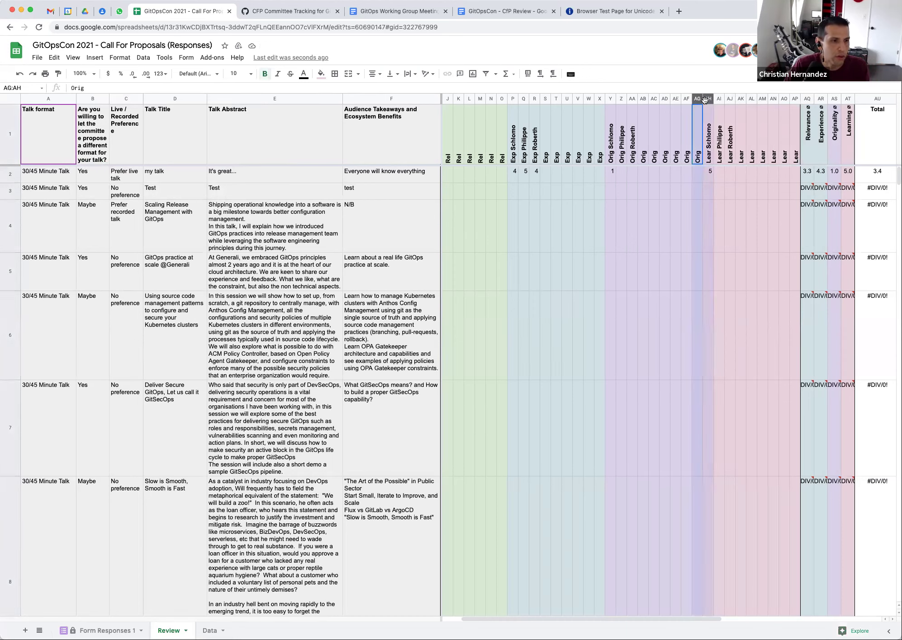
click(335, 74)
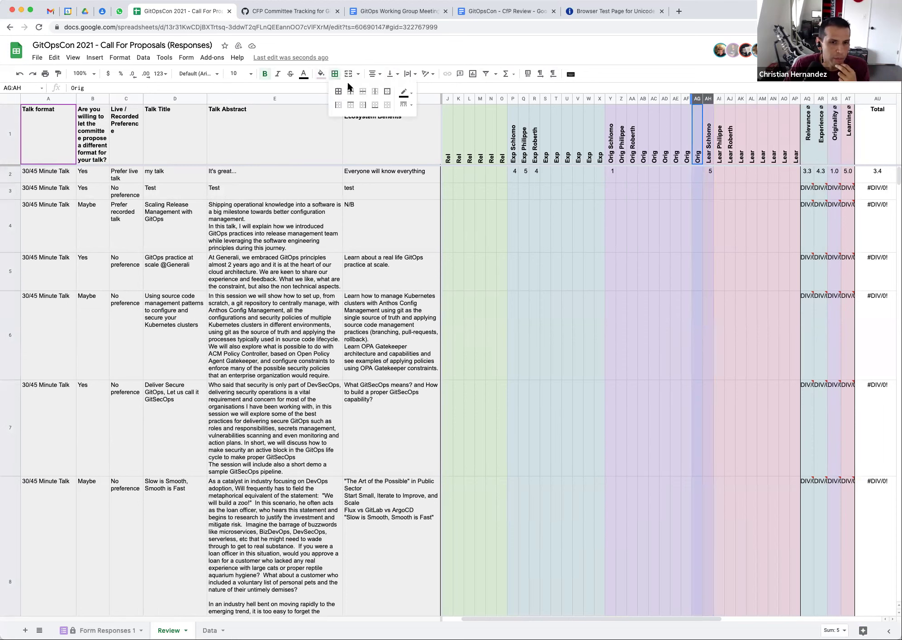
click(375, 92)
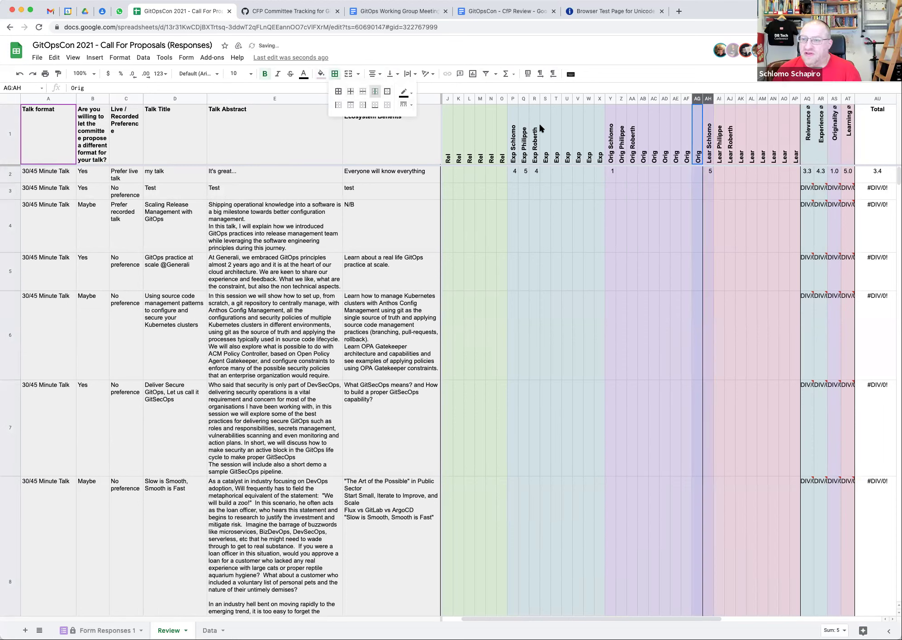
- Add a vertical inner border between columns X and Y to separate the experience and originality scores
click(596, 98)
click(581, 123)
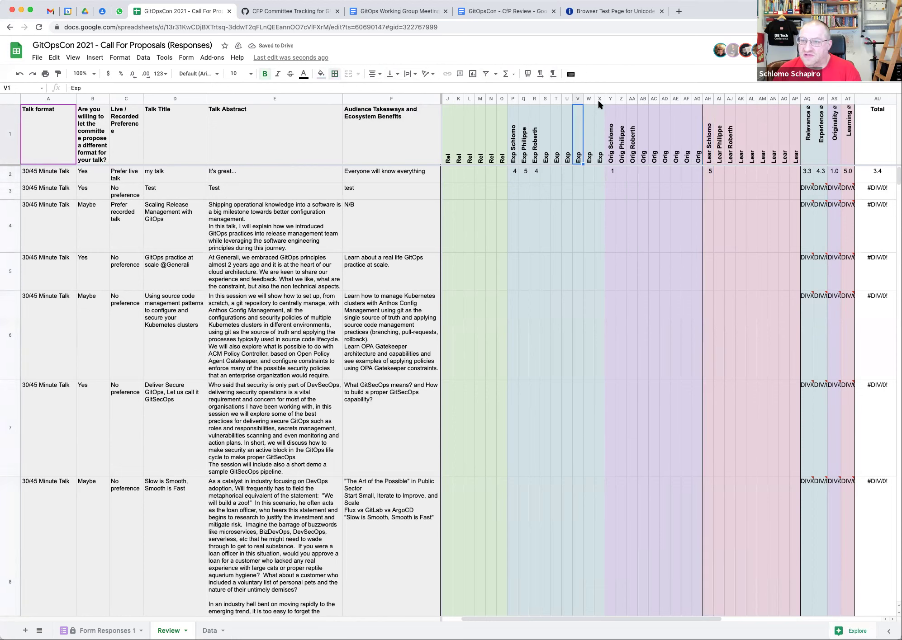
drag(599, 100, 610, 100)
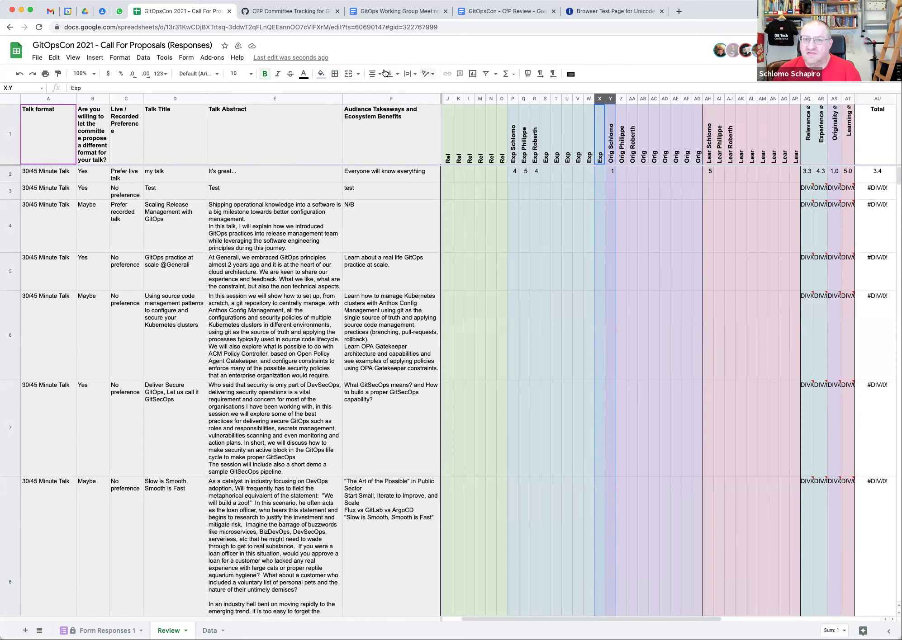
click(335, 74)
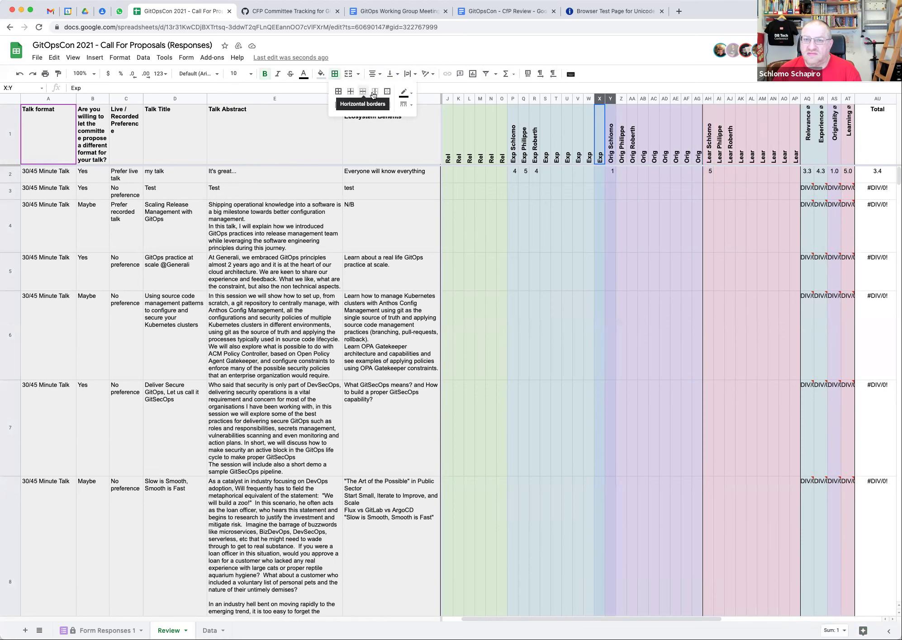
click(374, 93)
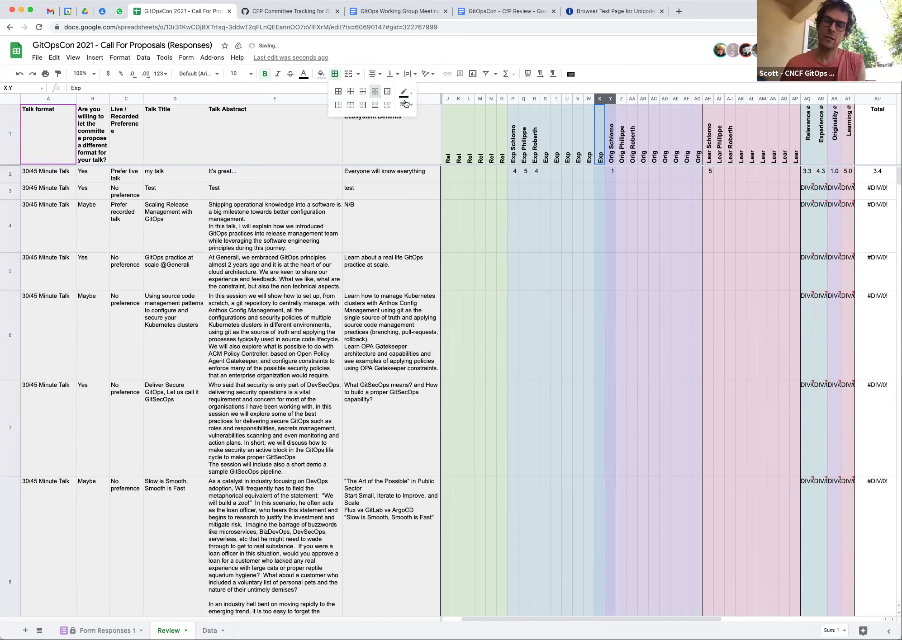
- Add a vertical inner border between columns O and P to separate the relevance and experience scores
click(500, 99)
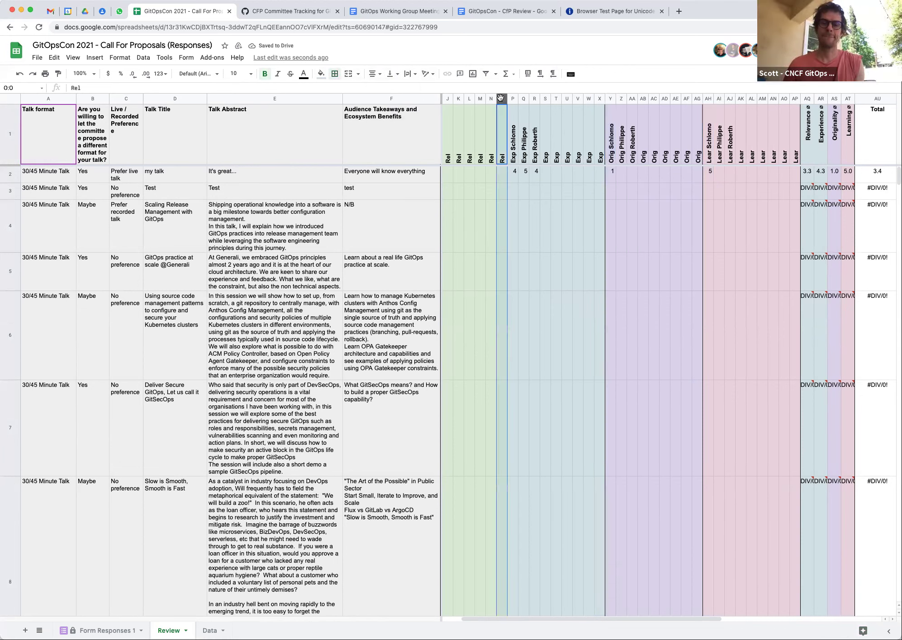
click(481, 110)
drag(501, 99, 512, 99)
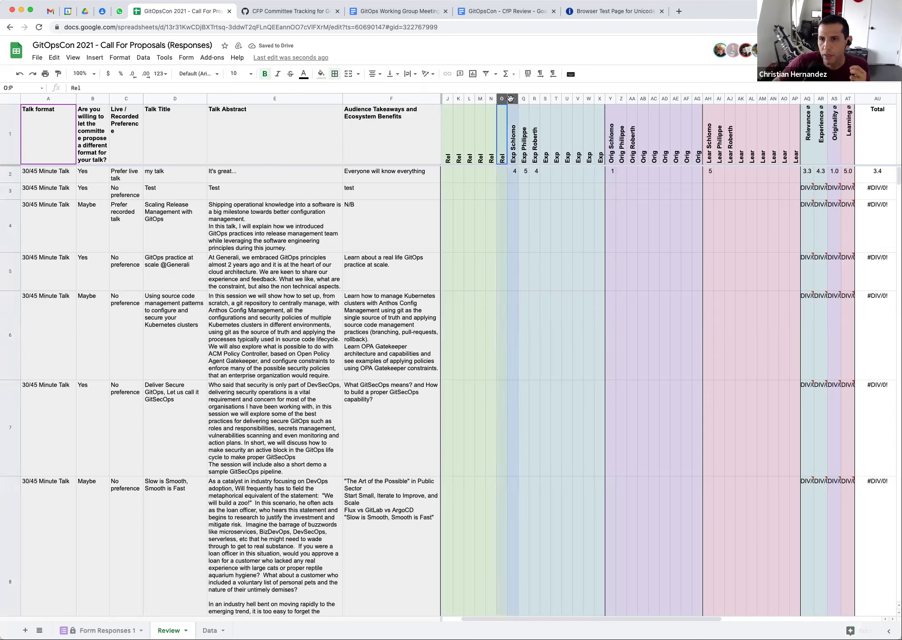
click(336, 74)
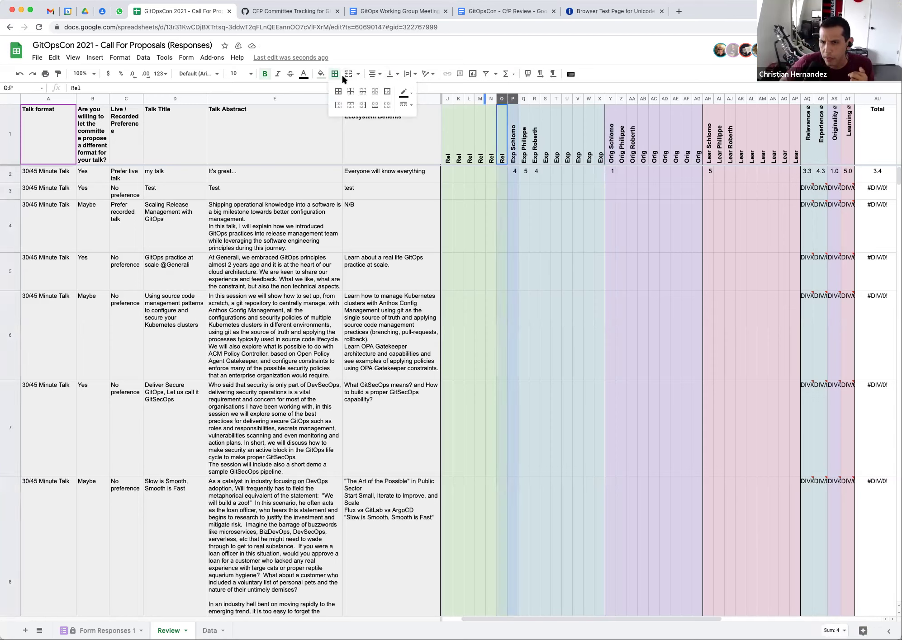
click(374, 91)
click(495, 143)
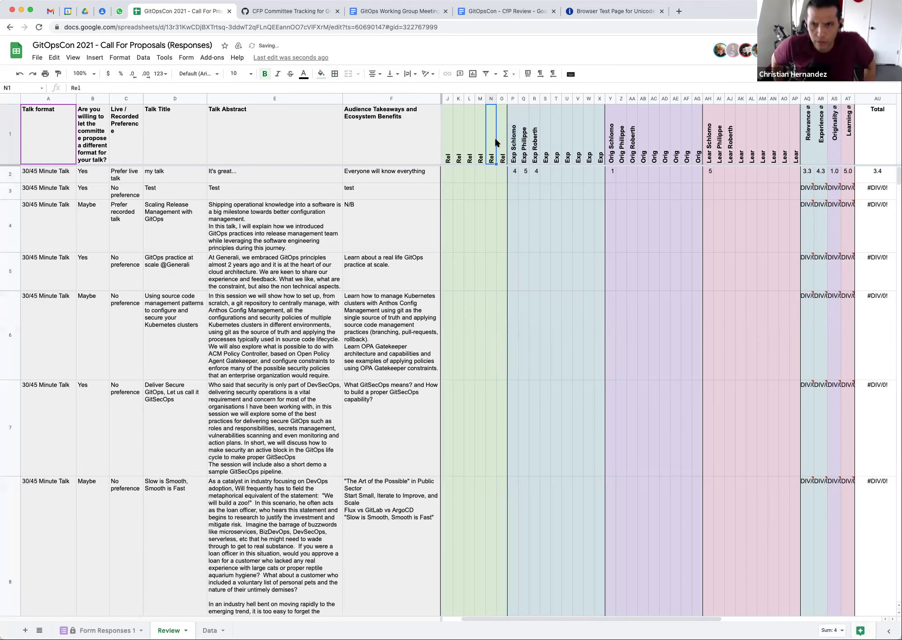
- Rotate the text of the Talk format column A upward, accepting the edit of the protected range
scroll(496, 142, left, 3)
scroll(495, 142, right, 5)
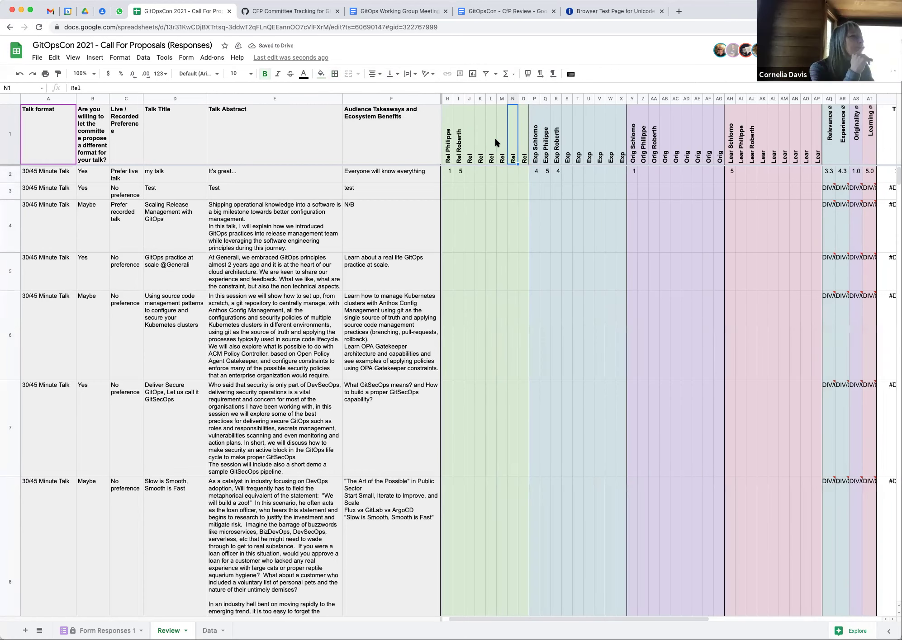
scroll(495, 143, left, 5)
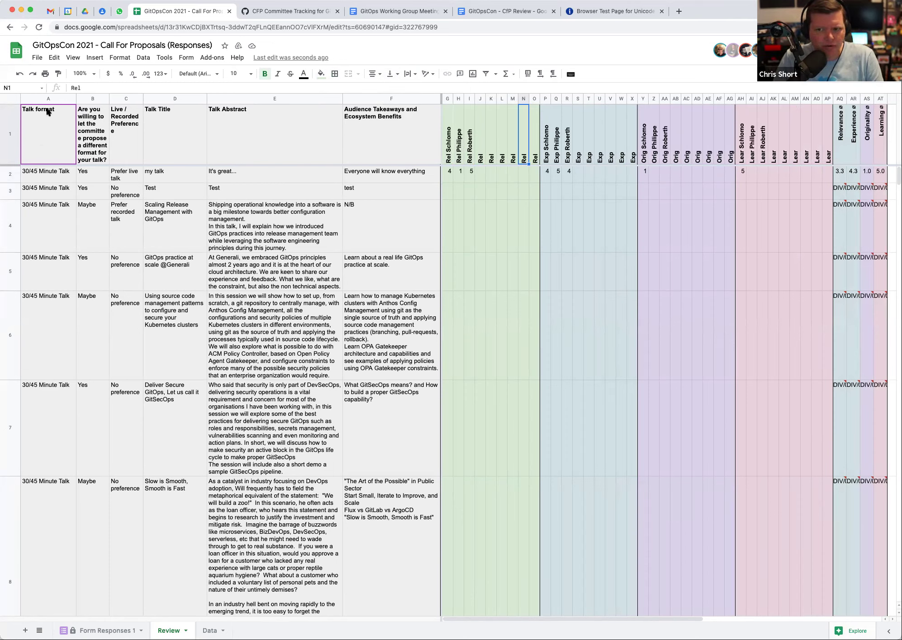
click(36, 99)
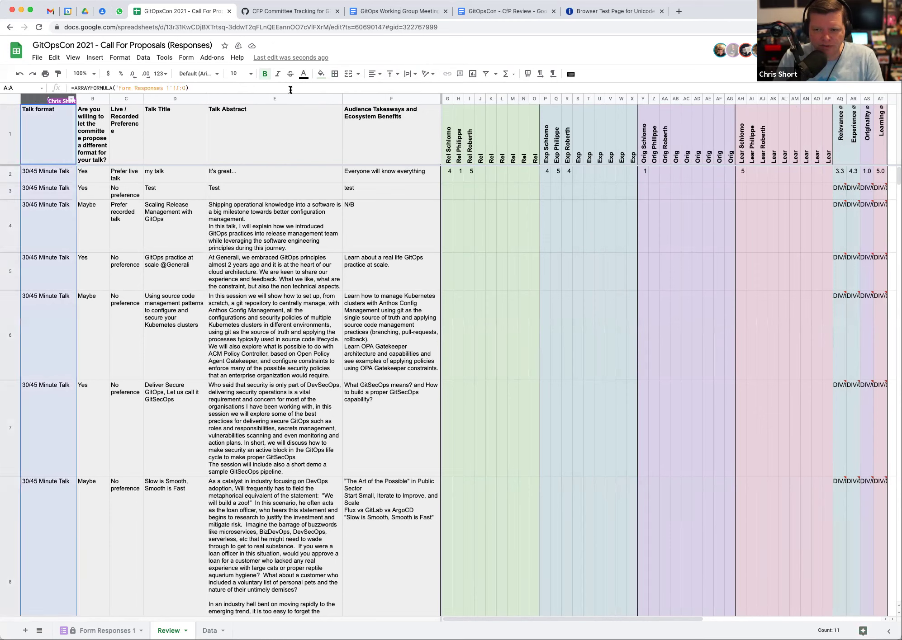
click(427, 74)
click(471, 90)
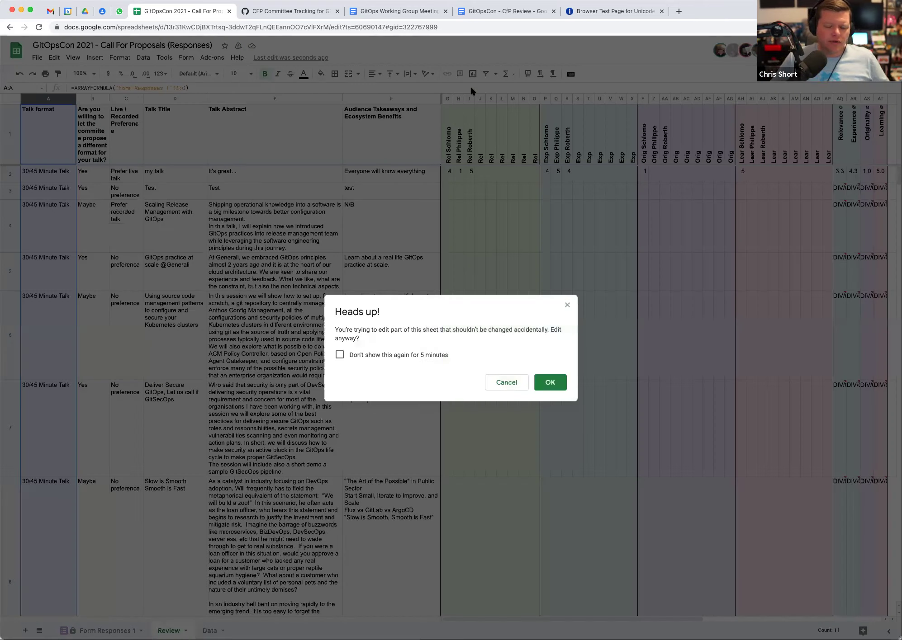
click(549, 385)
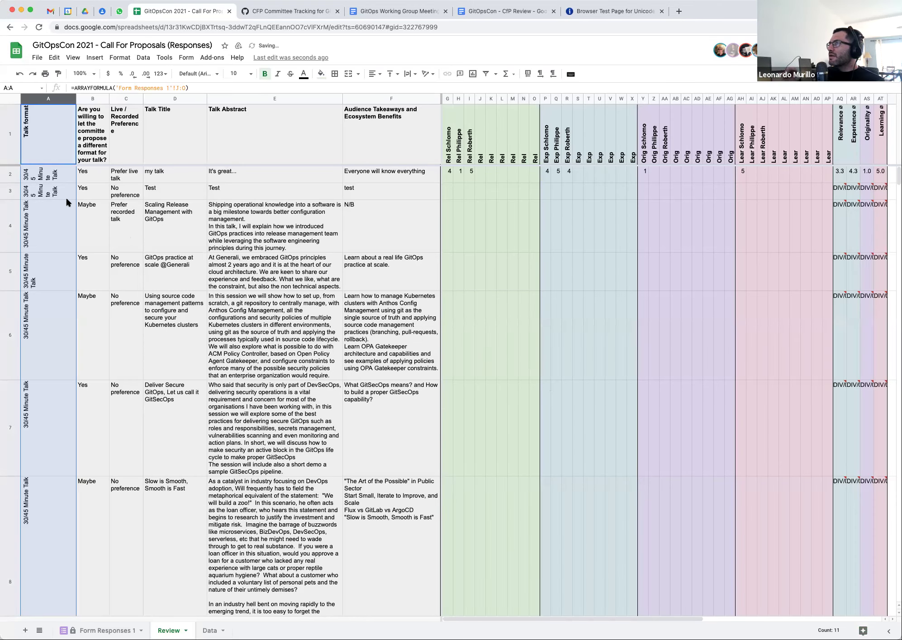
- Narrow column A to fit its rotated text and suppress the protected-range warning for 5 minutes
click(83, 99)
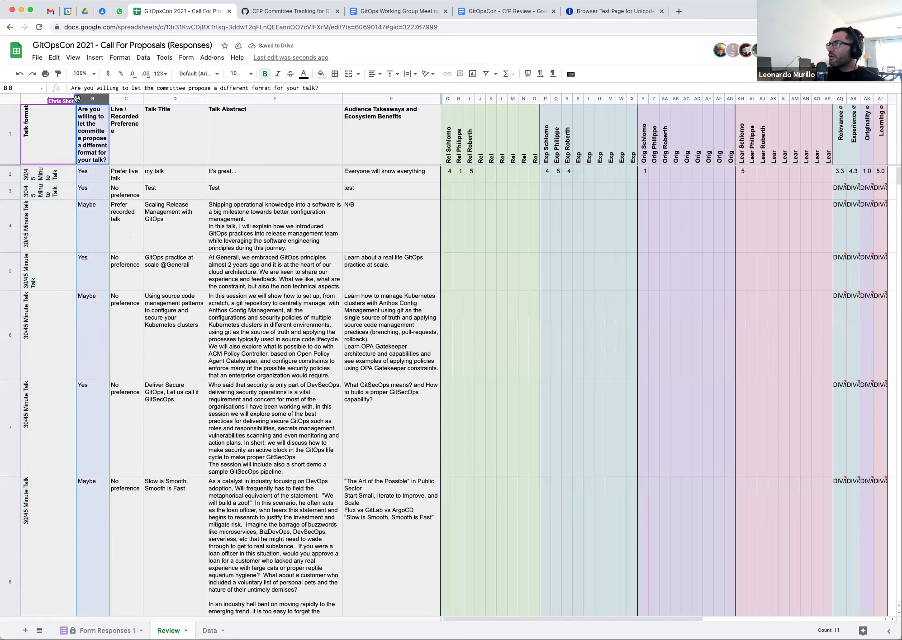
drag(54, 101, 44, 100)
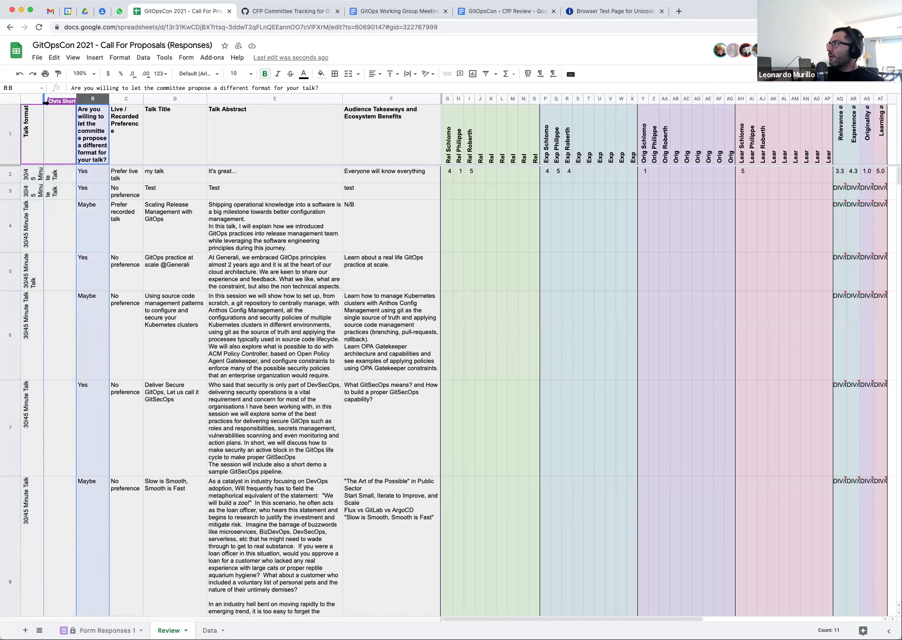
click(394, 356)
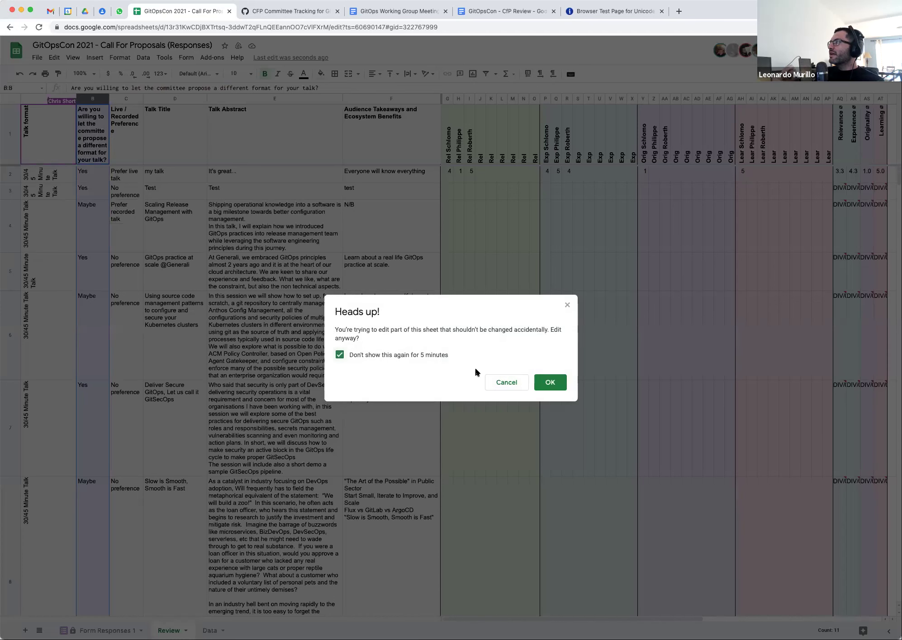
click(550, 383)
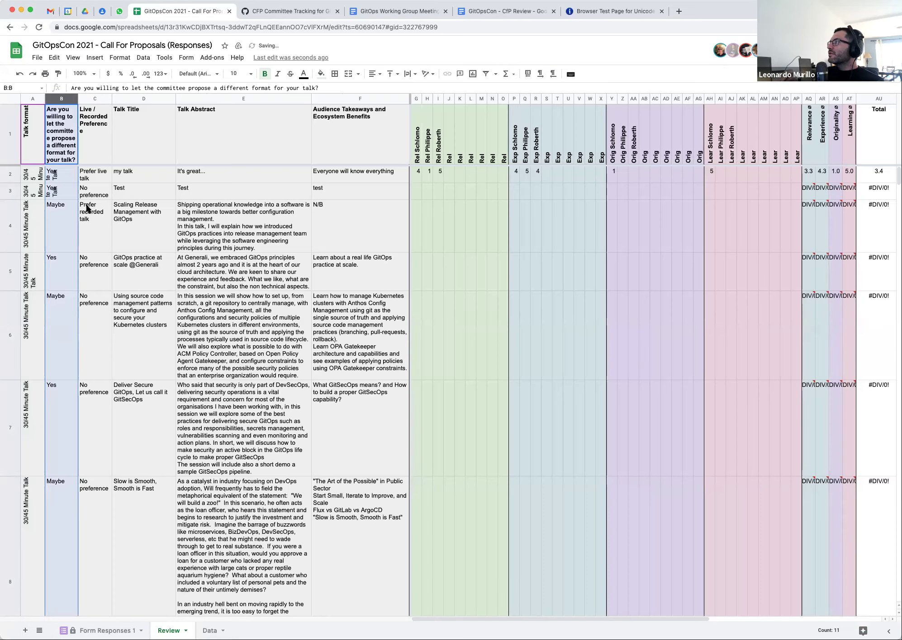
click(58, 204)
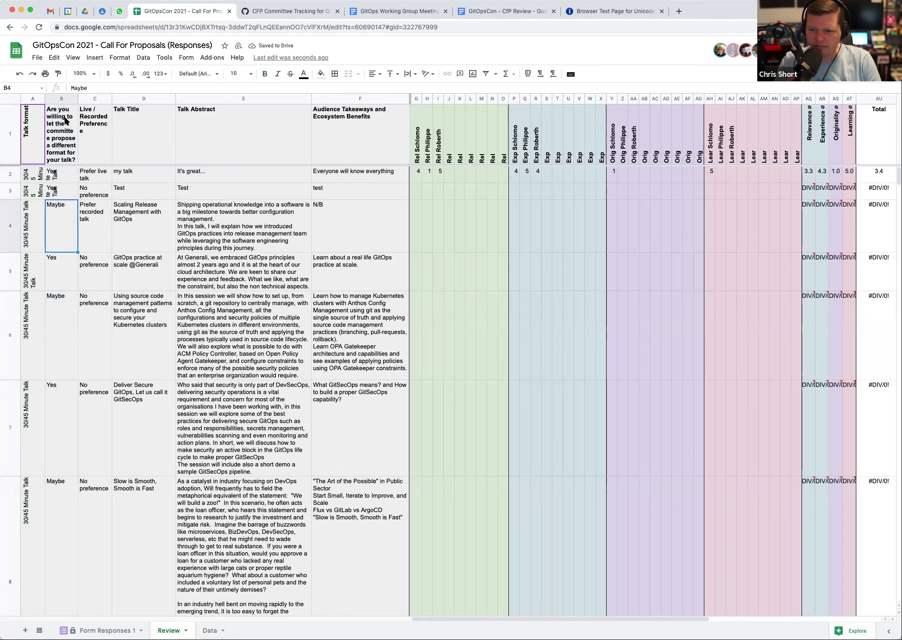
- Rotate the text of the Live / Recorded Preference column C upward
click(93, 99)
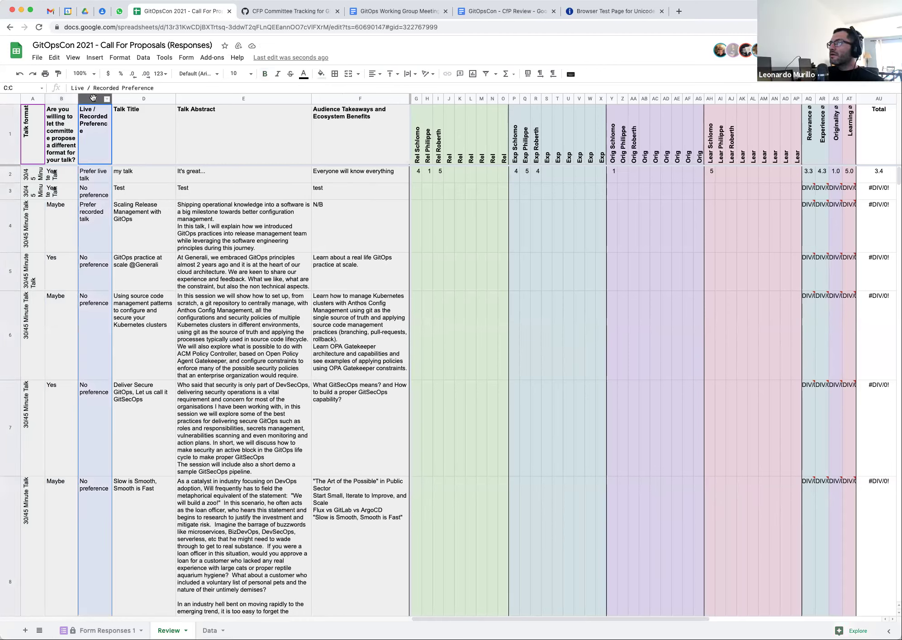
right_click(94, 100)
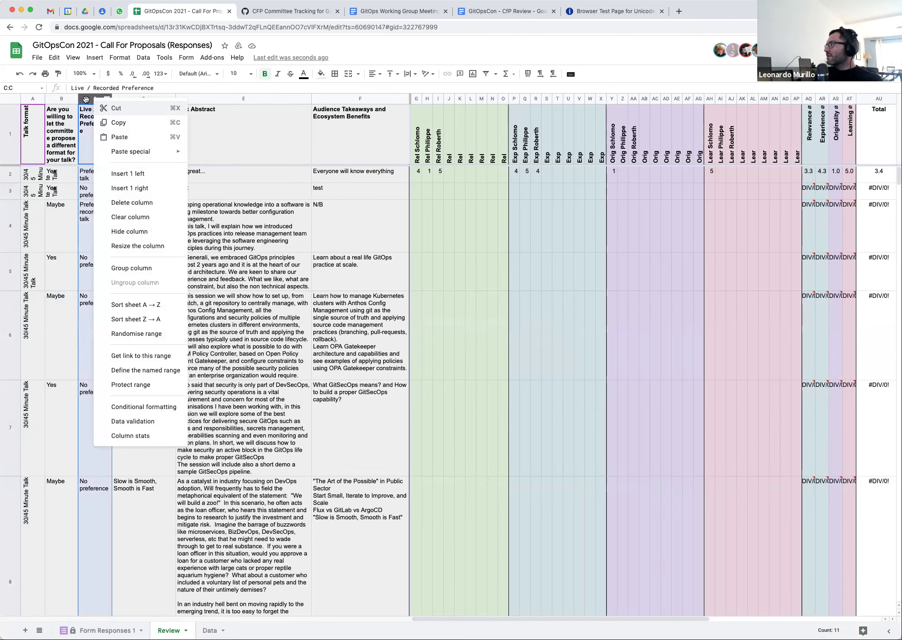
click(85, 98)
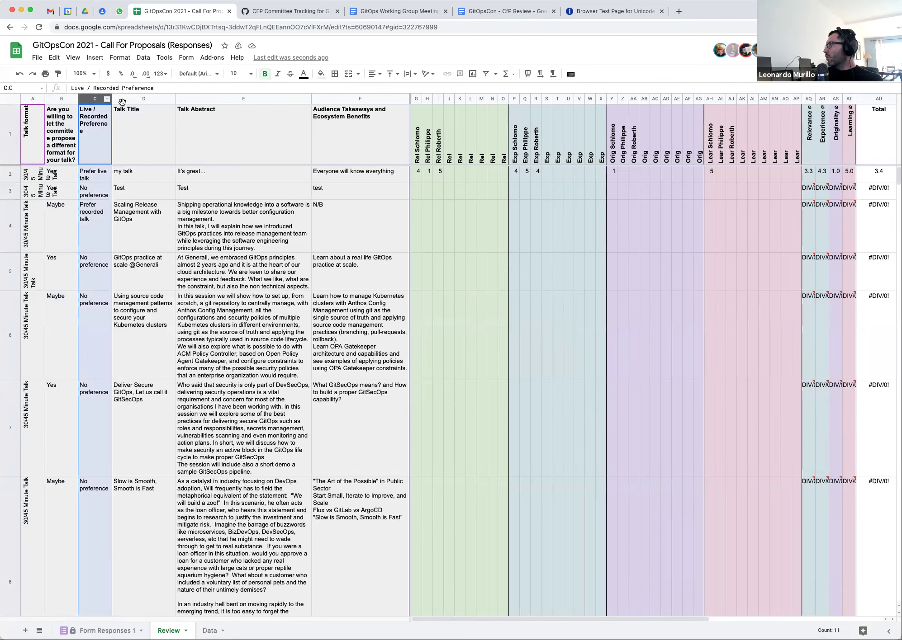
click(428, 75)
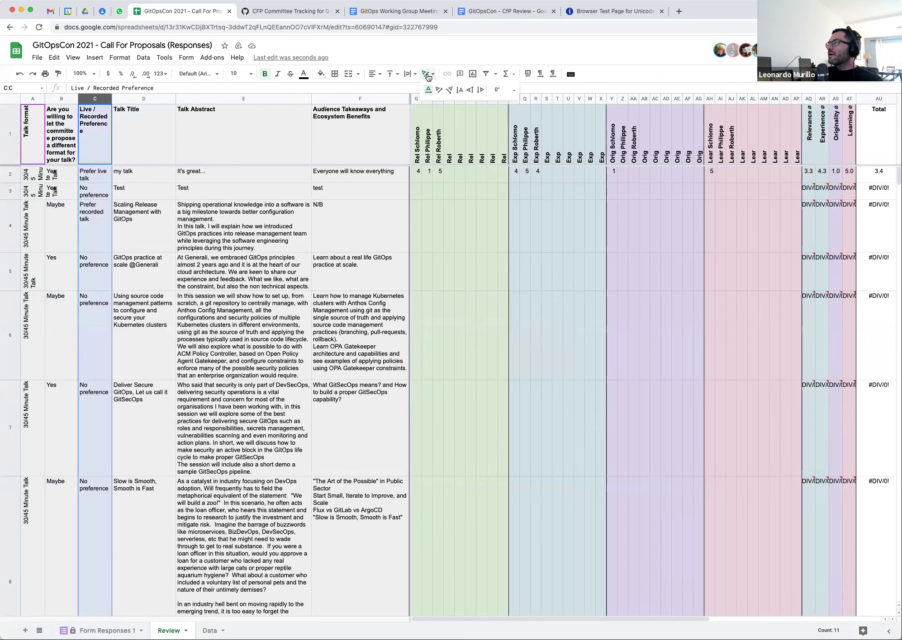
click(471, 90)
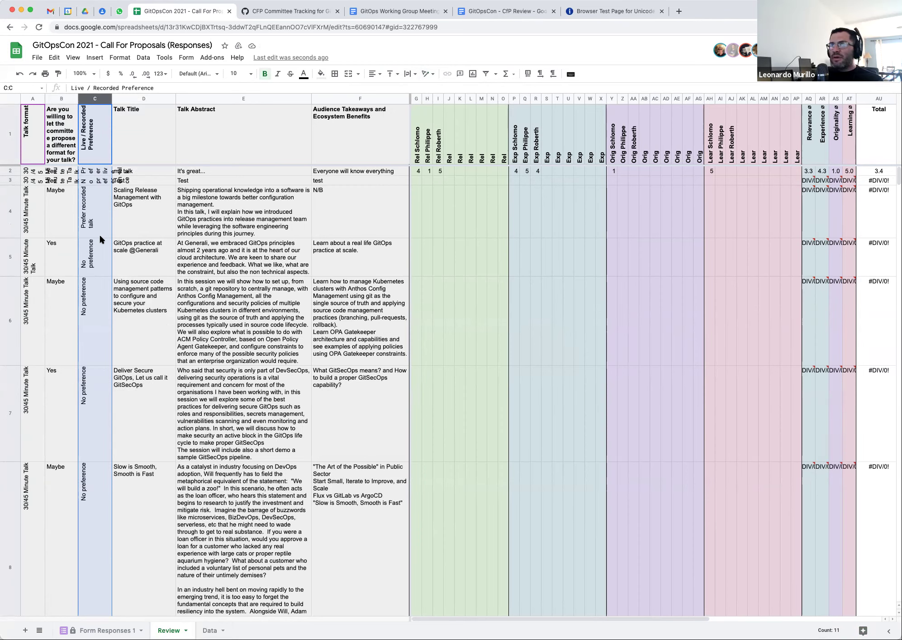
click(143, 273)
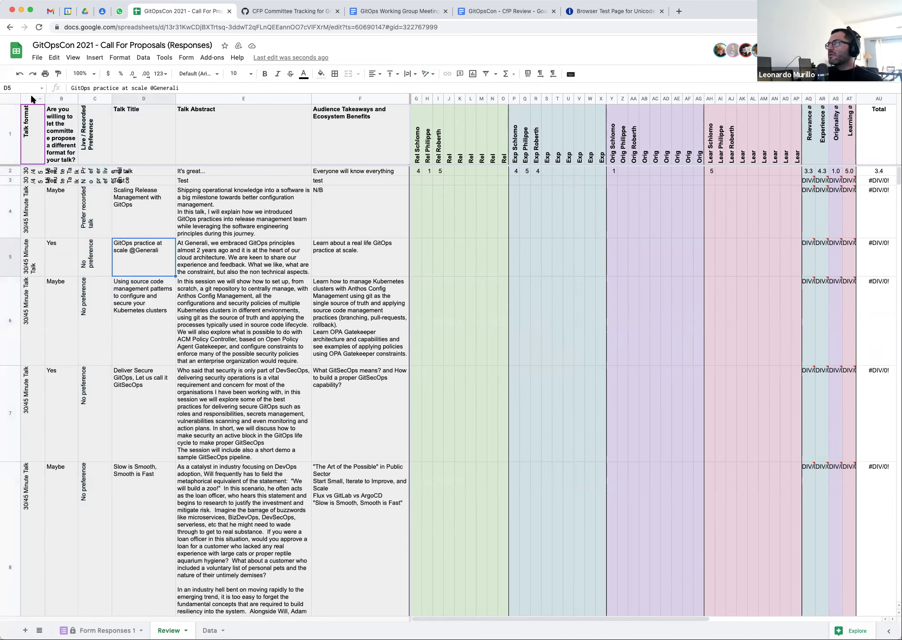
- Set the text wrapping of columns A to C to Clip
drag(29, 99, 108, 104)
click(412, 74)
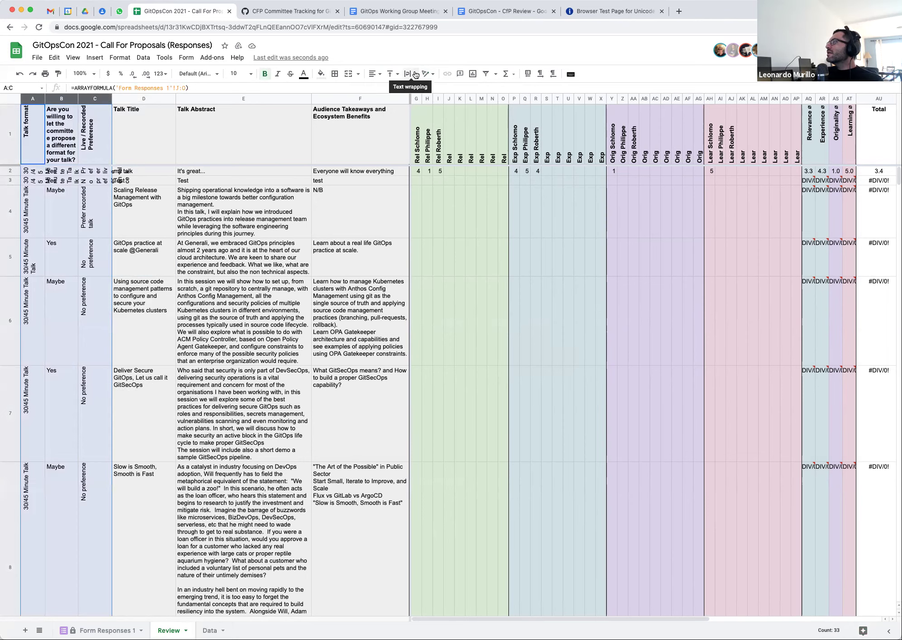
click(430, 90)
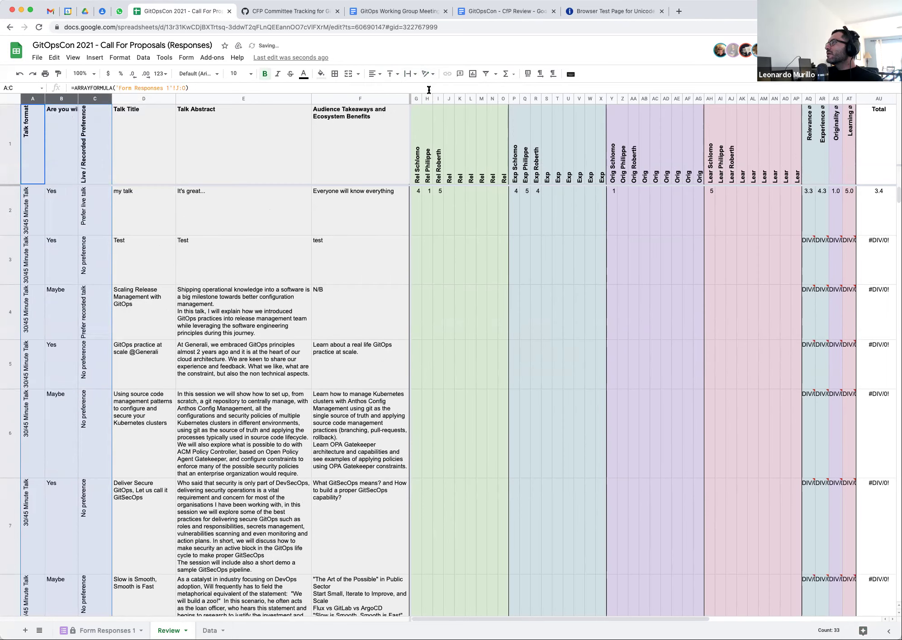
- Set the text wrapping of the header cells A1:C1 back to Wrap
click(105, 119)
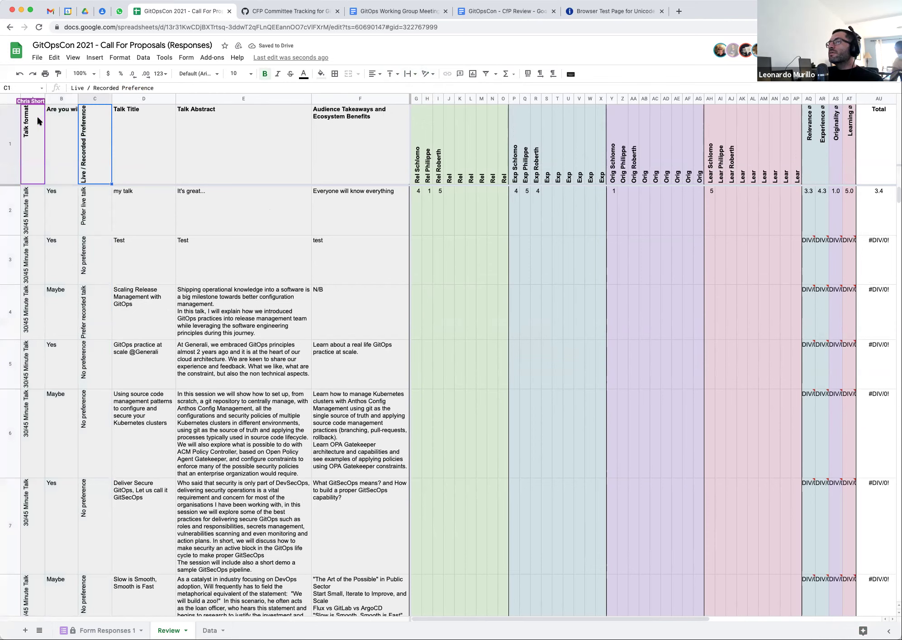
shift+click(83, 132)
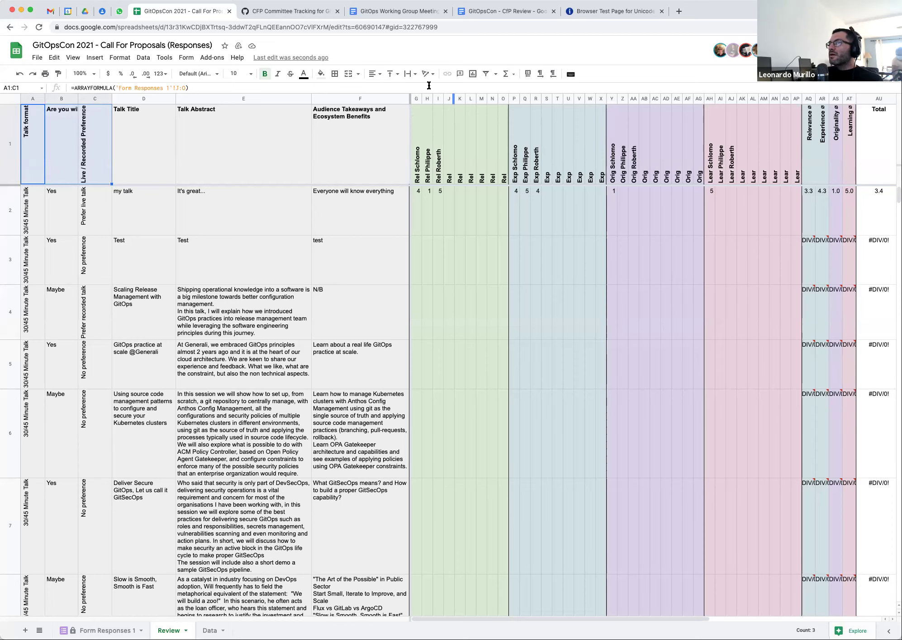
click(409, 78)
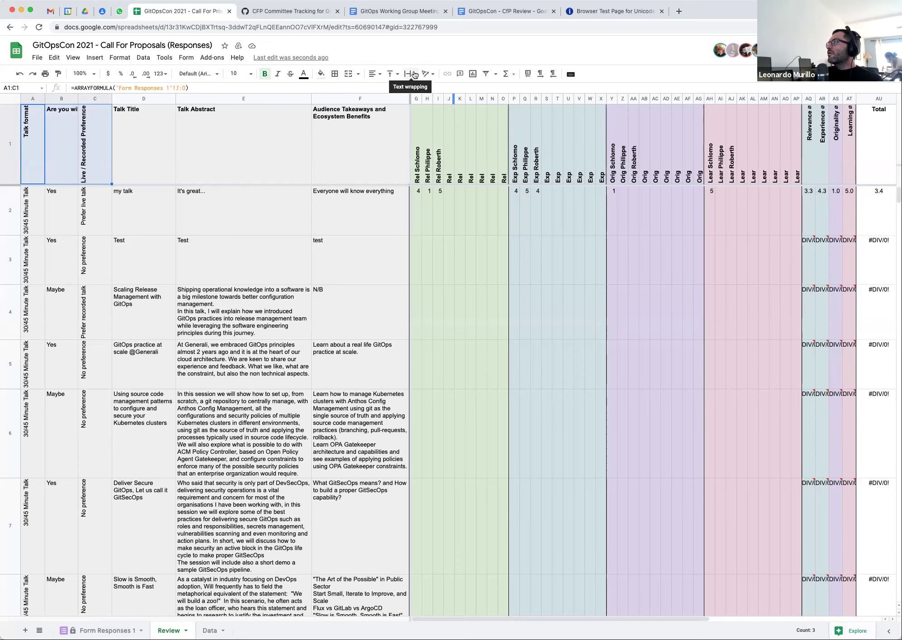
click(420, 89)
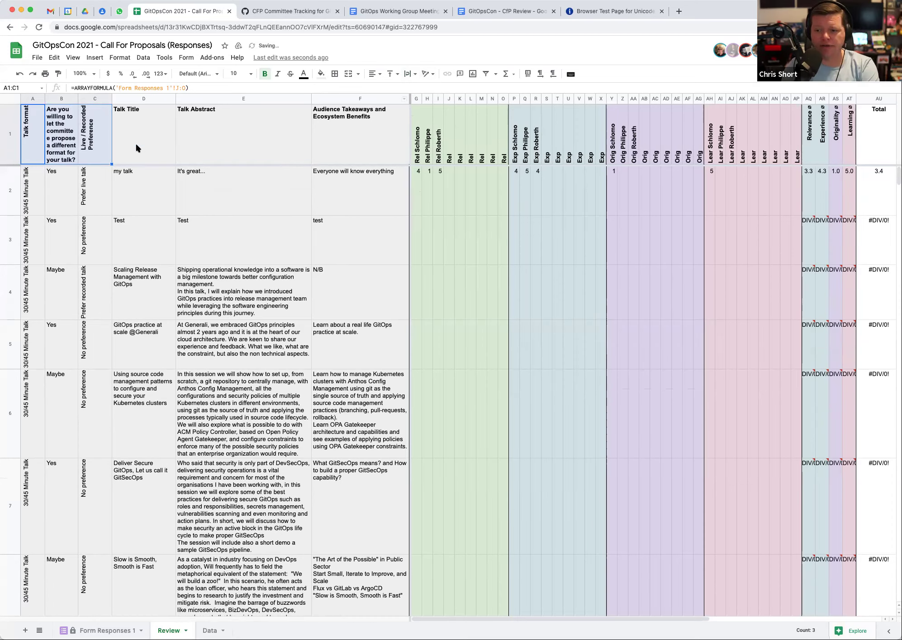
- Slightly narrow the Talk Title column D
click(57, 186)
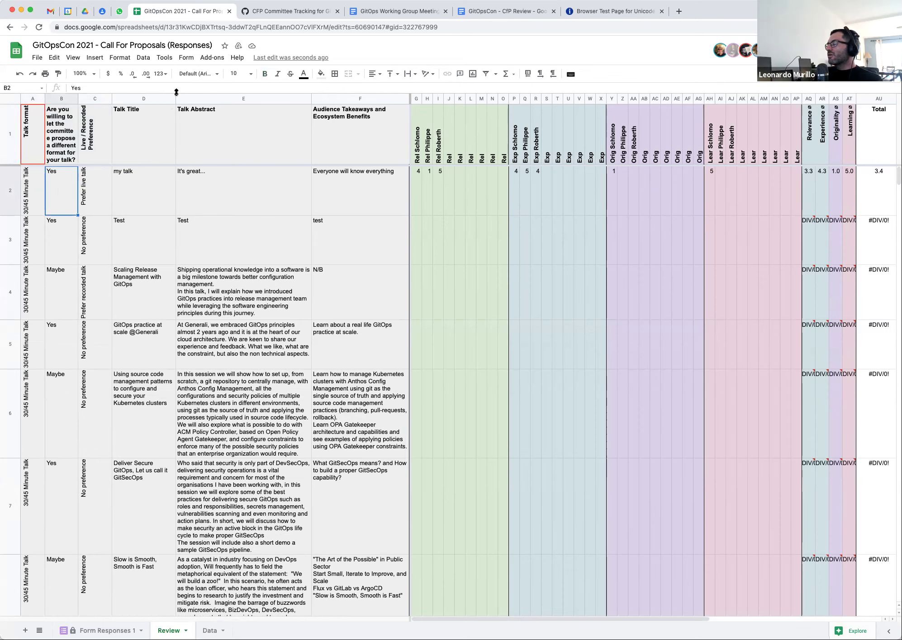
drag(175, 98, 167, 98)
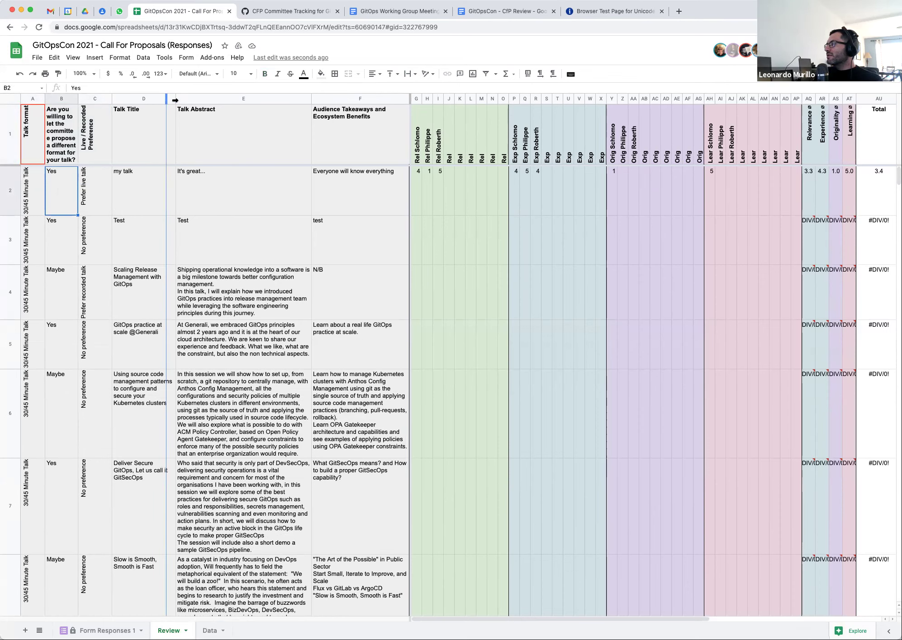
drag(214, 130, 168, 210)
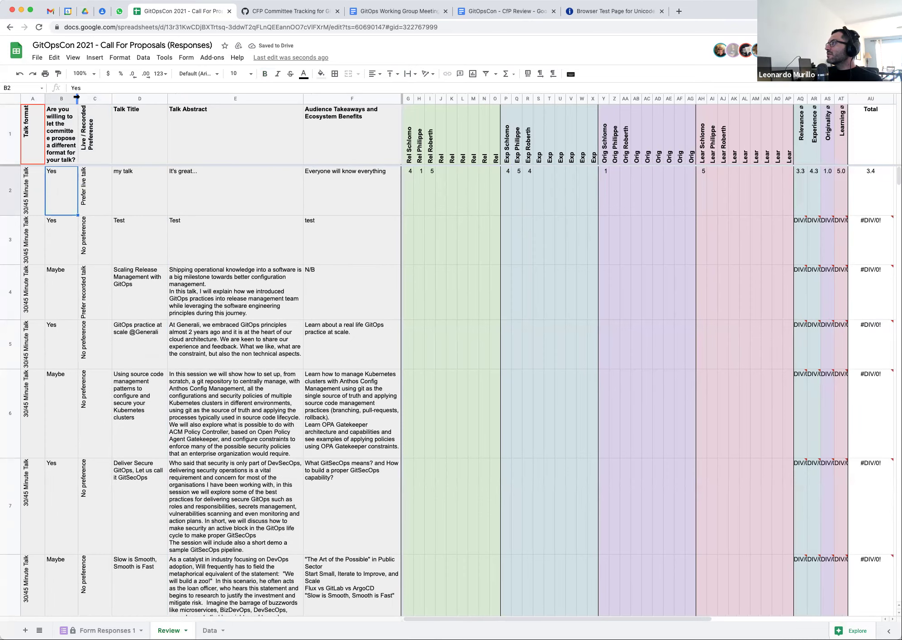
scroll(76, 302, down, 6)
scroll(77, 304, up, 4)
scroll(77, 304, up, 2)
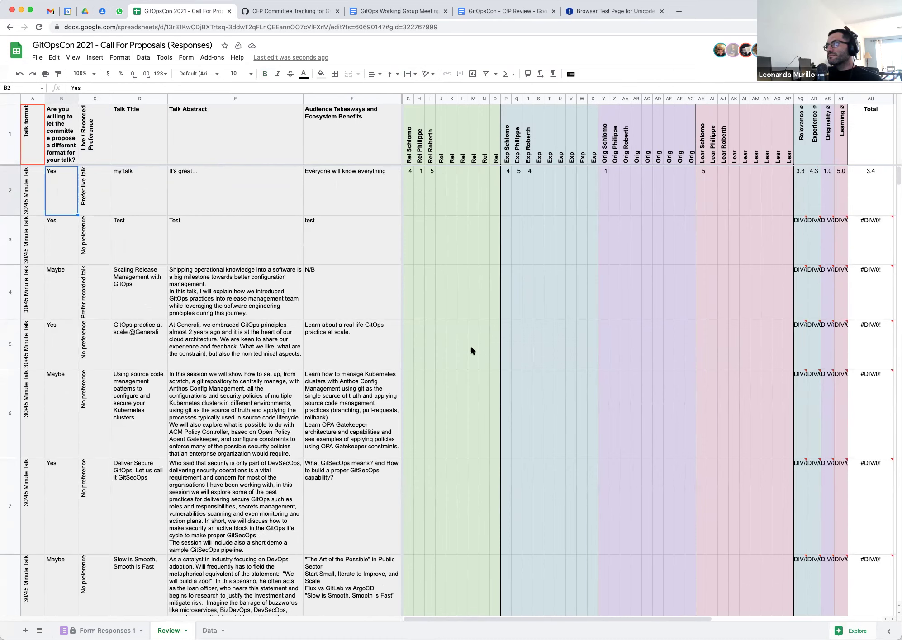
scroll(471, 350, right, 1)
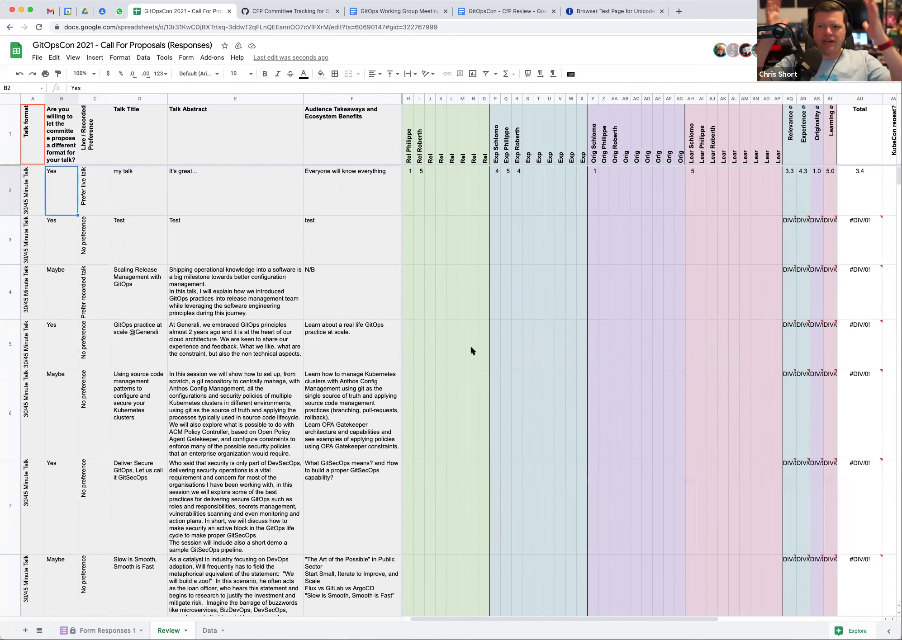
- Extend the Relevance average in AQ2 to cover all nine relevance score columns, G2:O2
click(788, 176)
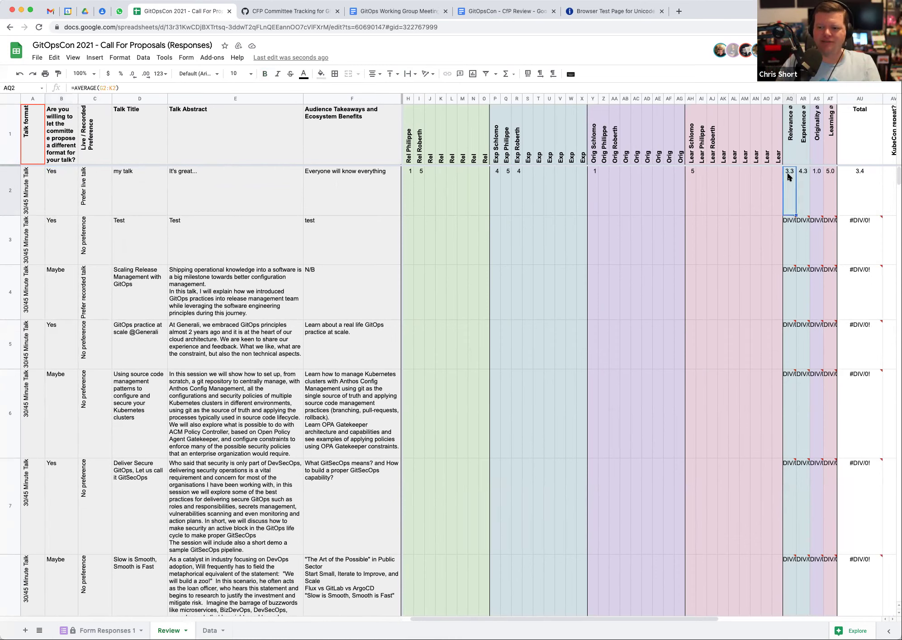
click(112, 89)
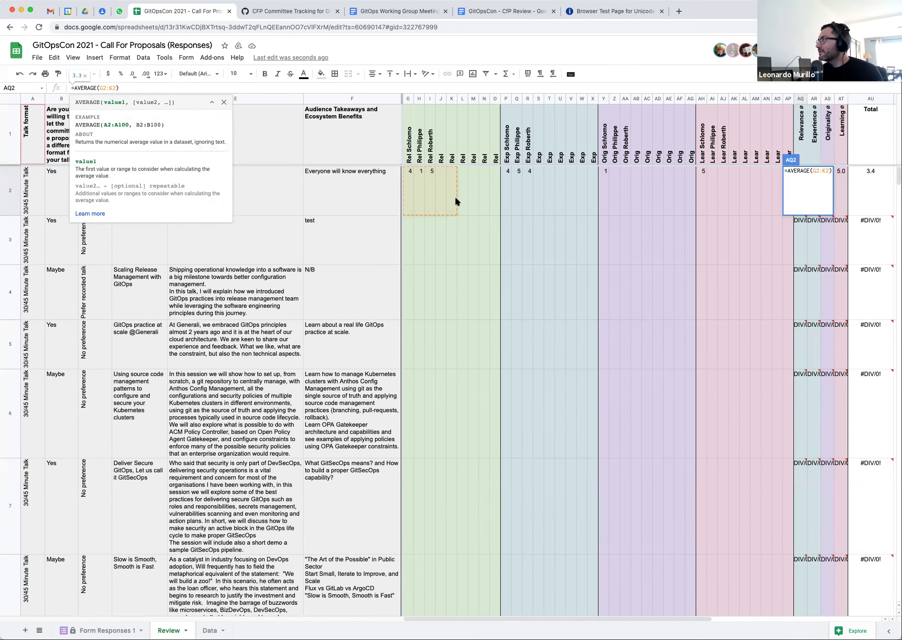
drag(409, 197, 493, 202)
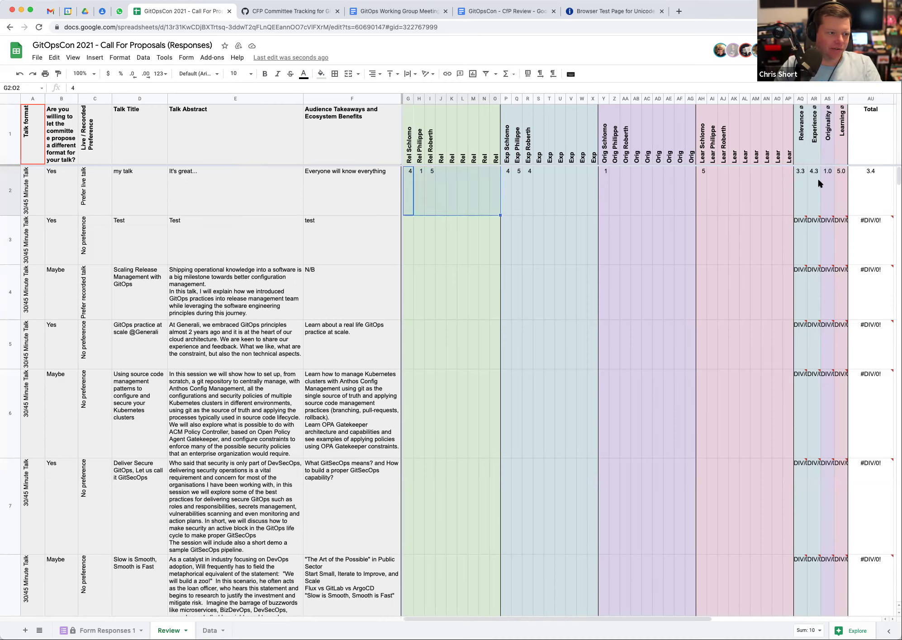
click(801, 185)
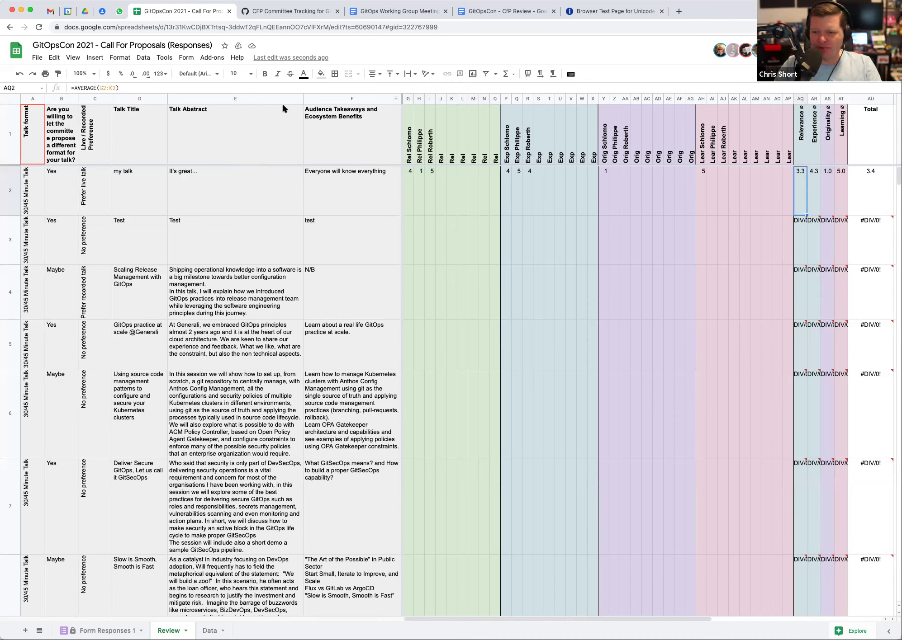
click(113, 88)
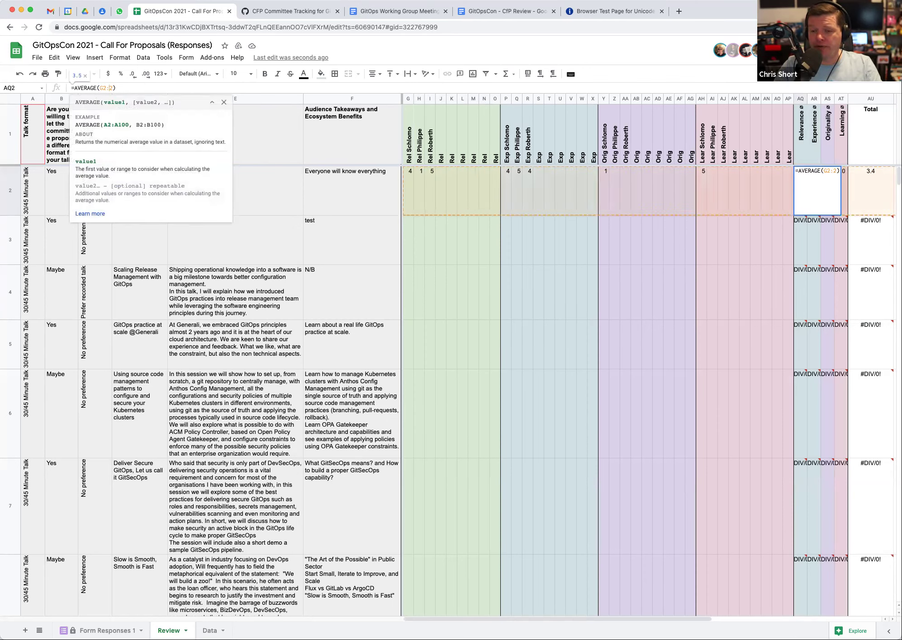
key(Return)
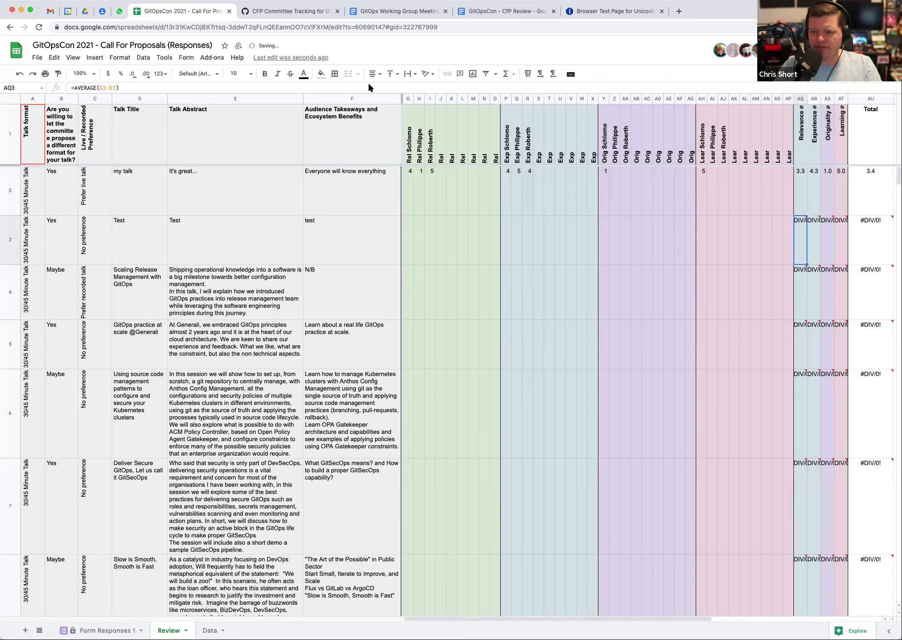
- Extend the Experience average in AR2 to cover all nine experience score columns, P2:X2
click(814, 179)
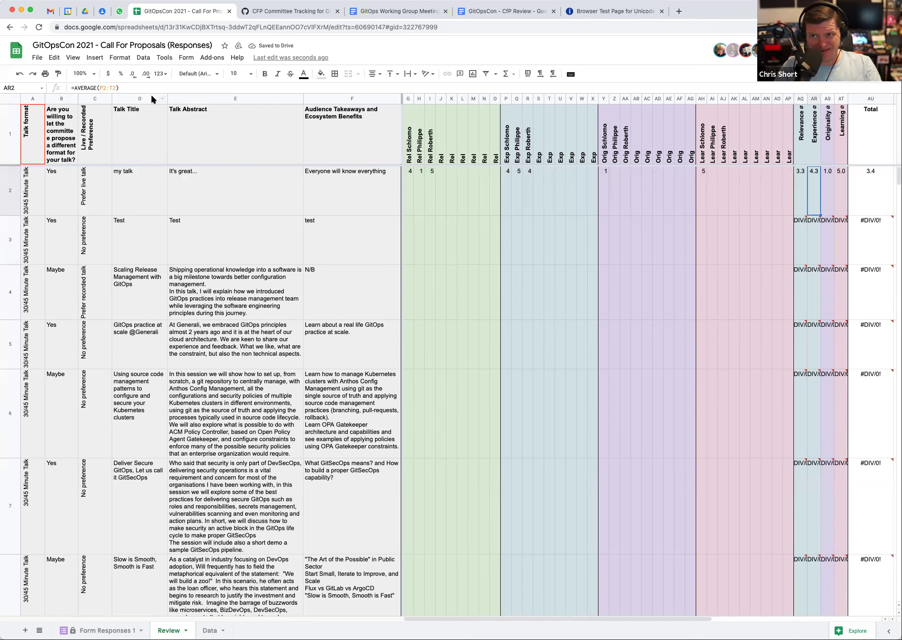
click(113, 88)
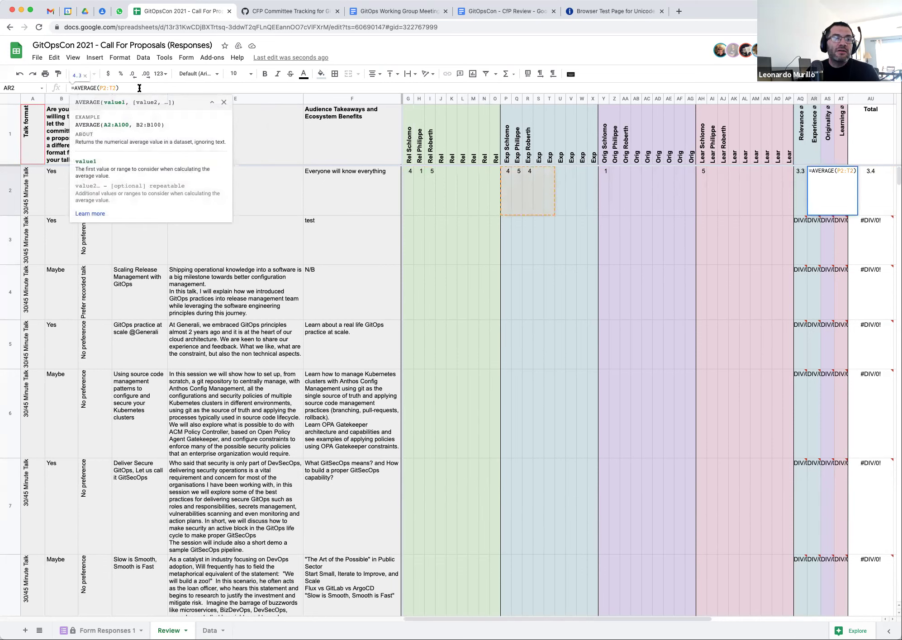
key(BackSpace)
text(X)
key(Return)
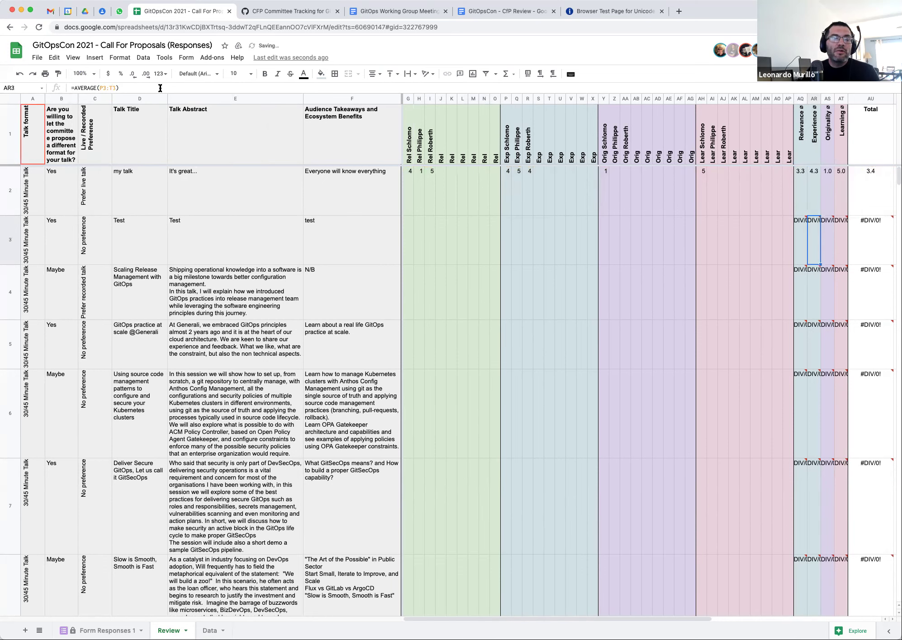
- Extend the Originality average in AS2 so it covers all nine originality score columns starting at Y2
click(827, 183)
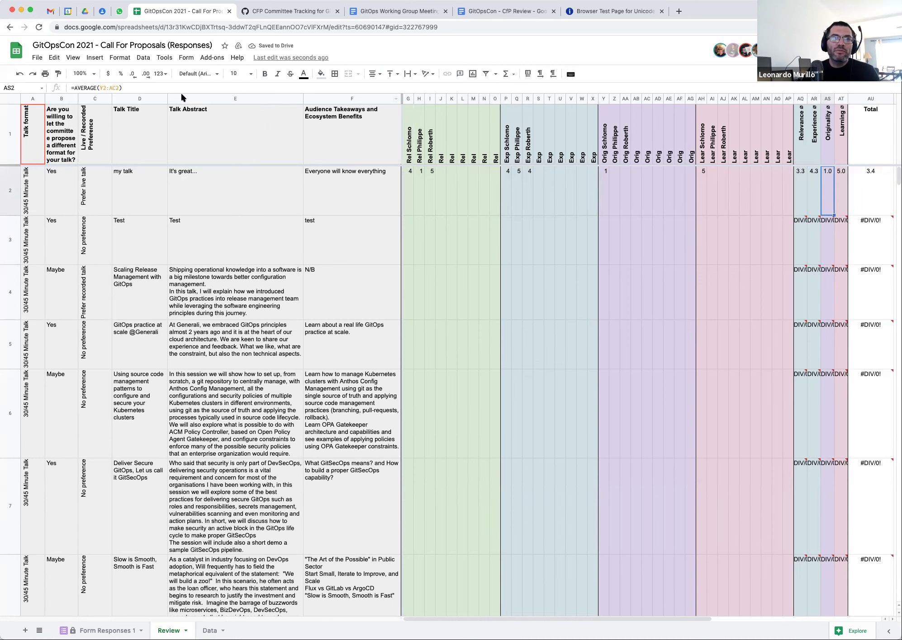
click(115, 87)
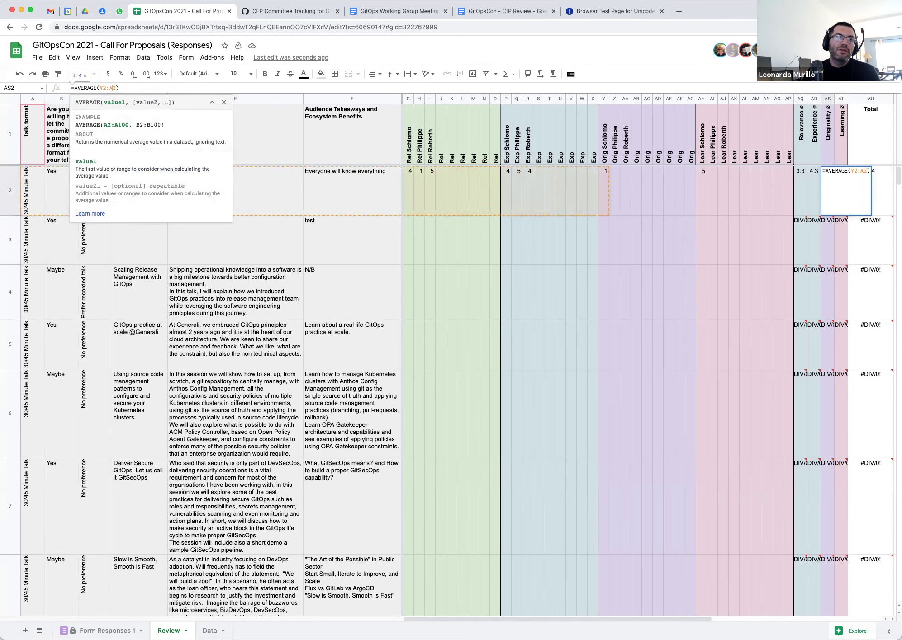
key(Return)
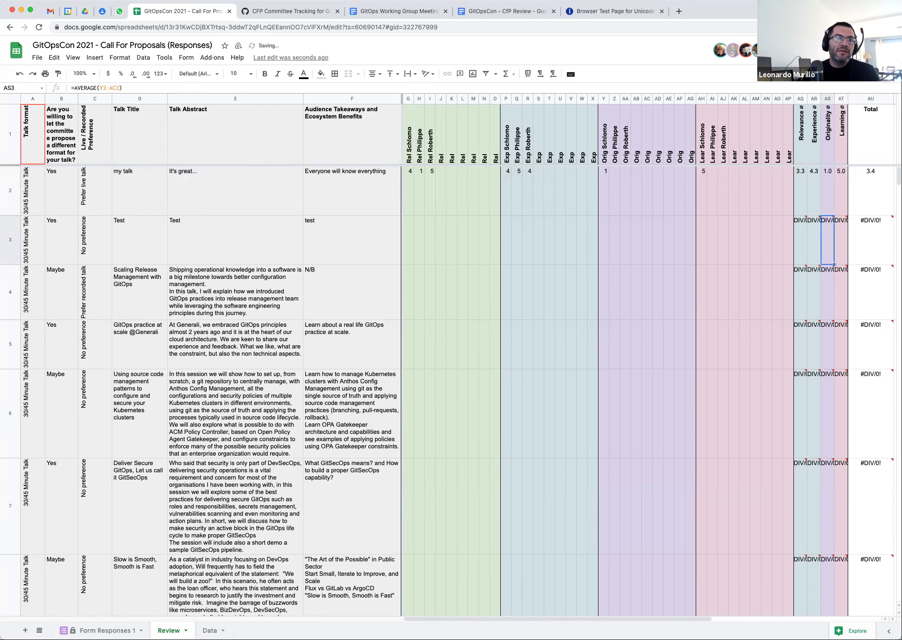
- Extend the Learning average in AT2 to cover all nine learning score columns, AH2:AP2
click(840, 191)
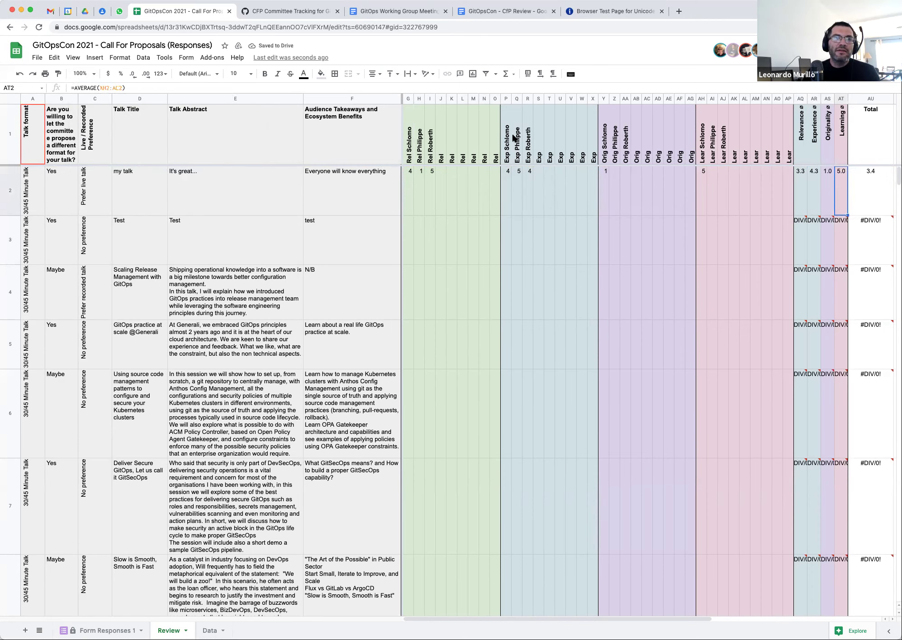
click(119, 87)
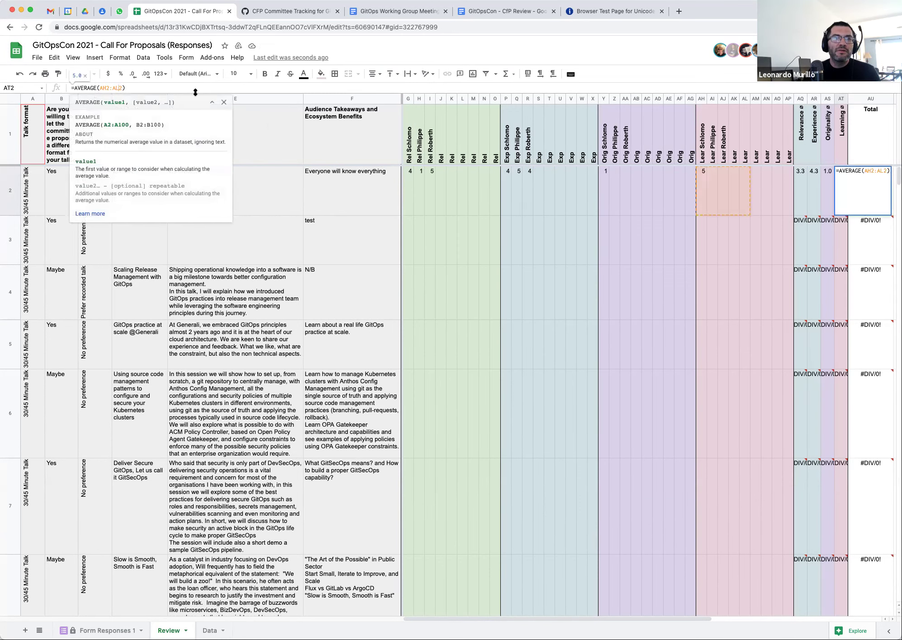
key(BackSpace)
key(BackSpace)
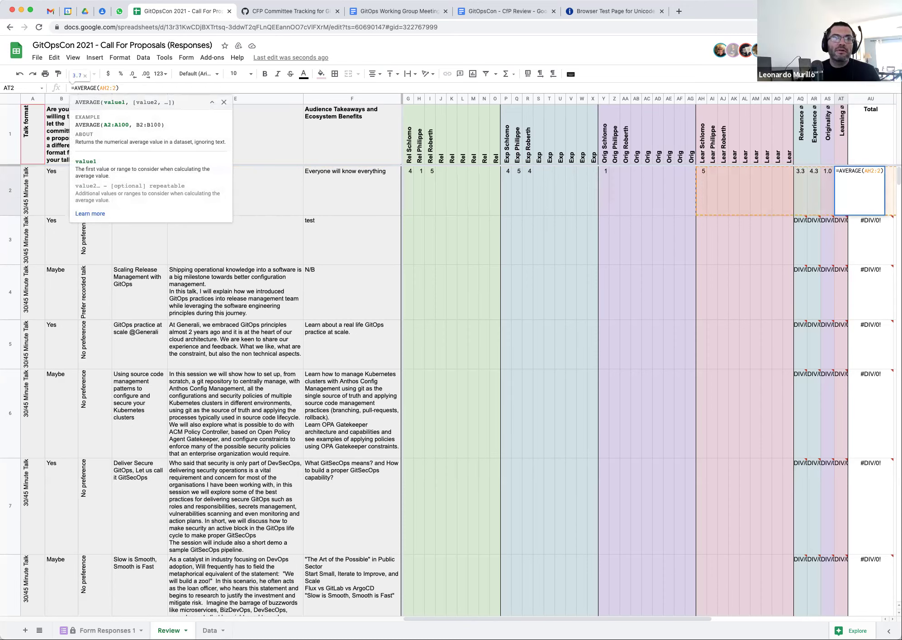
text(AP)
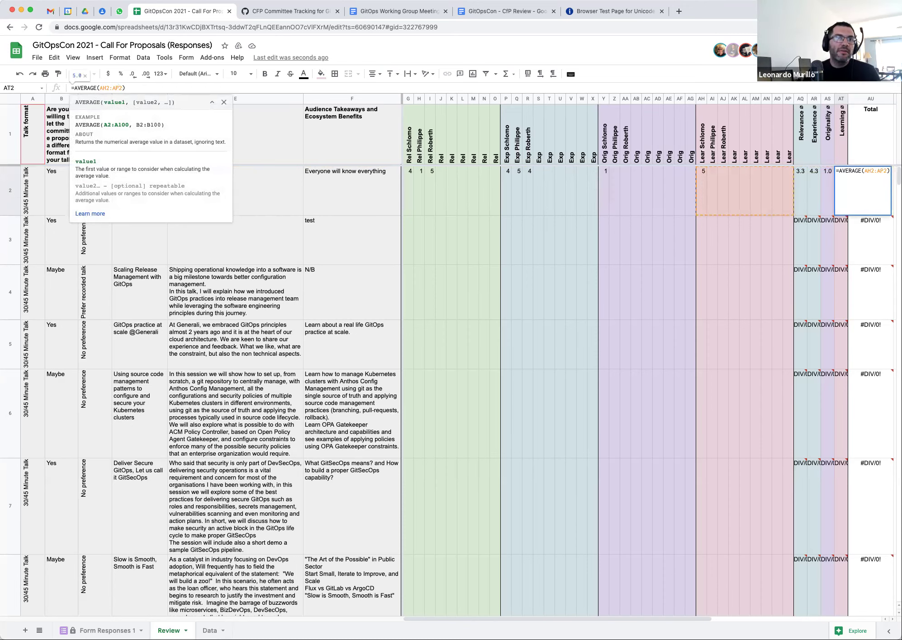
key(Return)
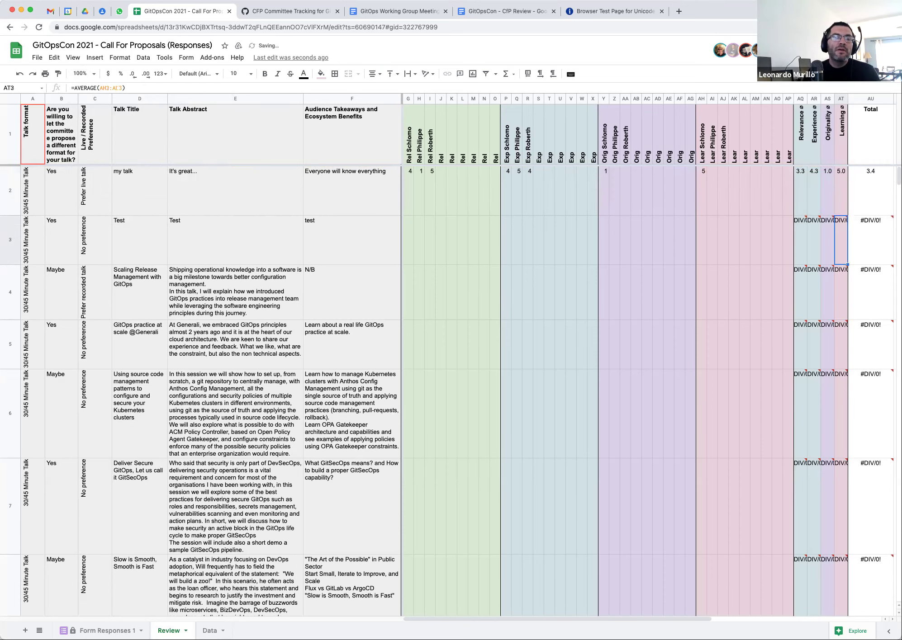
- Check which cells the Total formula in AU2 averages, leaving the formula as it is
click(859, 190)
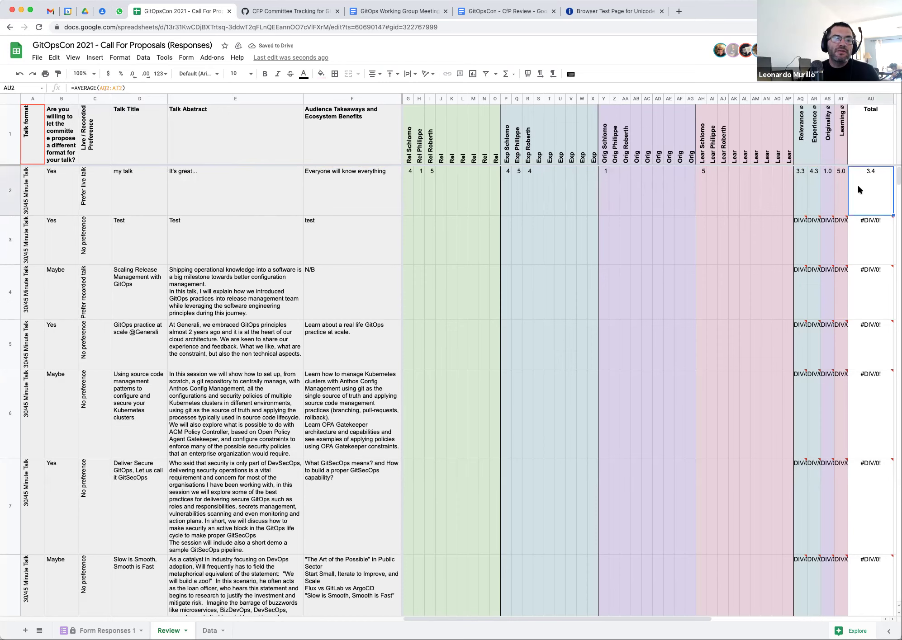
click(111, 87)
key(Escape)
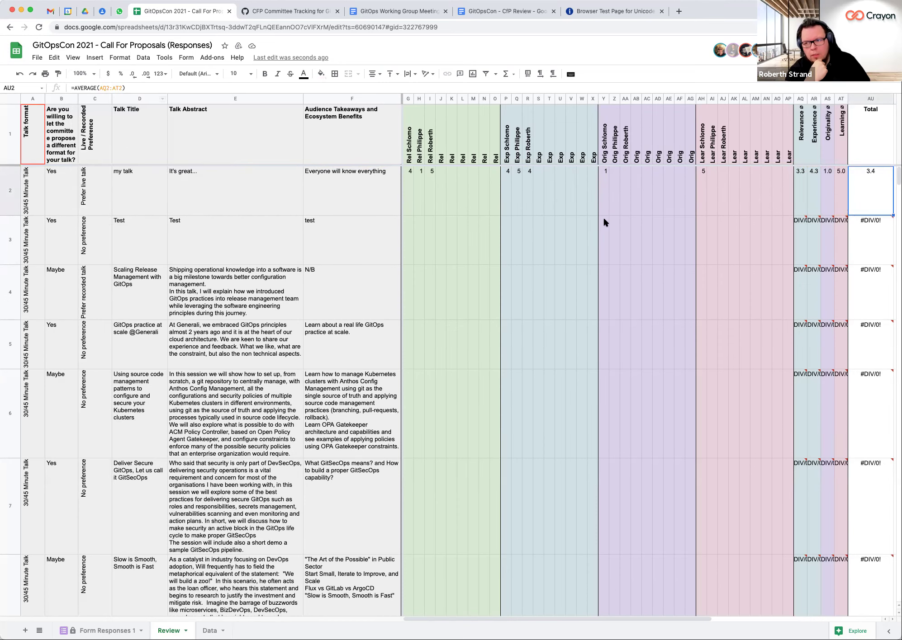
- Fill the four average formulas in AQ2:AT2 down through row 64
drag(800, 195, 836, 198)
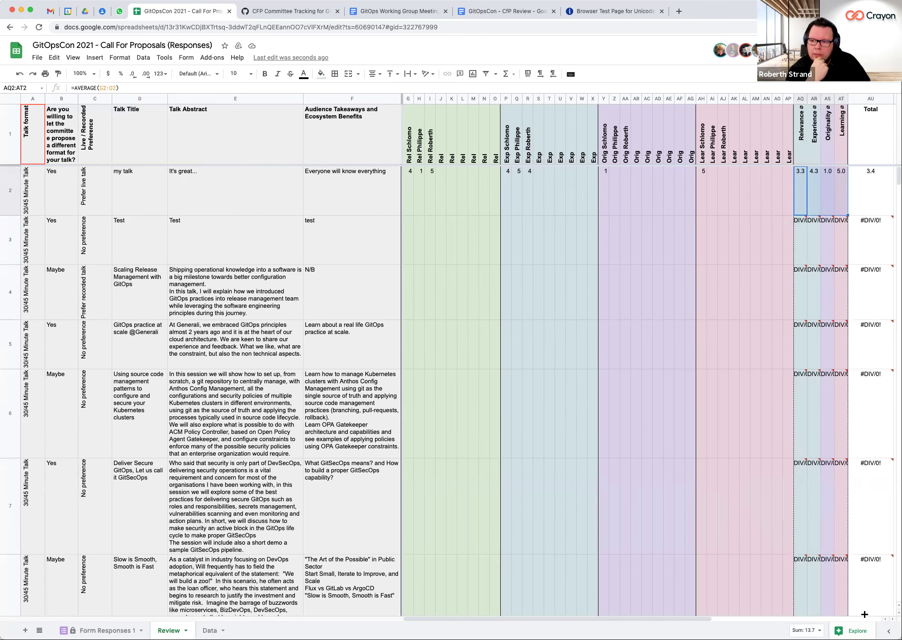
scroll(838, 598, down, 10)
scroll(841, 601, down, 3)
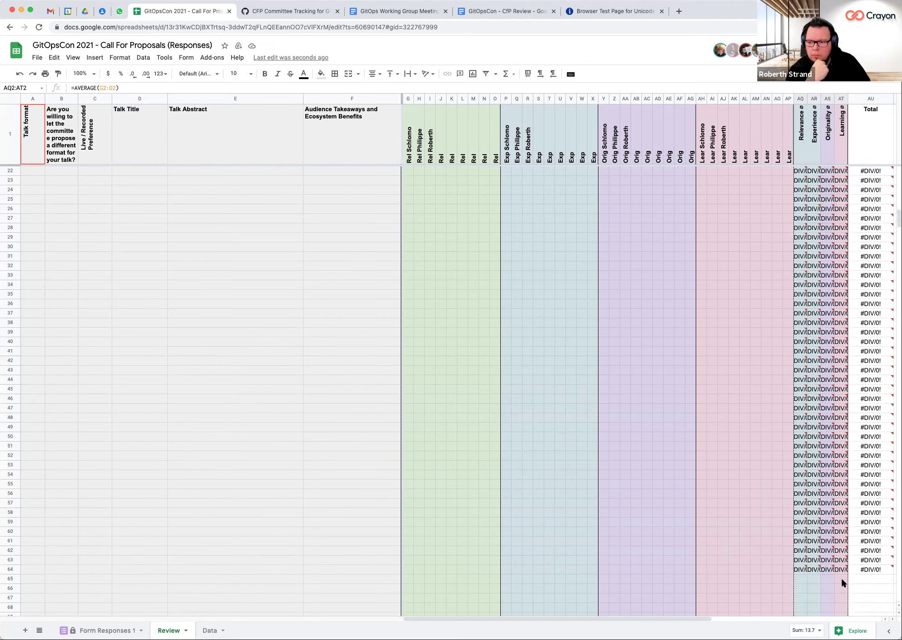
drag(843, 568, 837, 573)
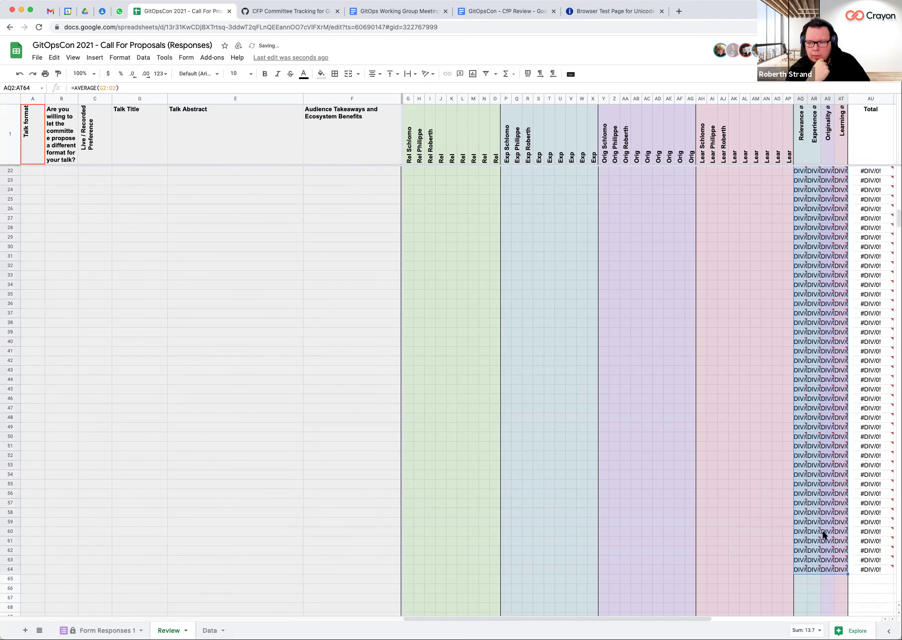
click(736, 421)
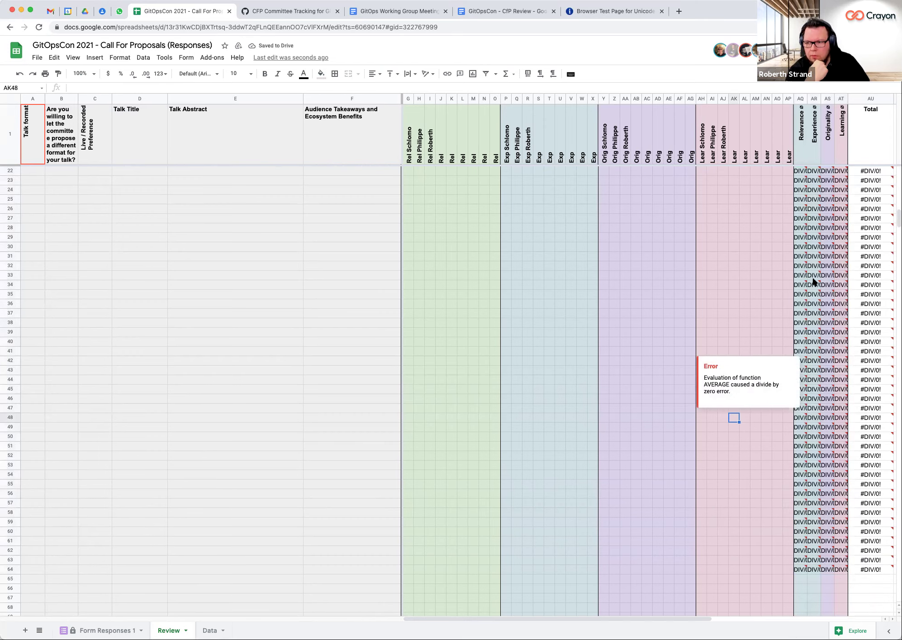
- Start a conditional formatting rule of the colour scale type for the Total cell AU2
scroll(816, 271, up, 10)
scroll(817, 270, down, 5)
scroll(817, 270, down, 6)
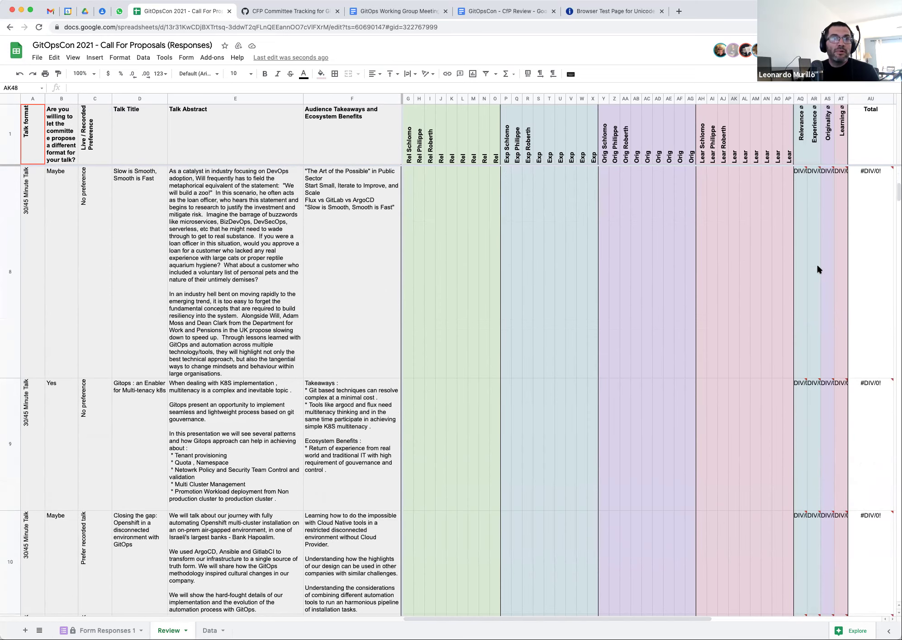
scroll(817, 269, up, 10)
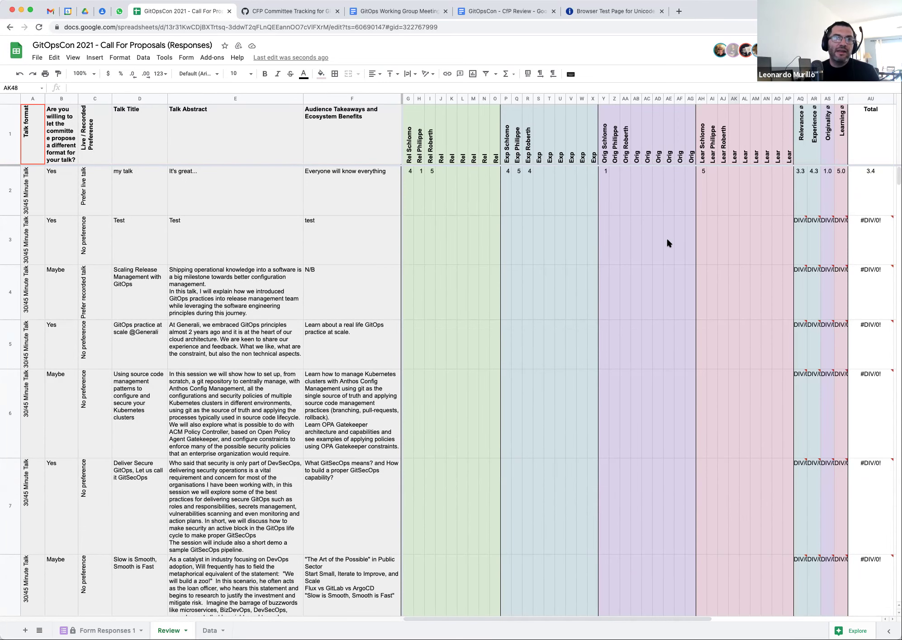
scroll(667, 243, right, 5)
scroll(668, 243, right, 5)
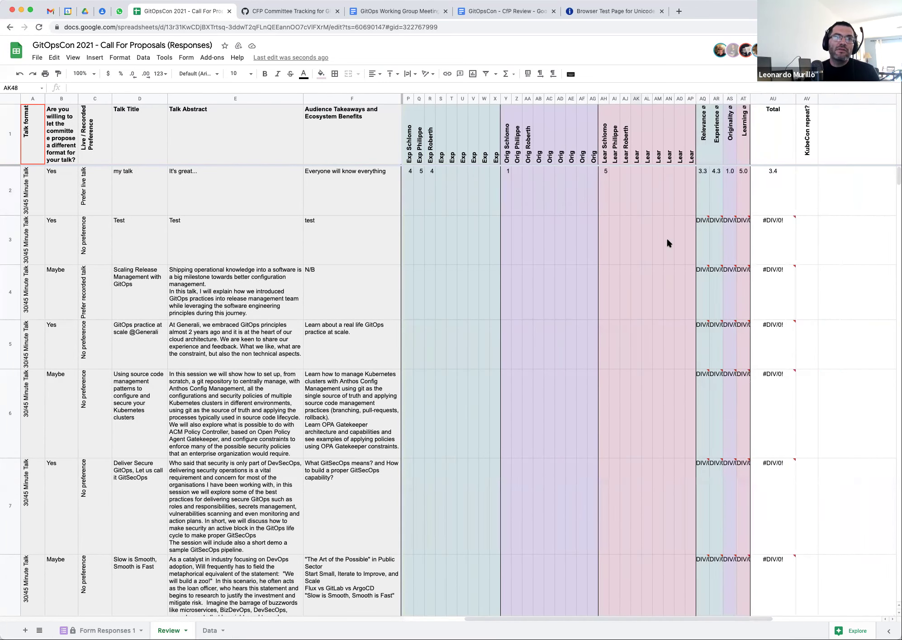
click(729, 176)
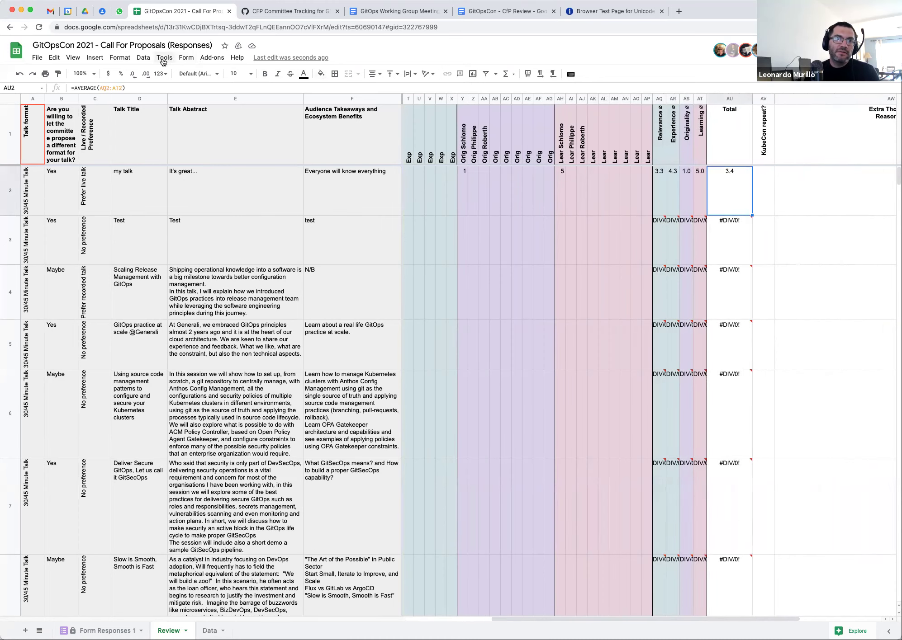
click(143, 57)
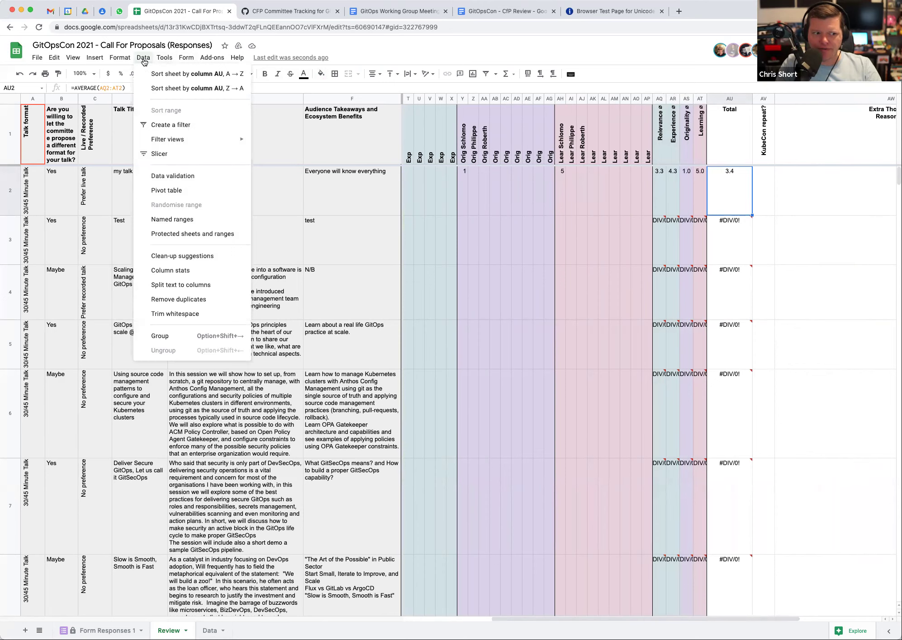
click(143, 59)
click(144, 61)
mouse_move(120, 58)
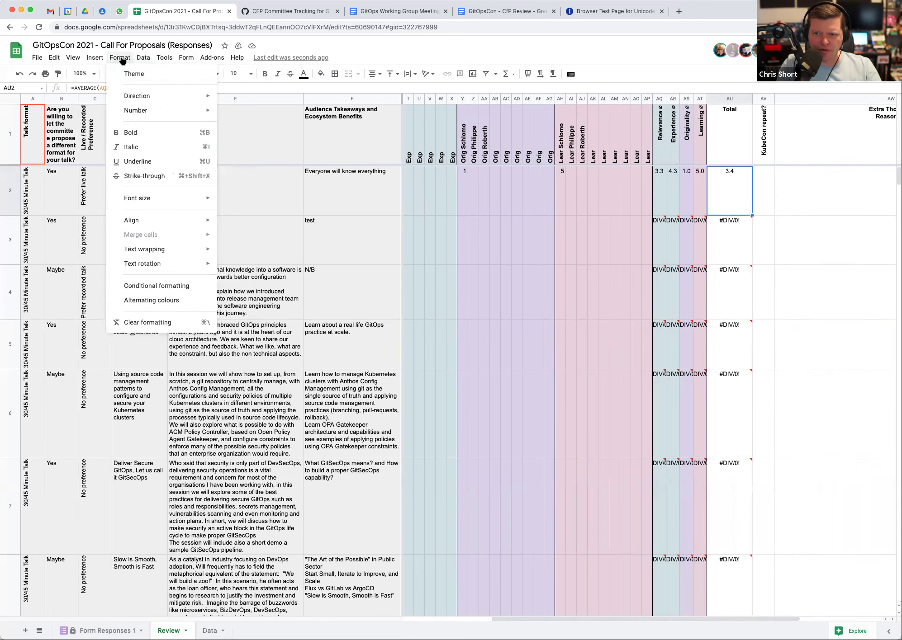
click(149, 287)
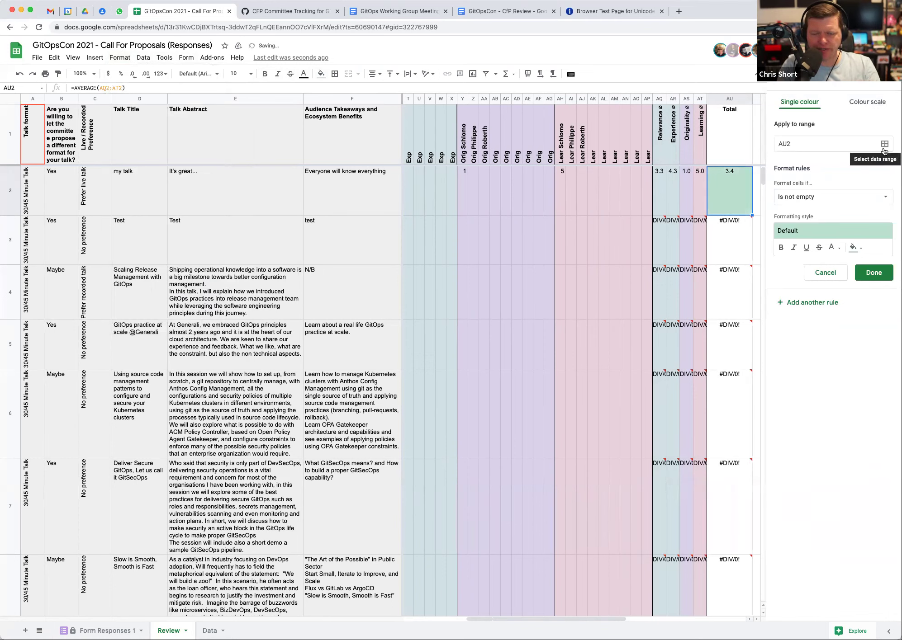
click(858, 104)
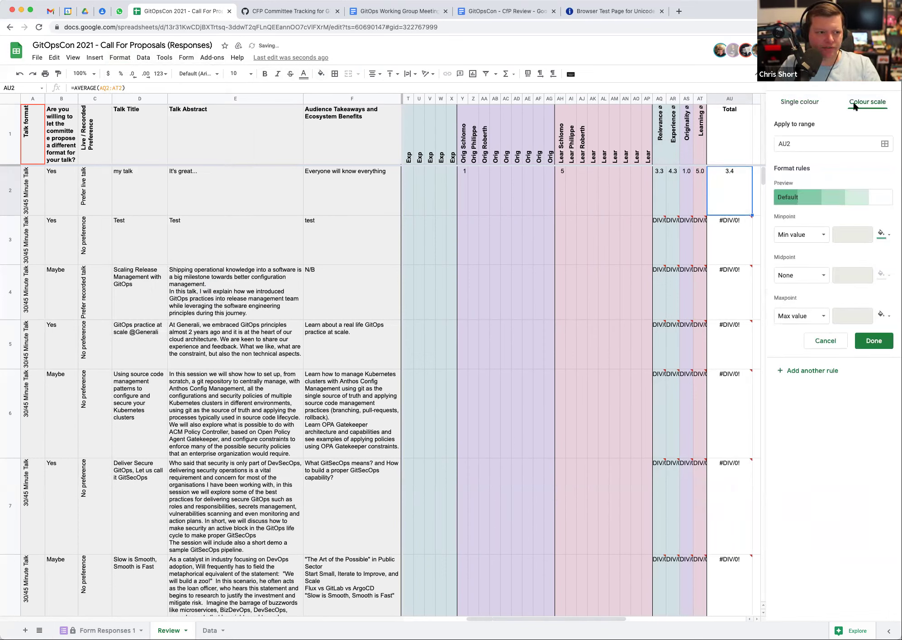
- Set the colour scale's minpoint to the number 1 and its maxpoint to the number 5
click(823, 237)
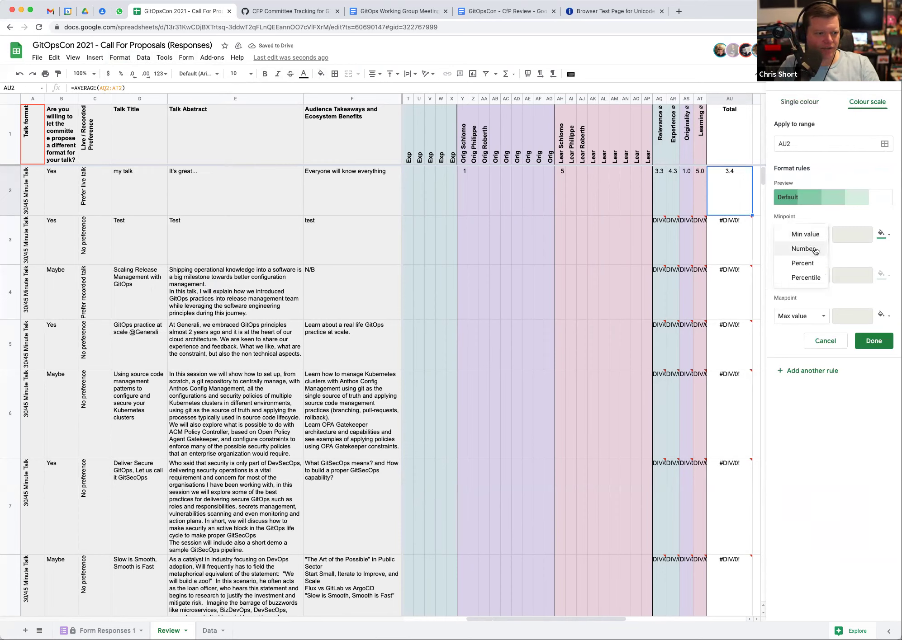
click(804, 248)
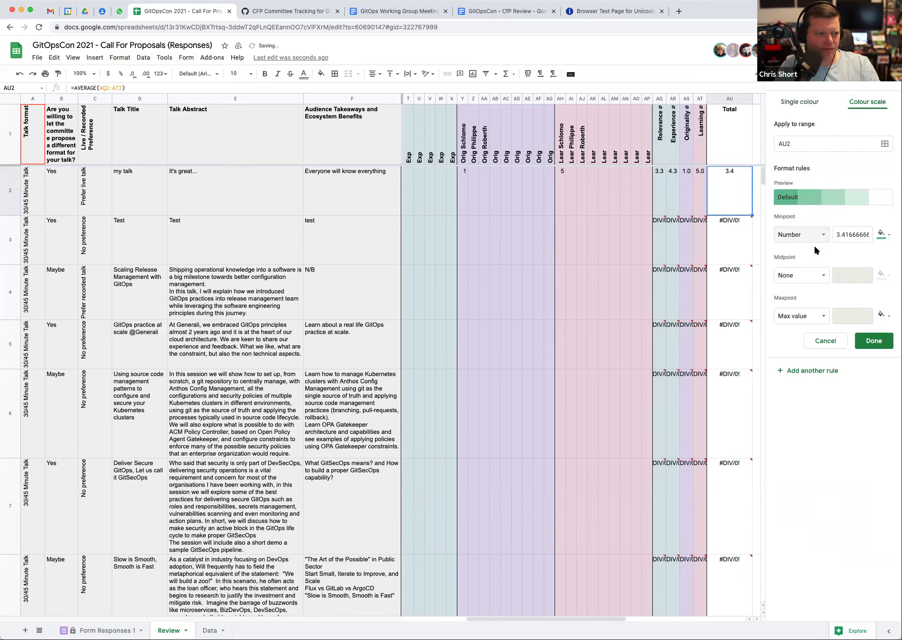
double_click(846, 234)
text(1)
click(818, 315)
click(808, 331)
double_click(840, 318)
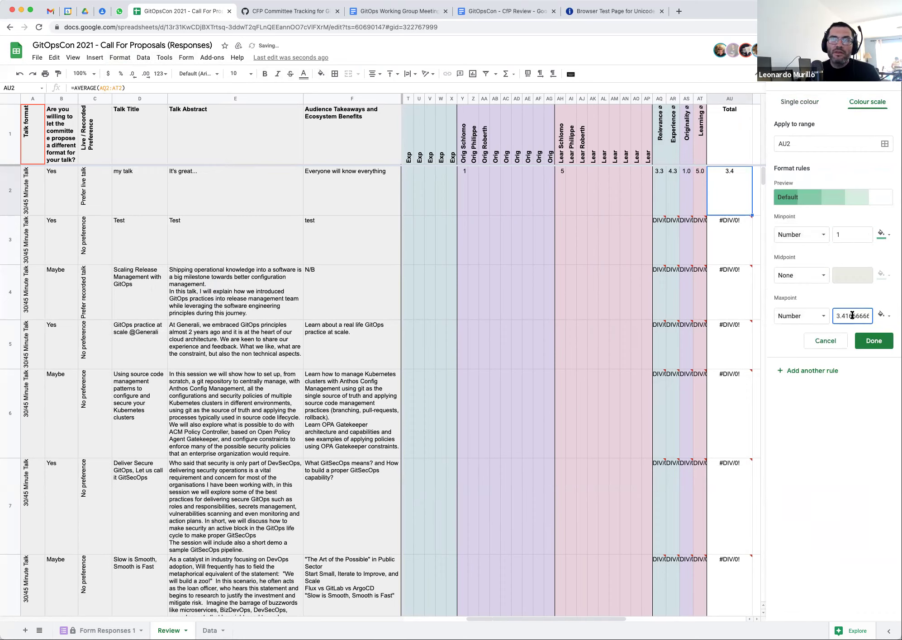
text(5)
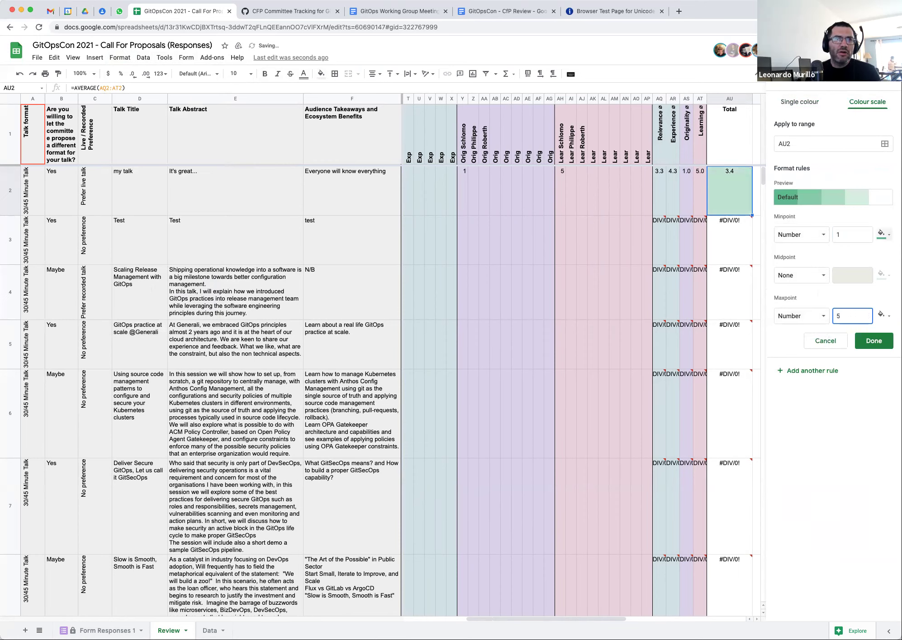
- Colour the scale's minpoint red and its maxpoint bright green
click(883, 234)
click(802, 263)
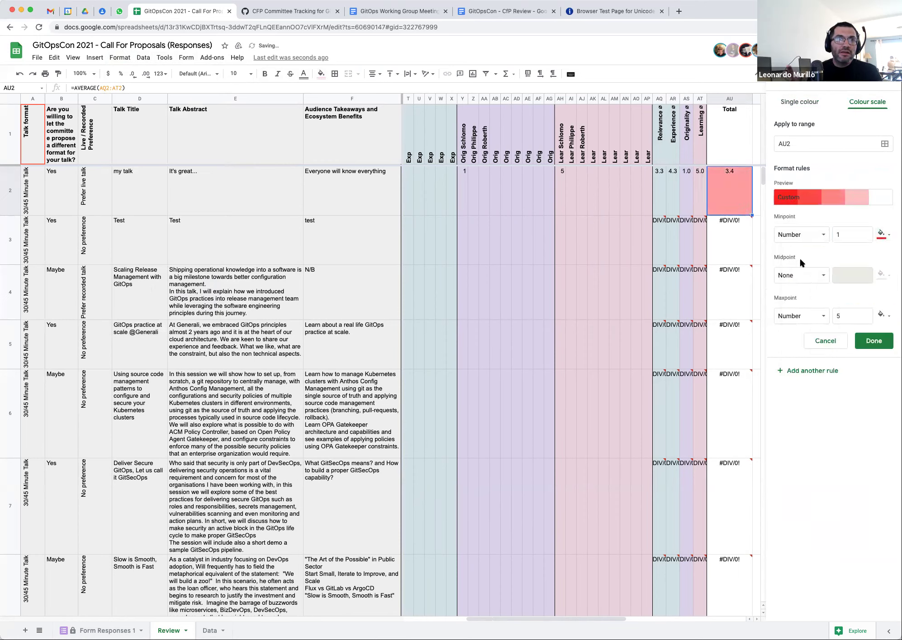
click(881, 315)
click(832, 345)
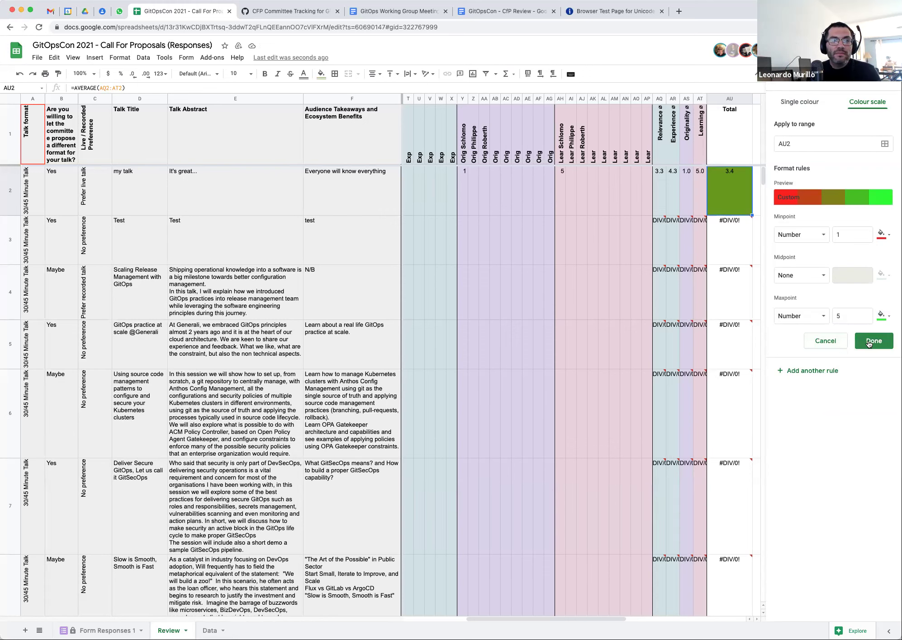
- Extend the colour scale rule to the range AU2:AU, save it and close the conditional formatting rules
click(800, 143)
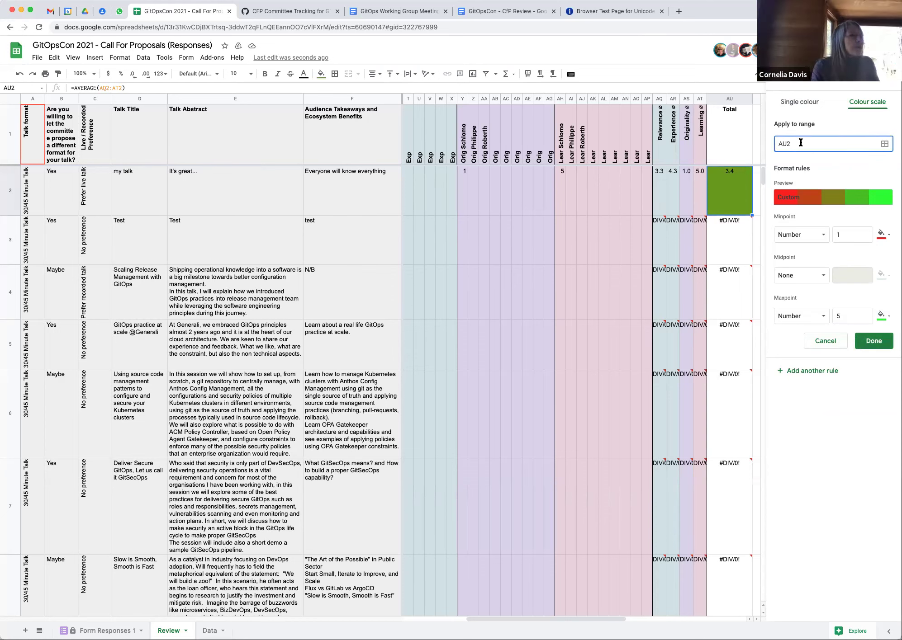
text(:AU)
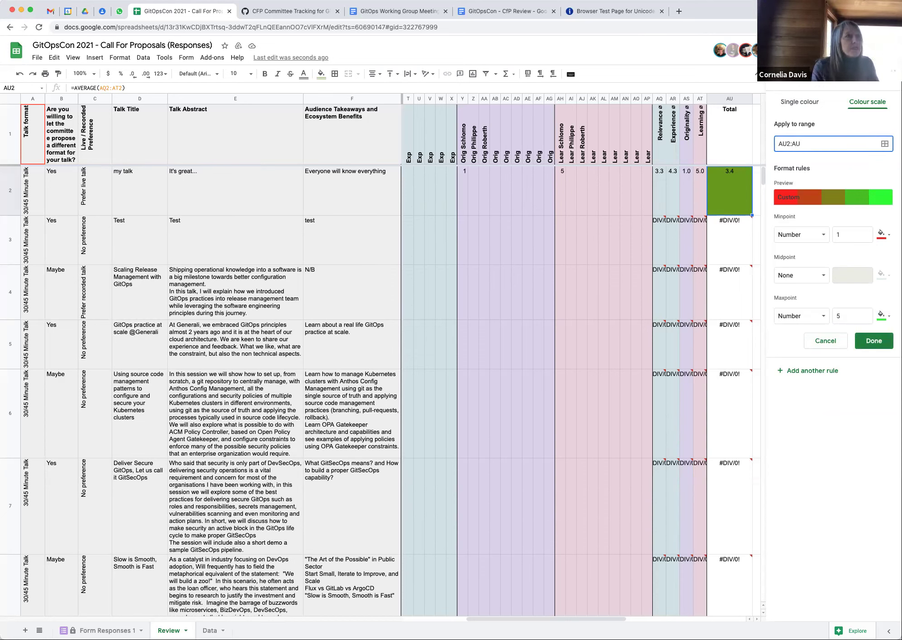
click(837, 289)
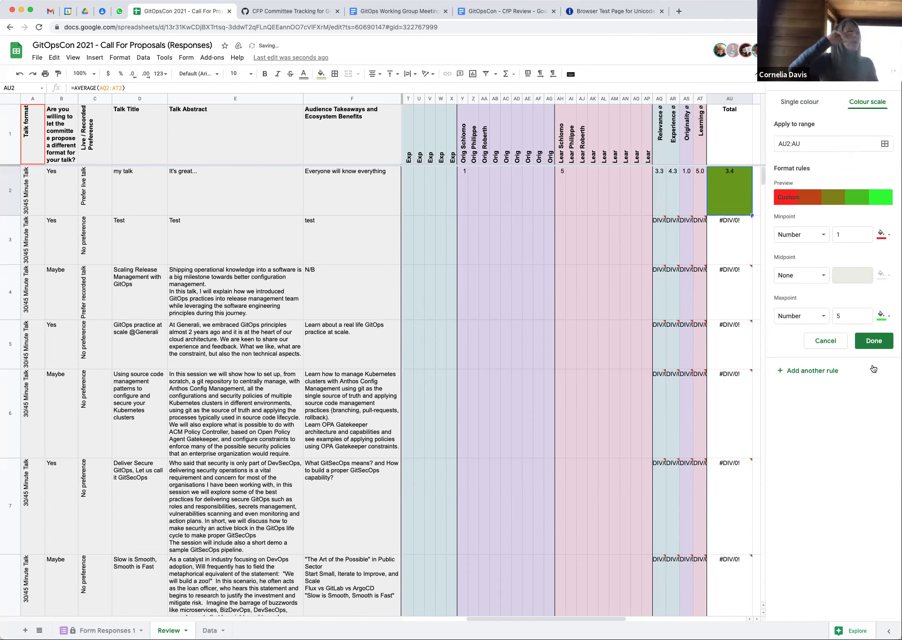
click(873, 341)
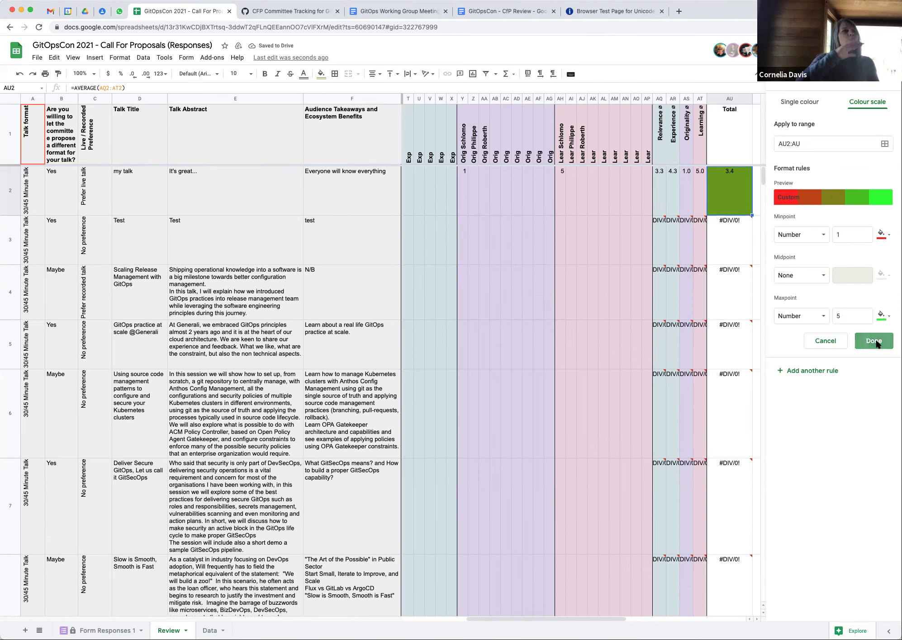
click(735, 242)
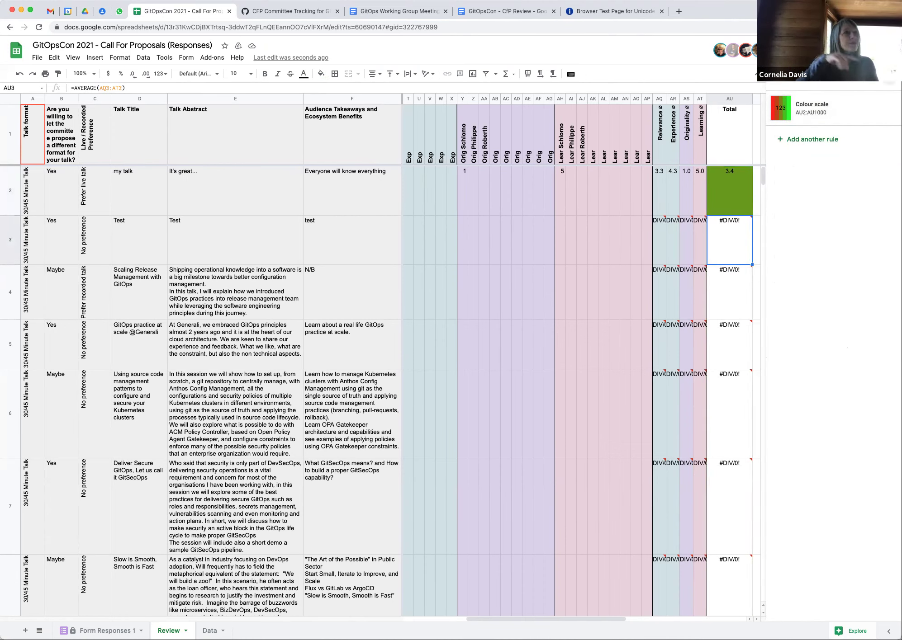
click(890, 76)
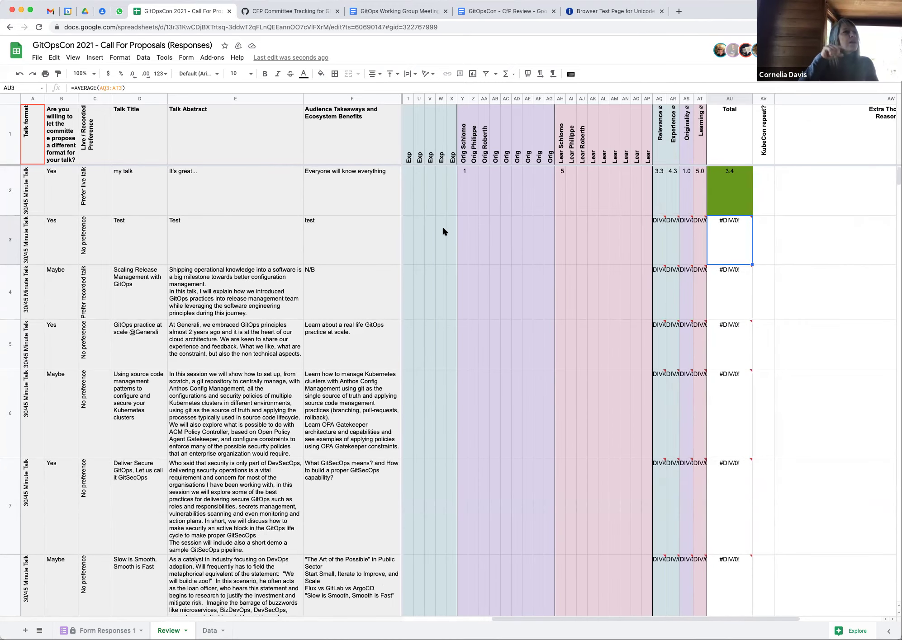
- Enter a test score of 5 in row 3 for the first reviewer under all four criteria, in G3, P3, Y3 and AH3
scroll(448, 232, left, 6)
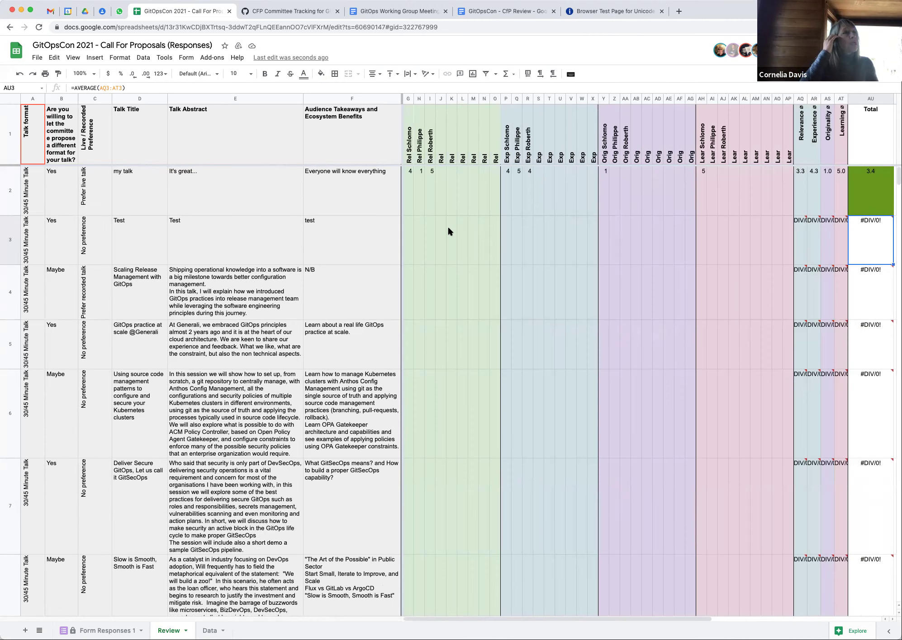
click(407, 227)
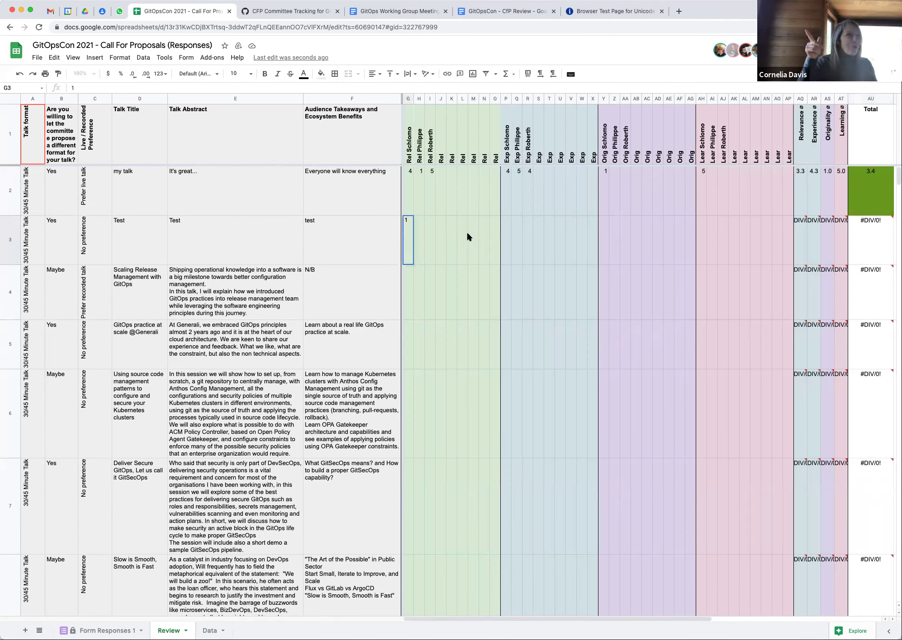
key(Tab)
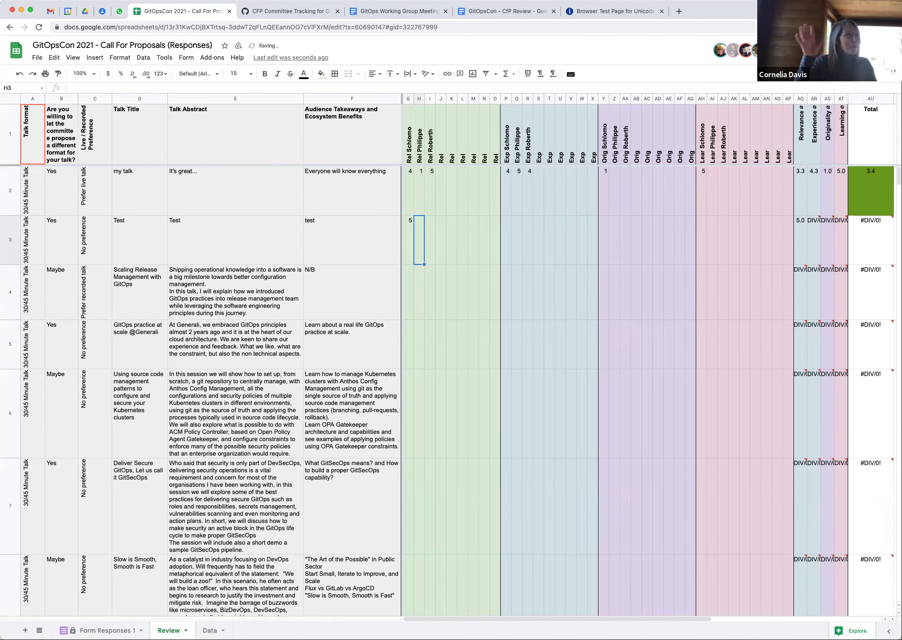
click(503, 231)
text(5)
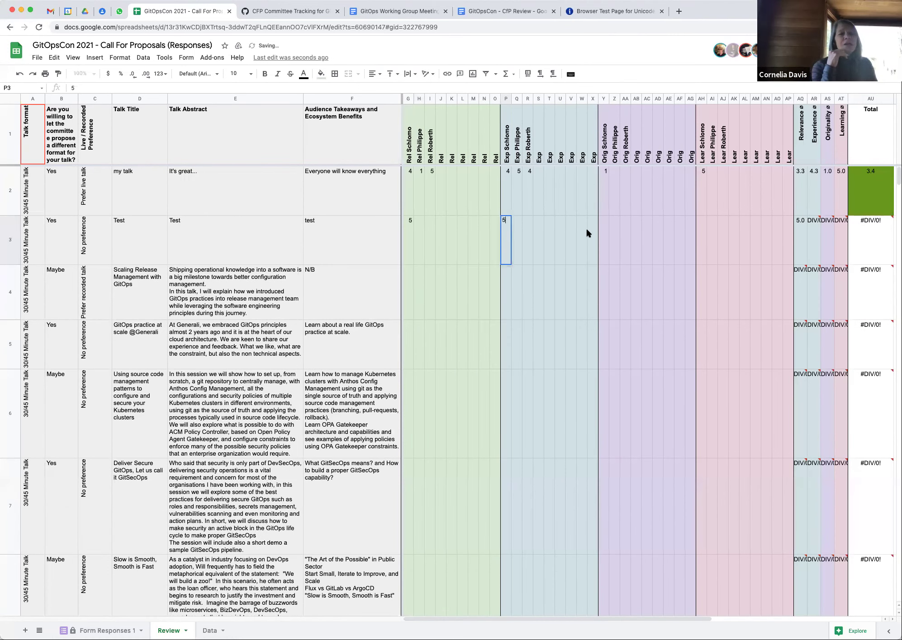
click(604, 230)
text(5)
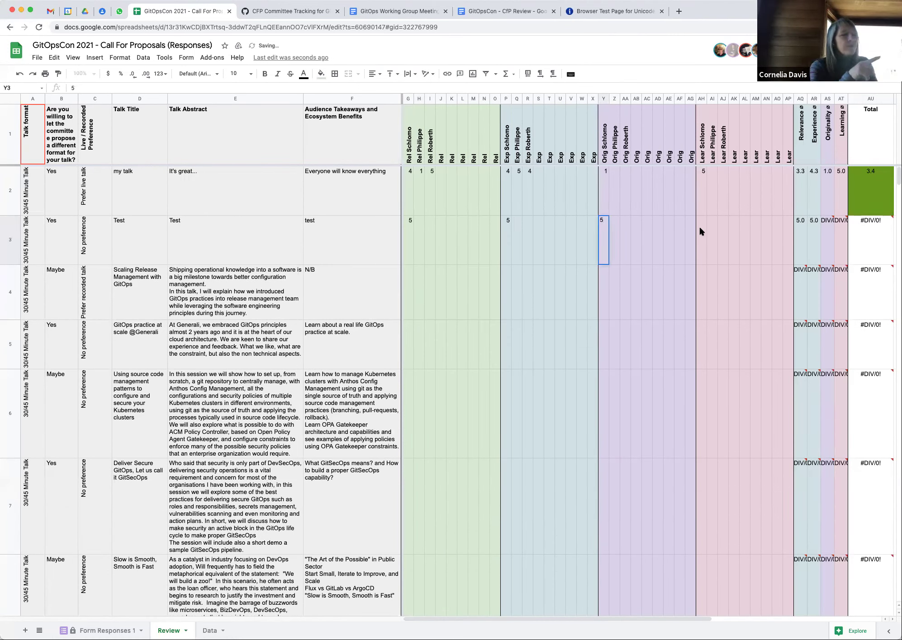
click(700, 232)
text(5)
key(Tab)
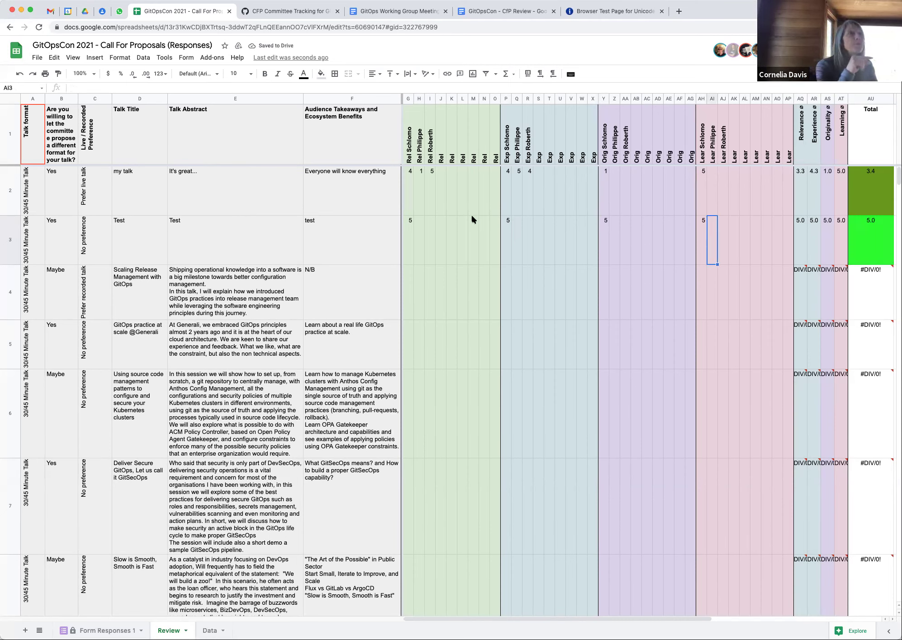
- Centre the contents of all score columns G:AP horizontally
drag(405, 98, 787, 111)
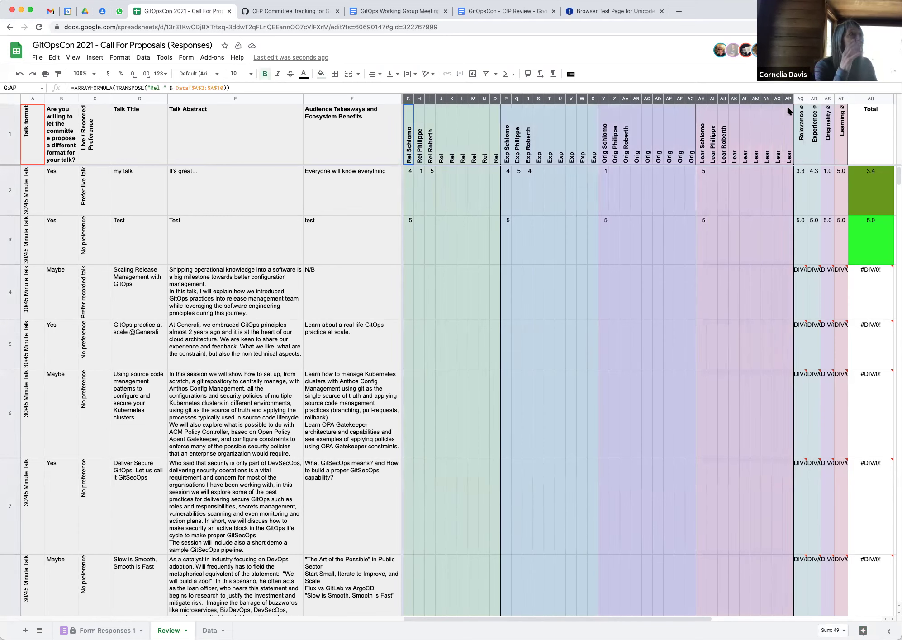
click(375, 74)
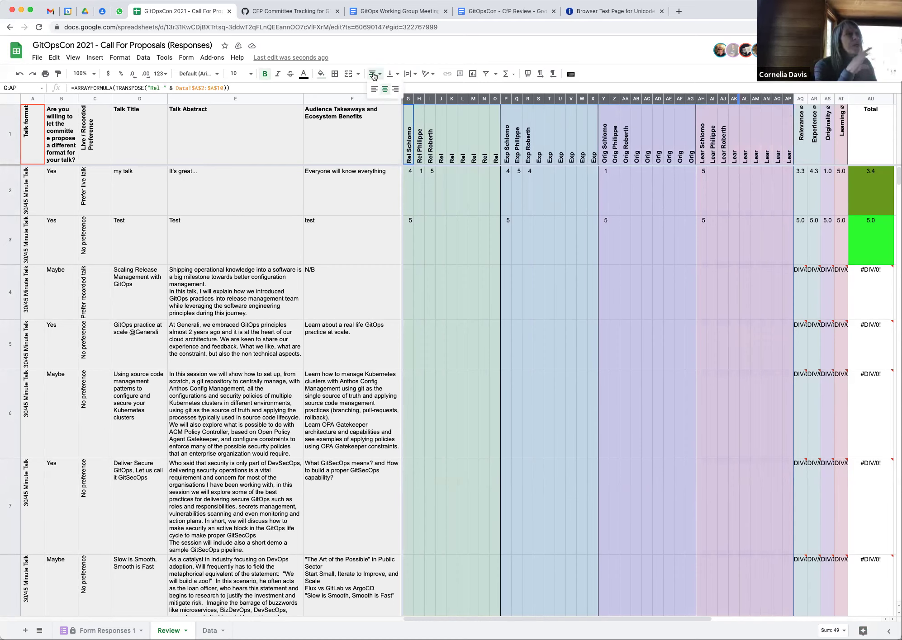
click(385, 89)
click(464, 183)
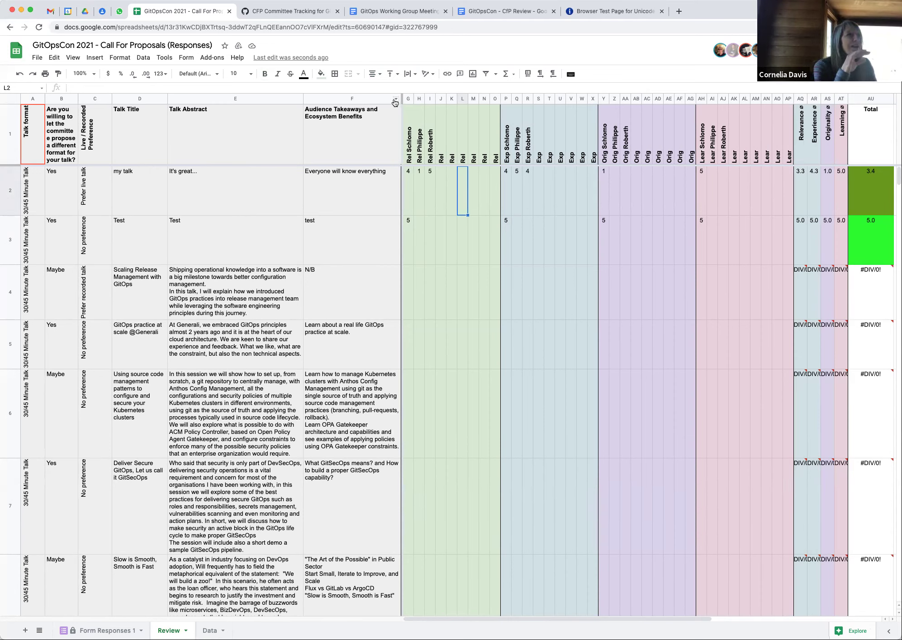
- Apply an inner vertical border between columns F and G
drag(380, 101, 408, 99)
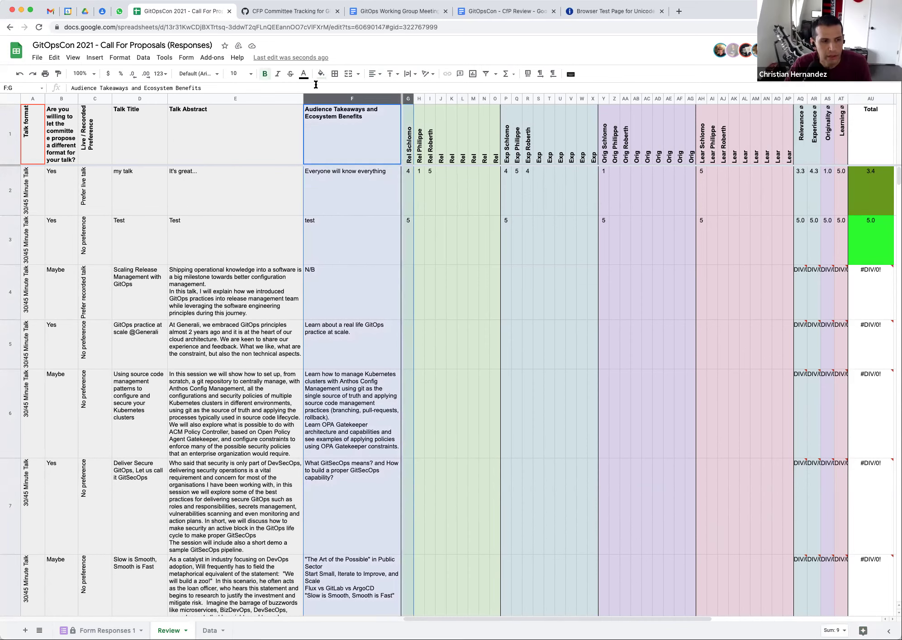
click(334, 74)
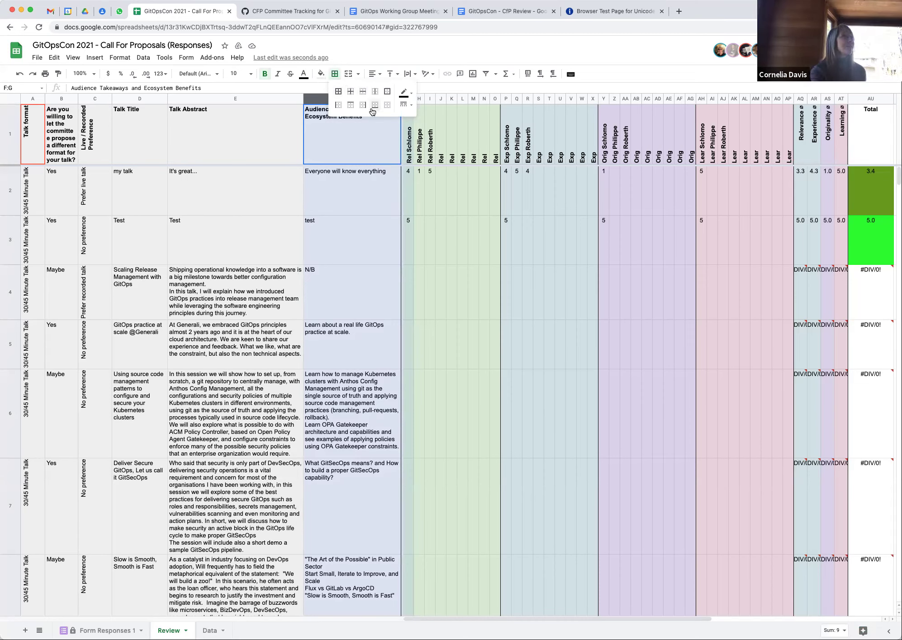
click(376, 92)
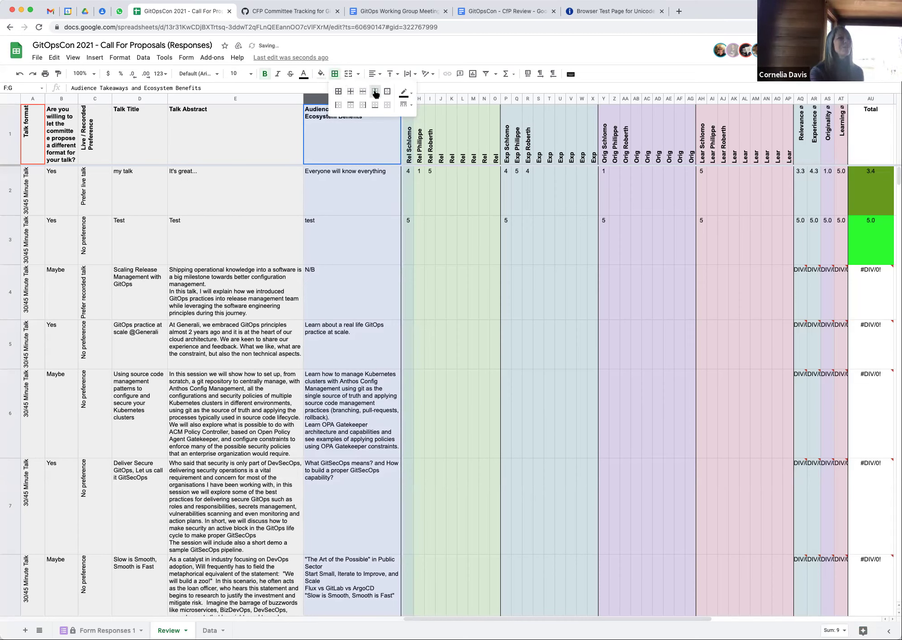
click(430, 141)
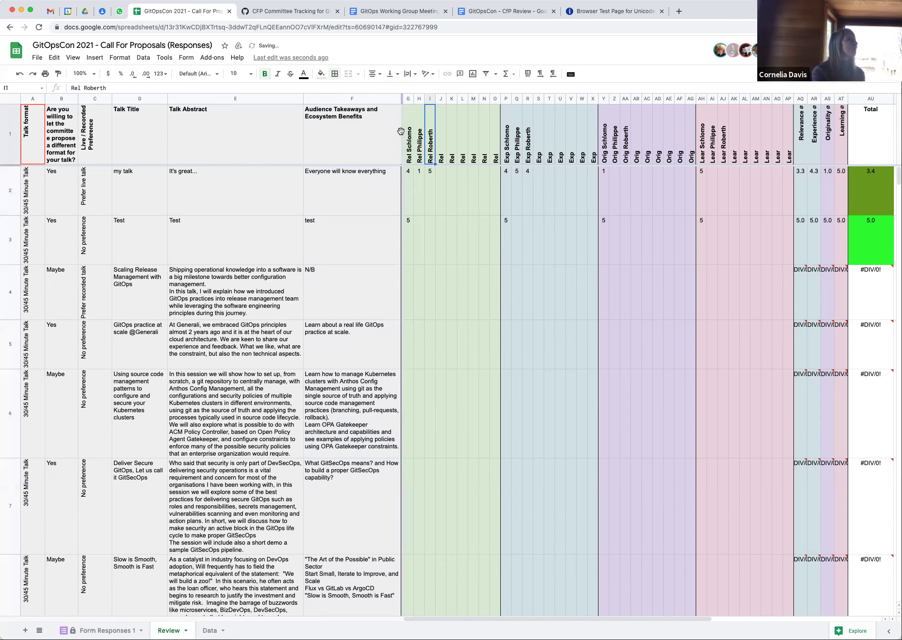
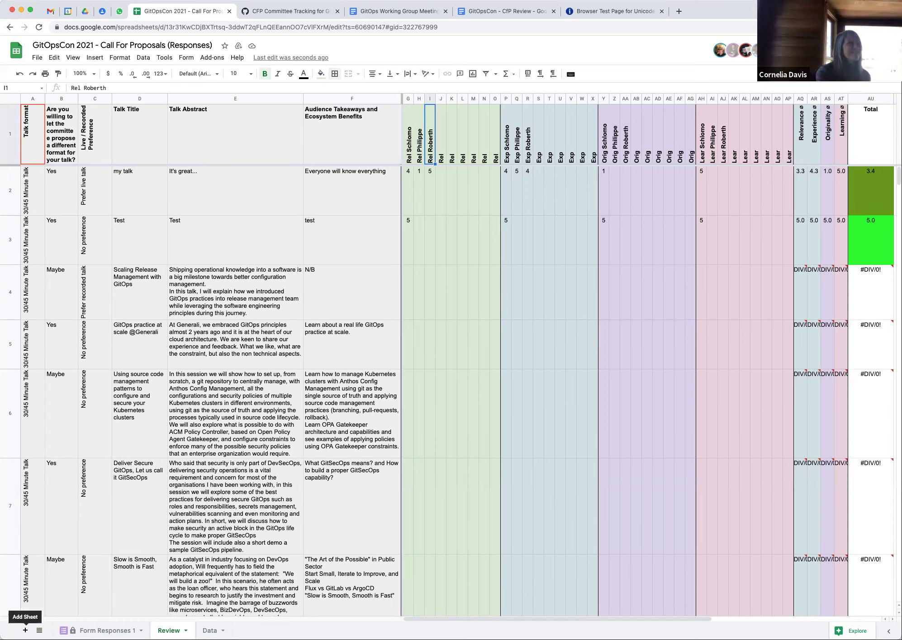
- Add a new sheet after Review and name it Agenda
click(25, 631)
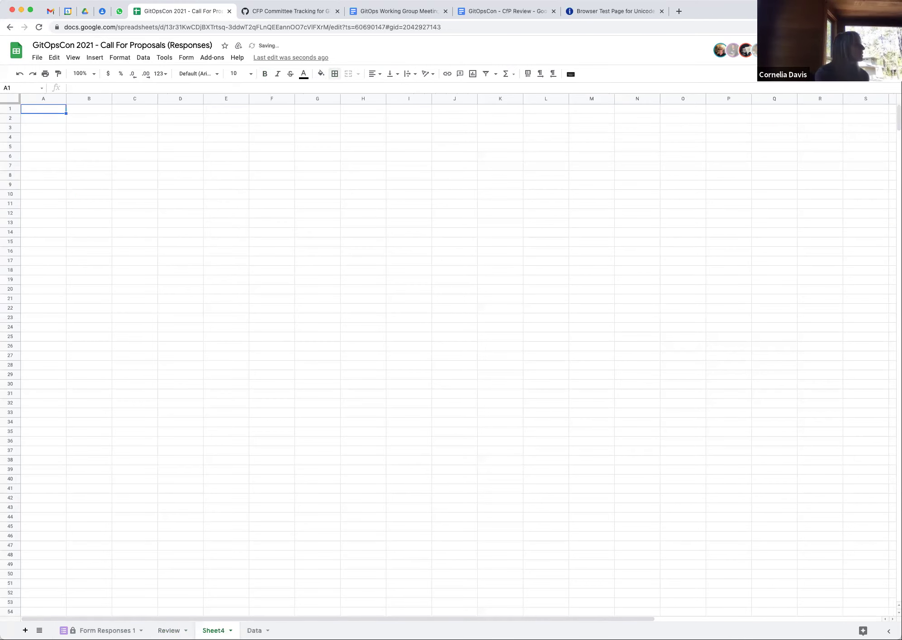
click(230, 631)
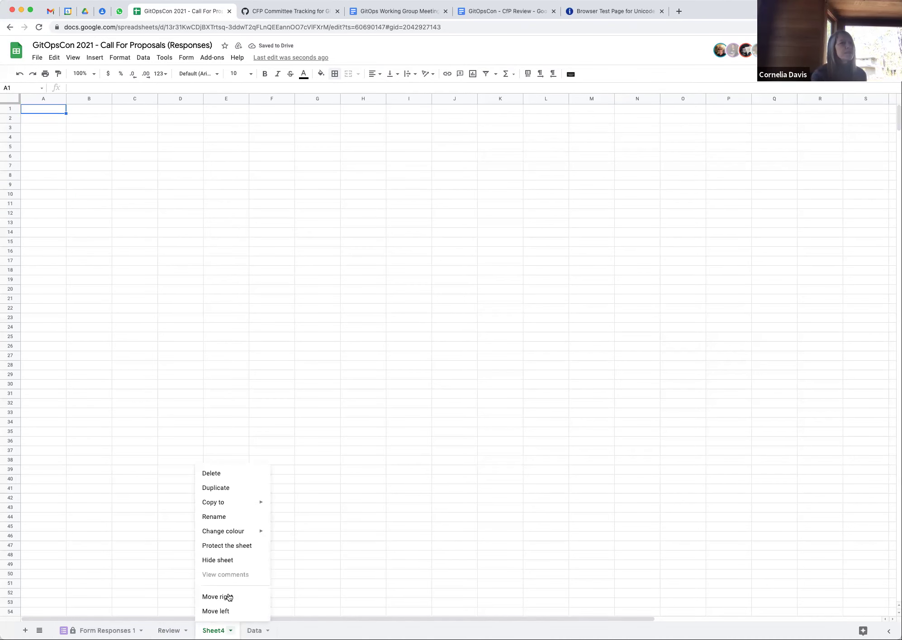
click(221, 519)
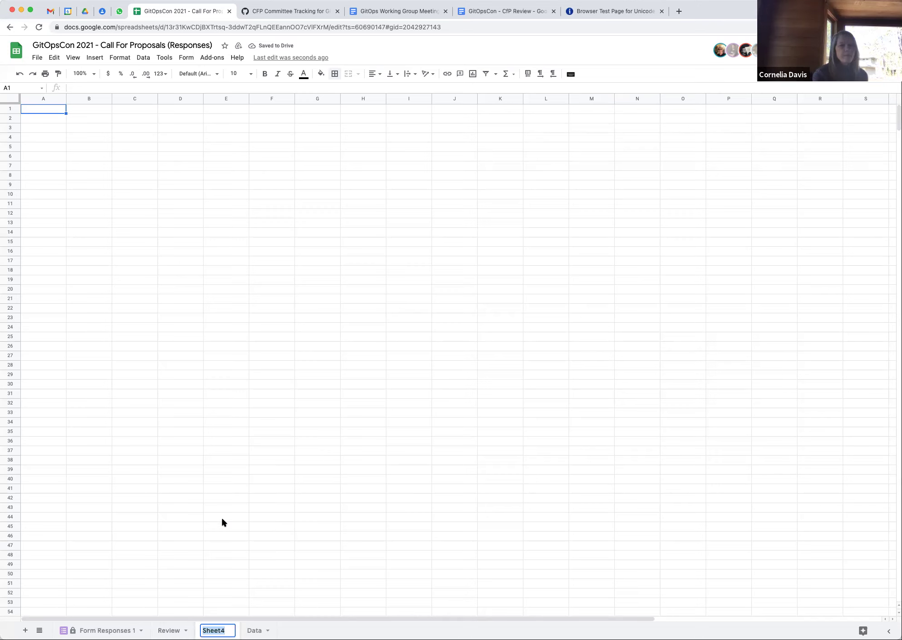
text(Agenda)
key(Return)
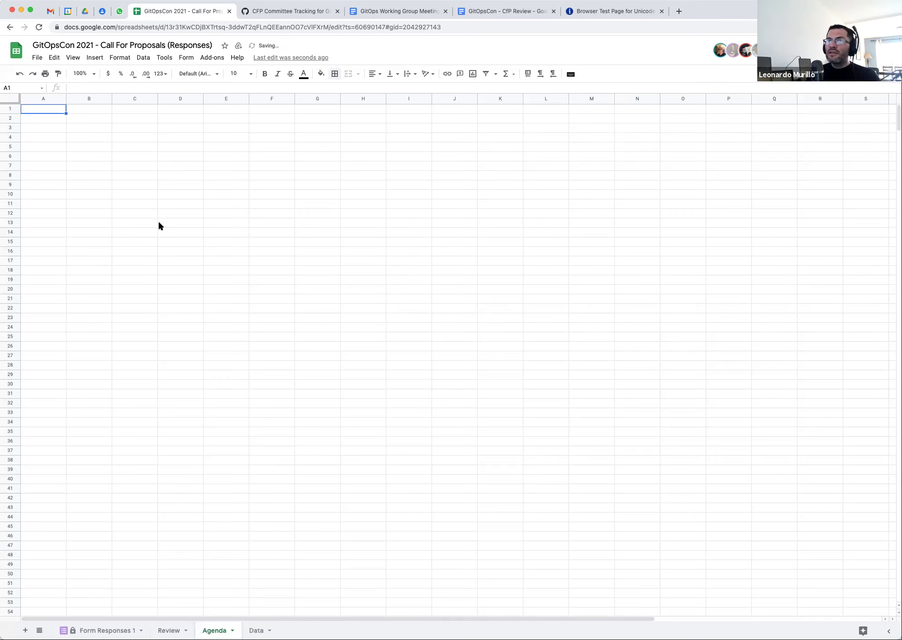
- Freeze row 1 of the Agenda sheet and enter the headers Slot Nr., Start, End and Topic in A1:D1
drag(10, 102, 25, 114)
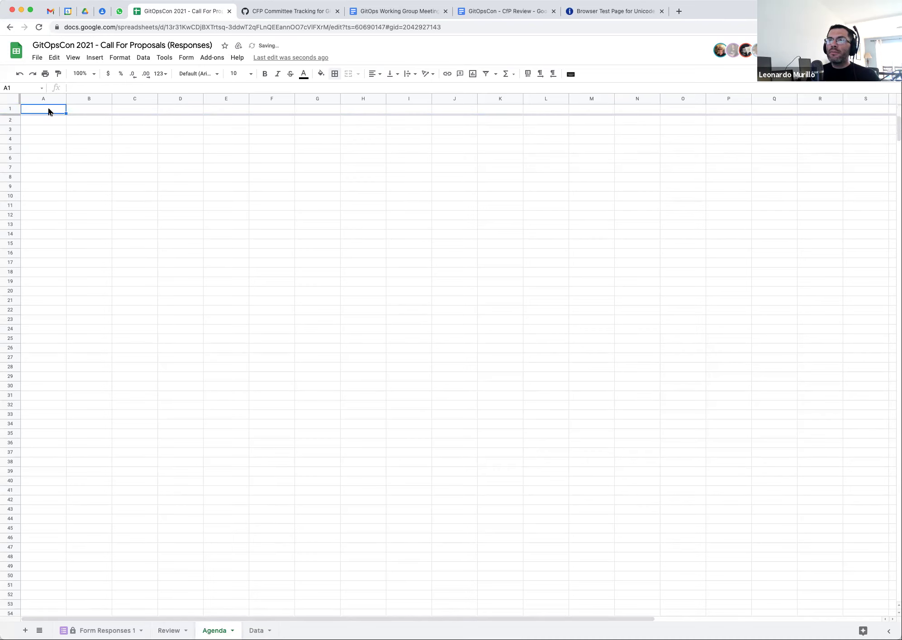
text(Slot Nr.)
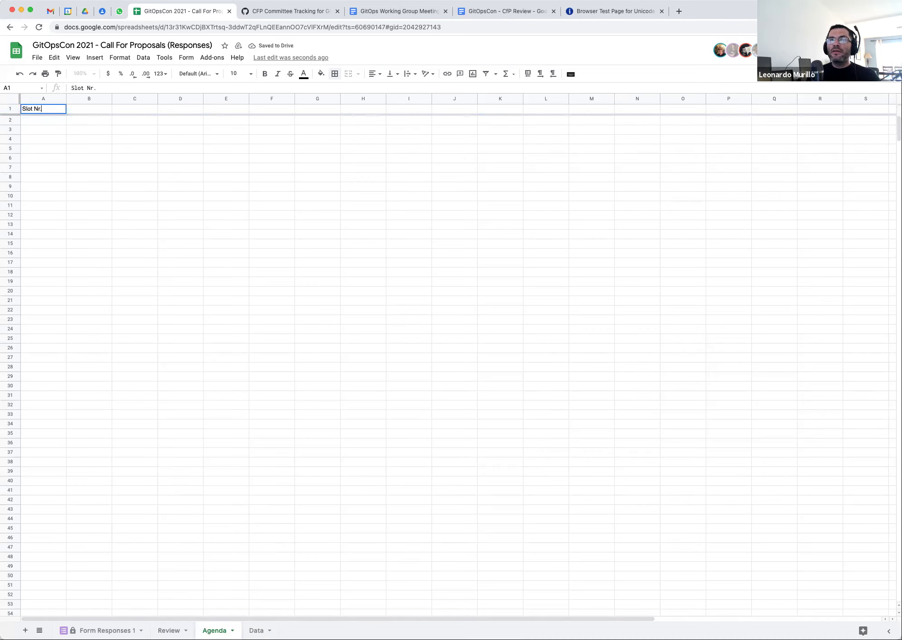
click(89, 109)
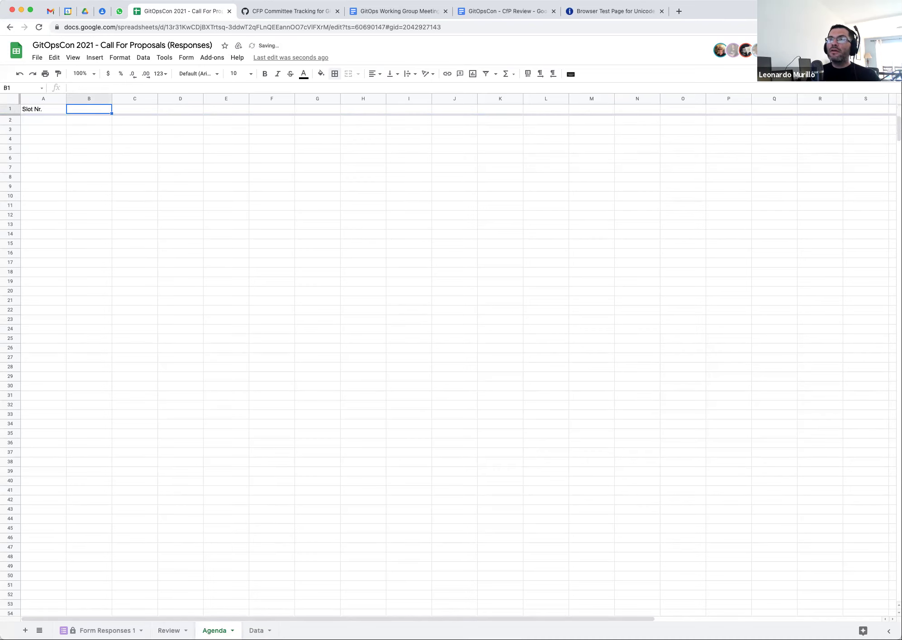
text(Start)
key(Tab)
text(E)
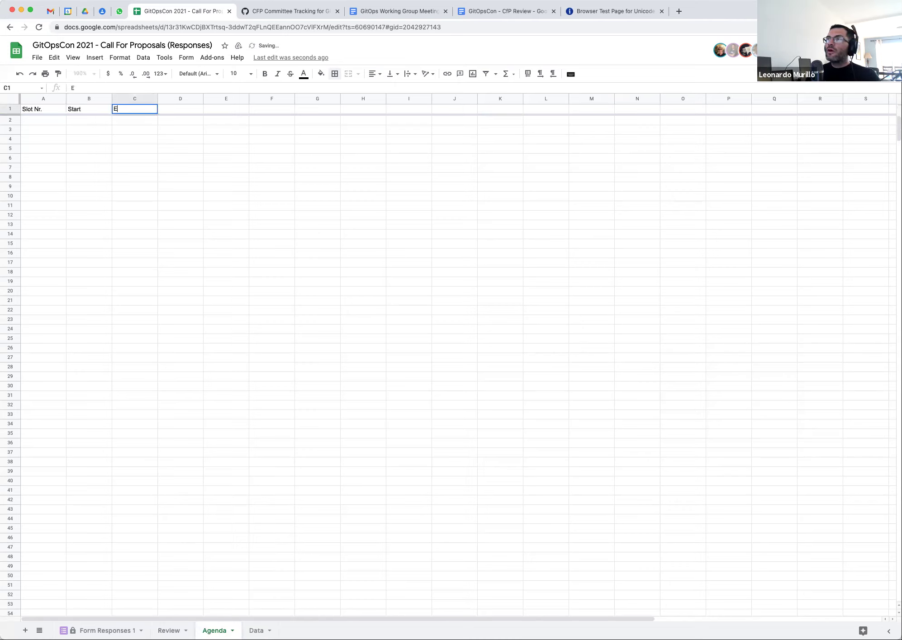
text(nd)
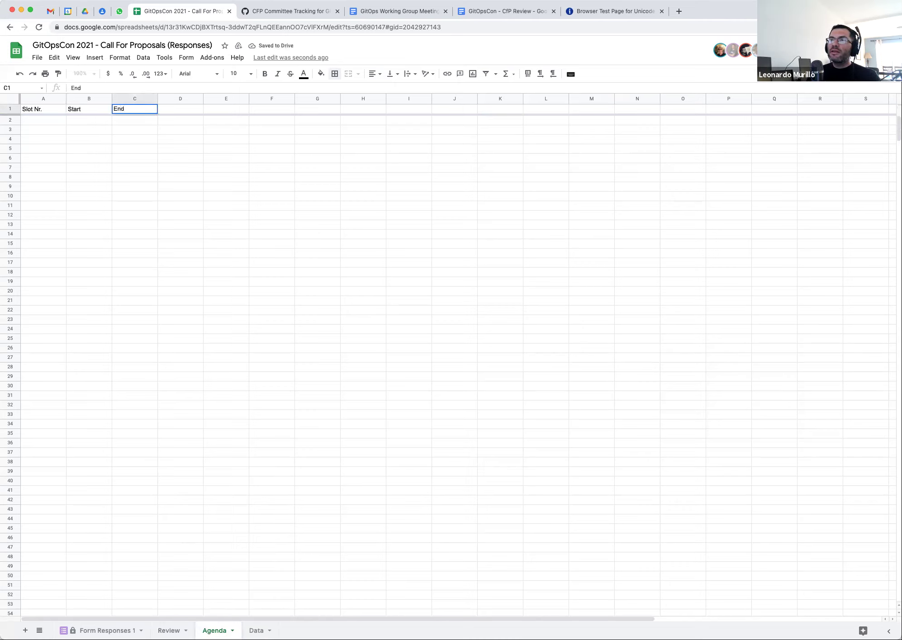
key(Tab)
text(Topi)
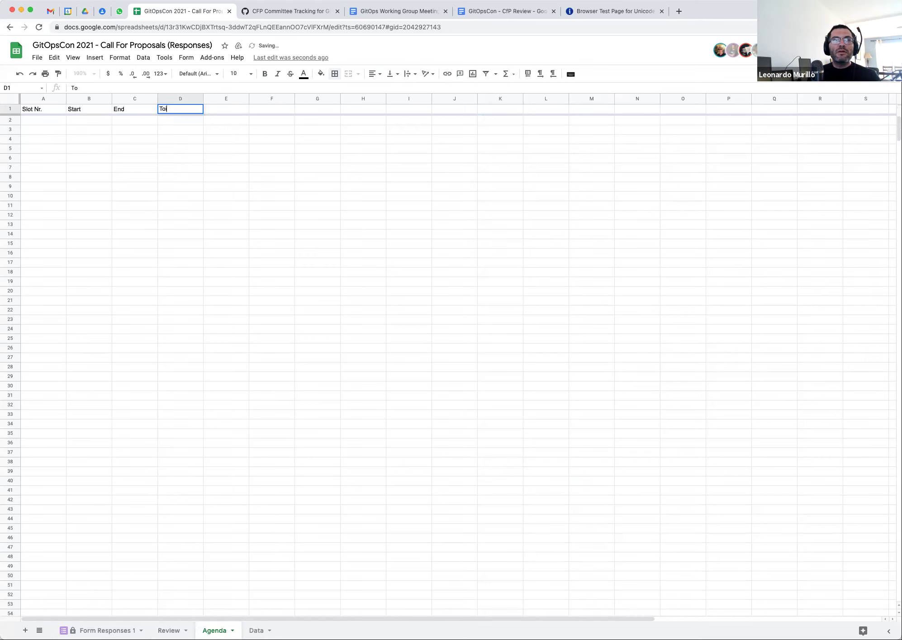
text(c)
key(Tab)
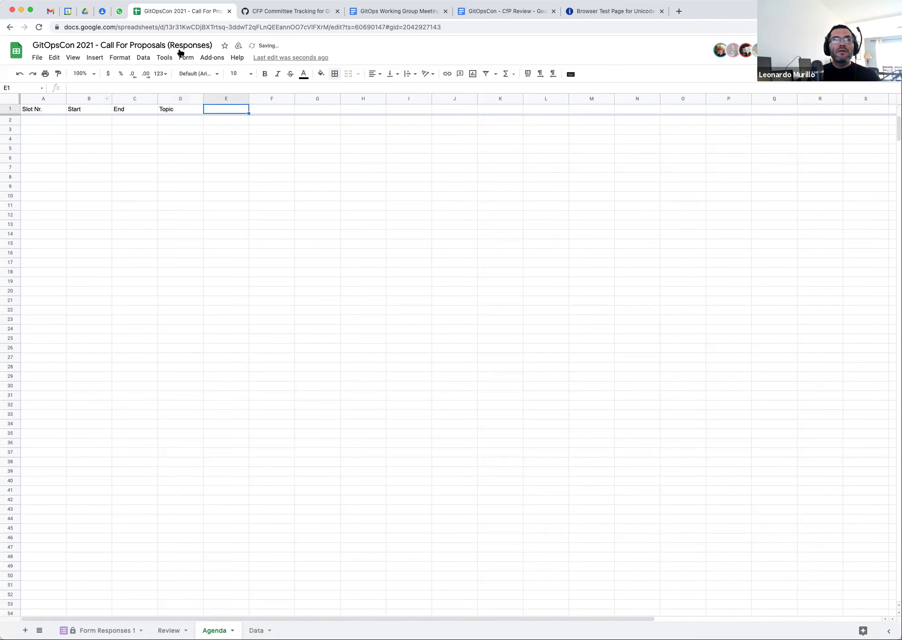
- Switch to the GitOpsCon CfP Review document and read its dates, selection guidelines, grading categories and conflict-of-interest section
click(387, 12)
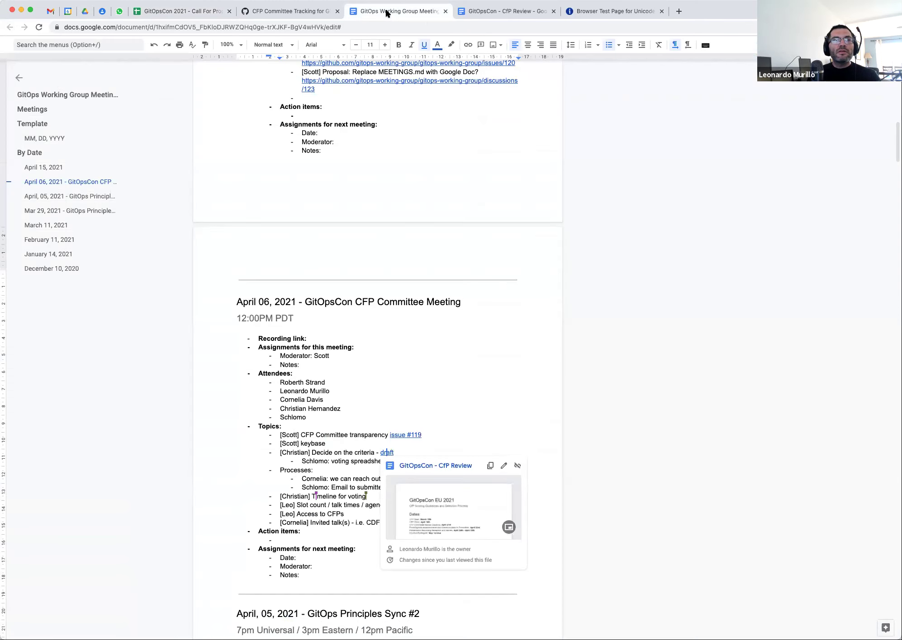
click(491, 12)
scroll(342, 239, down, 15)
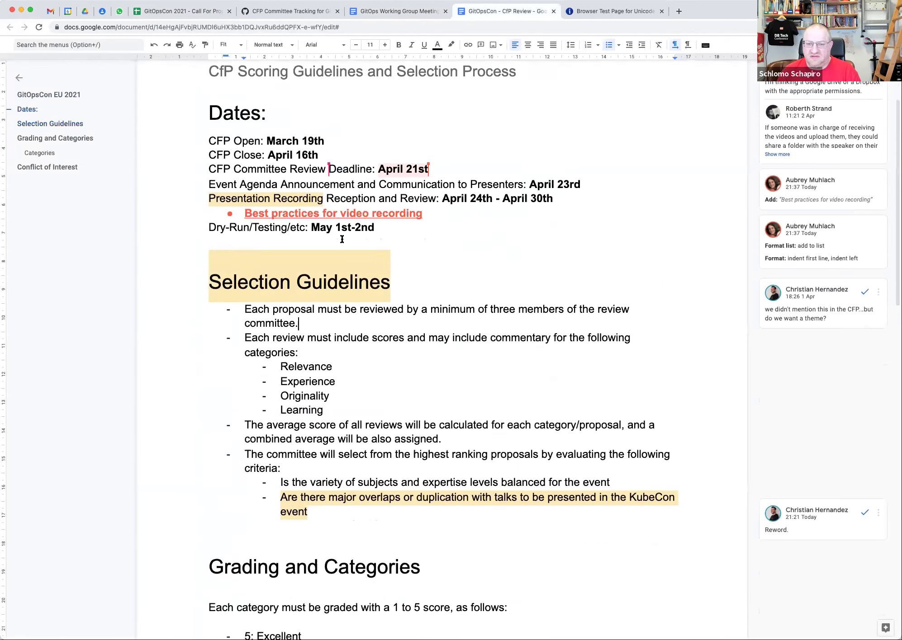
scroll(342, 239, down, 8)
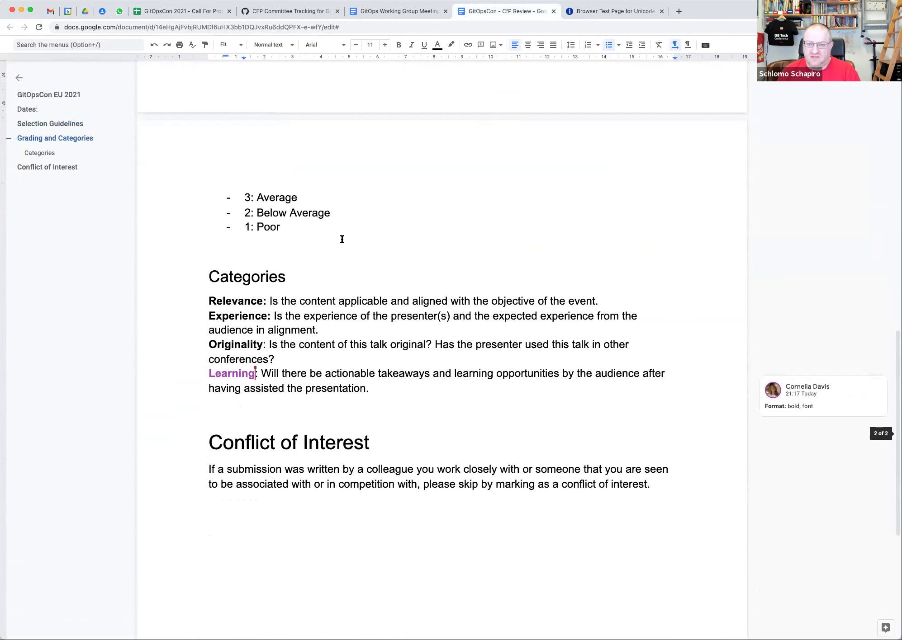
scroll(342, 239, up, 20)
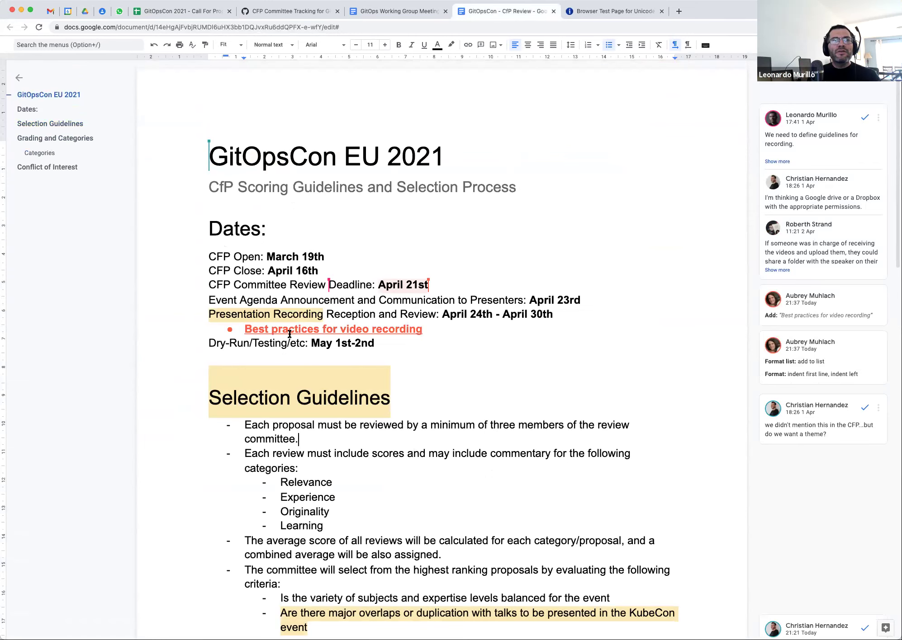
click(329, 284)
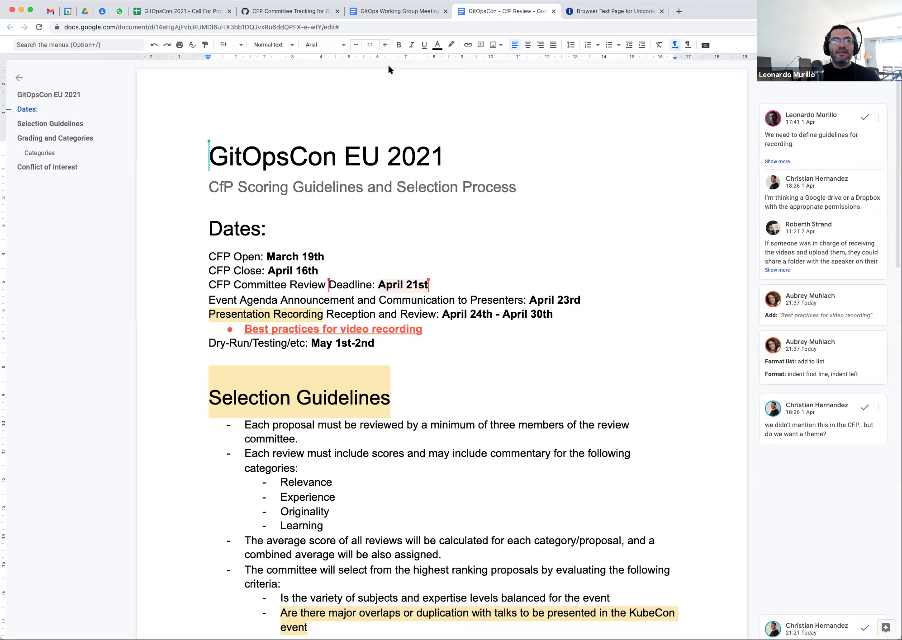
- Back in the Agenda sheet, fill row 2 with start 10:00, end 10:15 and topic Opening Remarks, and widen column D to fit
click(173, 14)
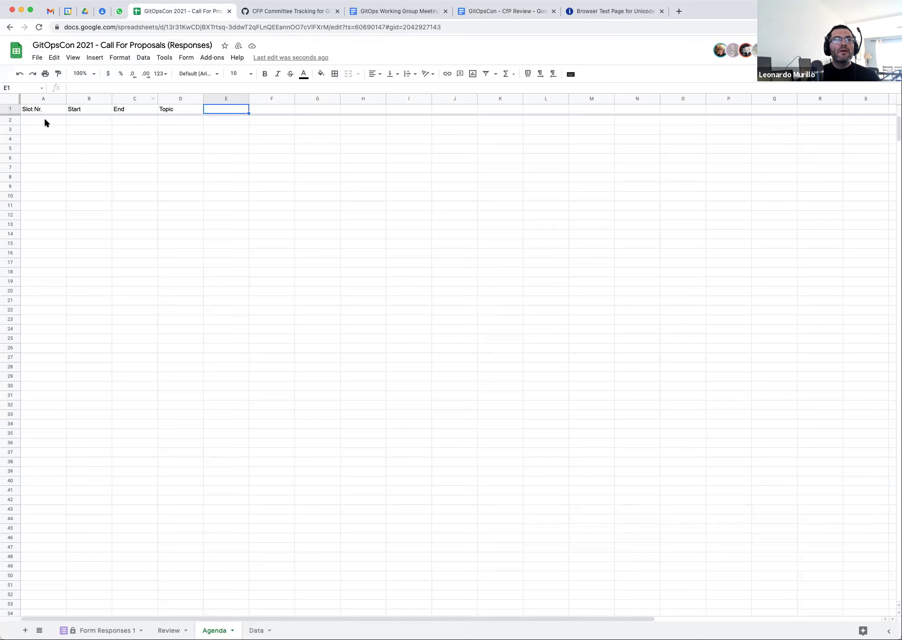
click(76, 121)
text(10:00)
key(Tab)
text(1)
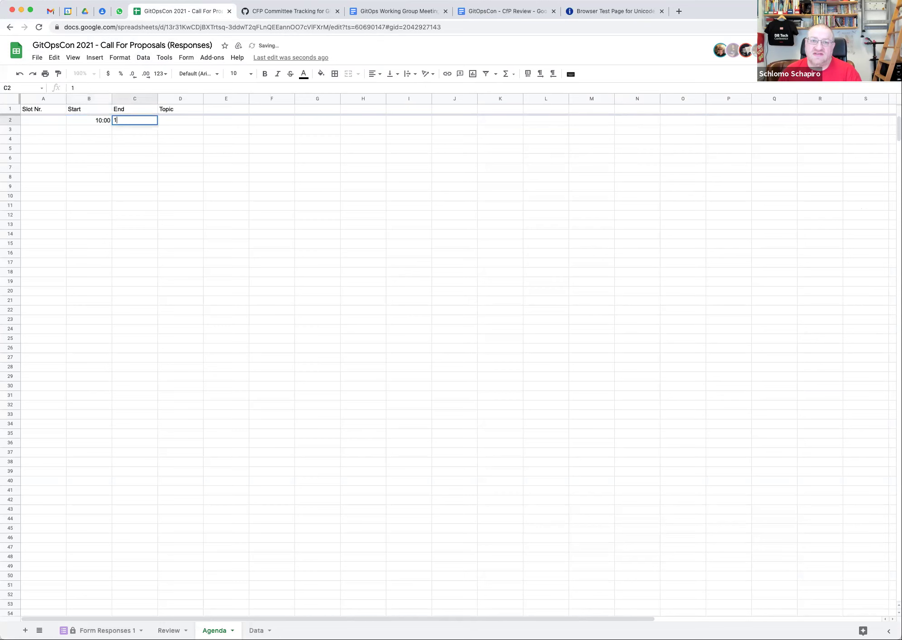
text(0:15)
key(Tab)
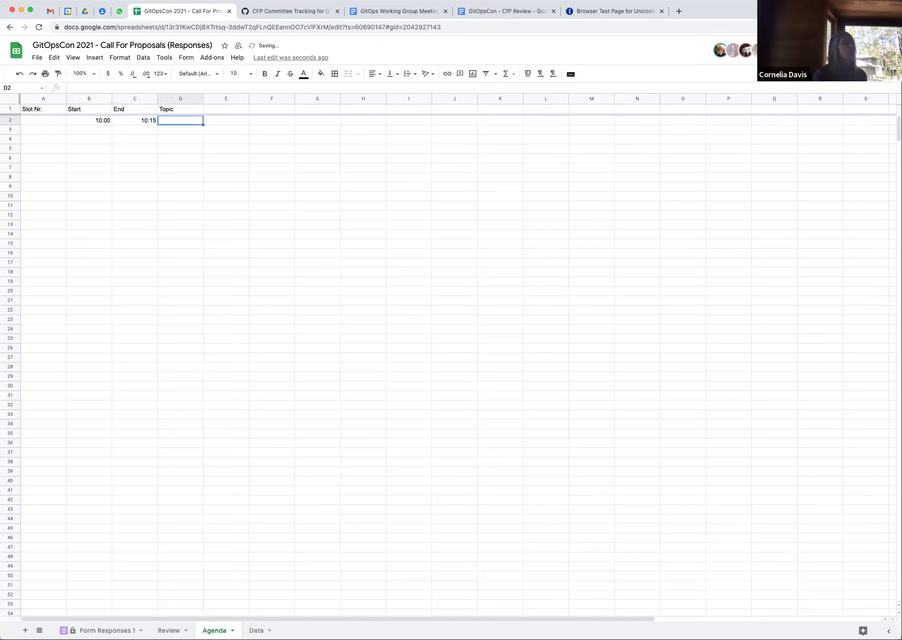
text(Opening Remarks)
key(Return)
drag(202, 98, 212, 129)
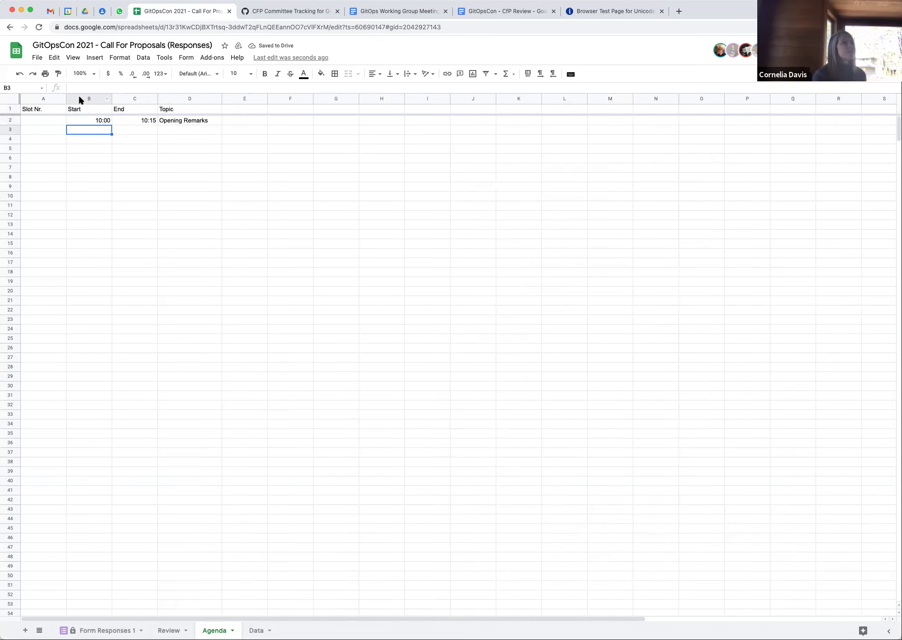
- Centre the contents of columns A:F horizontally
drag(37, 99, 307, 98)
click(378, 73)
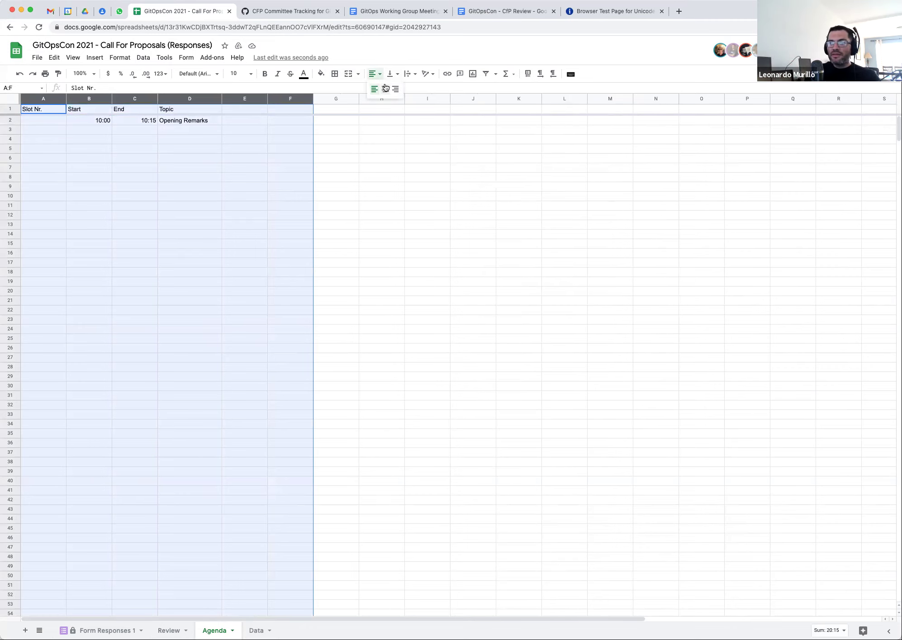
click(387, 87)
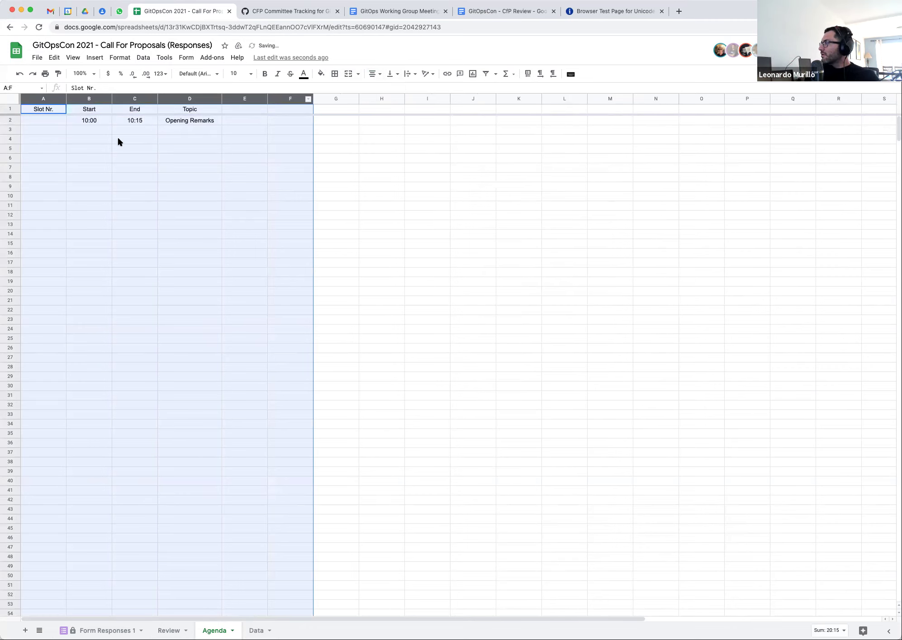
click(118, 141)
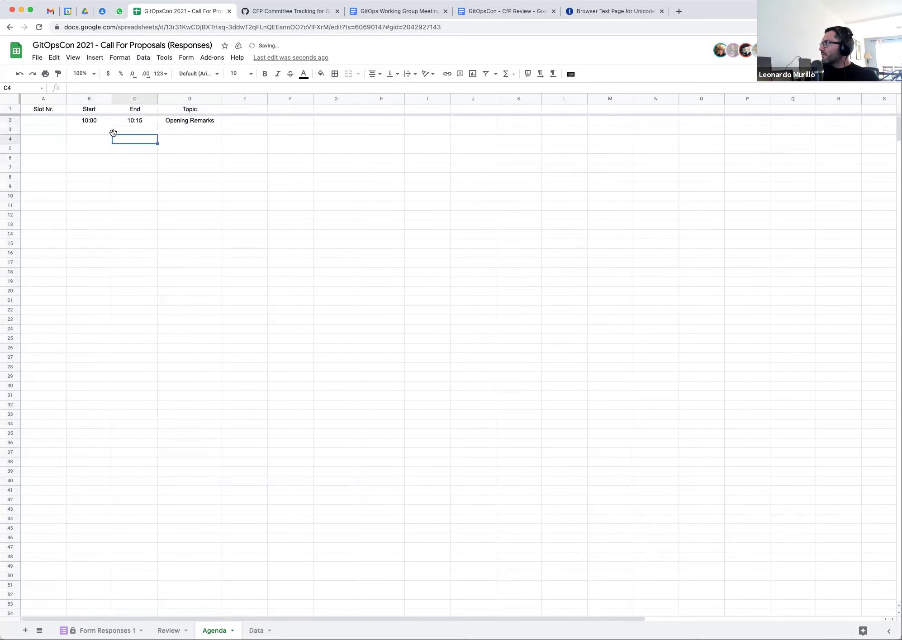
- Enter 10:15 as the second slot's start time in B3
click(83, 130)
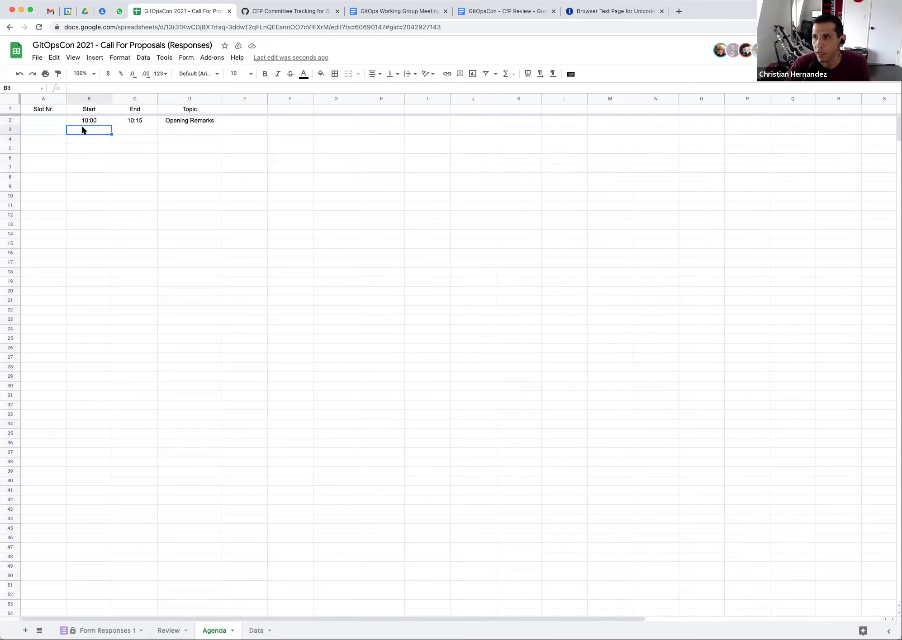
text(10:15)
key(Tab)
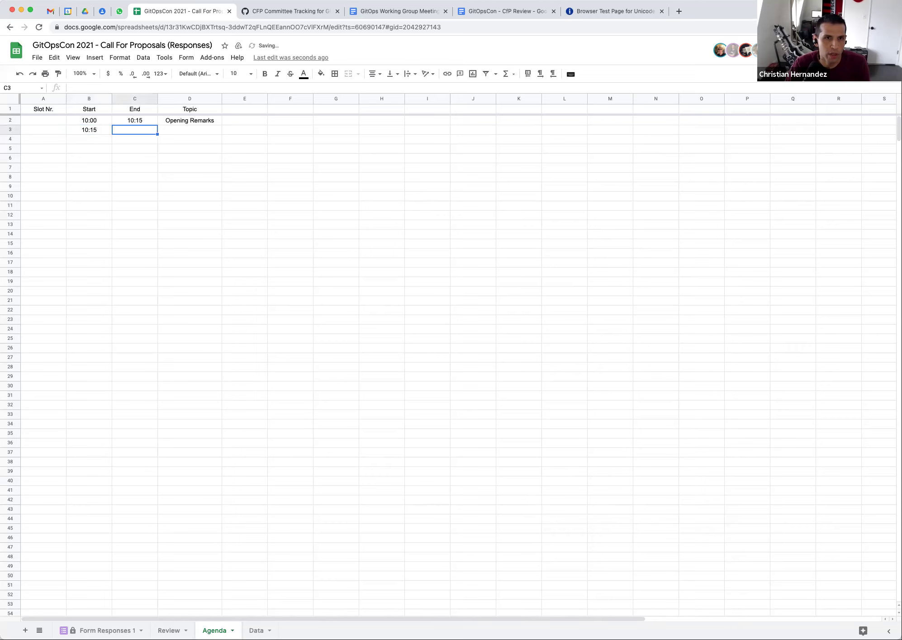
- Change the header in C1 to Duration and set the opening remarks' duration in C2 to 15
key(Up)
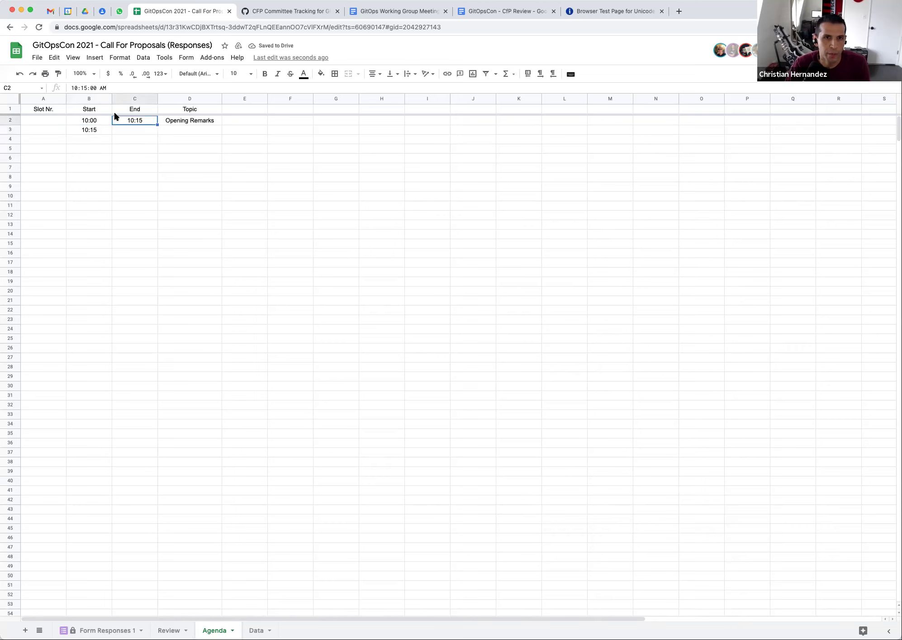
click(138, 110)
text(Duration)
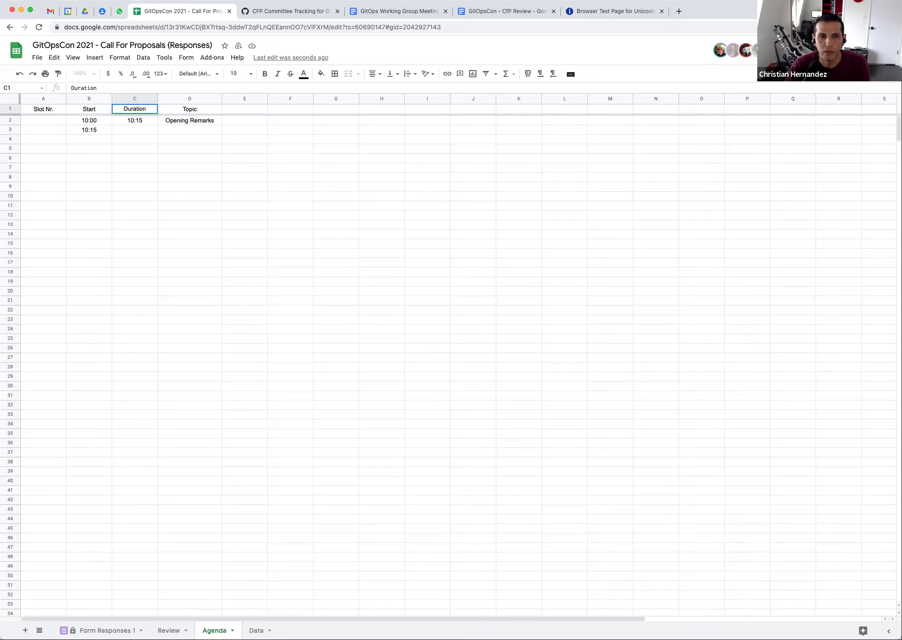
key(Tab)
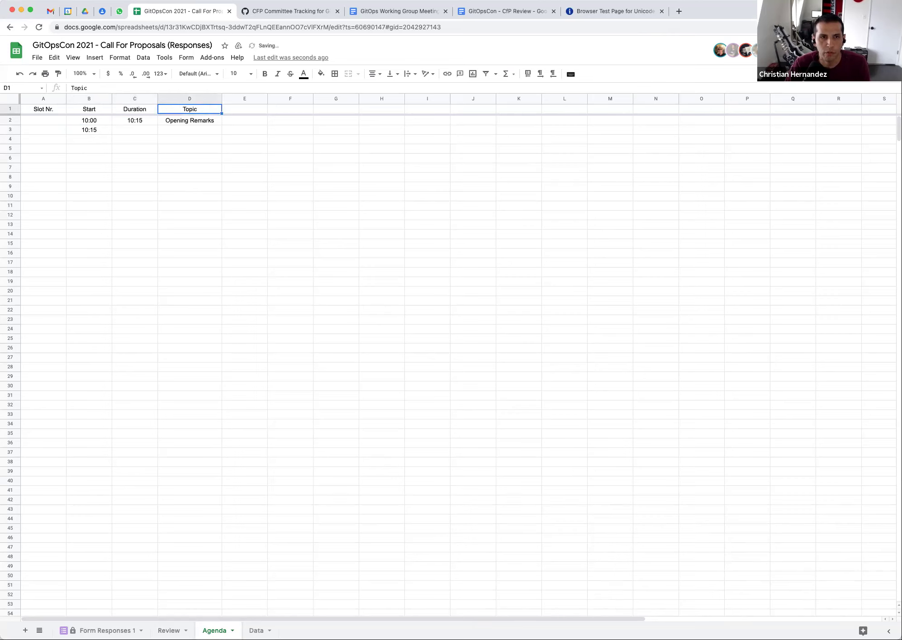
click(134, 109)
click(135, 120)
text(15)
key(Return)
- Calculate the second slot's start time in B3 with the formula =B2+C2 and check the cells it uses
click(89, 129)
text(=)
click(88, 122)
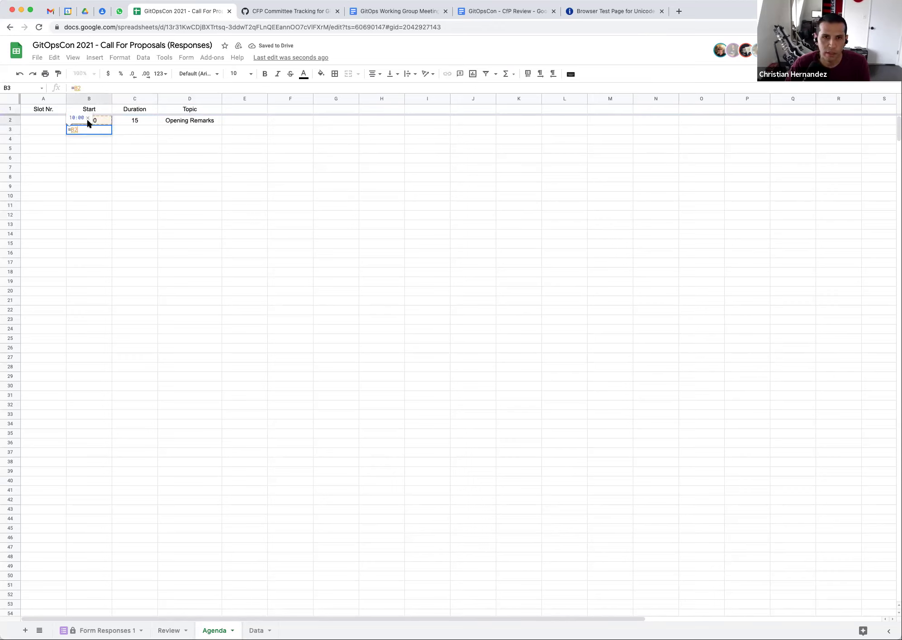
text(+)
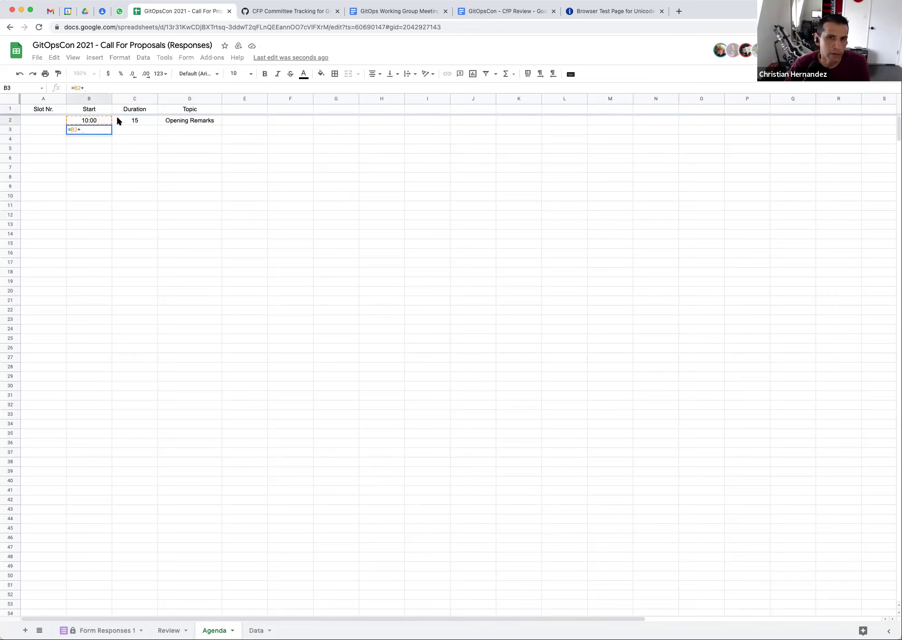
click(135, 120)
key(Return)
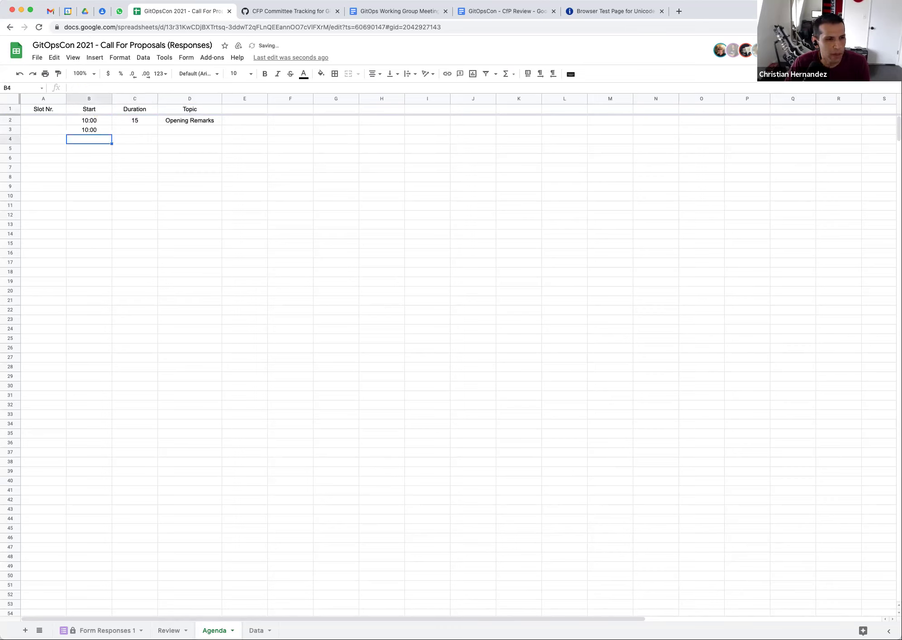
click(89, 130)
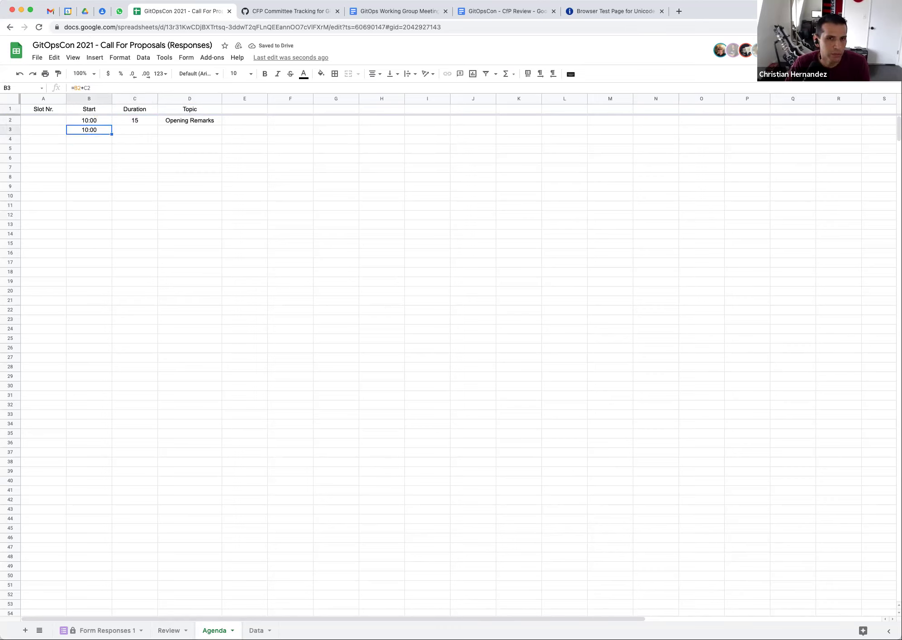
click(89, 121)
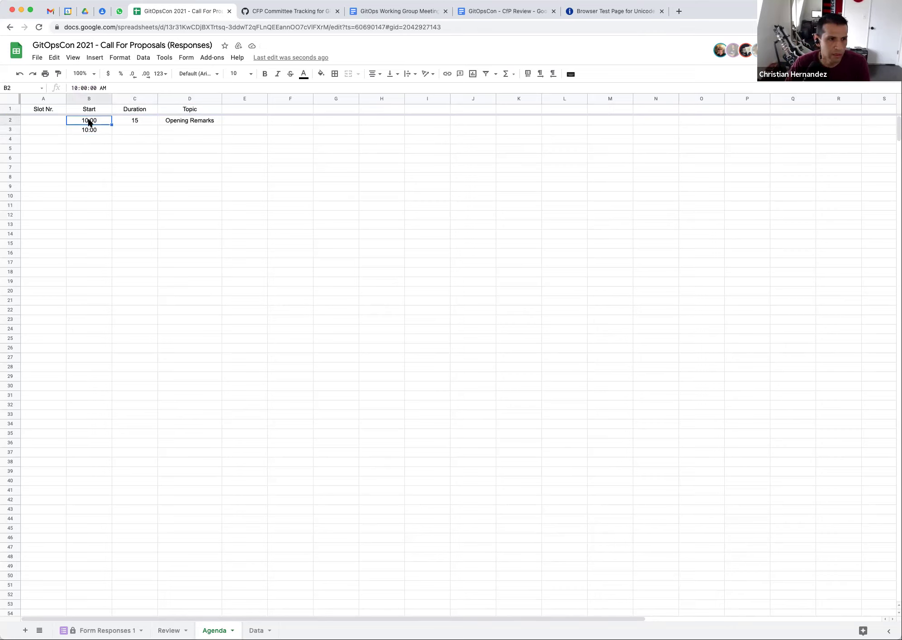
- Give the second slot a duration of 45 and enter Keynote: plus the speaker's first name as its topic in D3
click(88, 131)
click(124, 128)
text(45)
key(Tab)
text(Keyno)
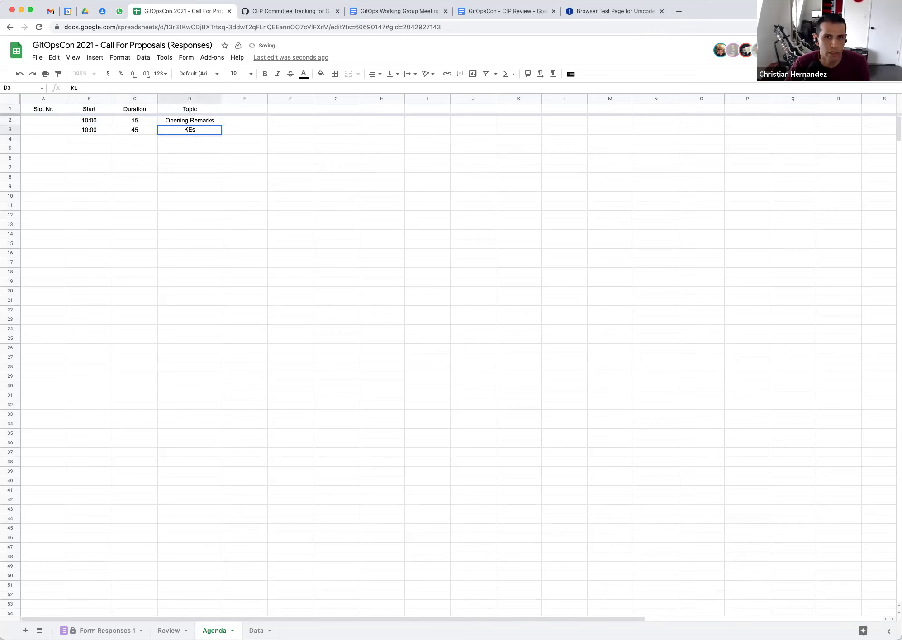
text(te: Cornelia)
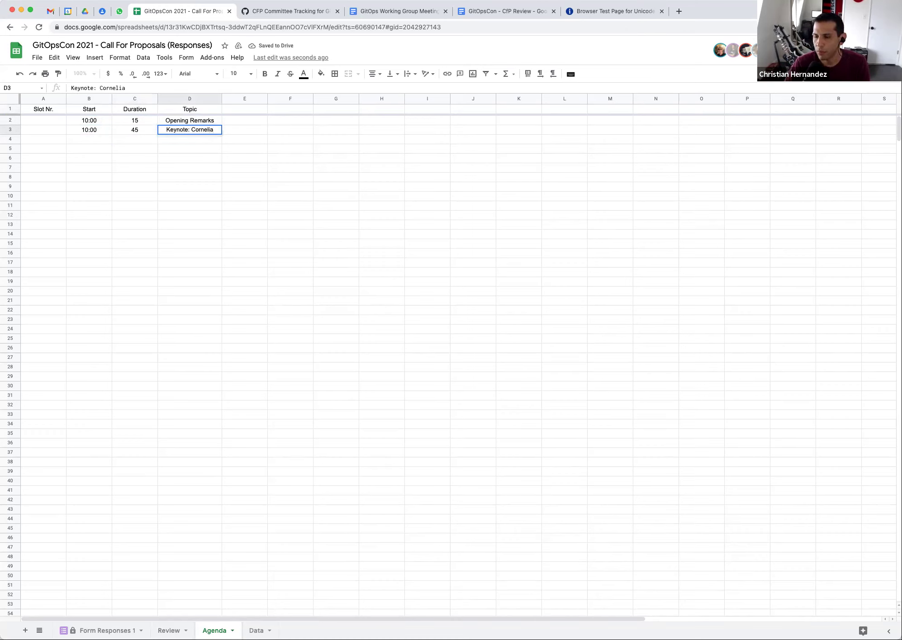
key(Return)
click(89, 138)
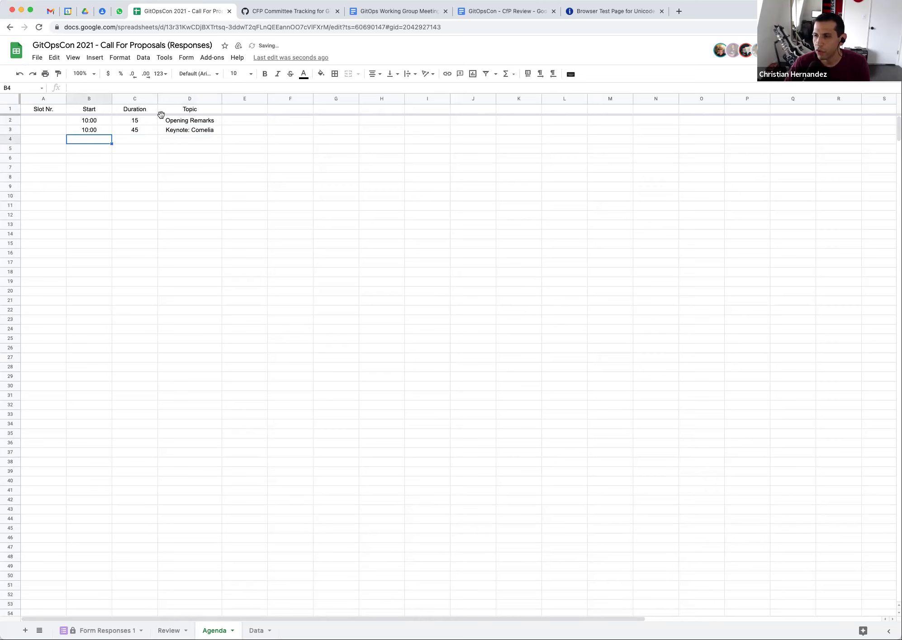
- Left-align the contents of the Topic column D
click(185, 99)
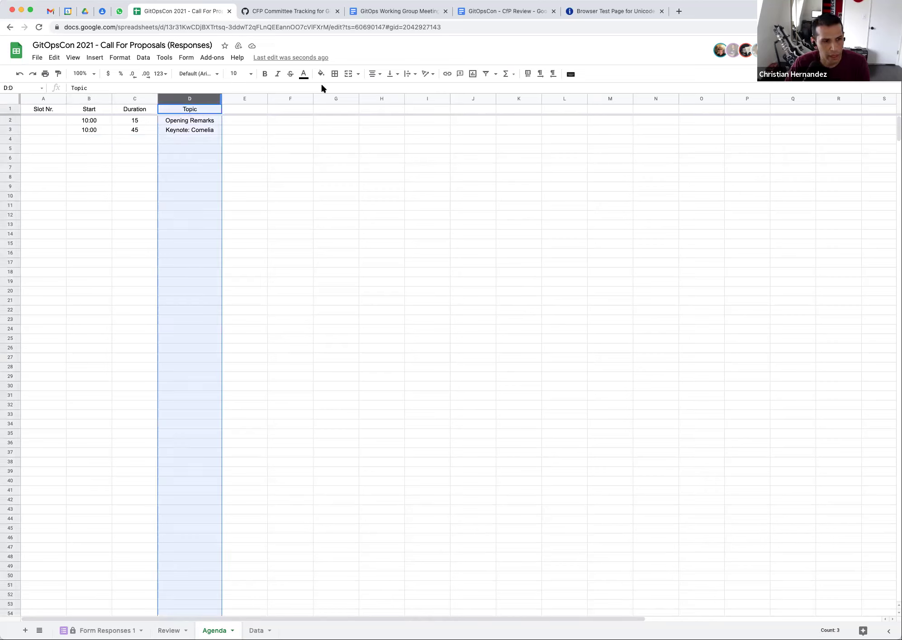
click(375, 76)
click(375, 88)
- Centre the Topic header in D1 and make the whole header row 1 bold
click(205, 111)
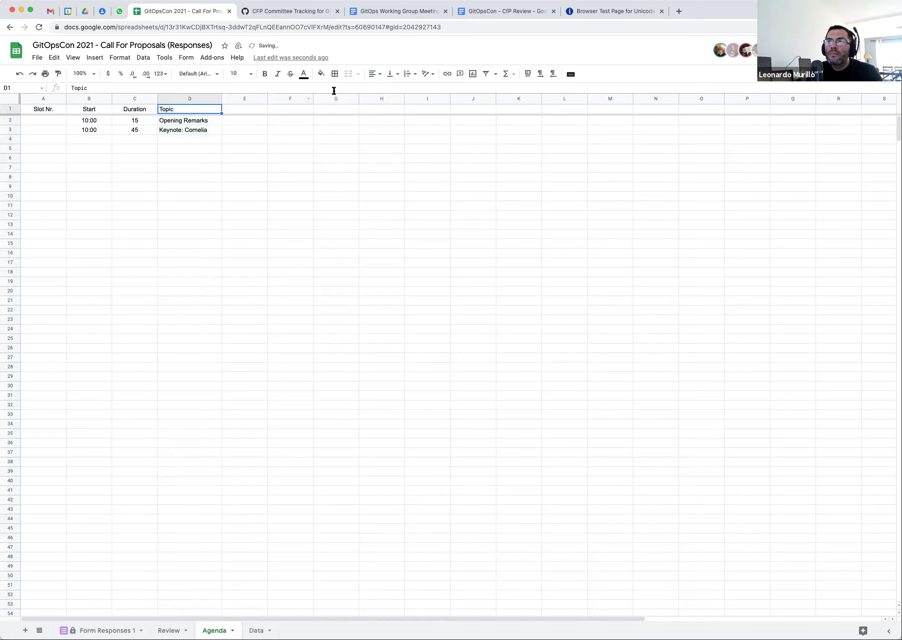
click(375, 75)
click(385, 89)
click(13, 110)
key(super+b)
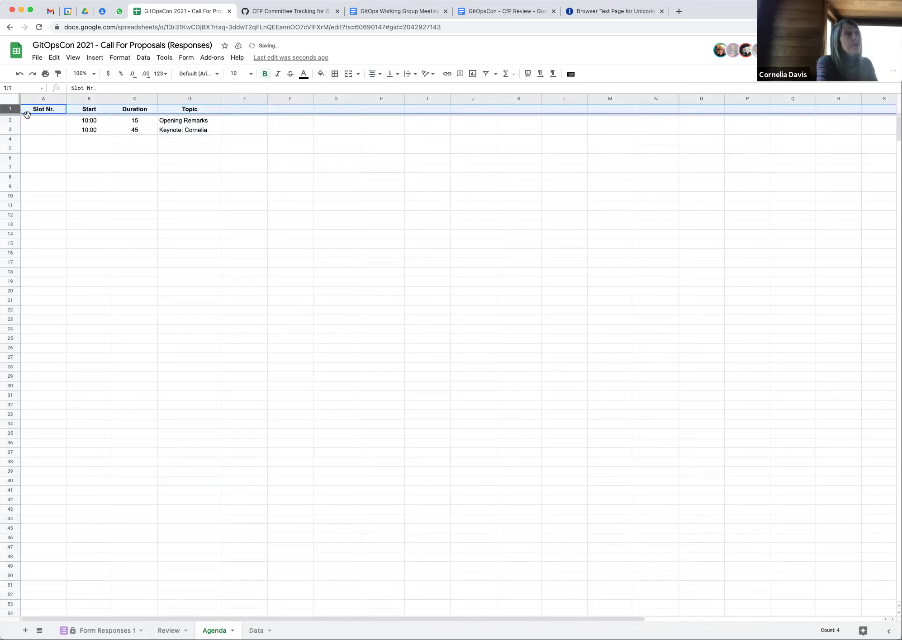
- Examine the number formats available for the start time in B2, including Time and Duration
click(85, 121)
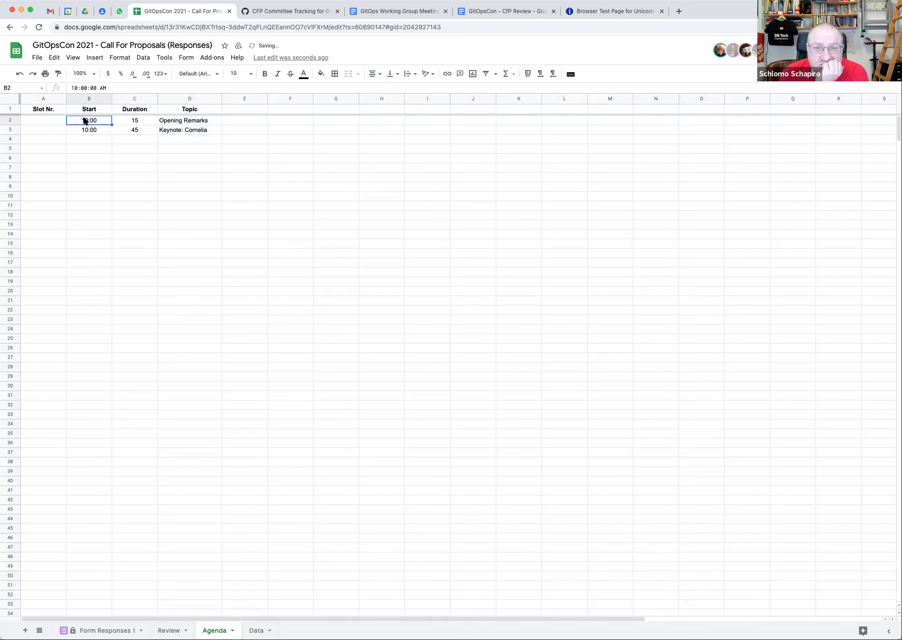
click(118, 59)
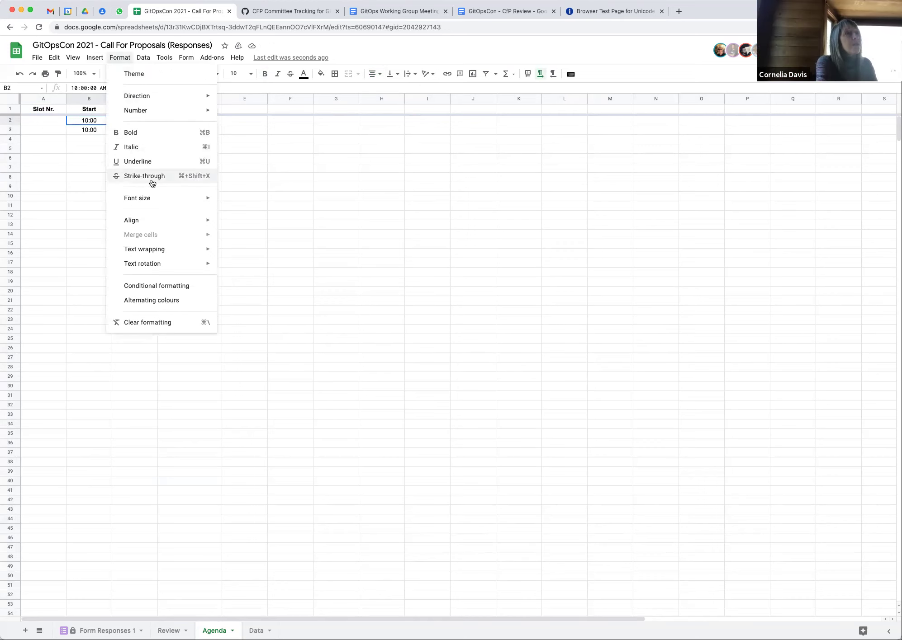
mouse_move(151, 111)
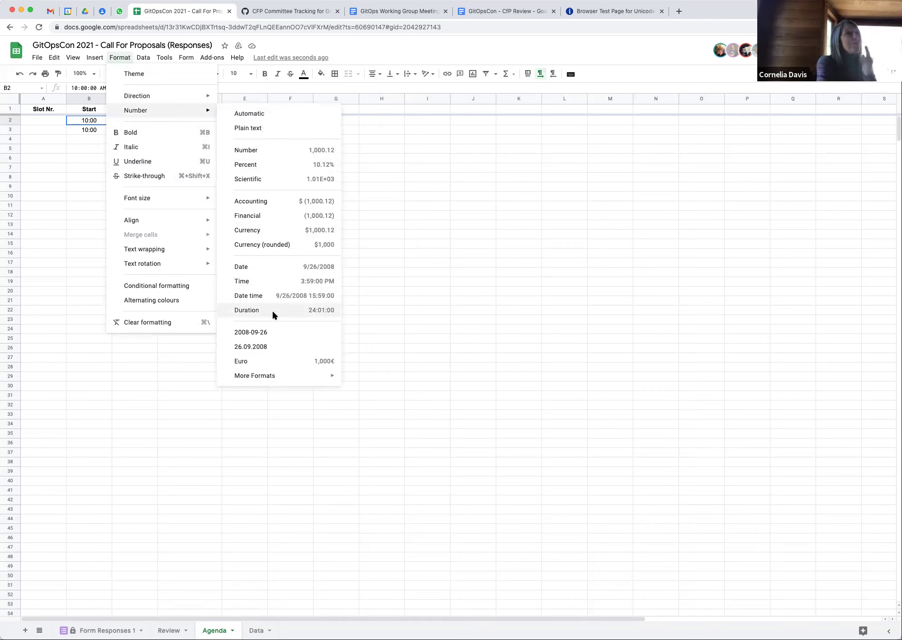
- Change the spreadsheet's locale setting to Ireland
click(37, 61)
click(38, 62)
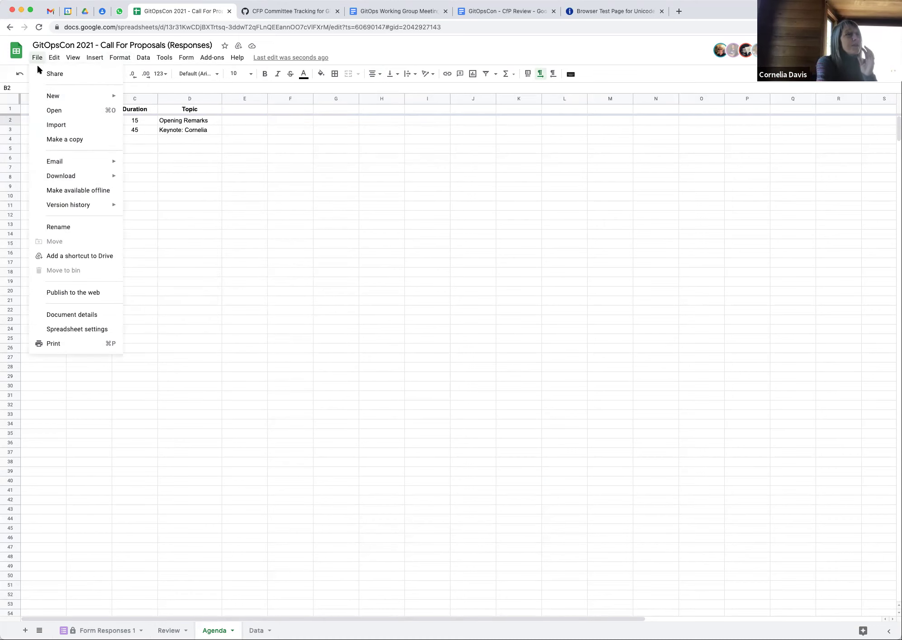
click(71, 329)
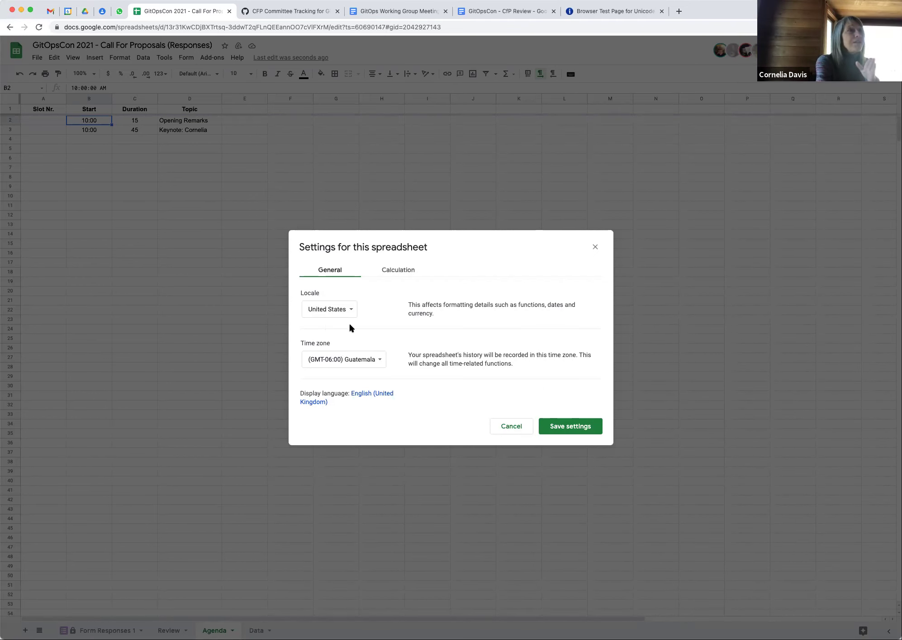
click(345, 309)
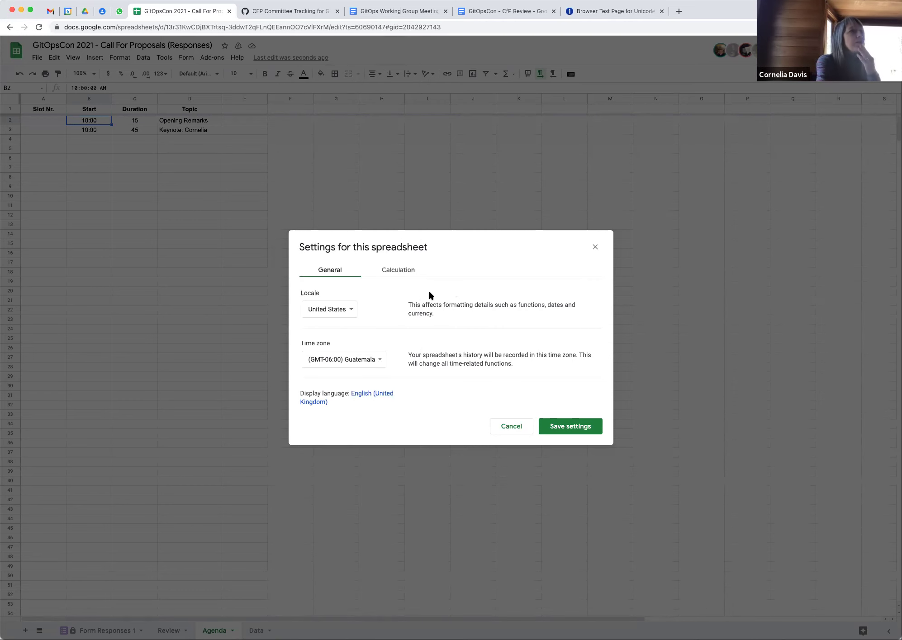
click(353, 312)
click(353, 312)
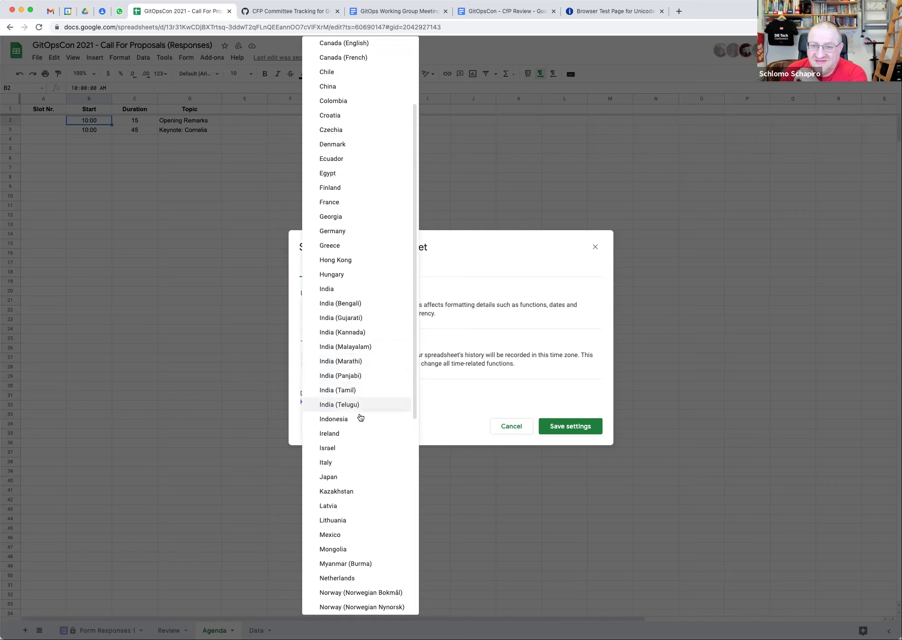
click(349, 433)
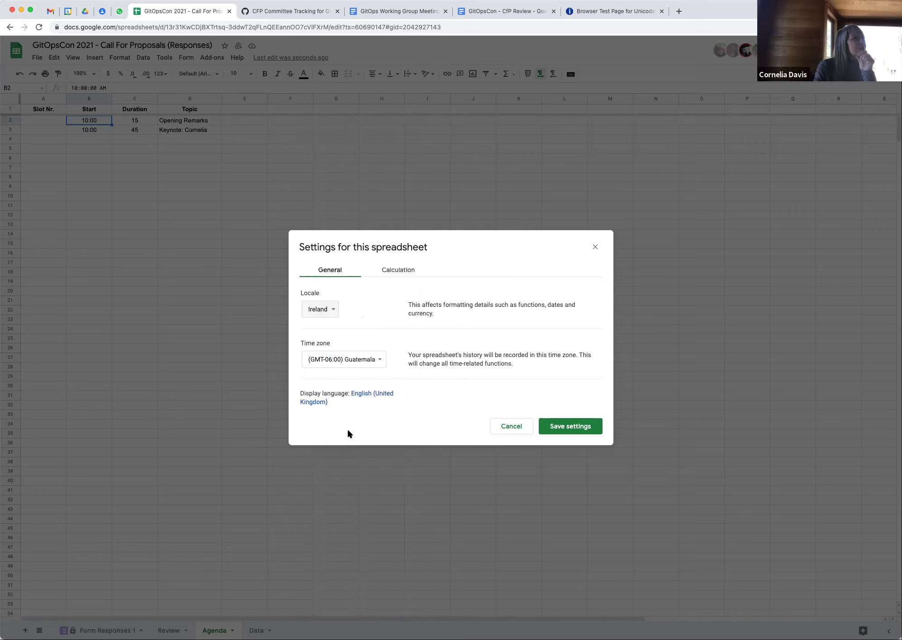
- Set the spreadsheet's time zone to (GMT+00:00) London
click(381, 360)
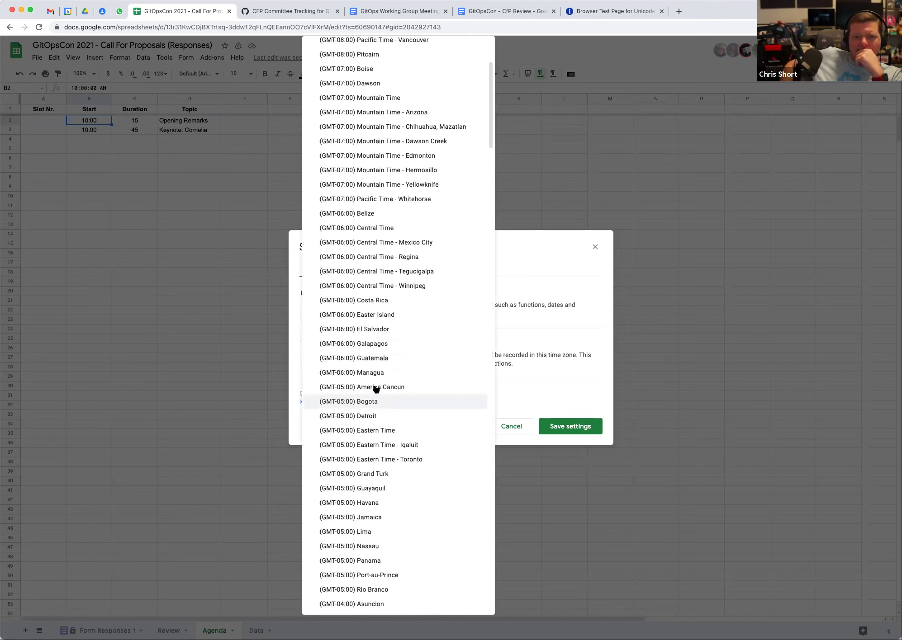
scroll(378, 407, up, 2)
scroll(378, 407, down, 10)
scroll(378, 407, down, 6)
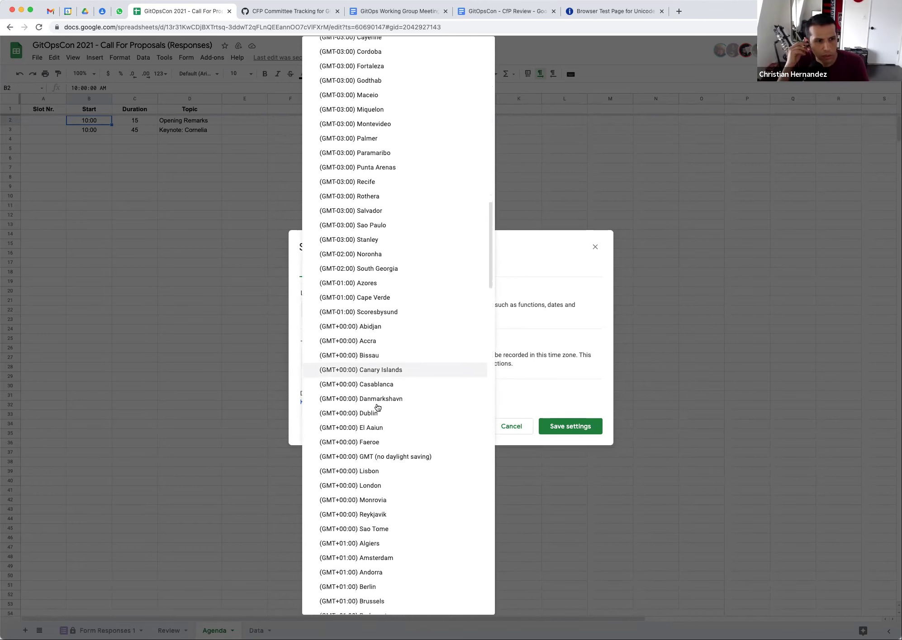
scroll(378, 407, down, 2)
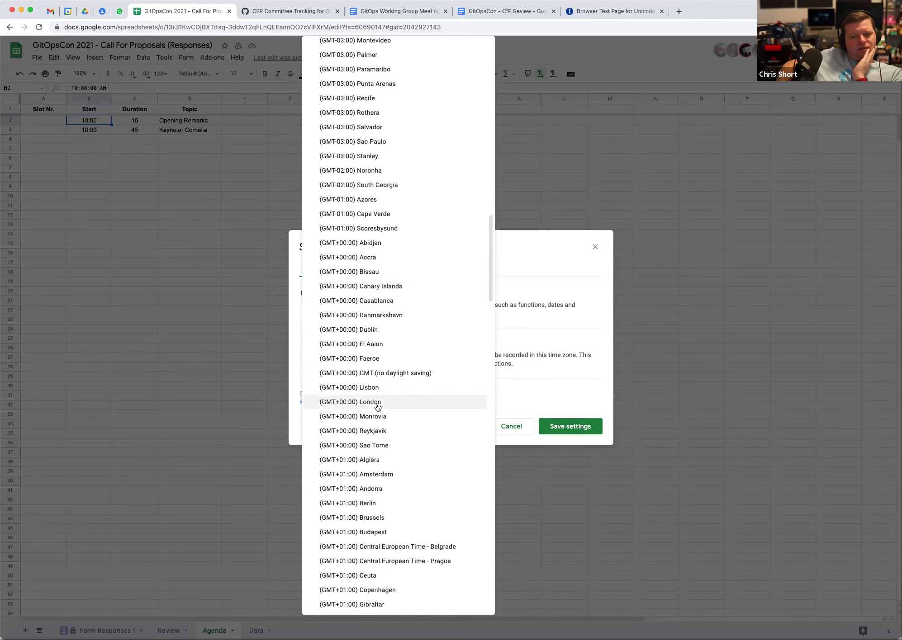
click(364, 403)
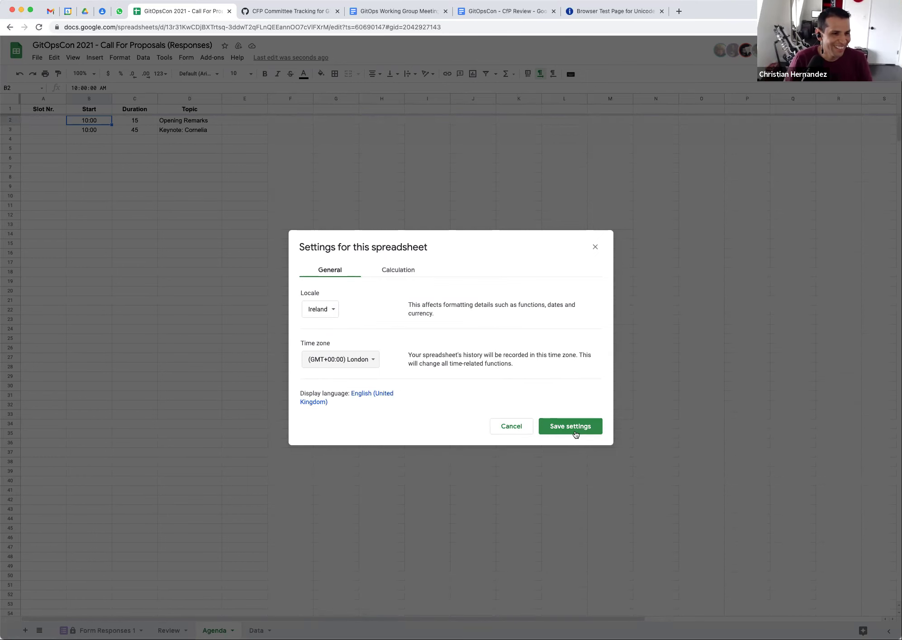
- Set the spreadsheet's time zone to (GMT+01:00) Berlin and save the spreadsheet settings
click(372, 361)
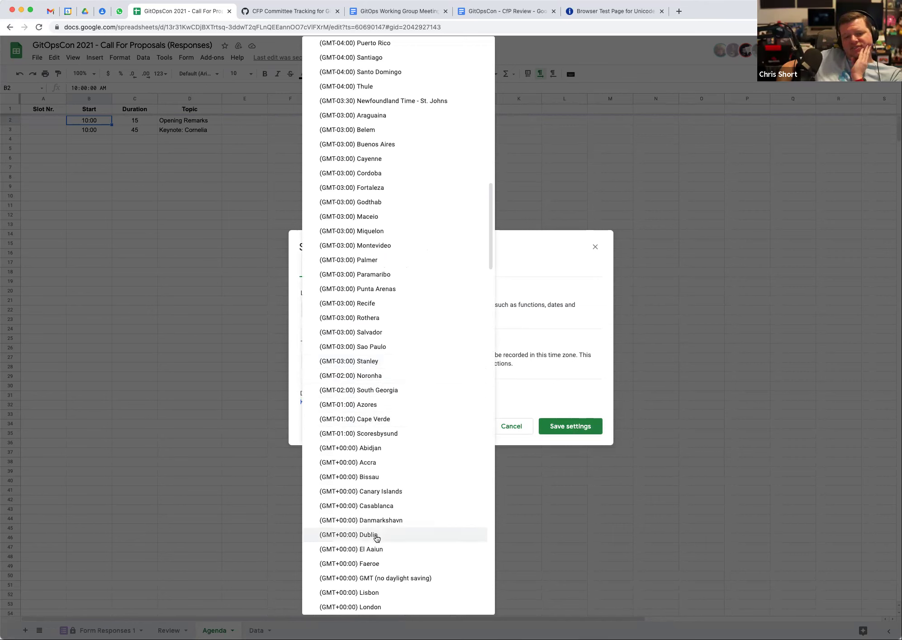
scroll(376, 538, down, 1)
scroll(377, 538, down, 5)
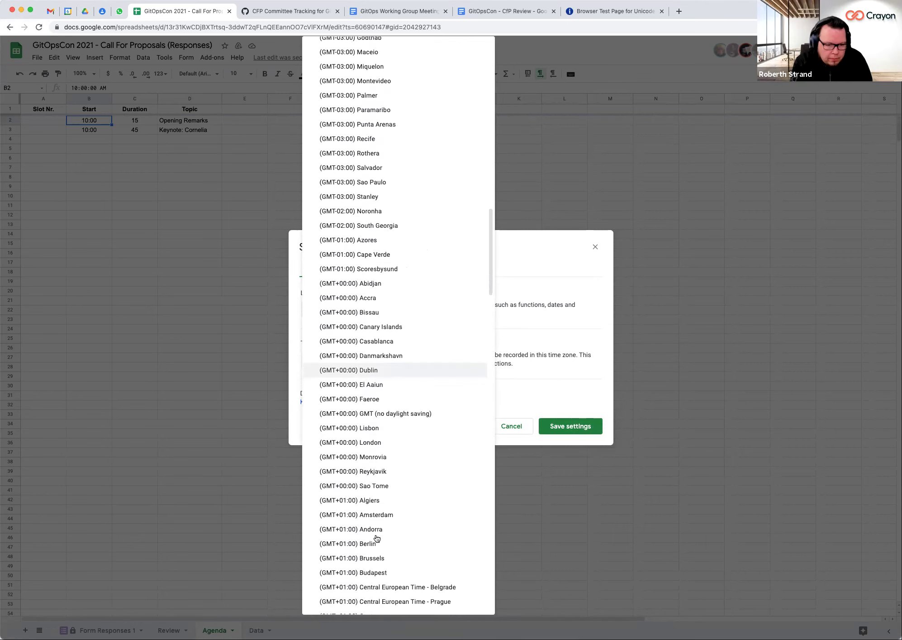
click(364, 512)
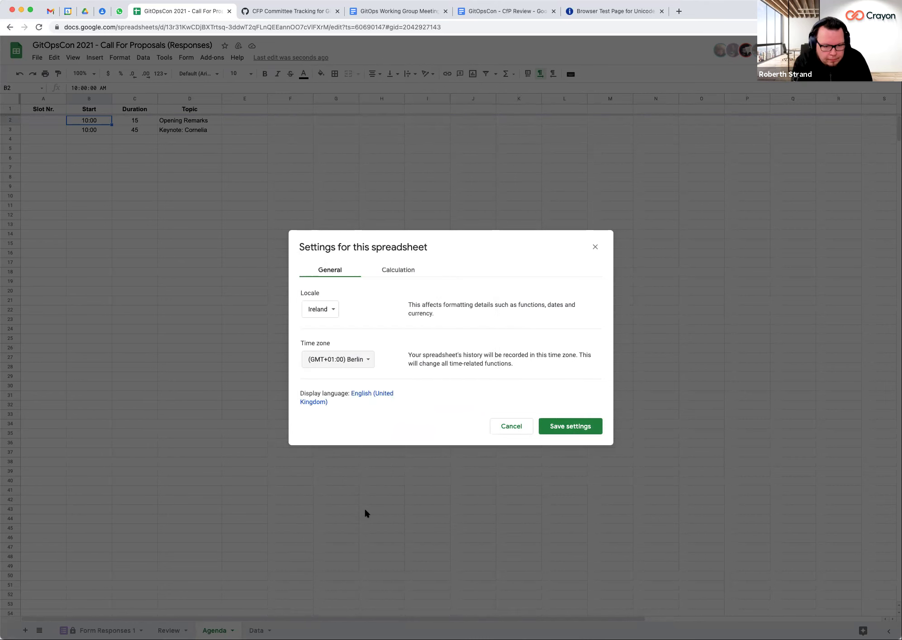
click(571, 427)
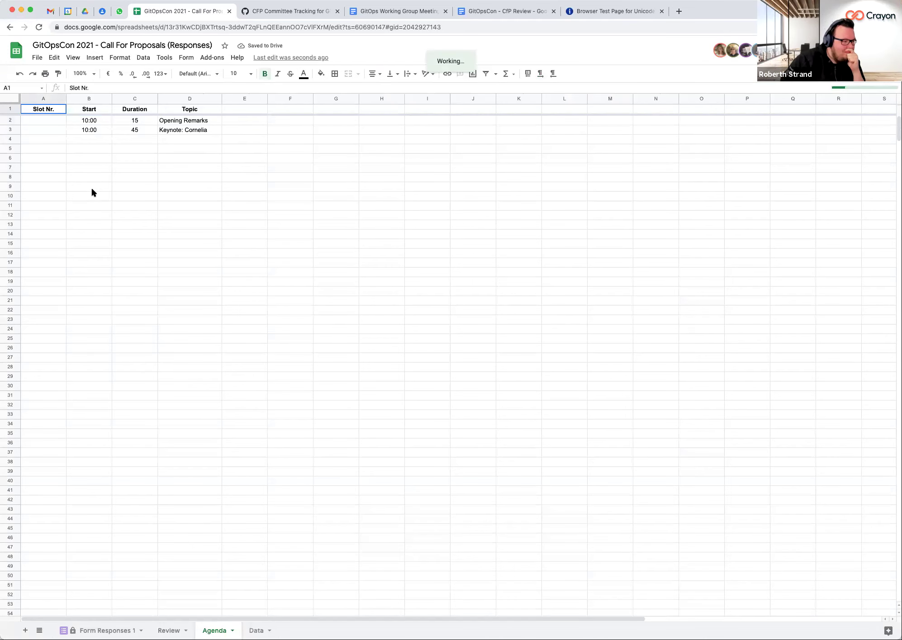
- Compare the start time in B2 and the duration in C2 with the start-time formula in B3
click(88, 121)
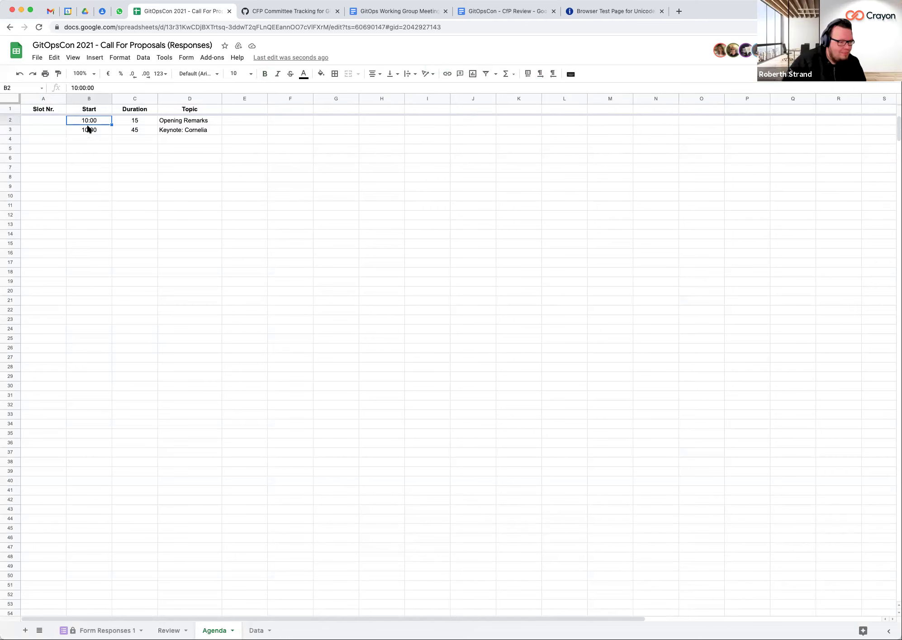
click(133, 123)
click(90, 131)
click(107, 120)
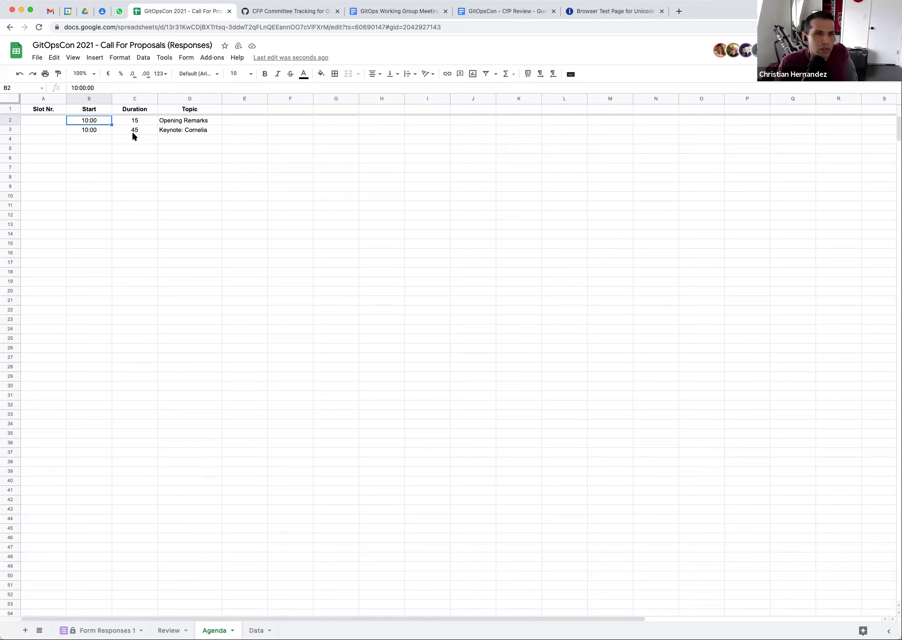
click(90, 132)
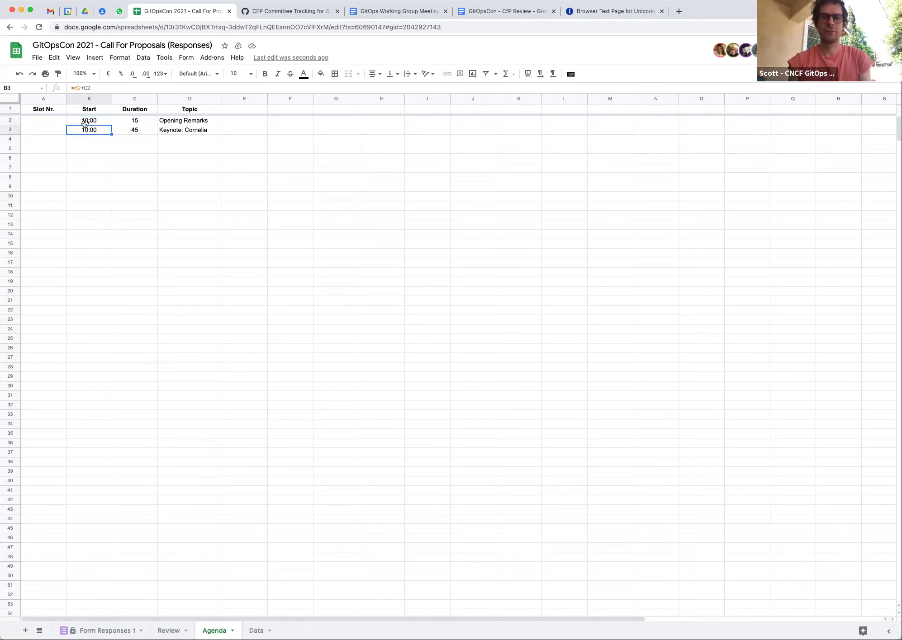
click(86, 121)
click(86, 133)
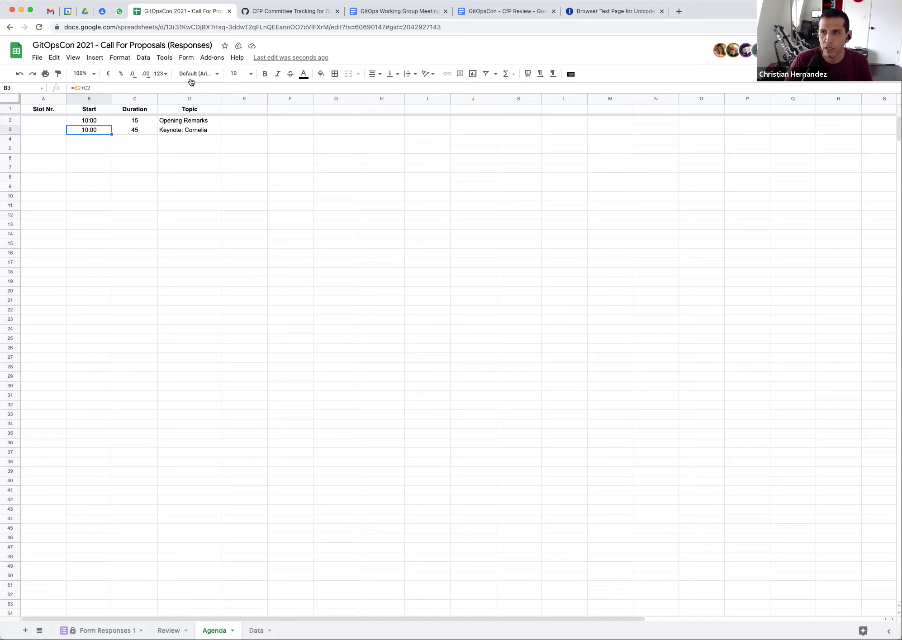
click(93, 121)
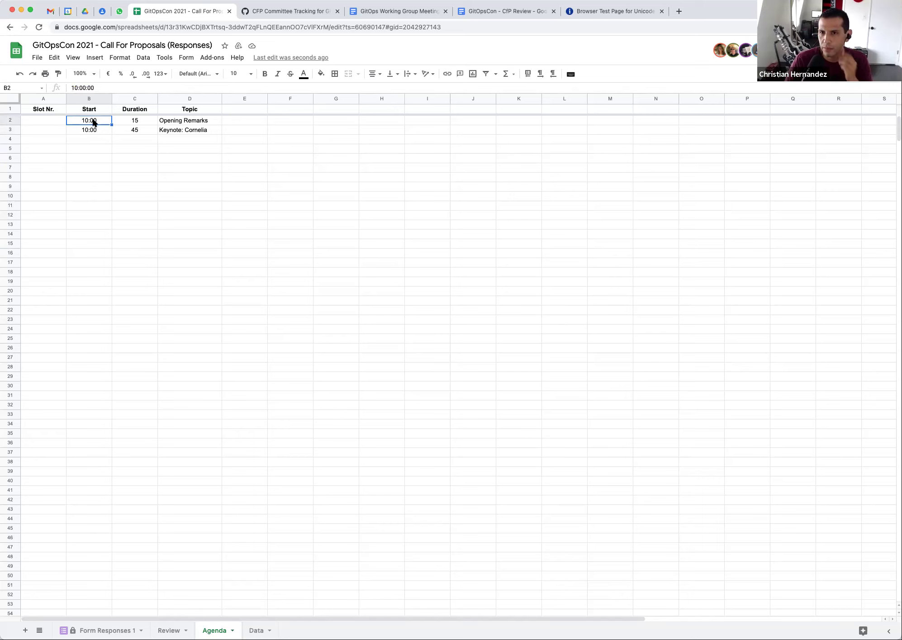
- Try to calculate the second slot's start time in B3 with the formula =B2+MINUTE(C2) and check it against B2
click(94, 131)
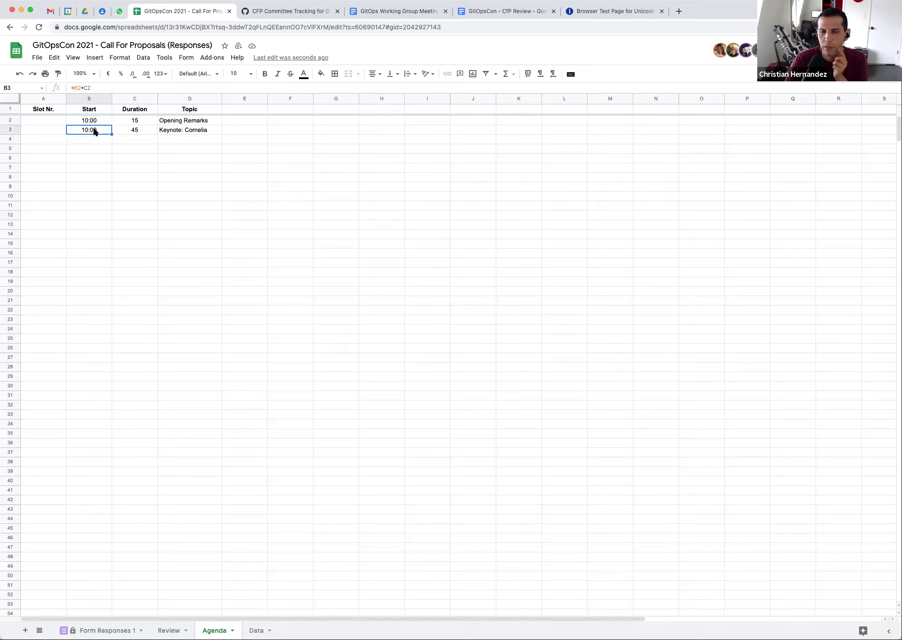
text(=)
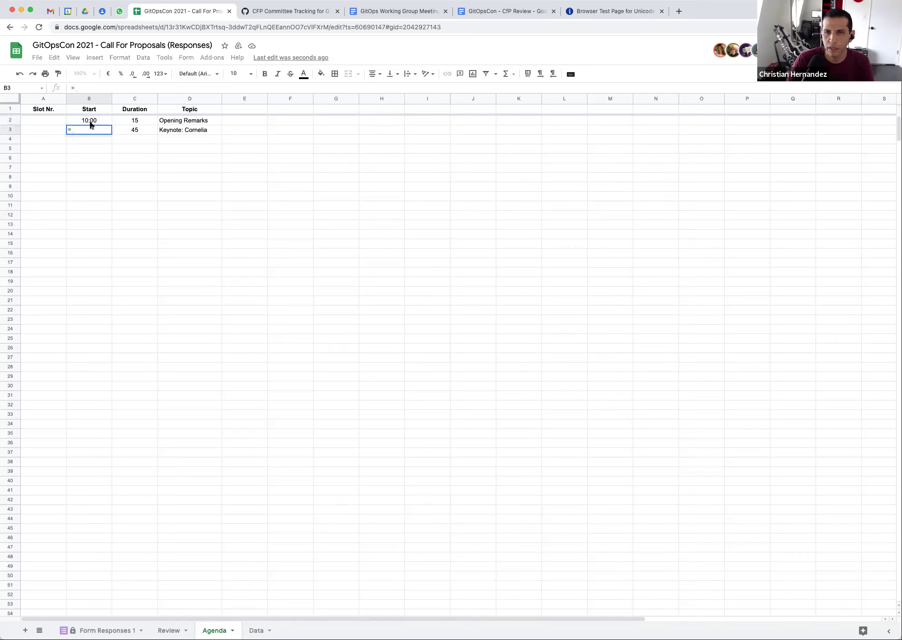
click(93, 121)
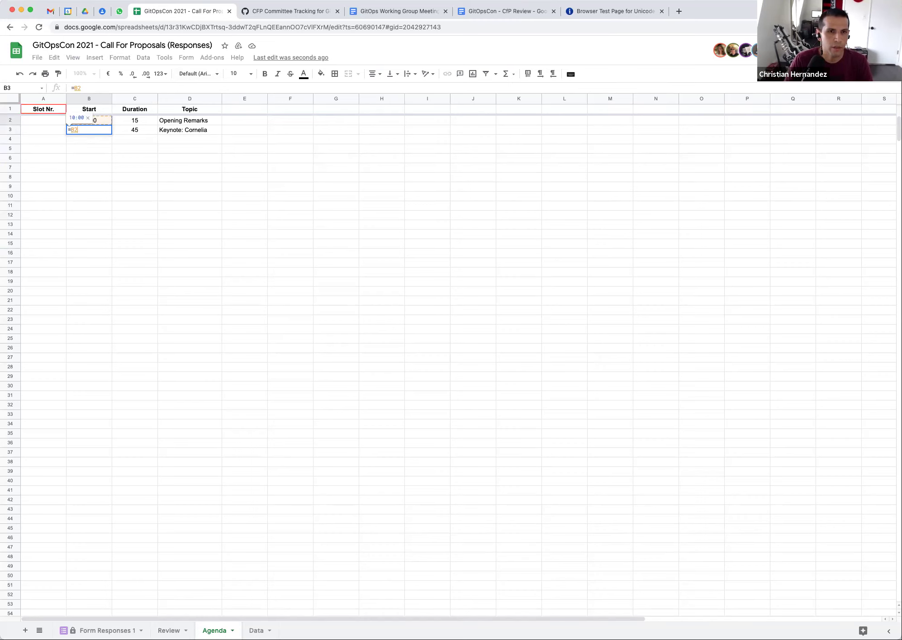
text(+MIN)
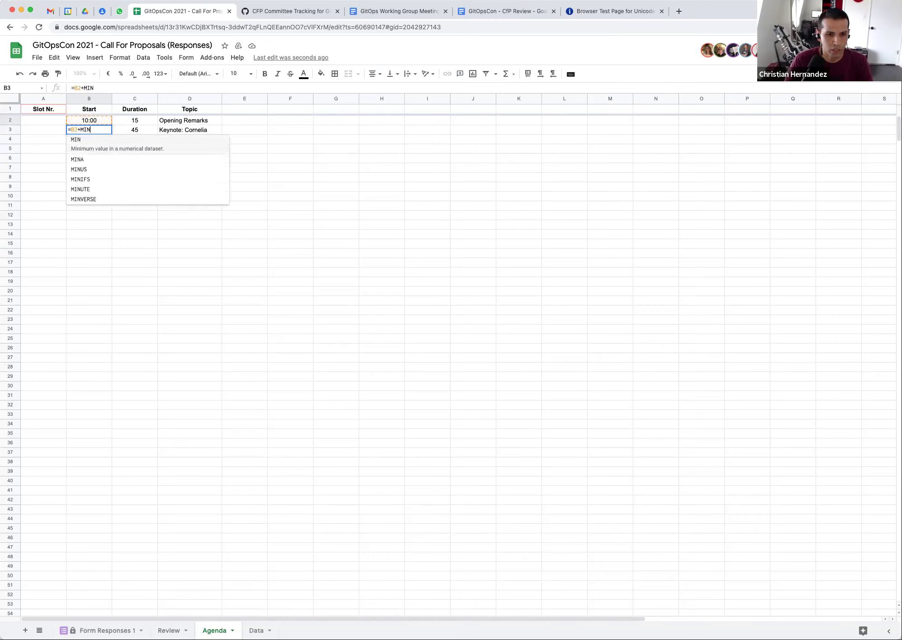
key(Down)
key(Down)
key(Down)
key(Down)
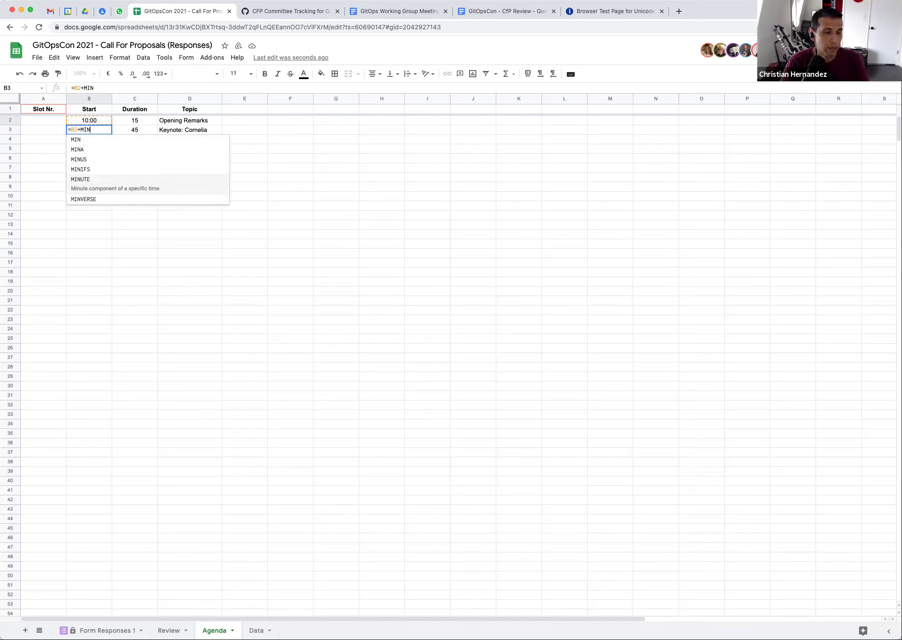
key(Tab)
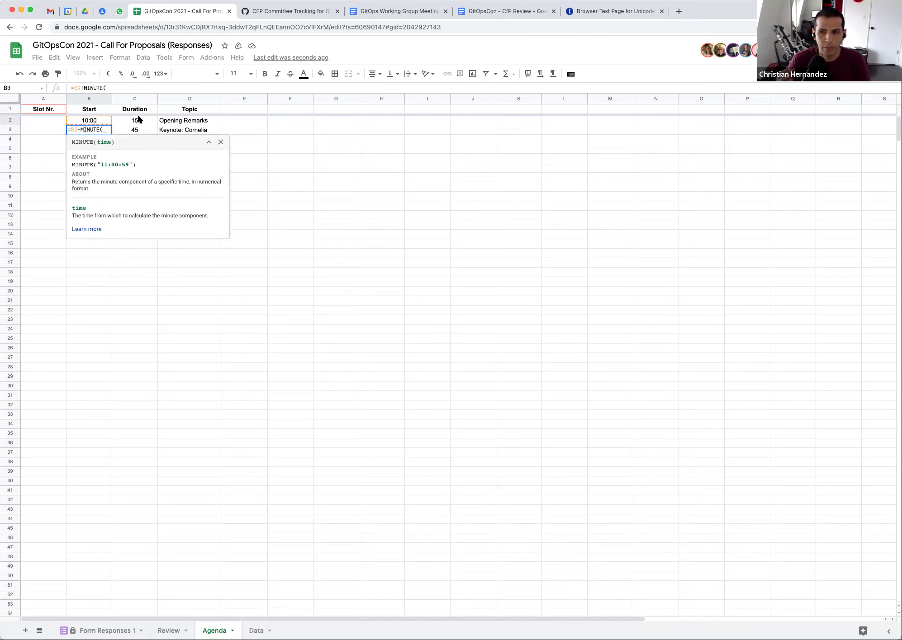
click(138, 119)
text())
key(Return)
click(89, 130)
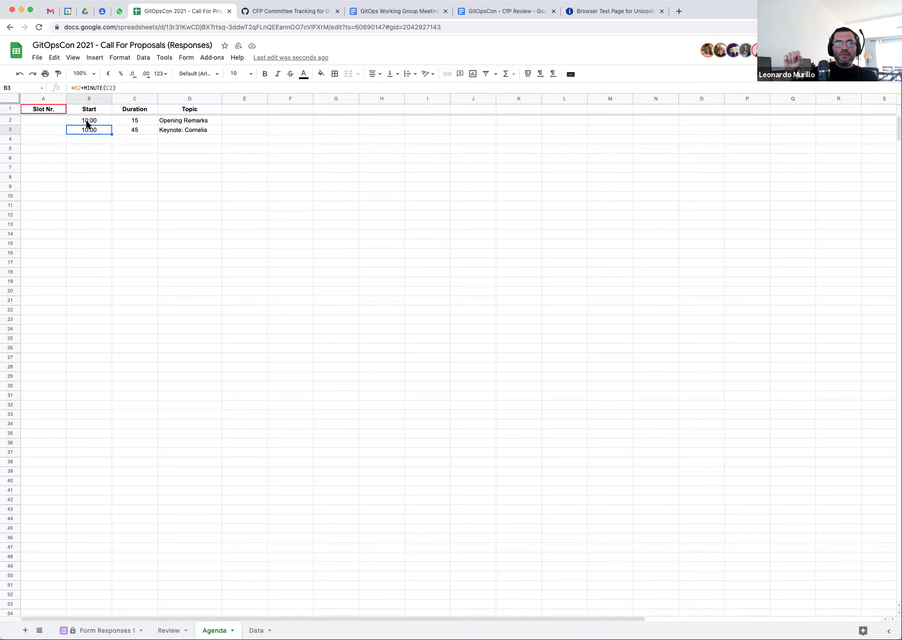
click(88, 122)
click(89, 131)
- Switch to the Unicode test page's browser tab and search Google there for google sheets add minutes to time
click(598, 11)
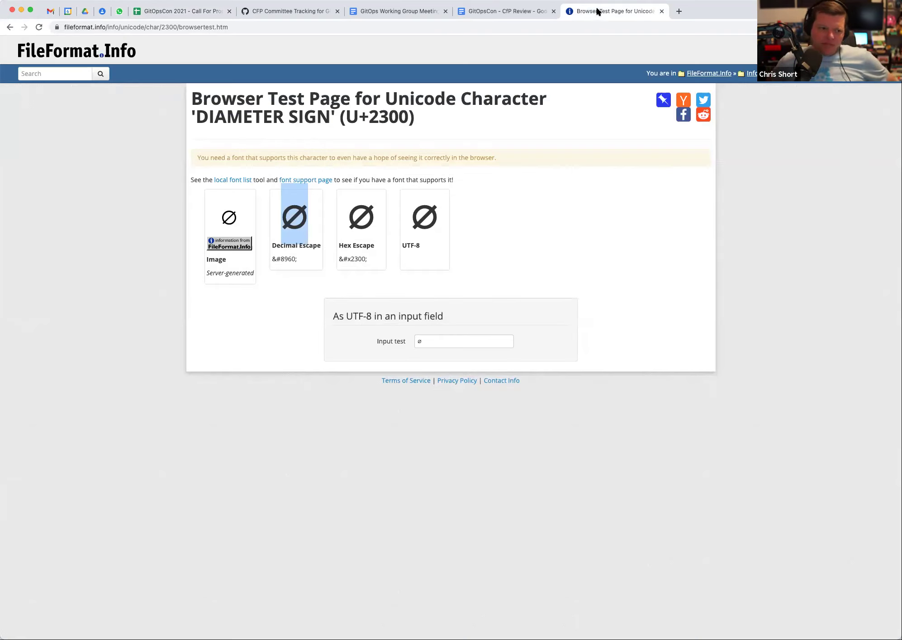
click(562, 26)
text(google sheets add )
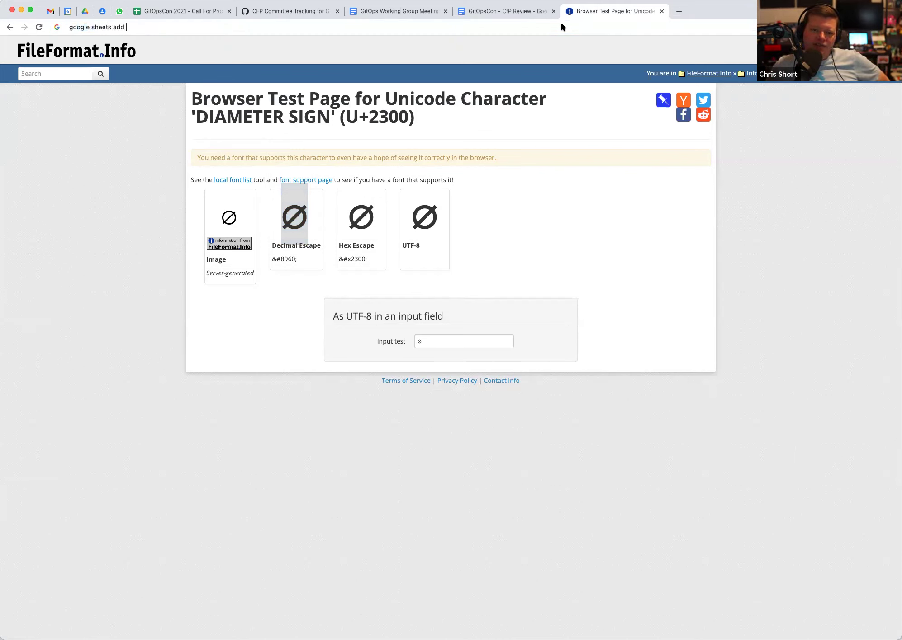
text(minutes to)
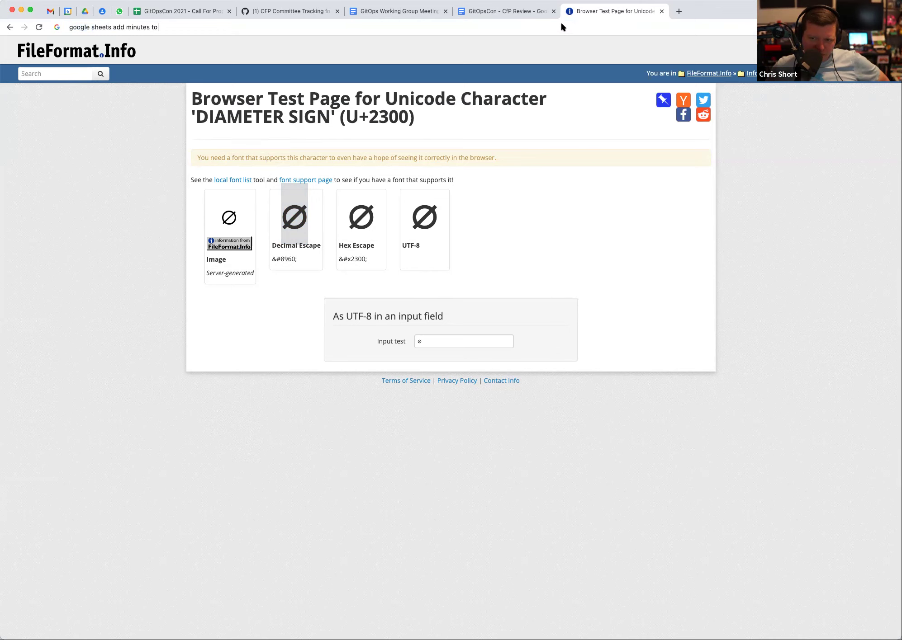
text( time)
key(Return)
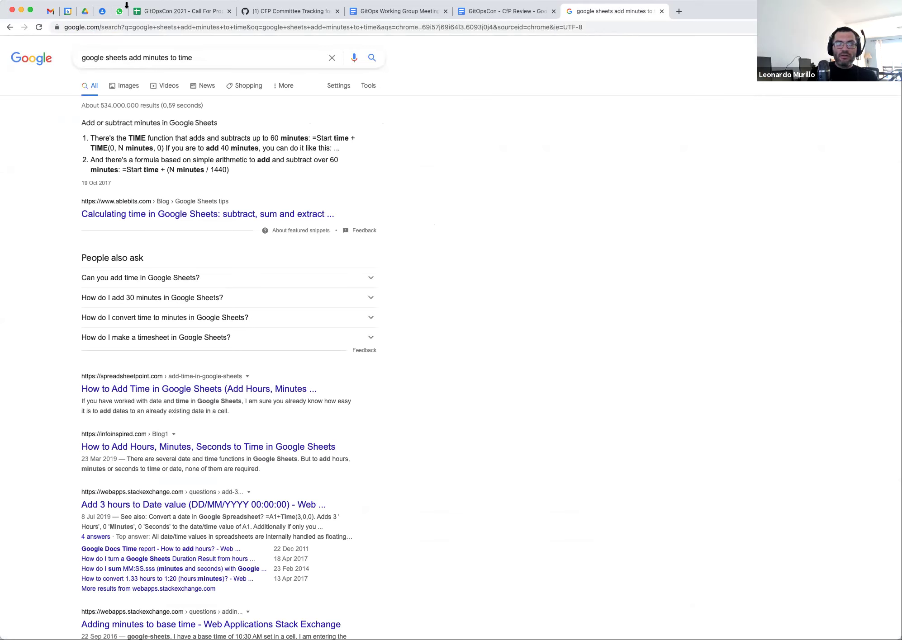
click(223, 59)
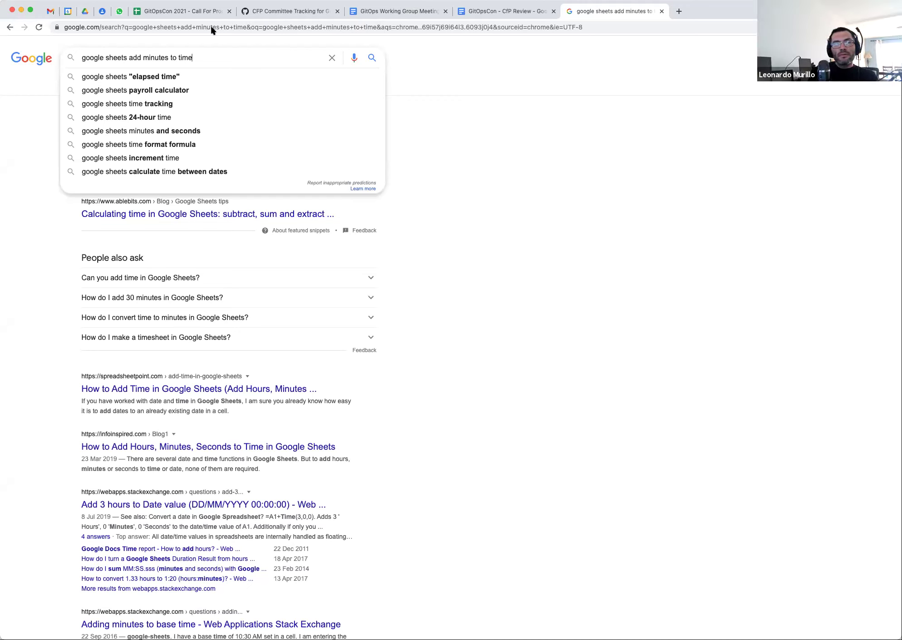
- Return to the Agenda sheet, calculate B3 with the formula =B2+TIME(0,C2,0), and fill it down to B16
click(179, 12)
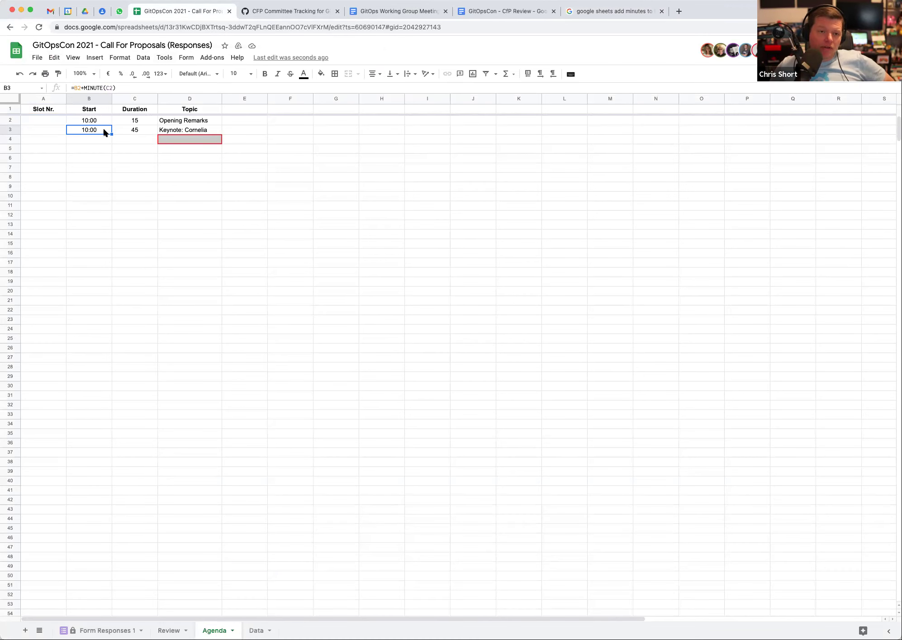
drag(84, 88, 145, 89)
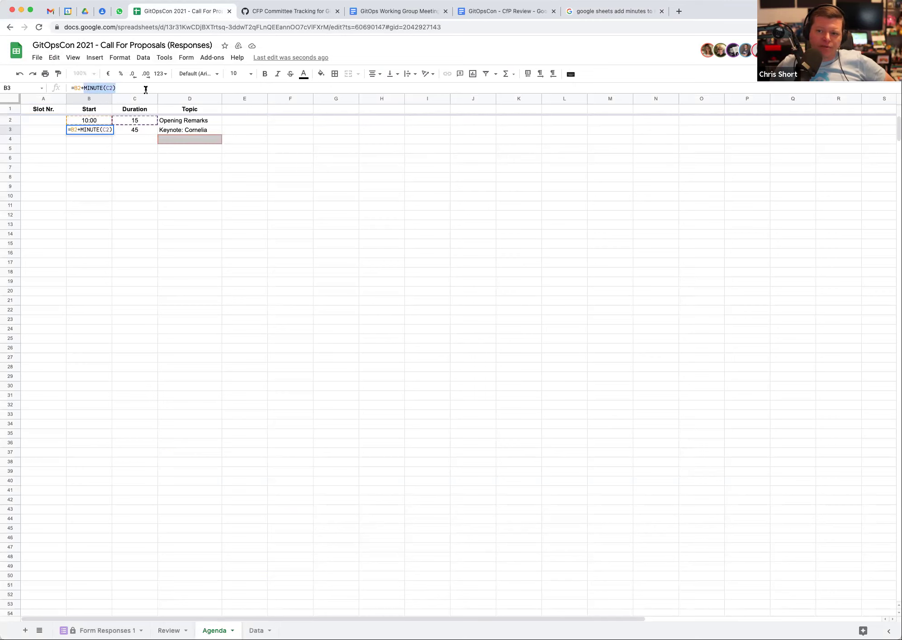
text(TIME)
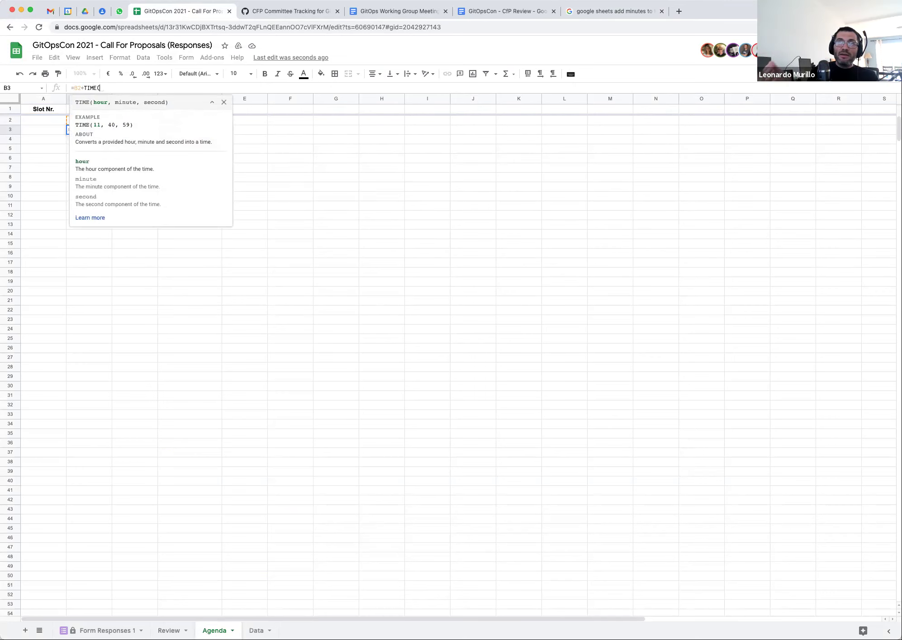
text((0,)
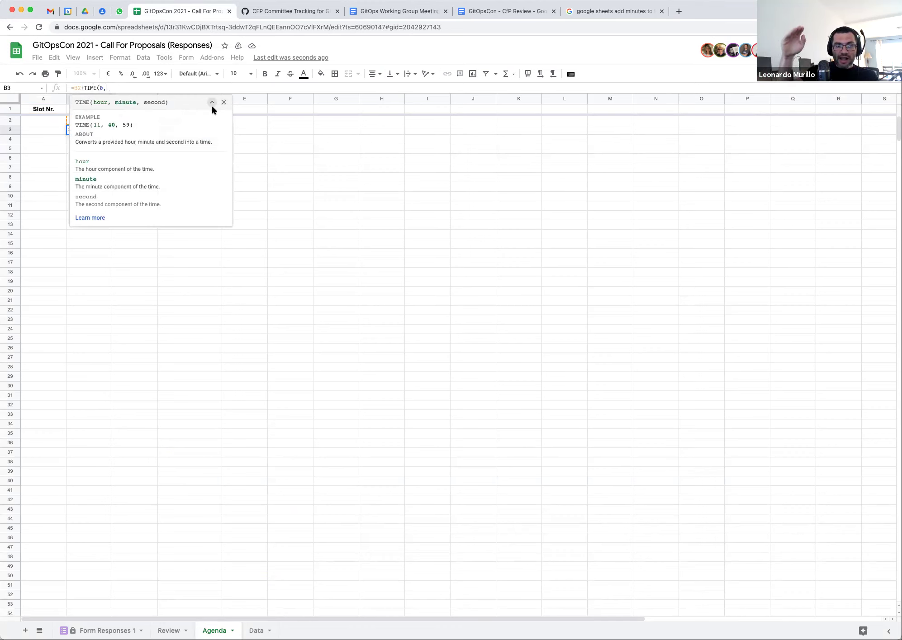
click(212, 104)
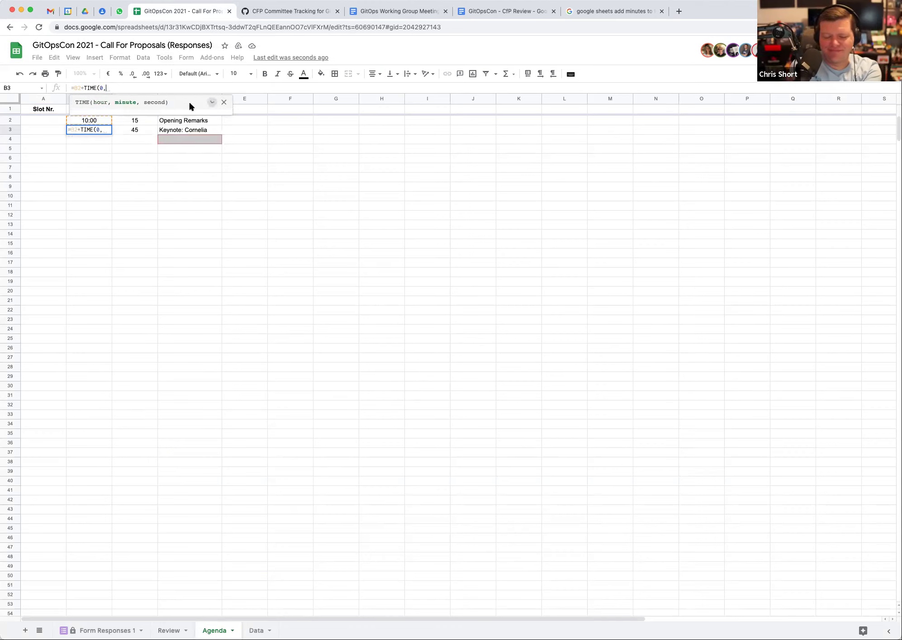
click(136, 124)
click(124, 90)
text(,0))
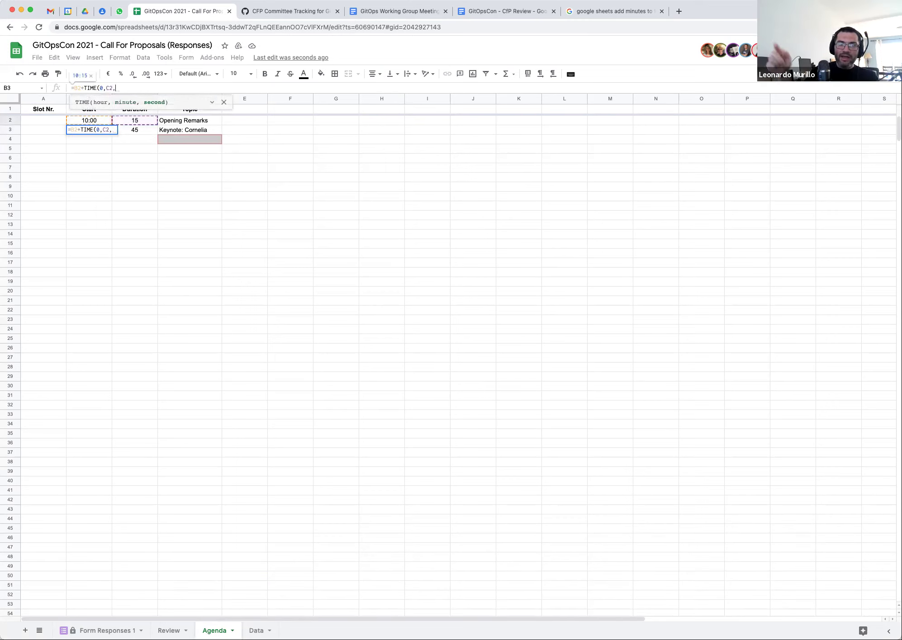
key(Return)
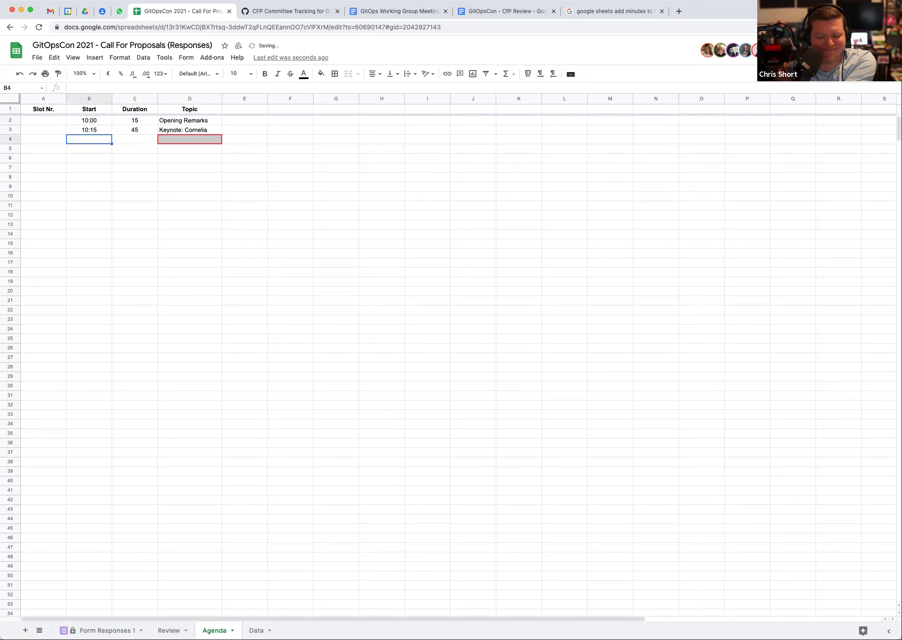
click(95, 131)
drag(111, 135, 137, 260)
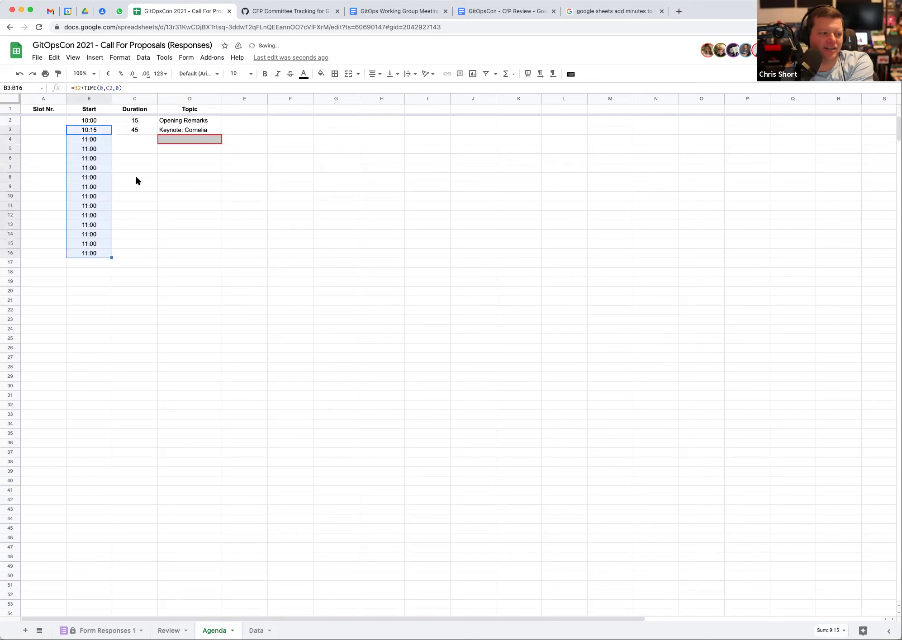
- Add a 5-minute slot with the topic Break in row 4 of the agenda
click(138, 140)
text(5)
key(Tab)
text(Break)
key(Tab)
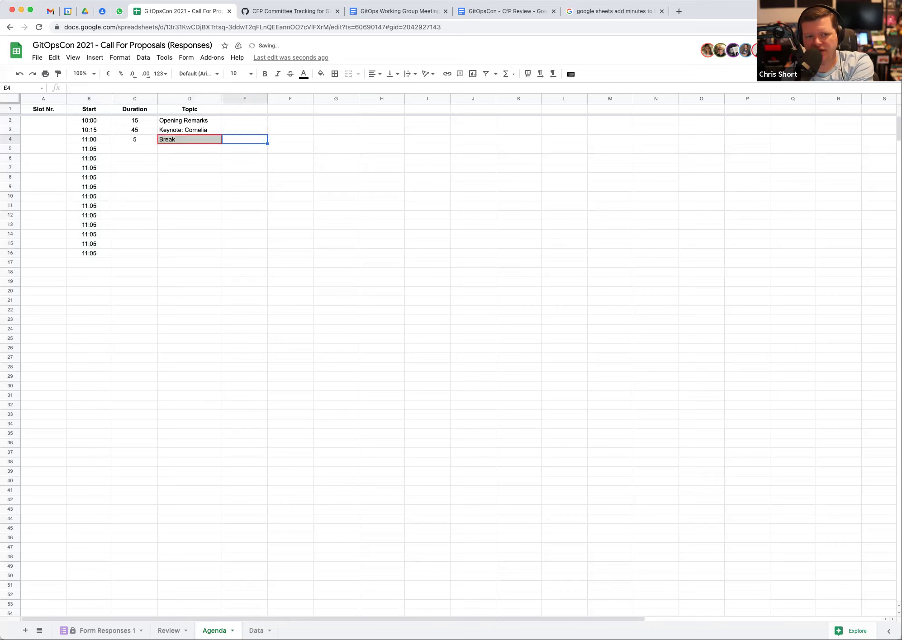
key(Down)
key(Left)
key(Left)
- Make the first slot's start time in B2 bold and set it to 11:00
click(92, 122)
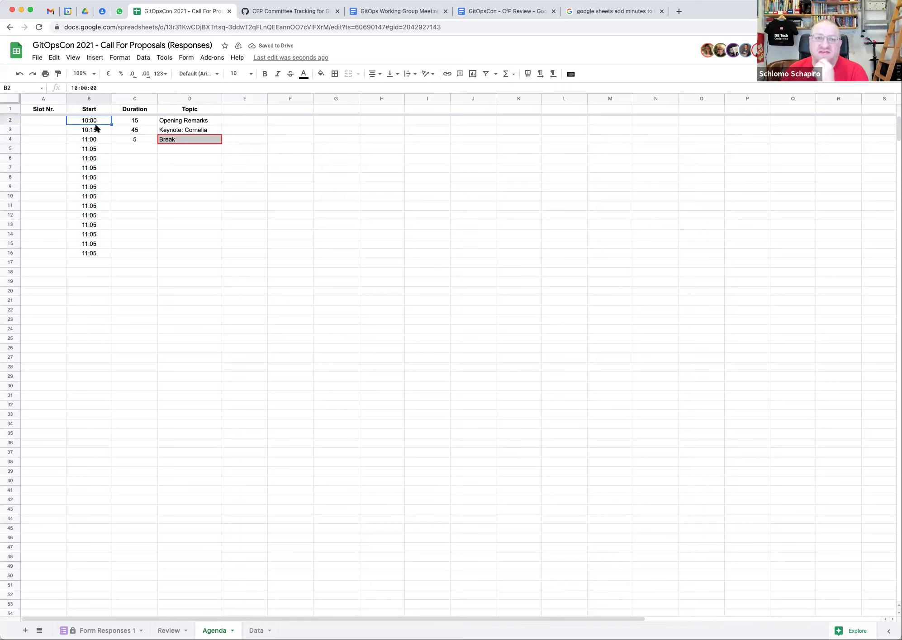
key(super+b)
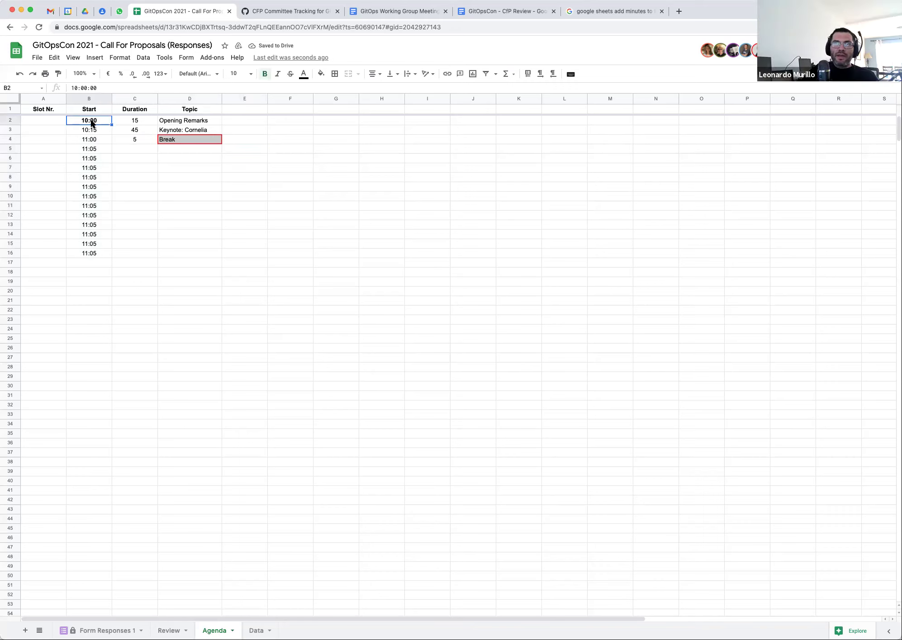
click(131, 151)
click(100, 121)
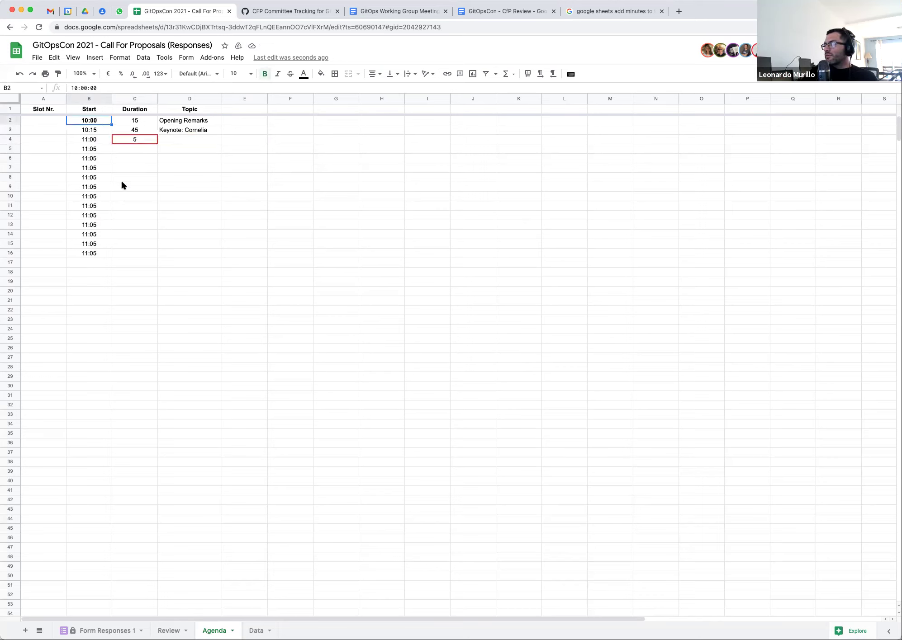
click(142, 159)
click(91, 119)
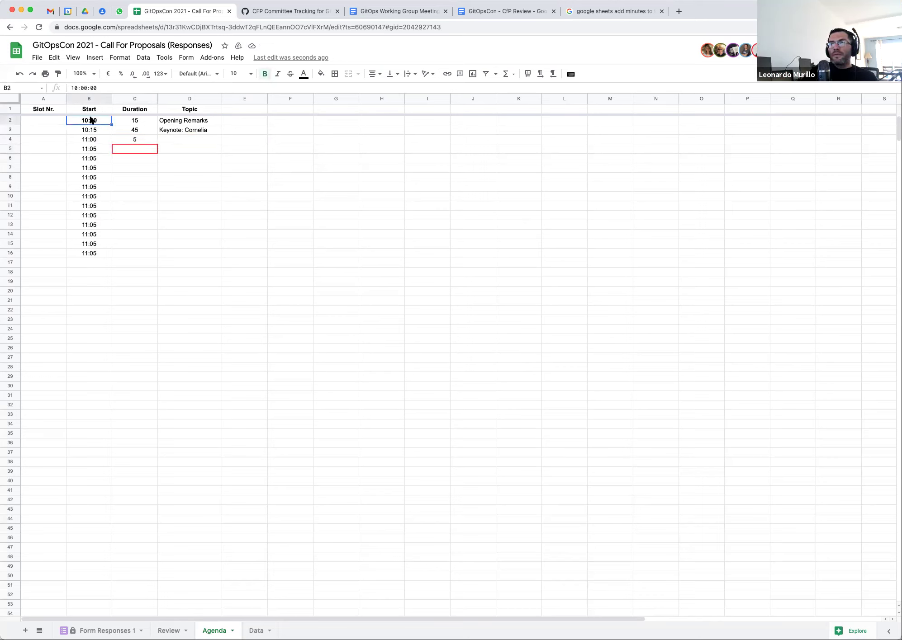
text(11:00)
key(Return)
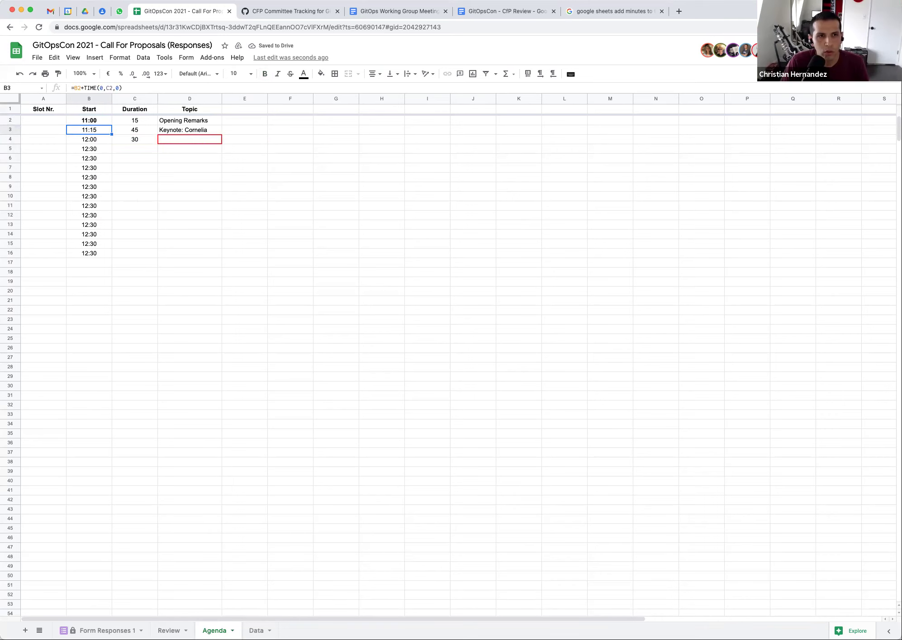
click(89, 120)
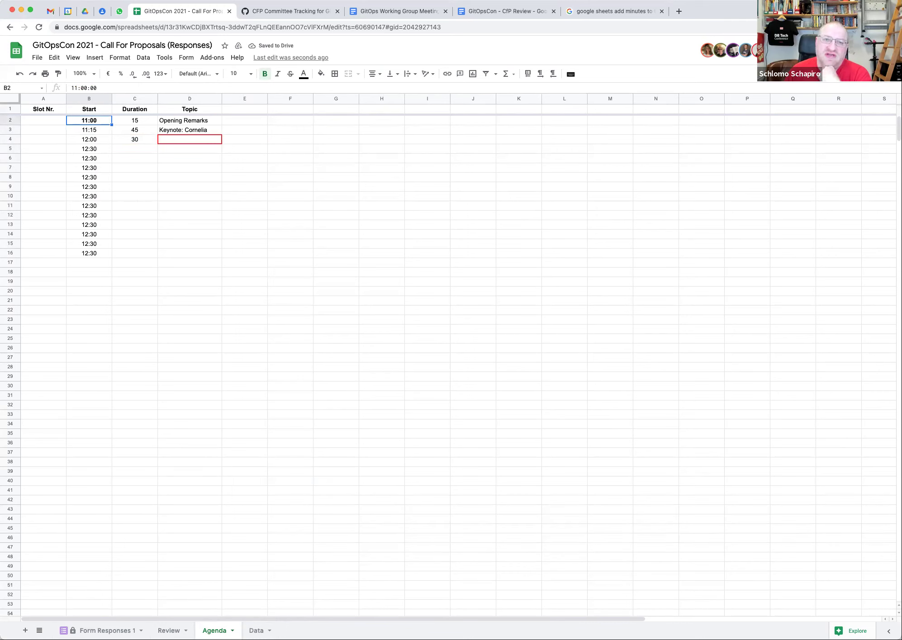
click(189, 120)
click(135, 120)
click(89, 120)
click(135, 121)
click(89, 120)
click(134, 120)
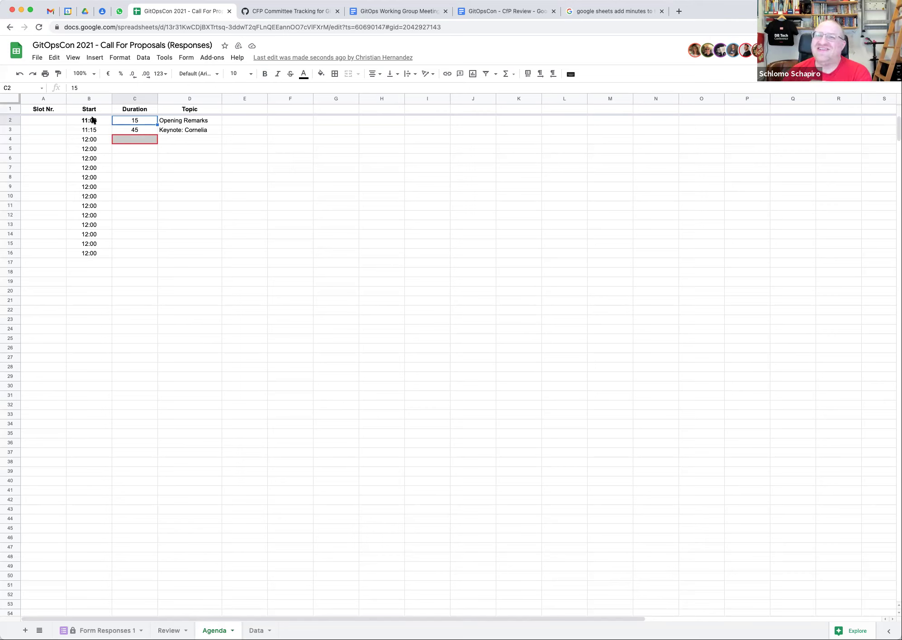
- Close the Google search's browser tab and freeze columns A and B of the Agenda sheet
click(661, 12)
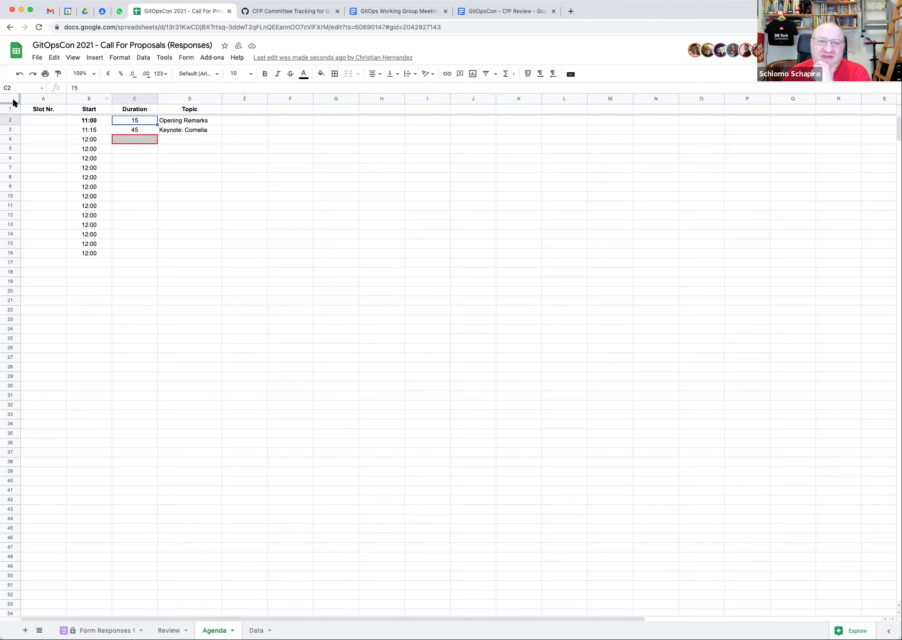
click(11, 113)
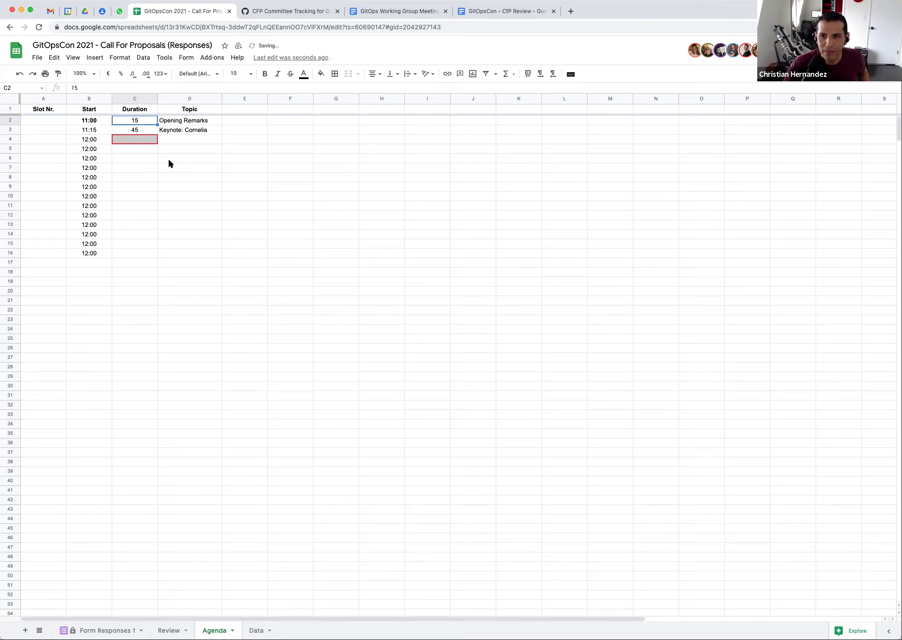
drag(20, 99, 66, 99)
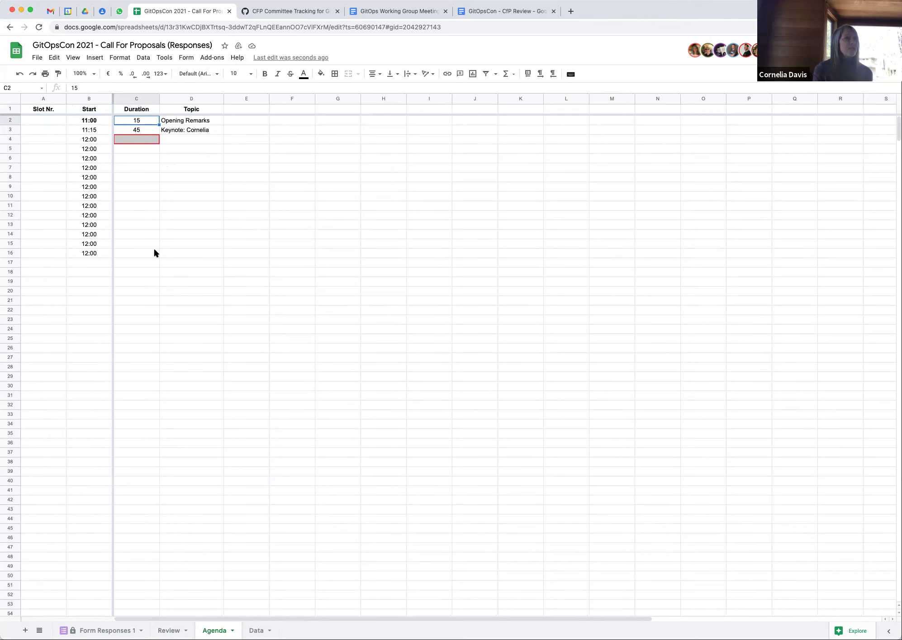
- Switch to the GitOps Working Group meeting notes, zoom them to Fit, and read the April 06, 2021 committee meeting's topics
click(485, 15)
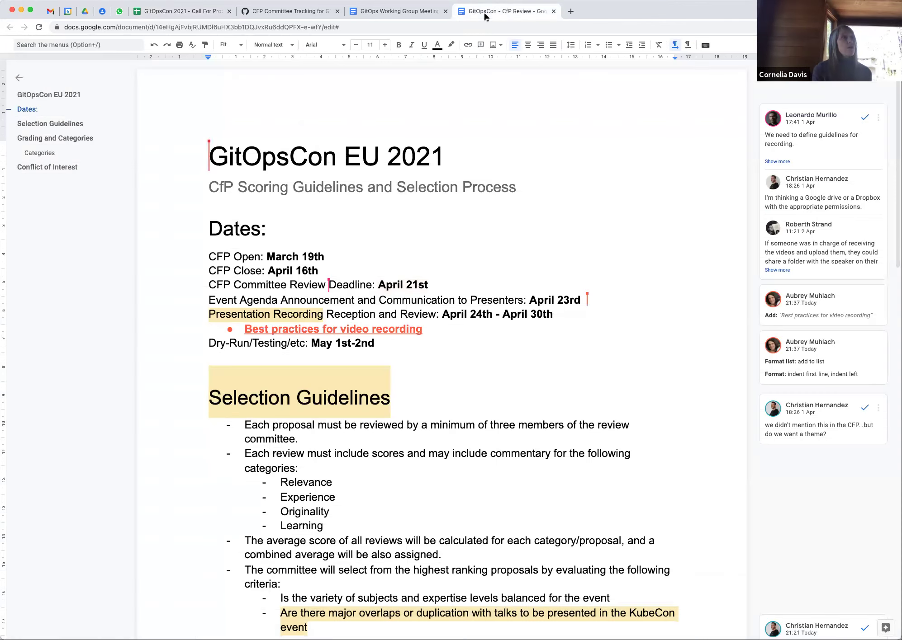
click(411, 11)
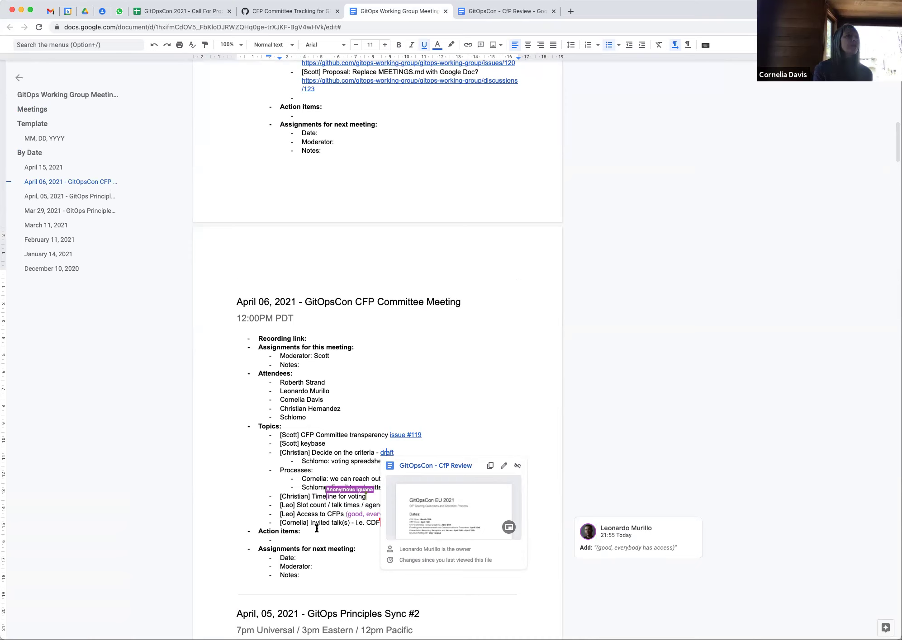
click(315, 522)
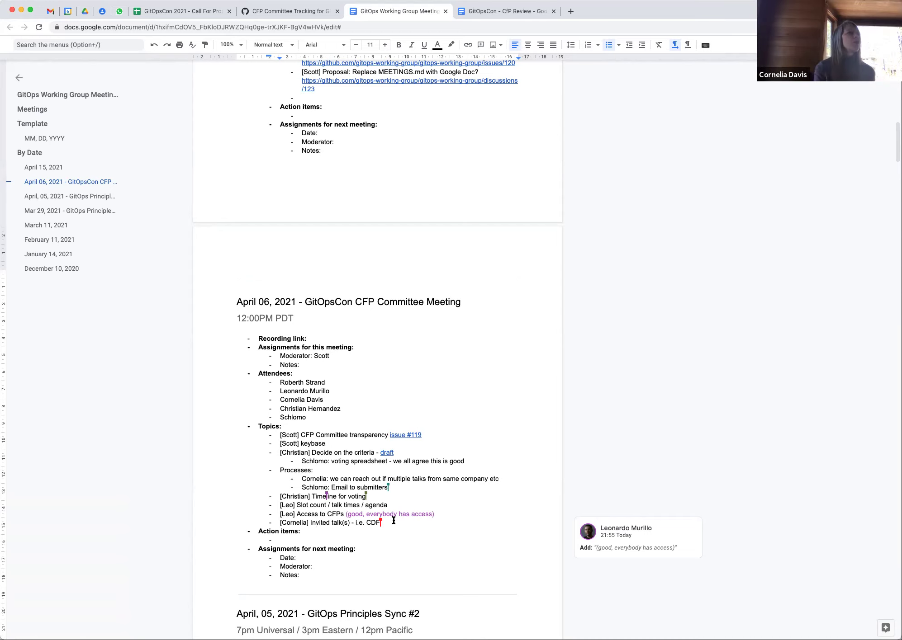
click(230, 44)
click(227, 62)
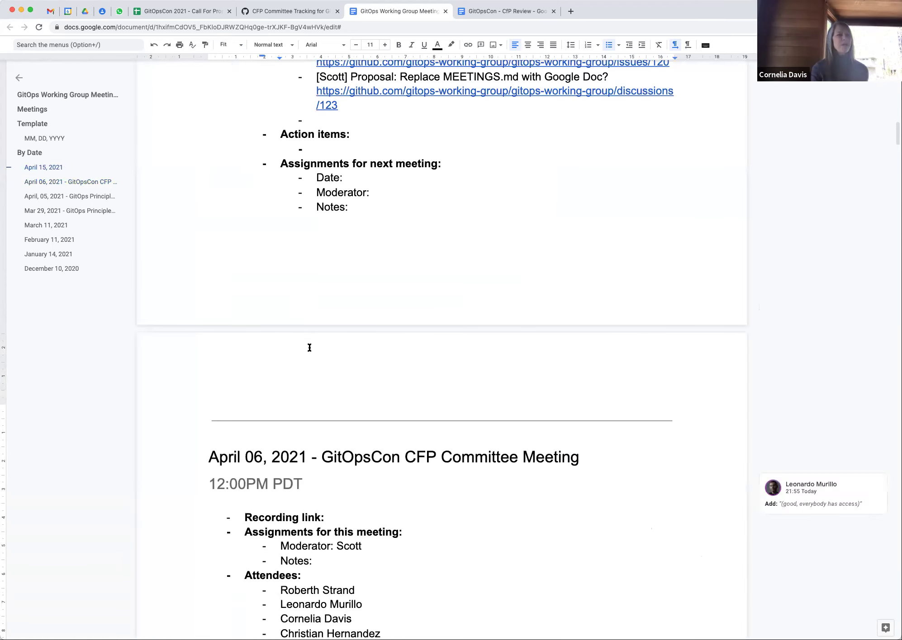
scroll(309, 347, down, 5)
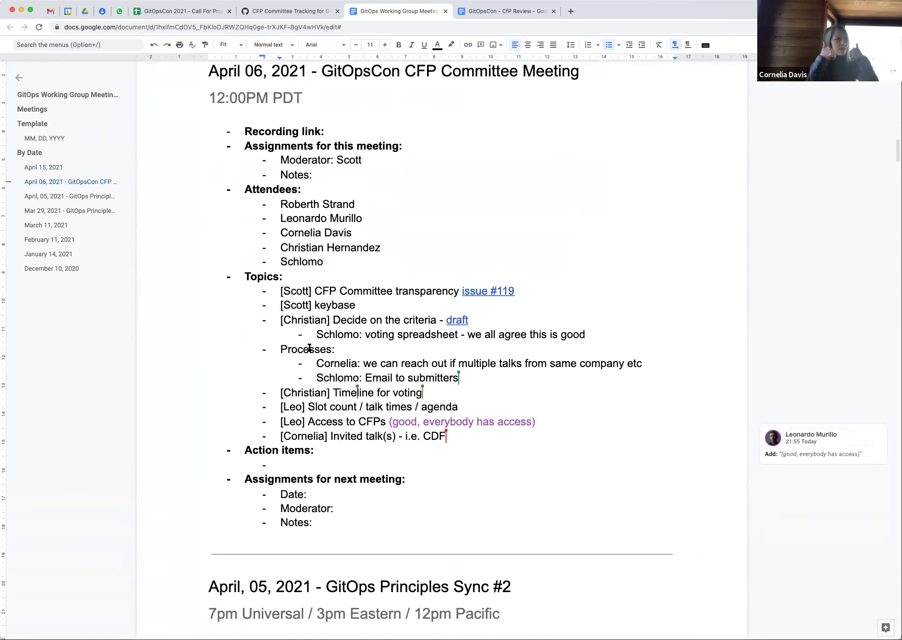
scroll(472, 459, down, 1)
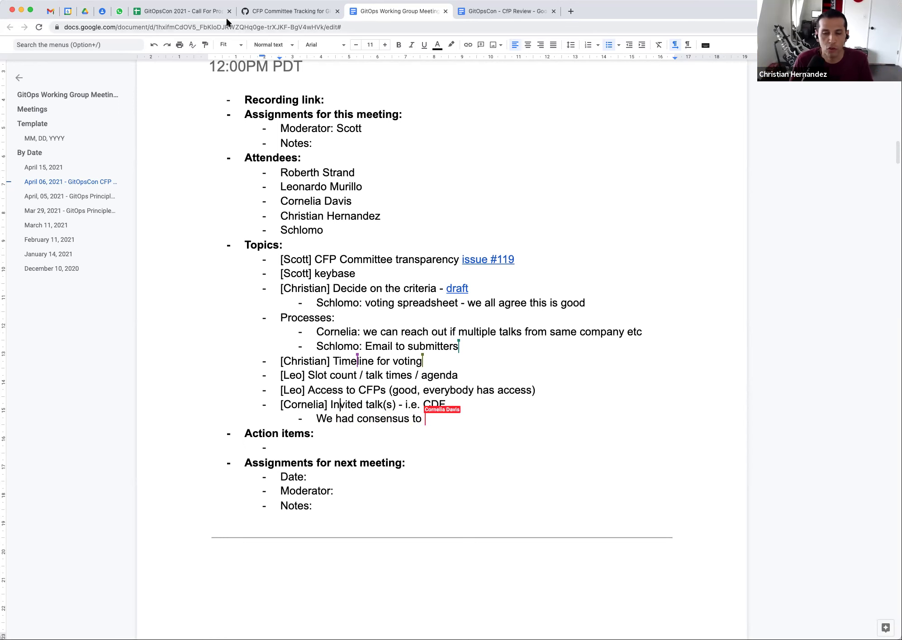
- Switch back to the Agenda sheet, set the topic in D5 to Invited Talk from CDF, and narrow the browser window
click(177, 12)
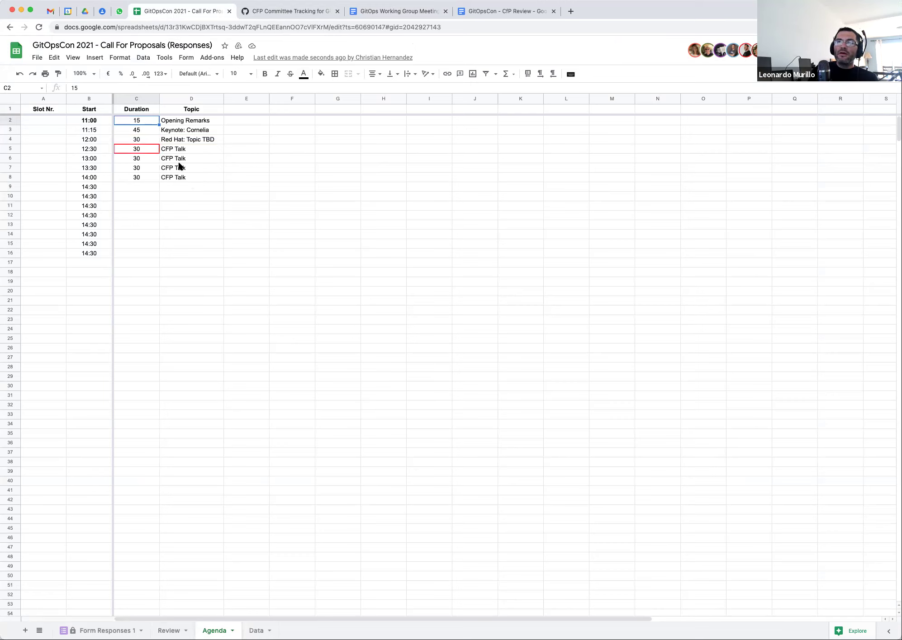
click(172, 147)
text(Invited Talk from CDF)
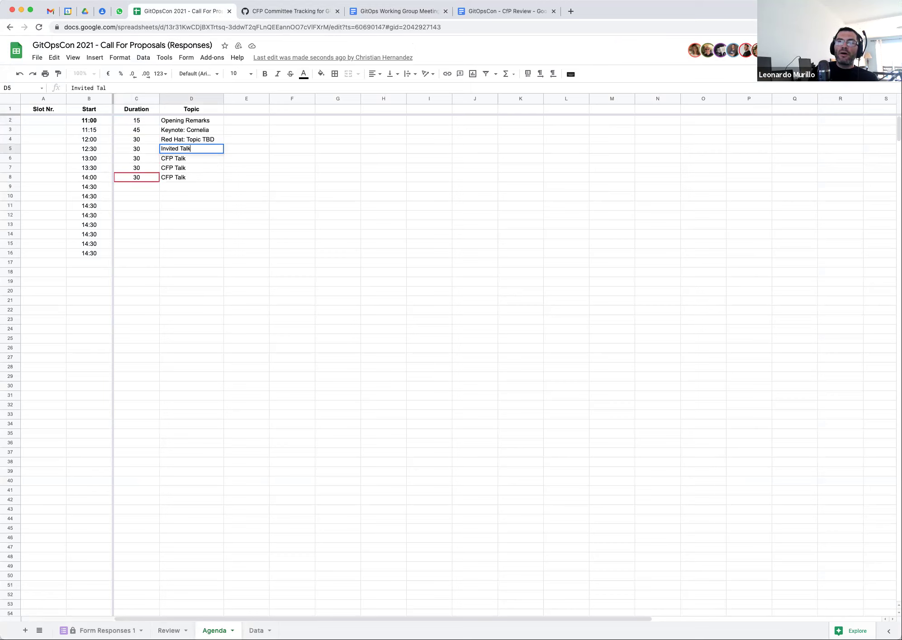
key(Tab)
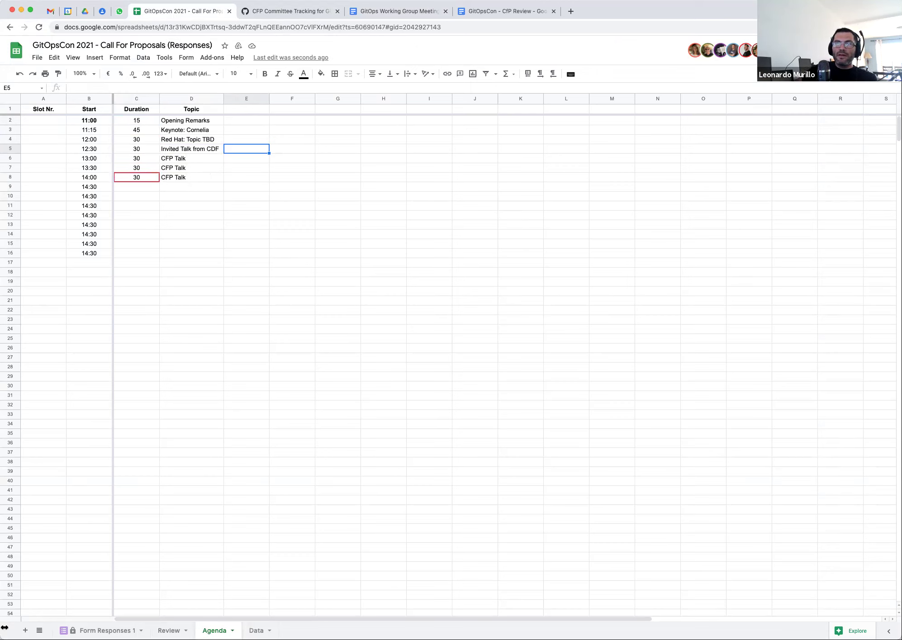
drag(4, 628, 54, 628)
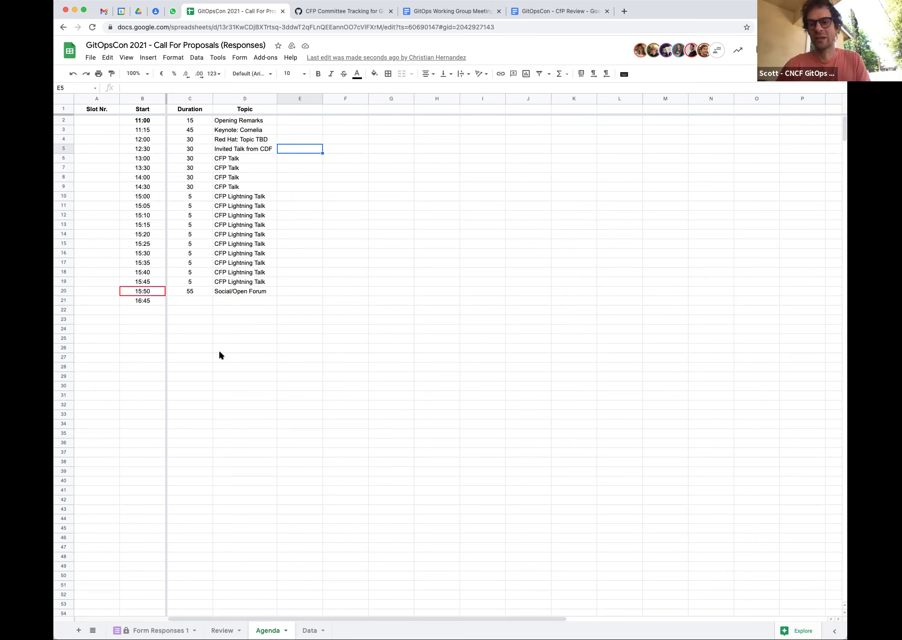
- Read the April 06 meeting's action items in the working group meeting notes and return to the Agenda sheet
click(438, 11)
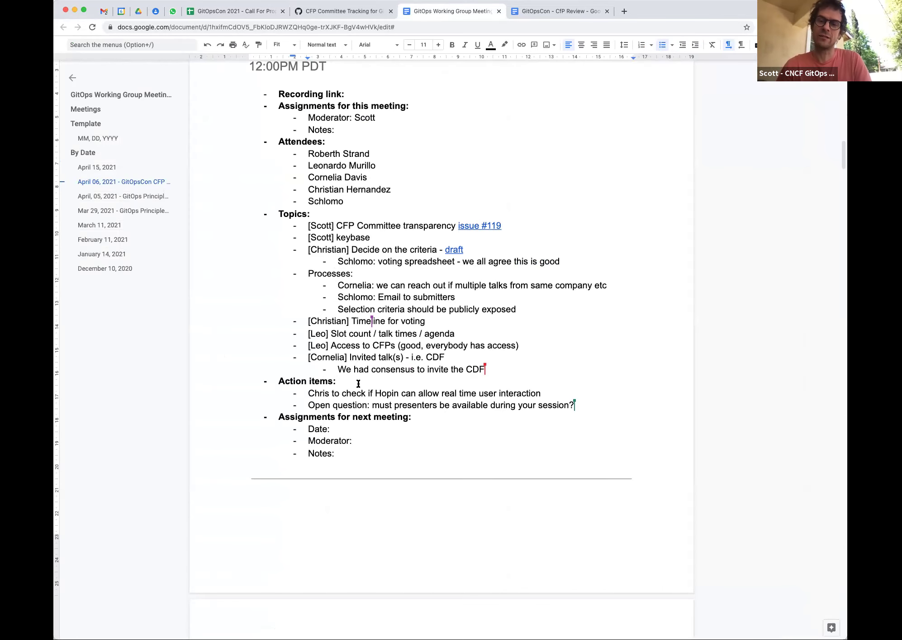
scroll(352, 388, down, 1)
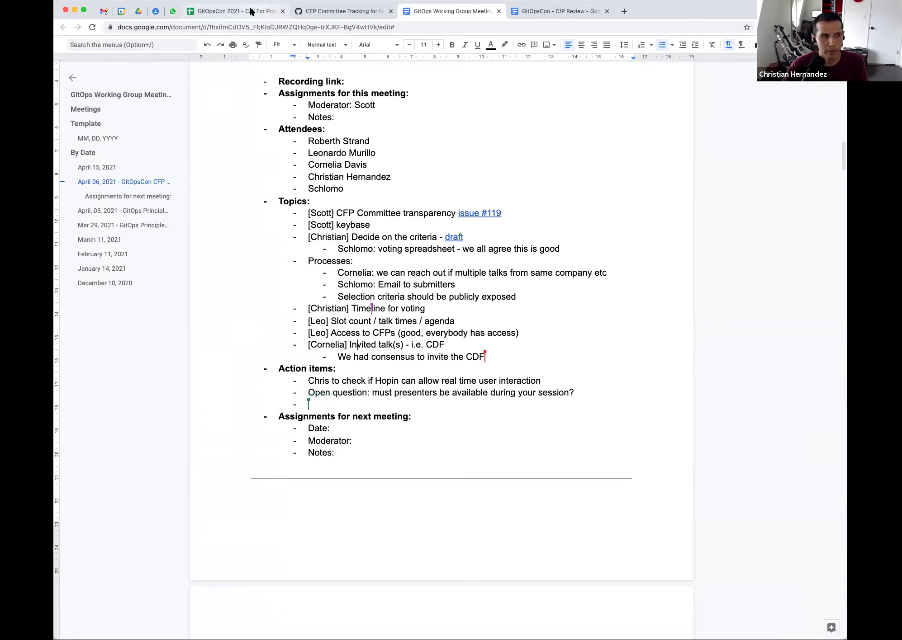
click(235, 11)
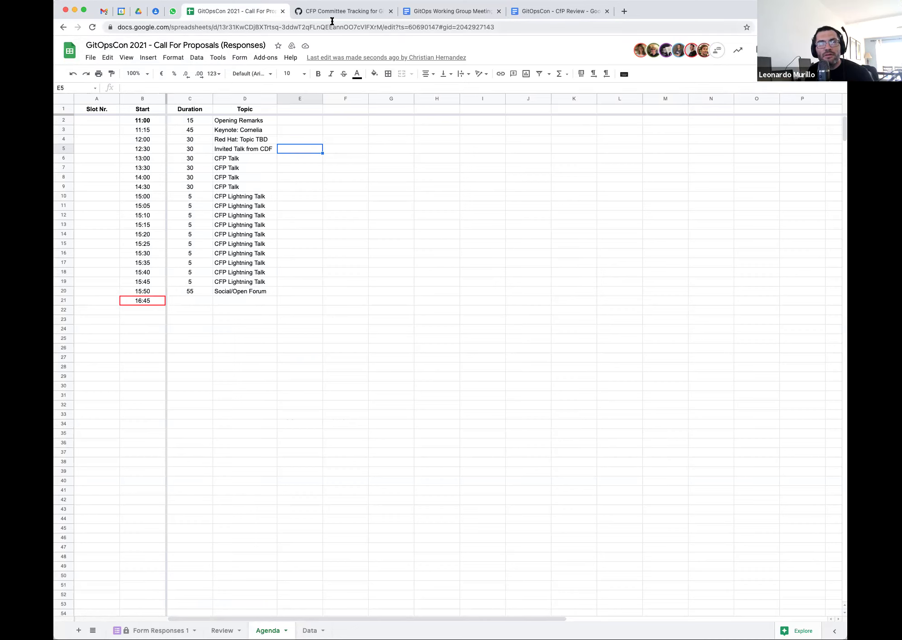
- Open the spreadsheet's sharing settings to examine who has access and how the link is restricted
click(239, 60)
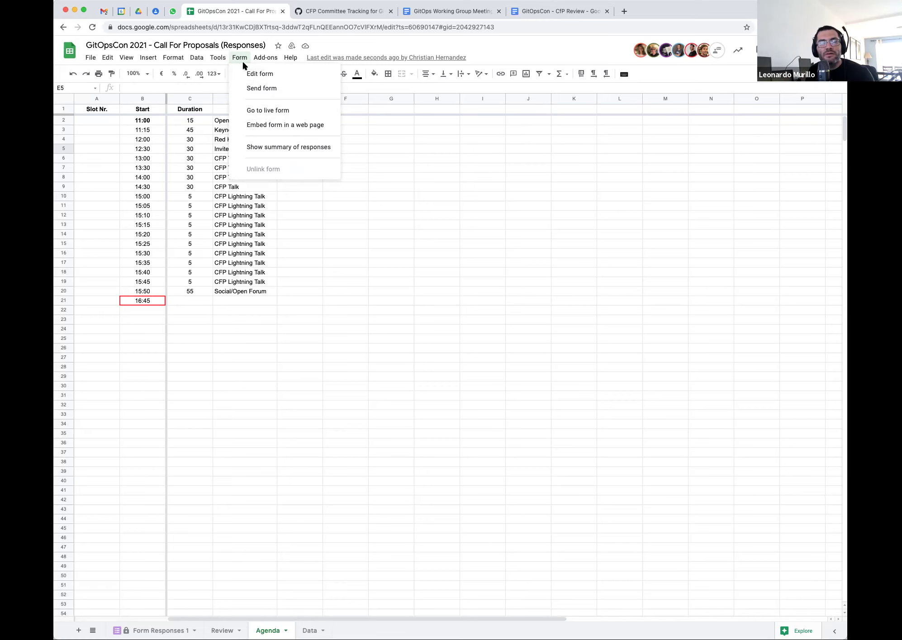
click(292, 27)
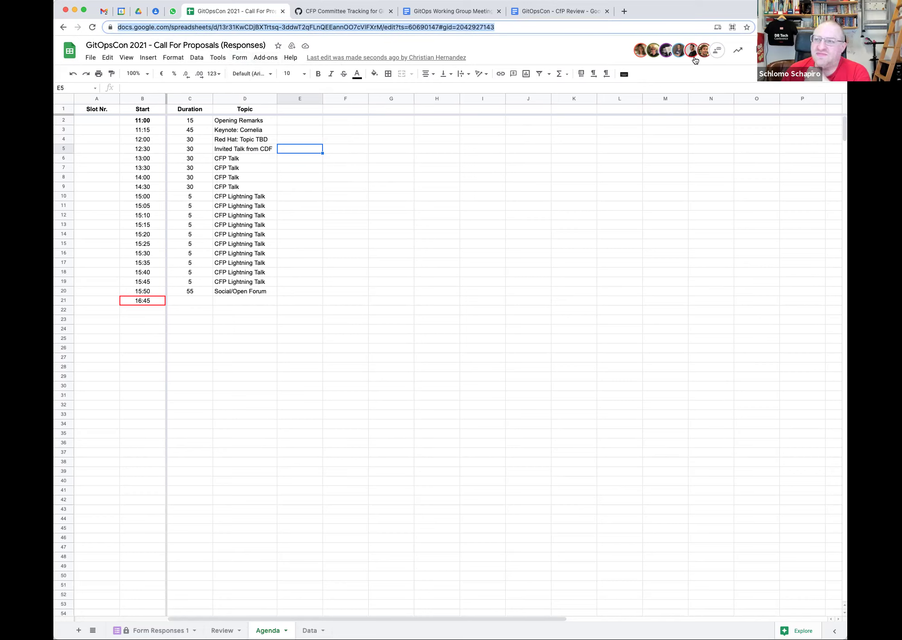
click(774, 51)
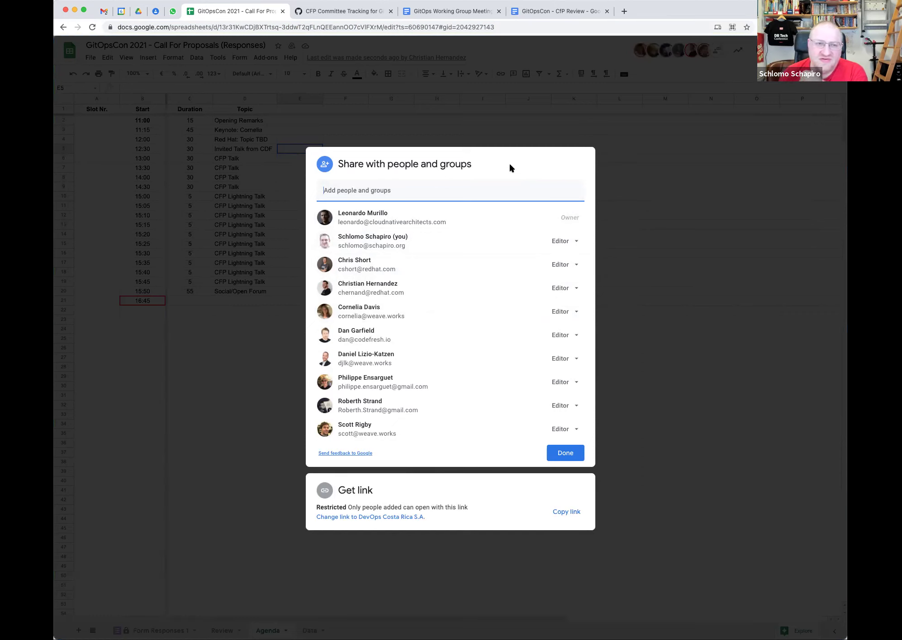
- Review the list of people with access to the spreadsheet and close the sharing settings
mouse_move(433, 219)
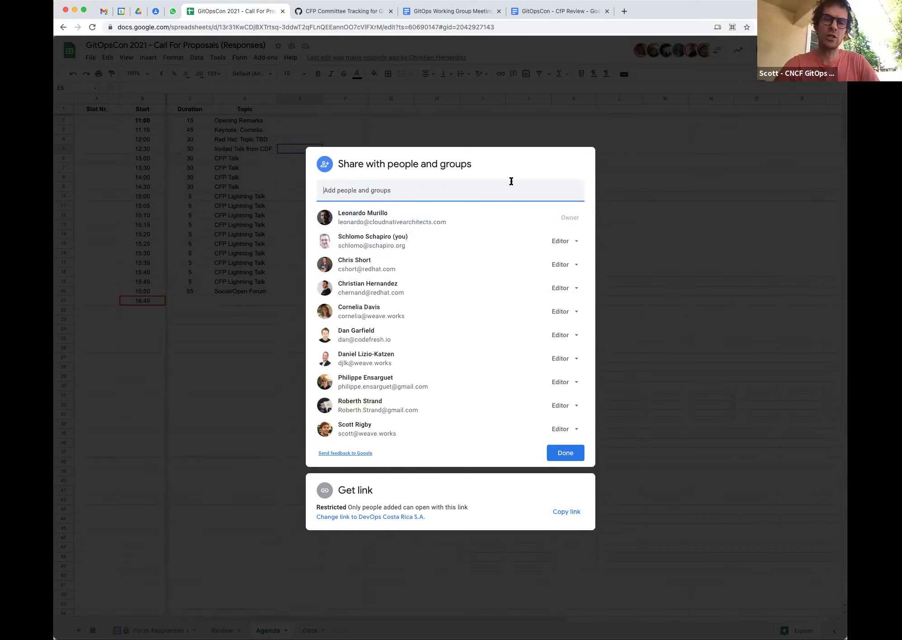
click(564, 459)
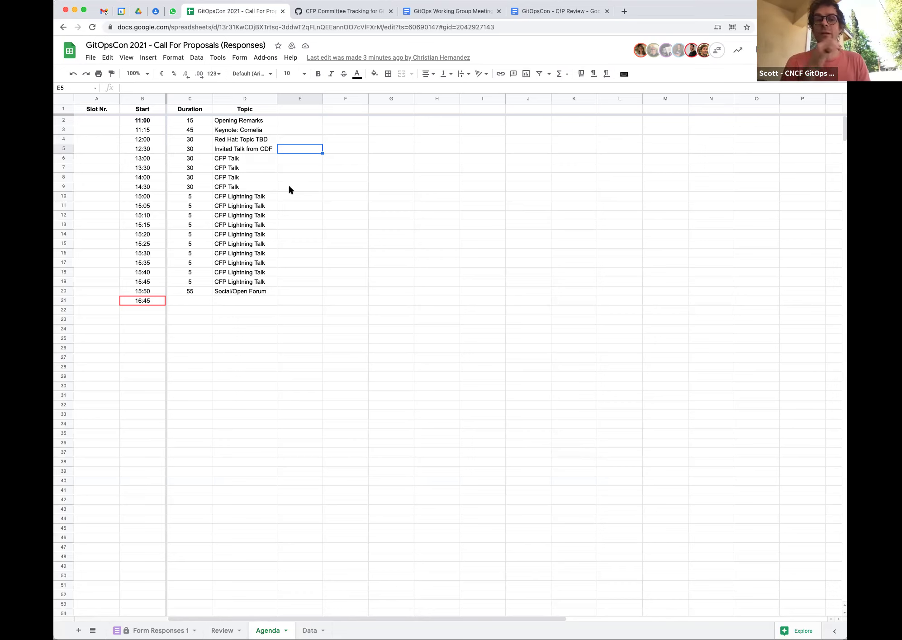
- Read the comments on the CFP Committee Tracking for GitOpsCon EU 2021 issue, check the latest commenter's profile, and return to the Agenda sheet
click(339, 13)
scroll(317, 335, down, 5)
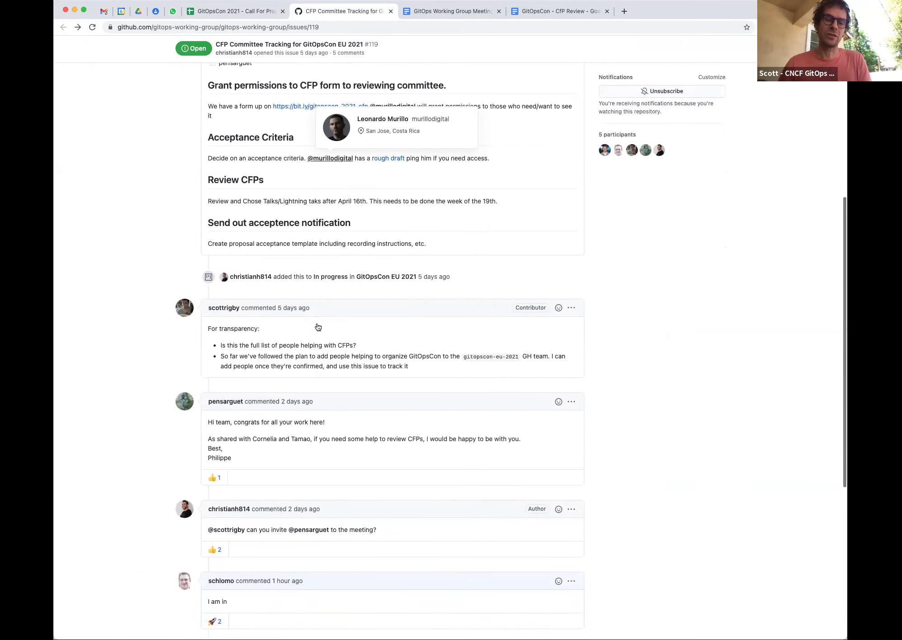
scroll(317, 337, down, 2)
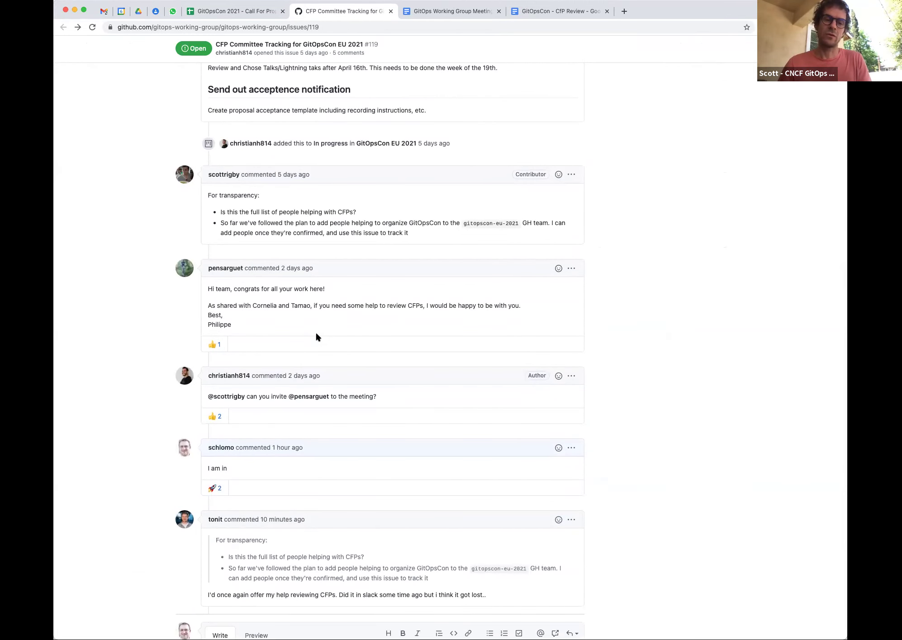
scroll(316, 336, down, 1)
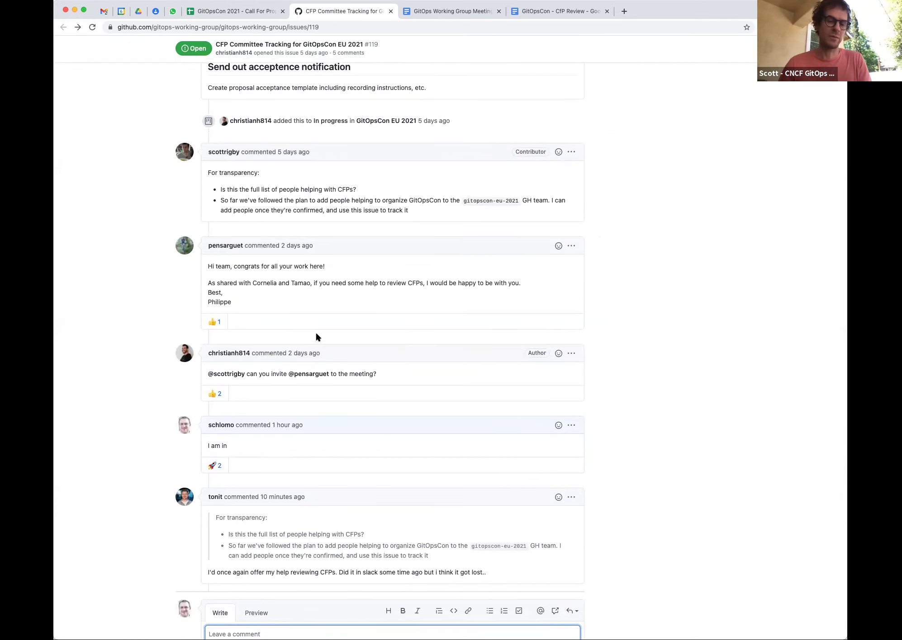
mouse_move(215, 500)
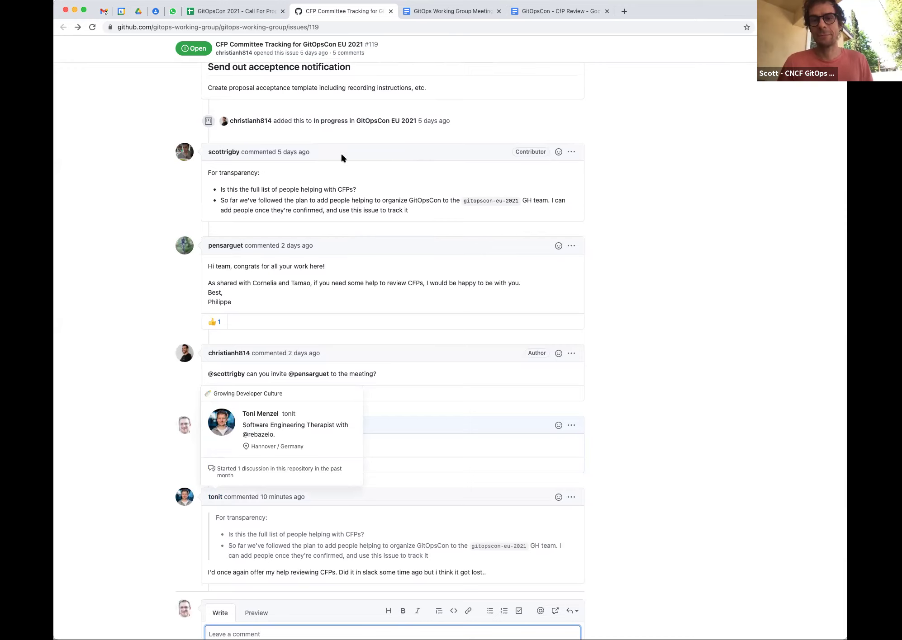
click(242, 17)
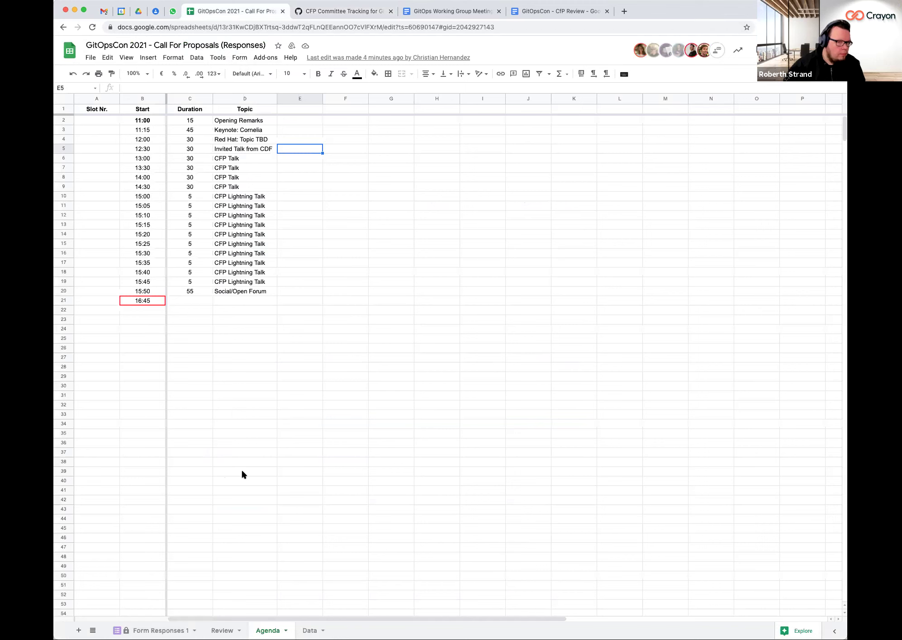